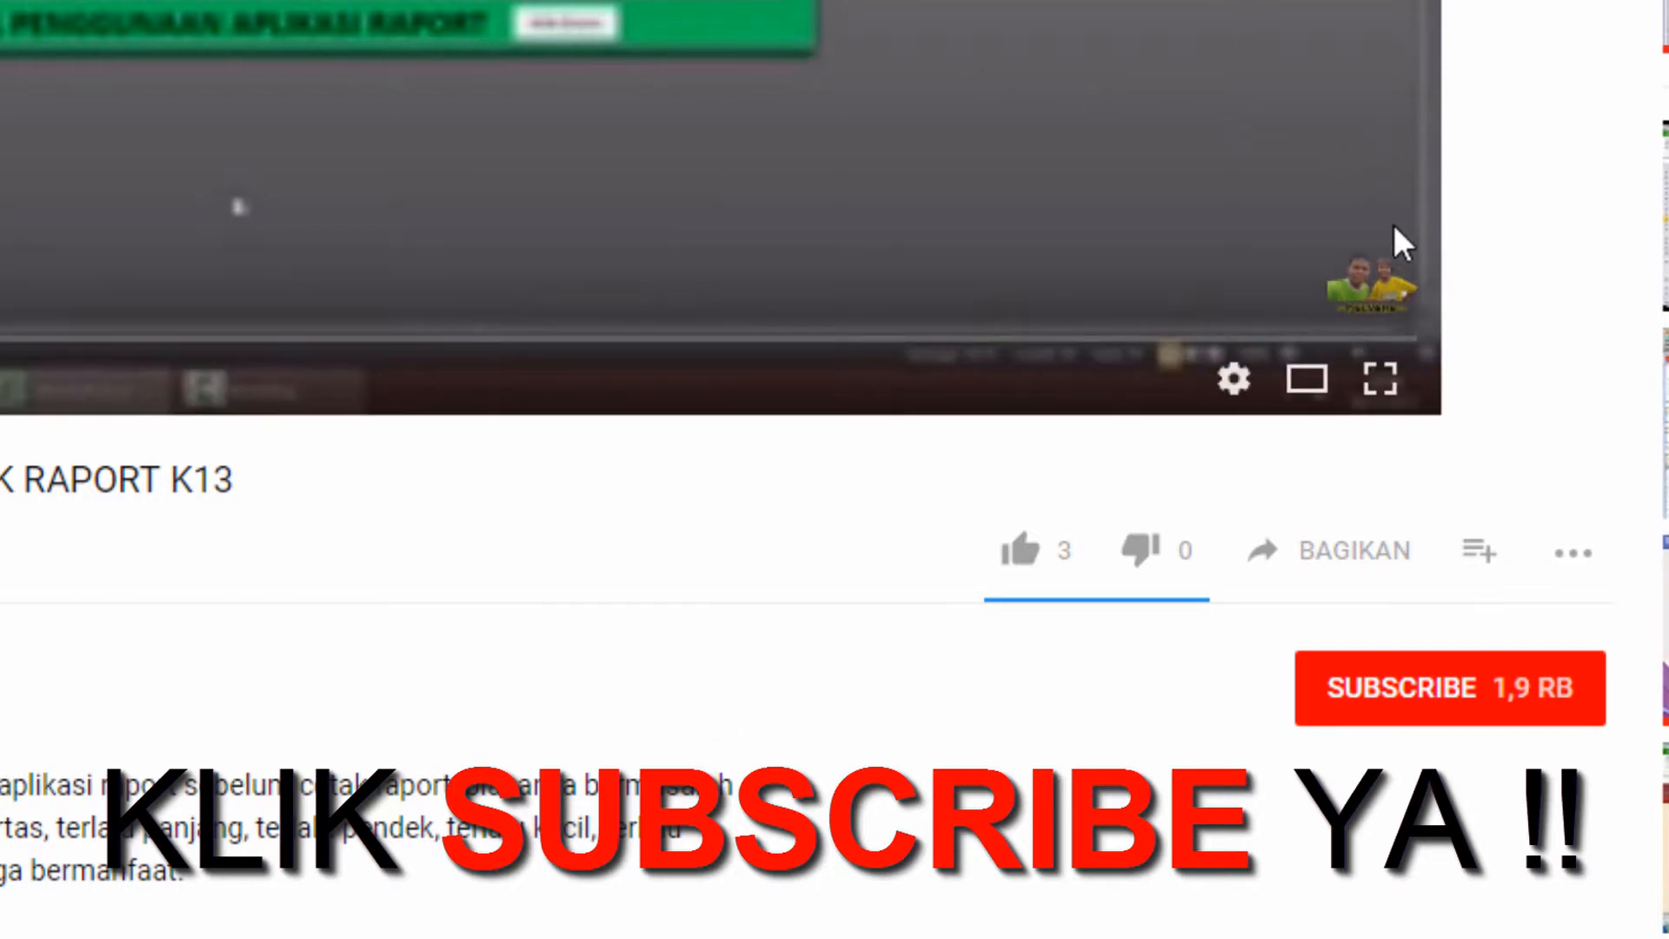
mouse_move(1379, 291)
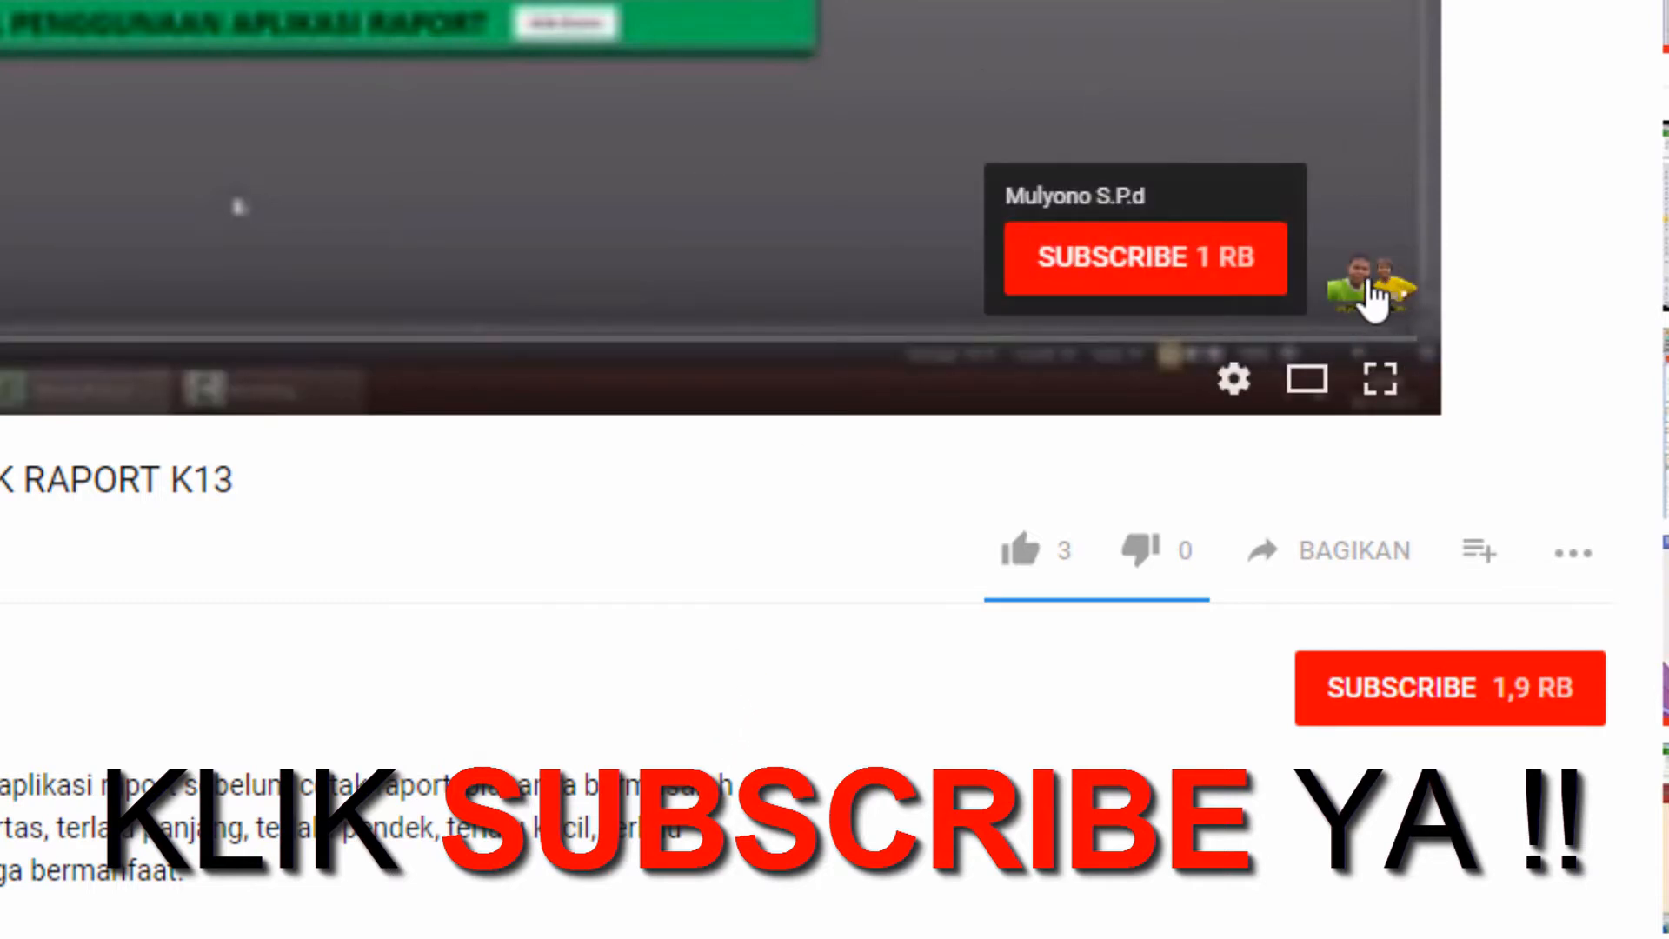
click(1180, 277)
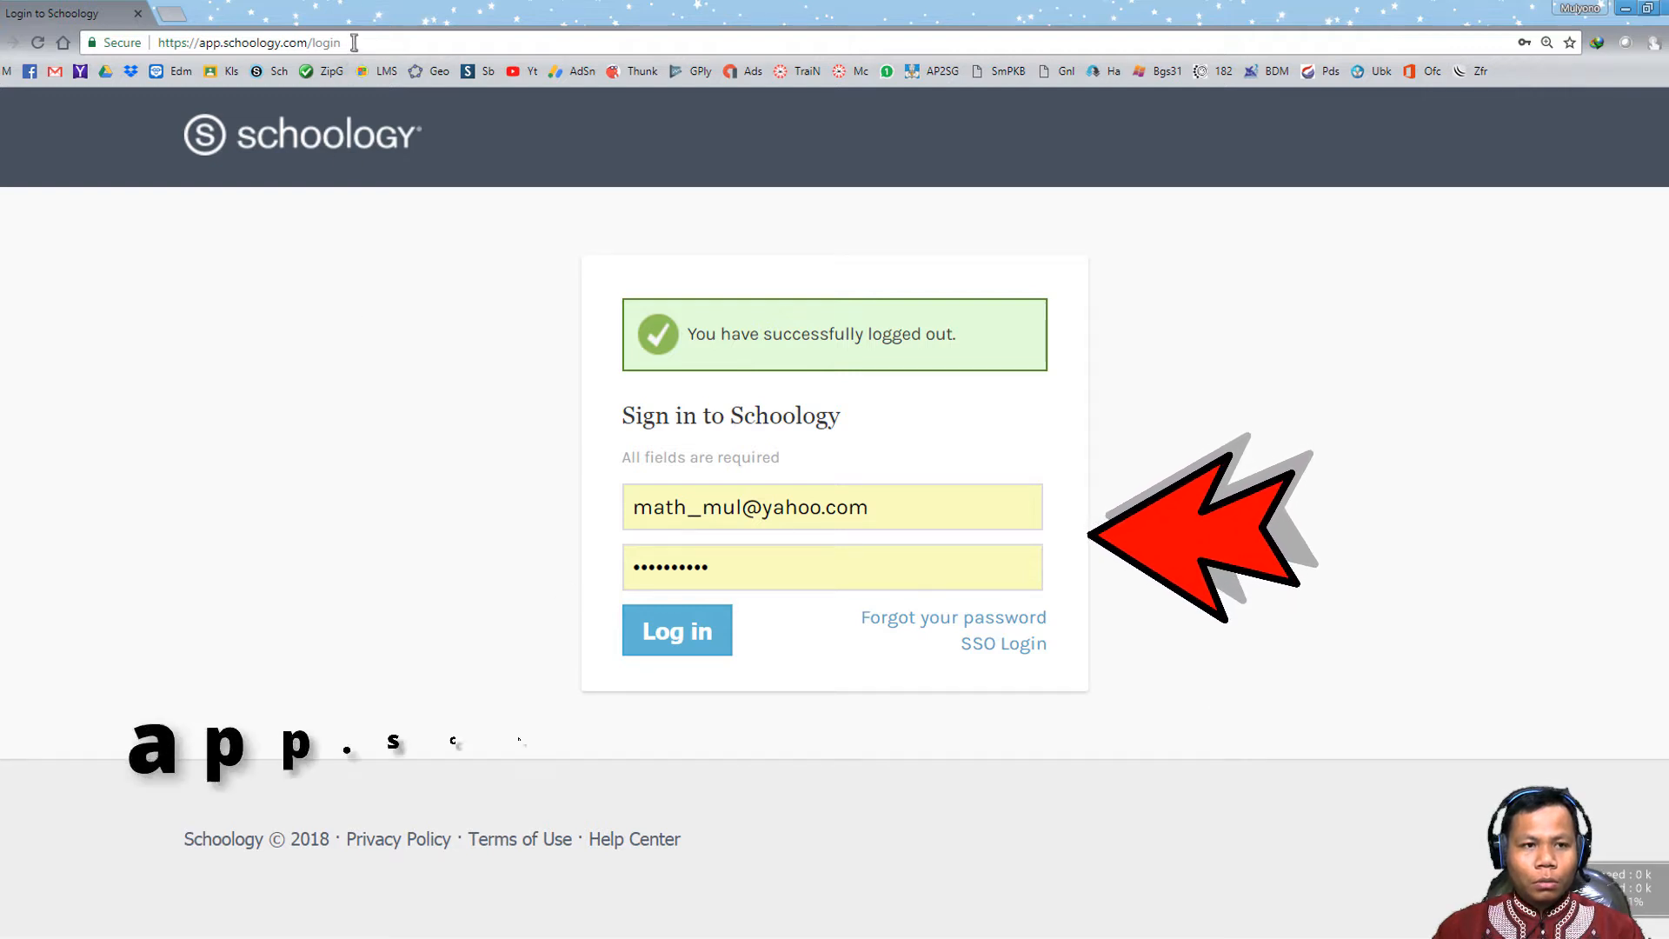
- Load app.schoology.com/login and log in with the saved account credentials
drag(353, 42, 199, 41)
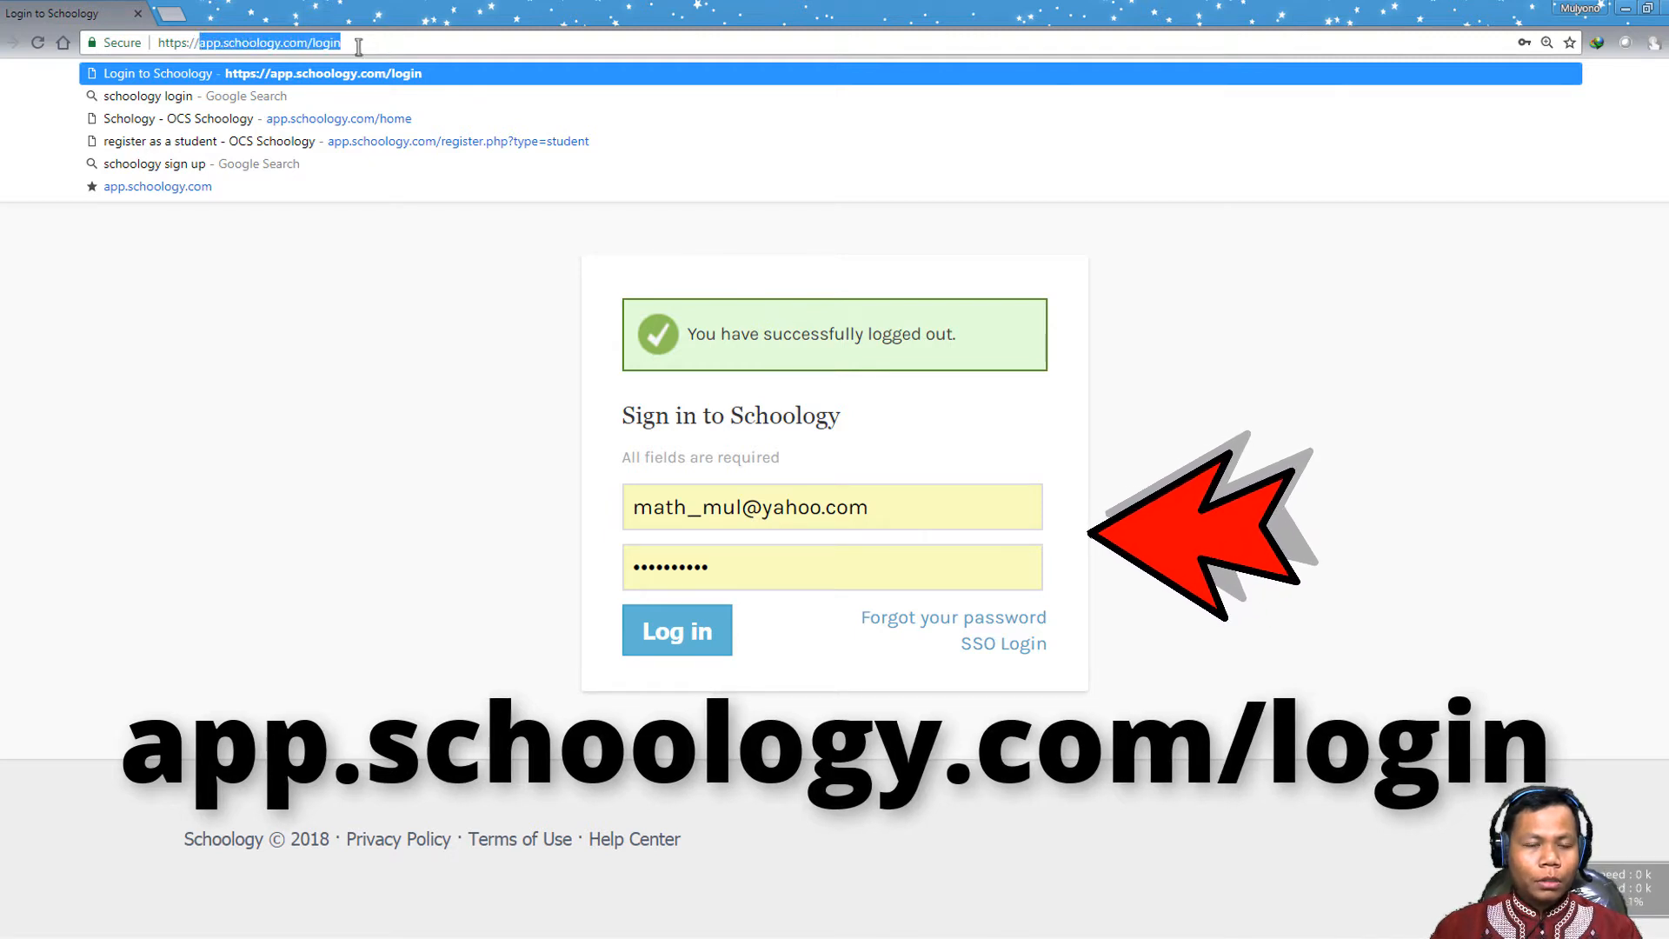
click(360, 41)
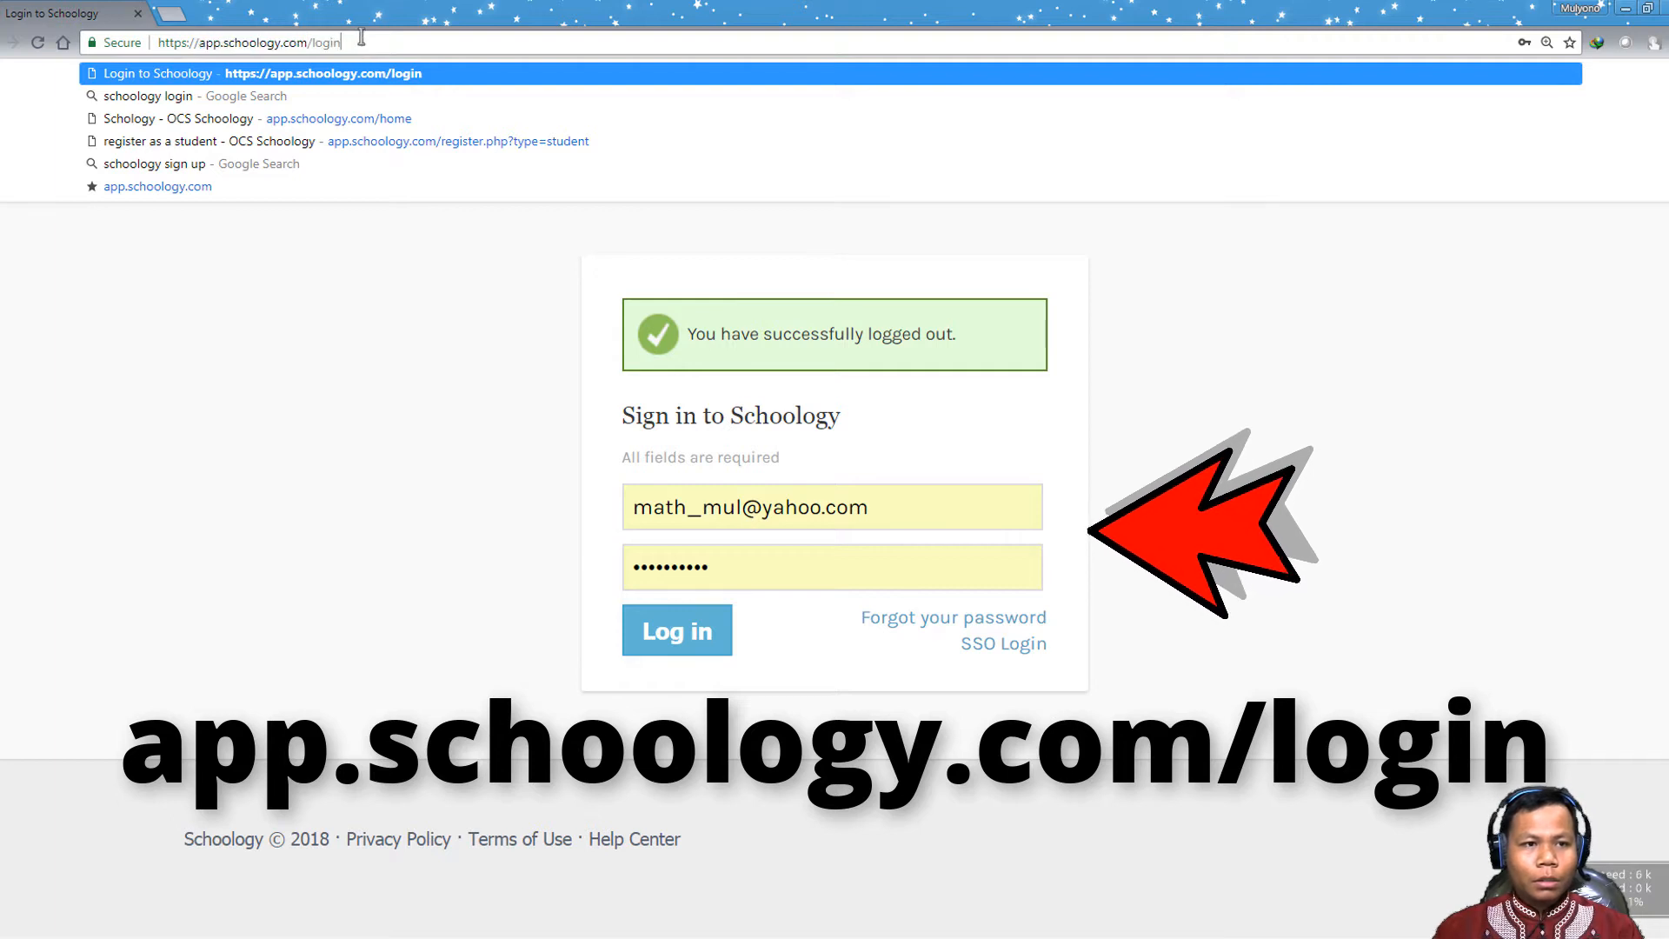
key(Return)
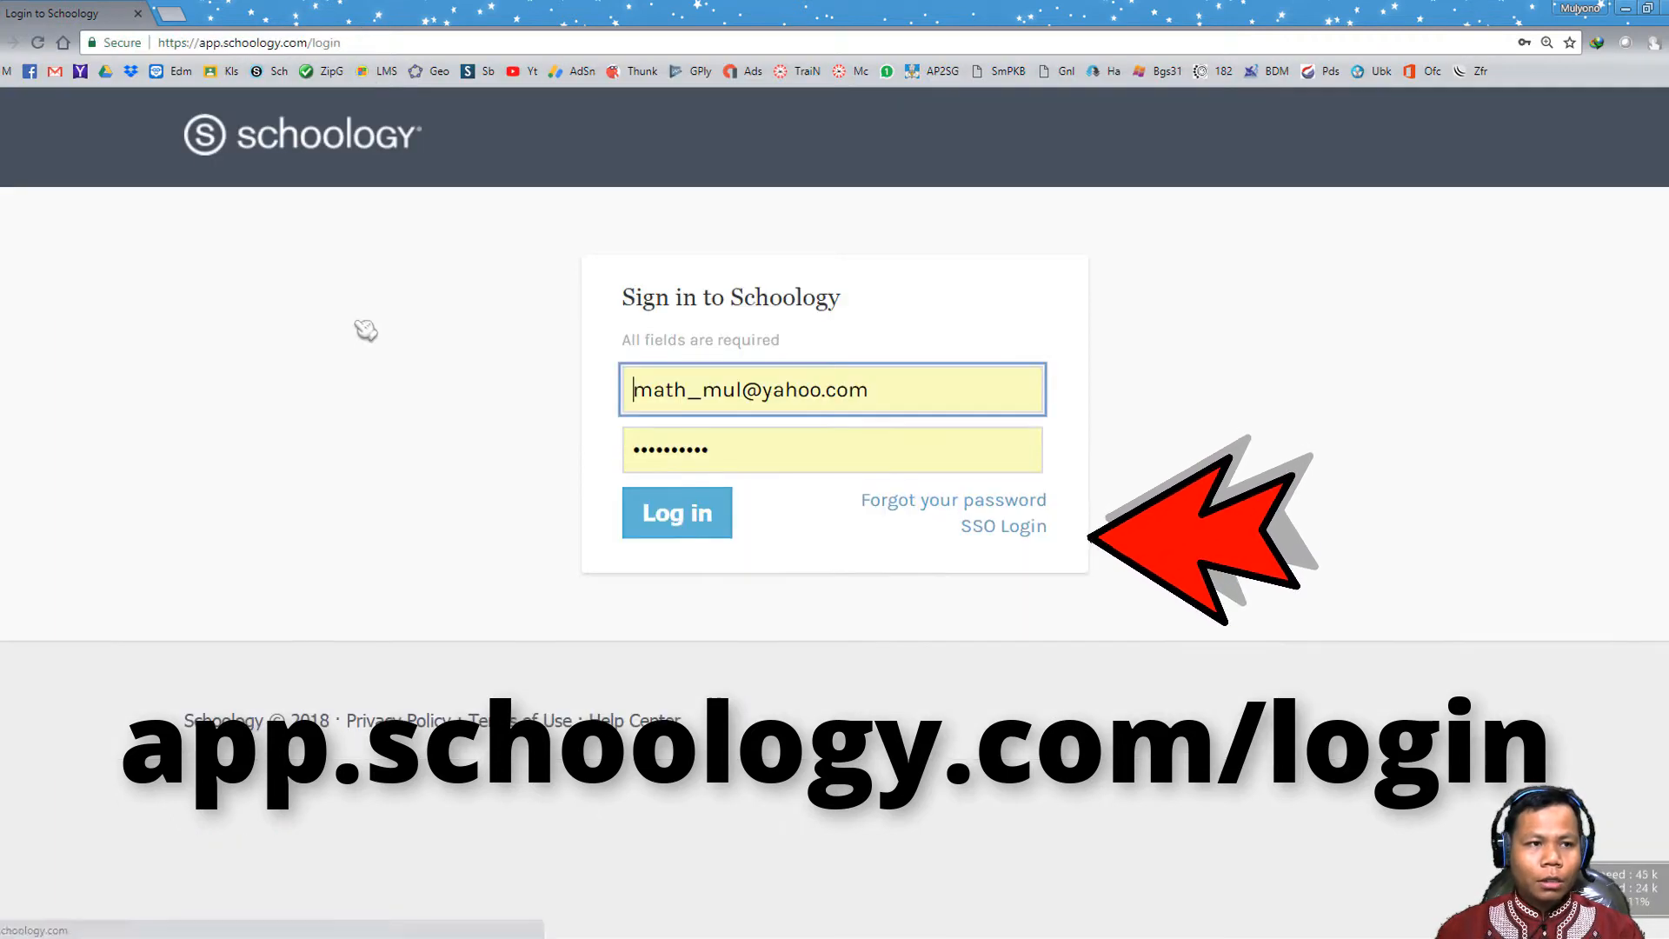
click(362, 435)
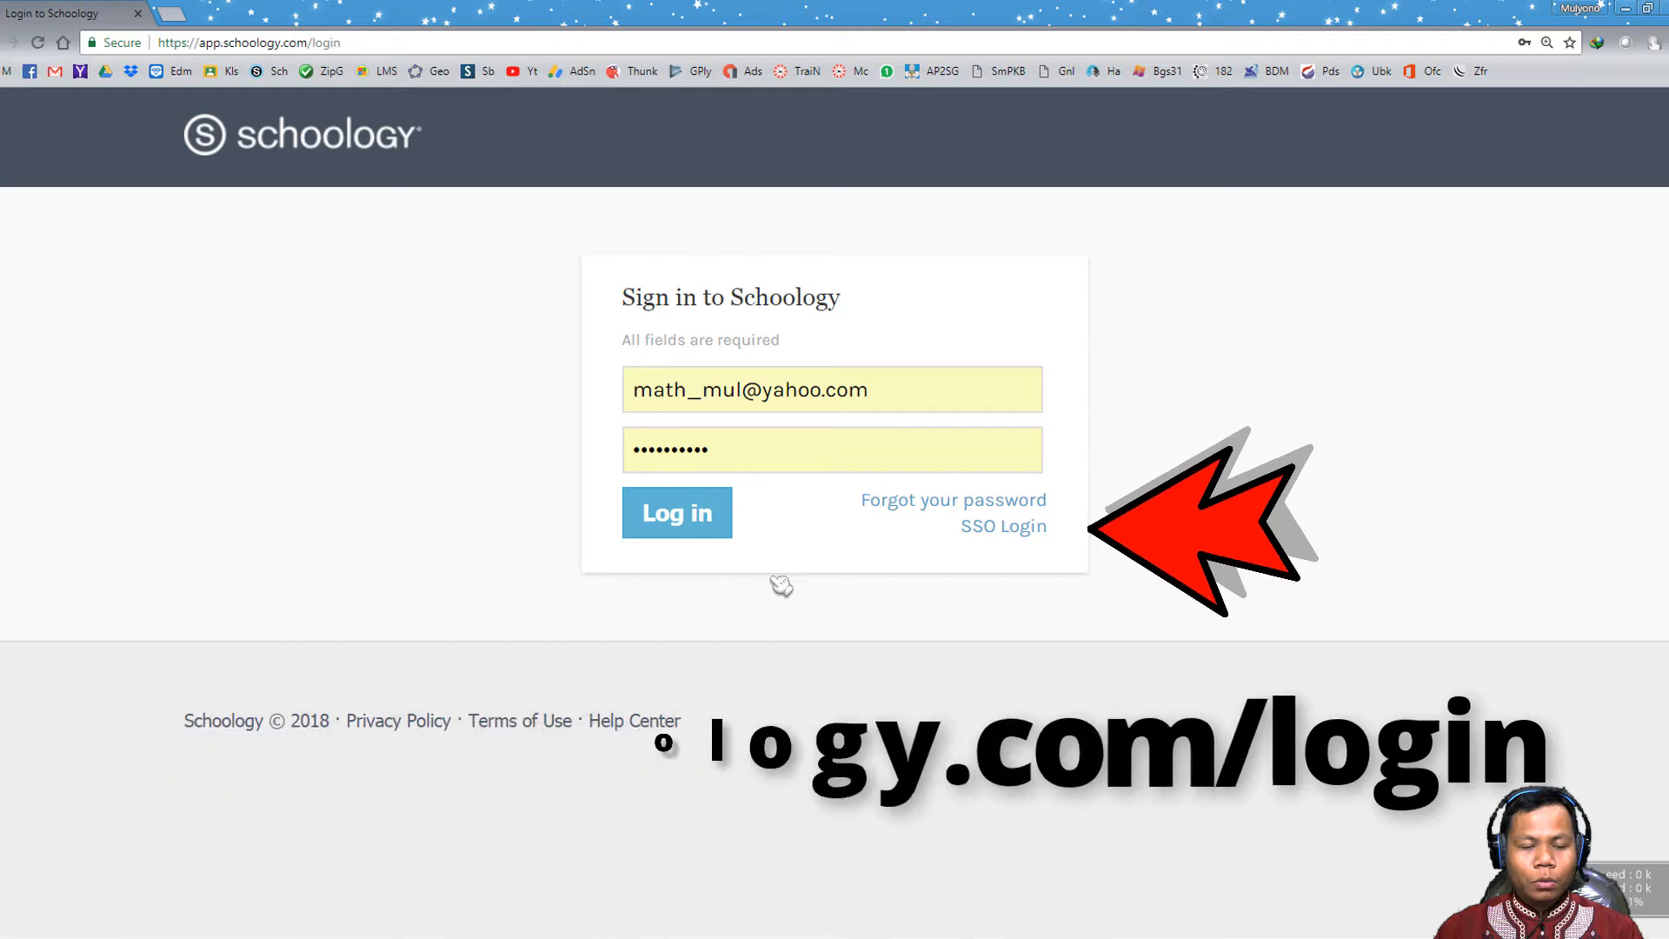
click(704, 535)
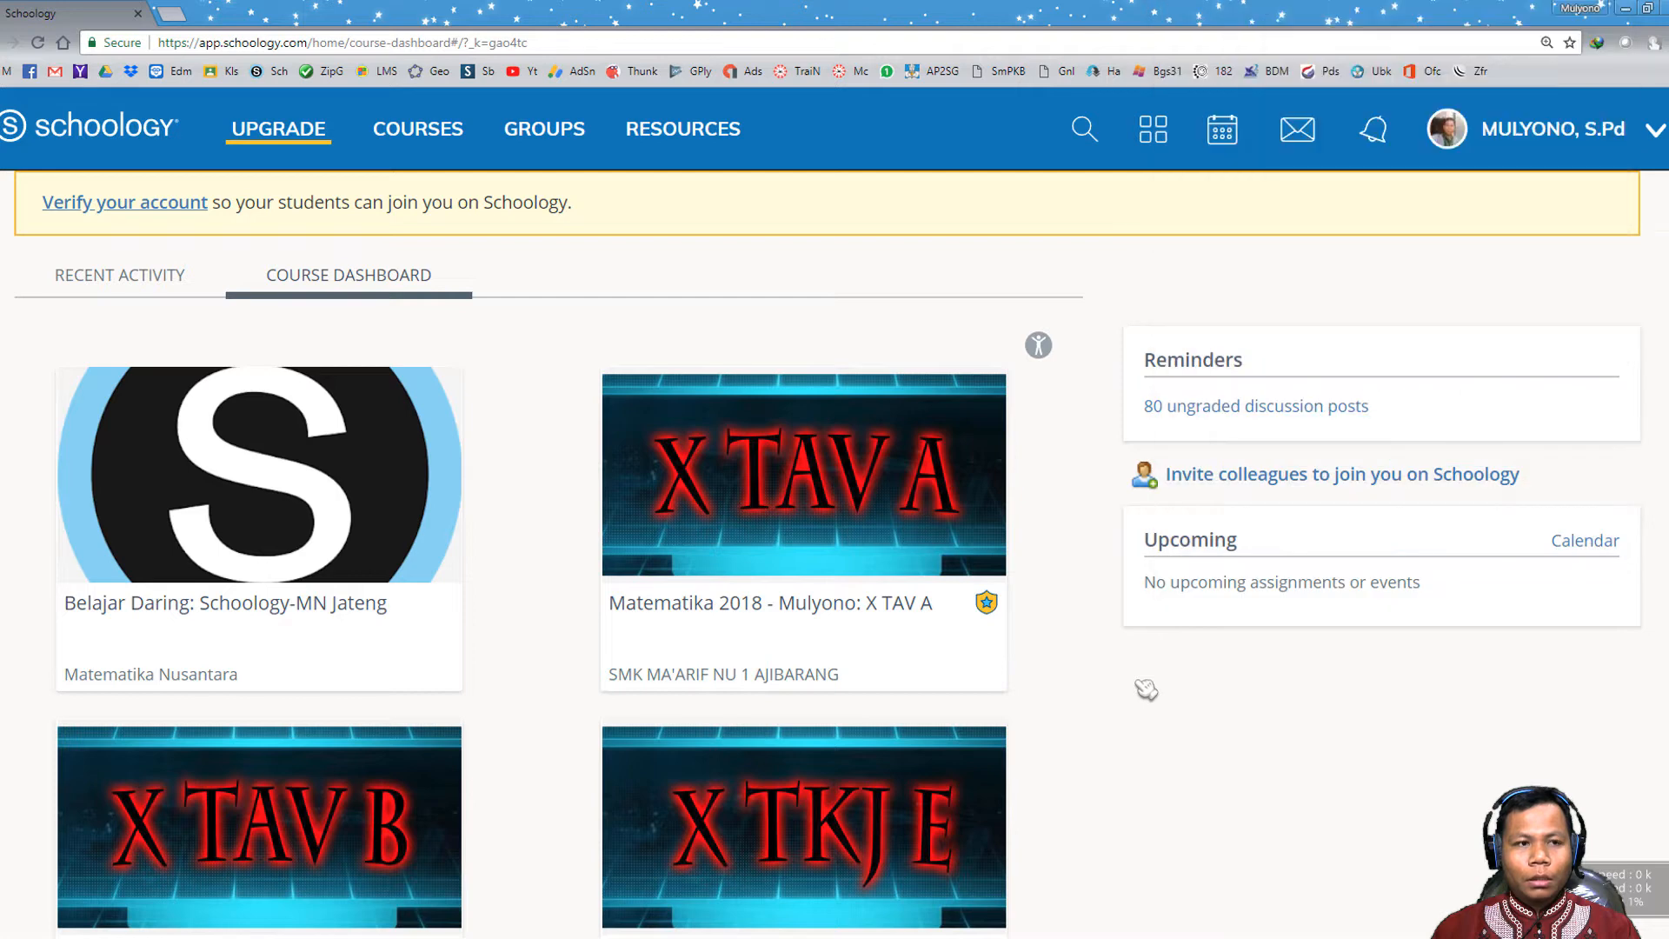
- Open the BAB Nilai Mutlak question bank folder under Soal-soal, Kelas X in the personal resources
click(686, 151)
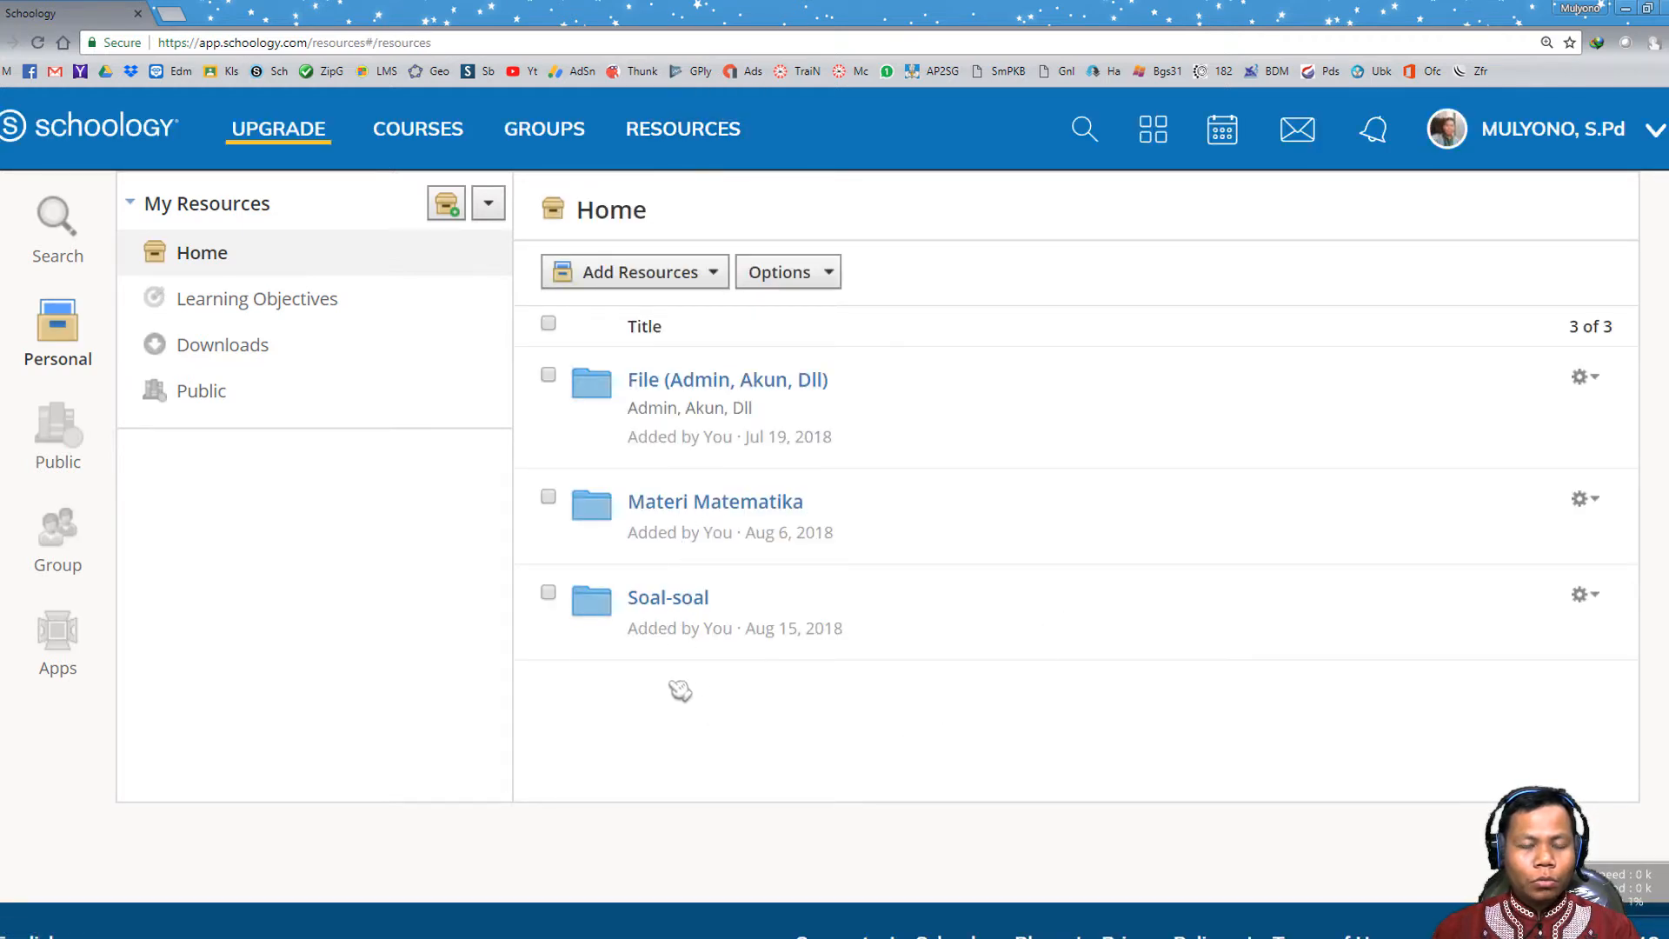
click(679, 607)
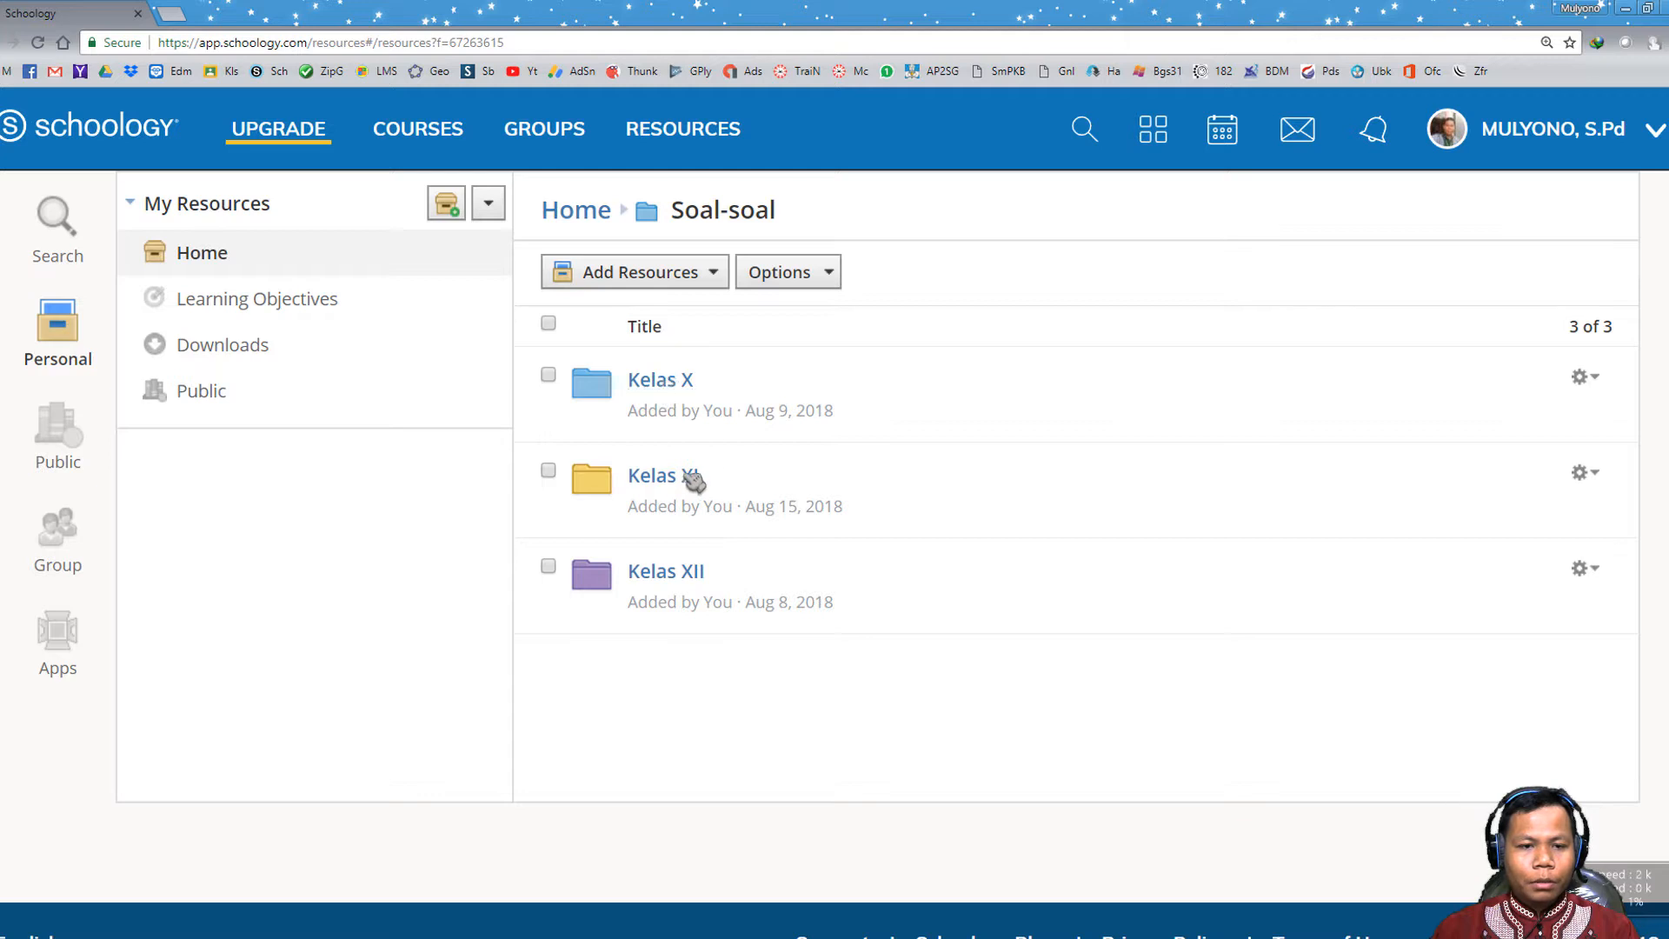
click(651, 383)
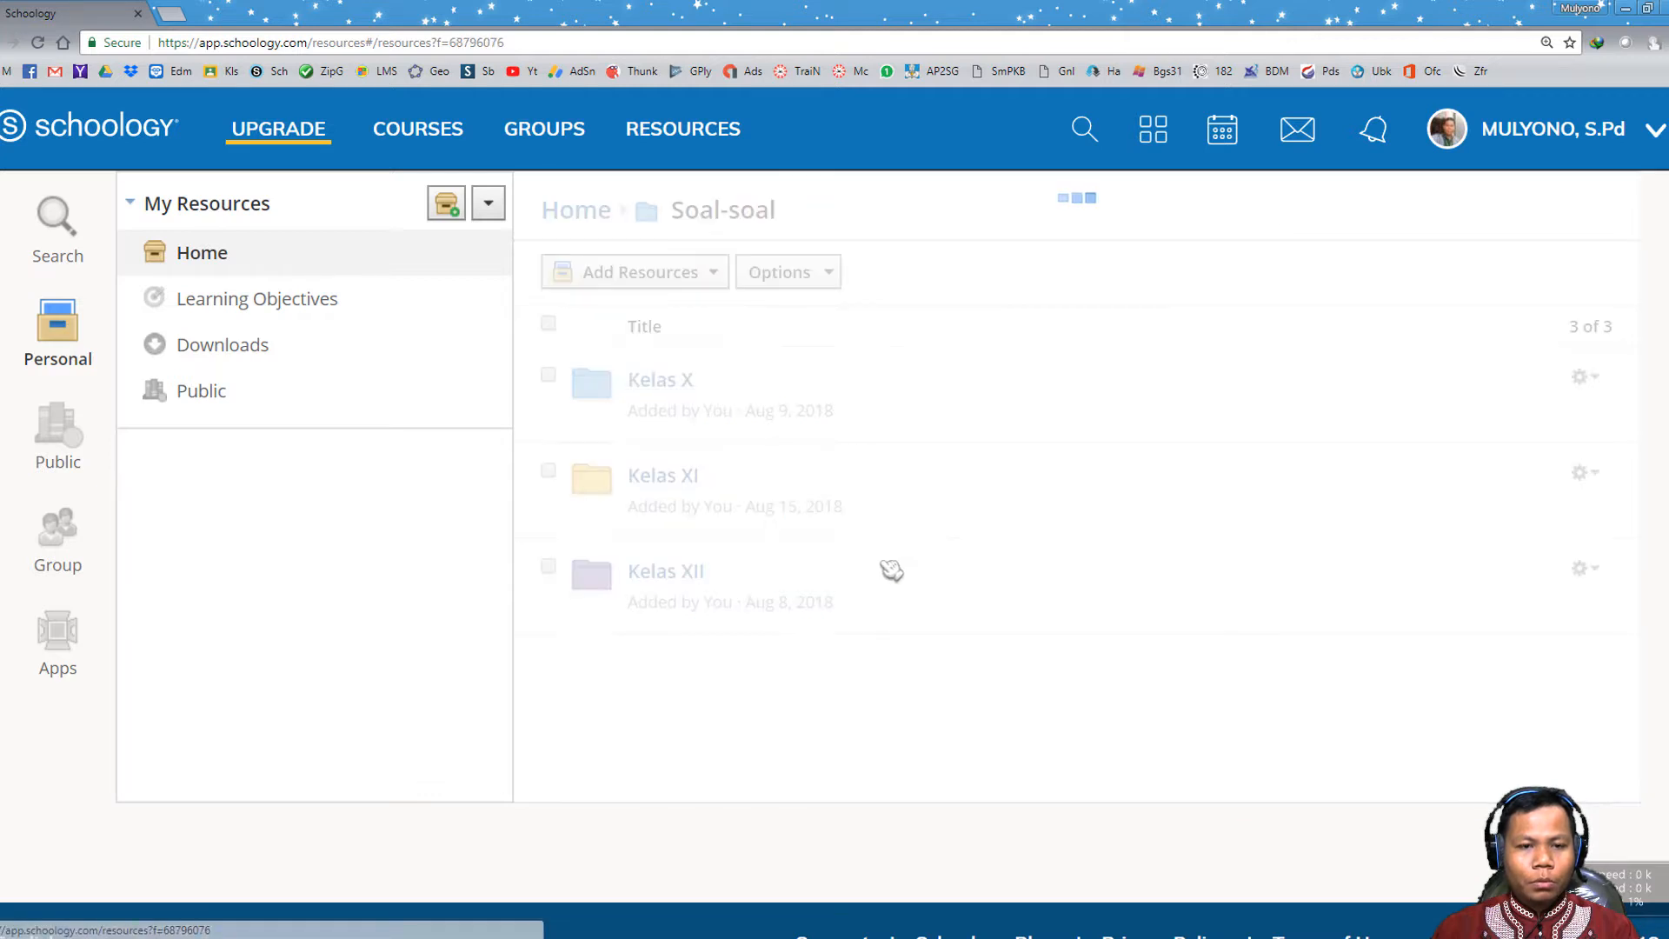
click(706, 382)
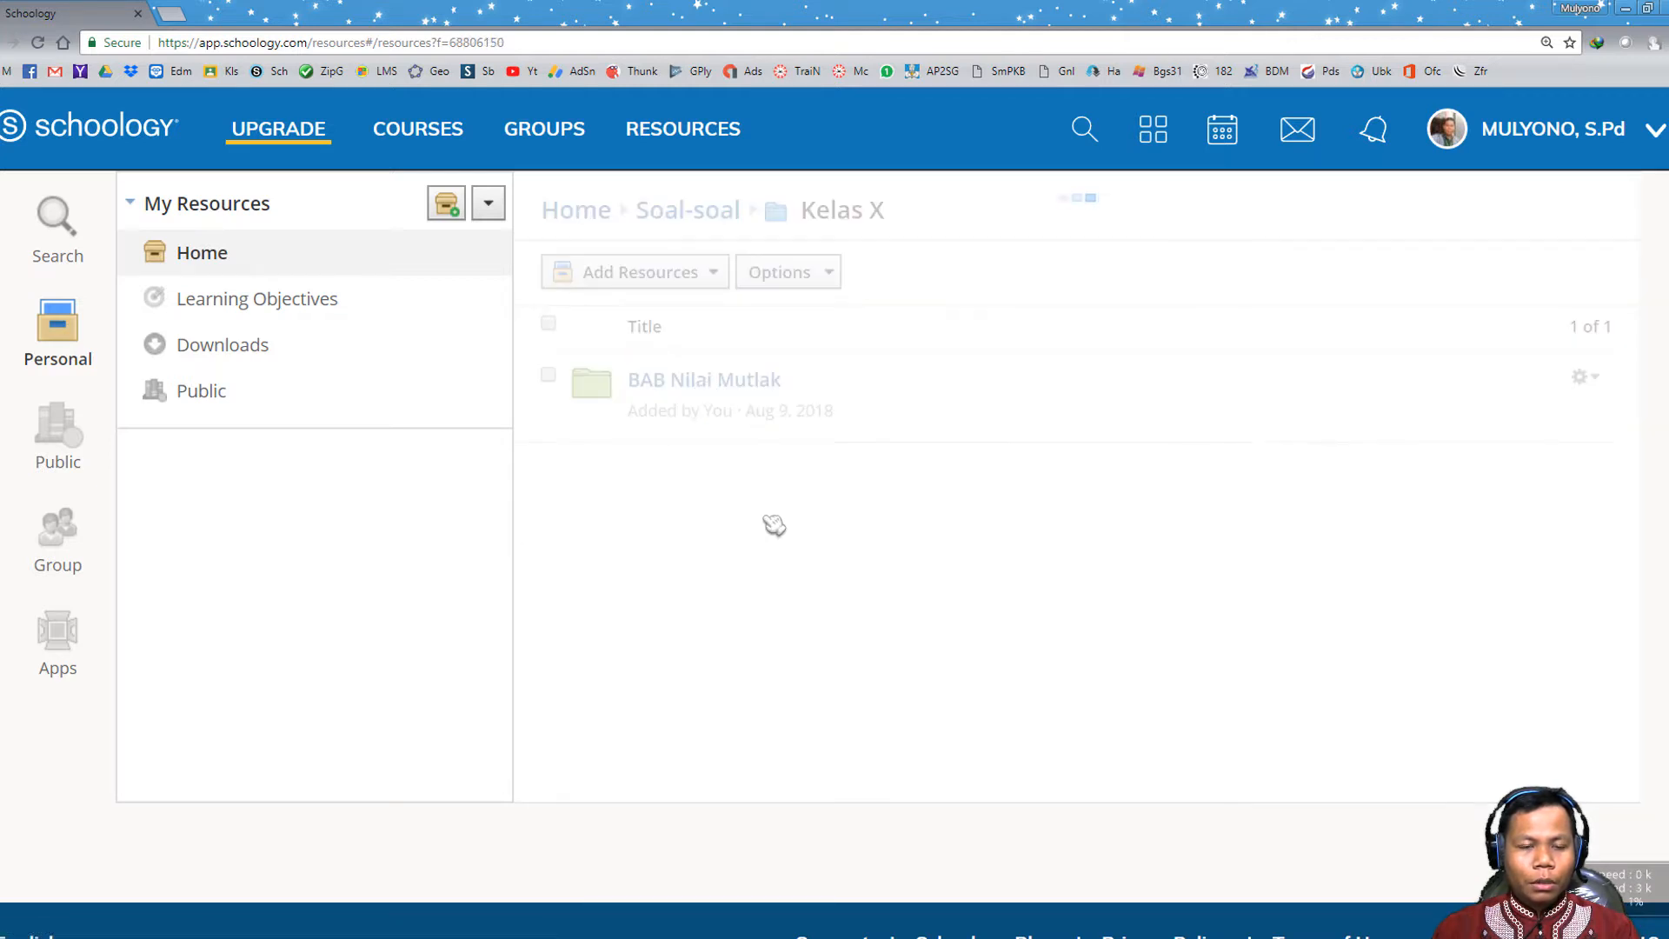
- Examine the question banks in the BAB Nilai Mutlak folder and how many questions each one holds
scroll(782, 695, down, 4)
scroll(782, 696, up, 4)
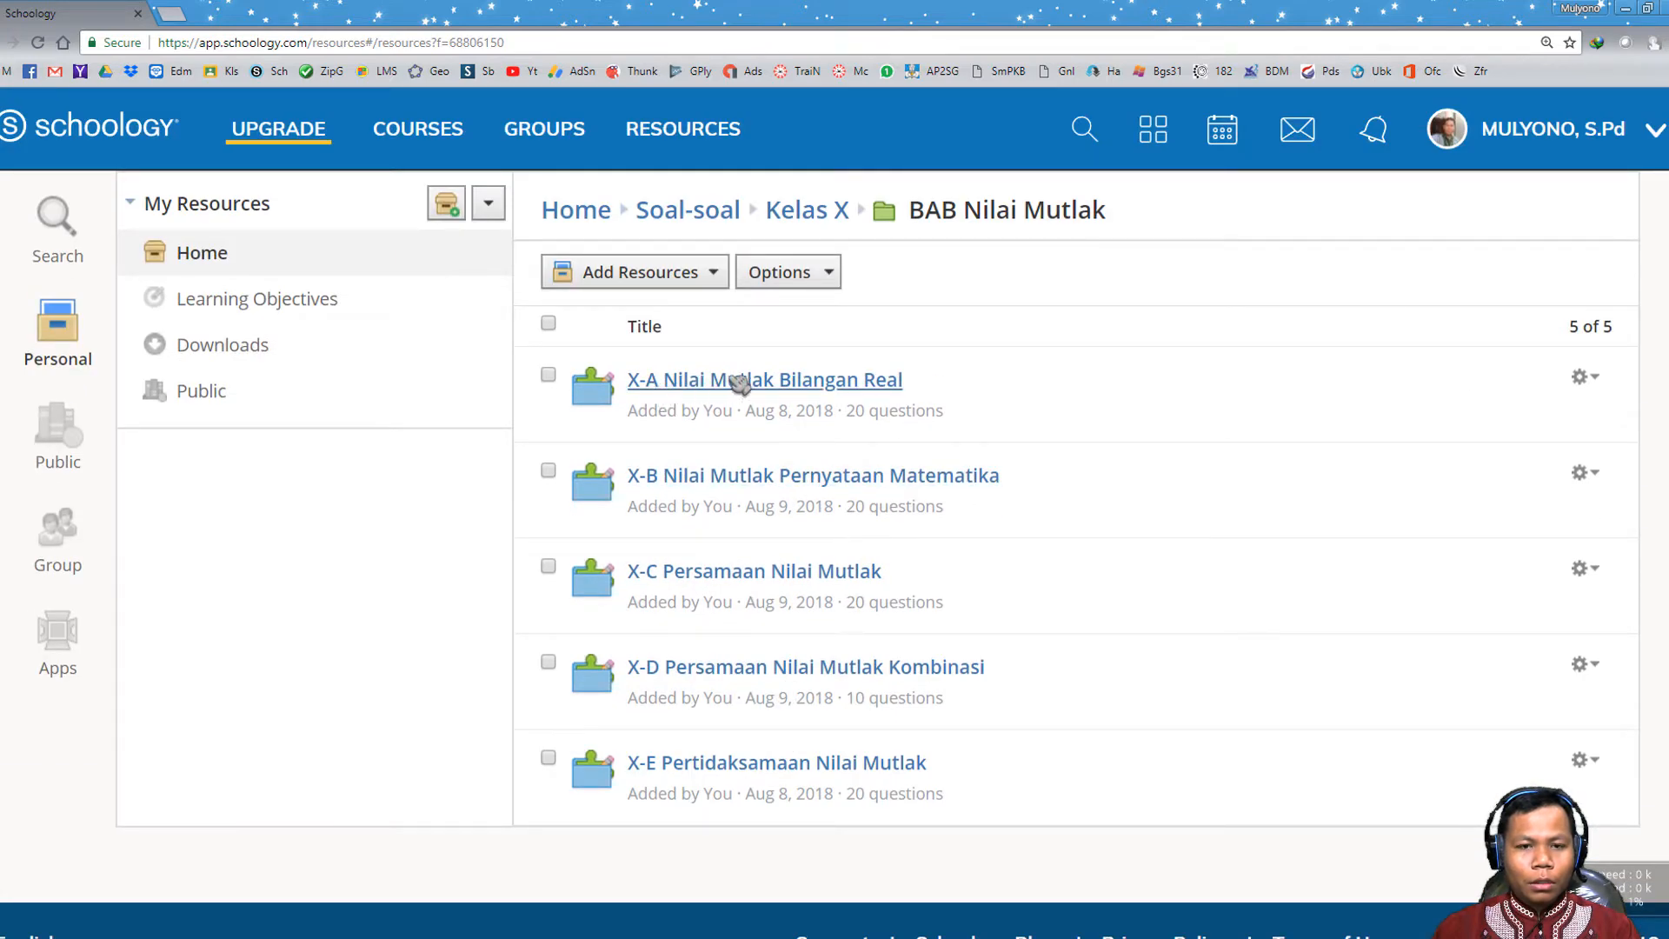
drag(843, 410, 1009, 425)
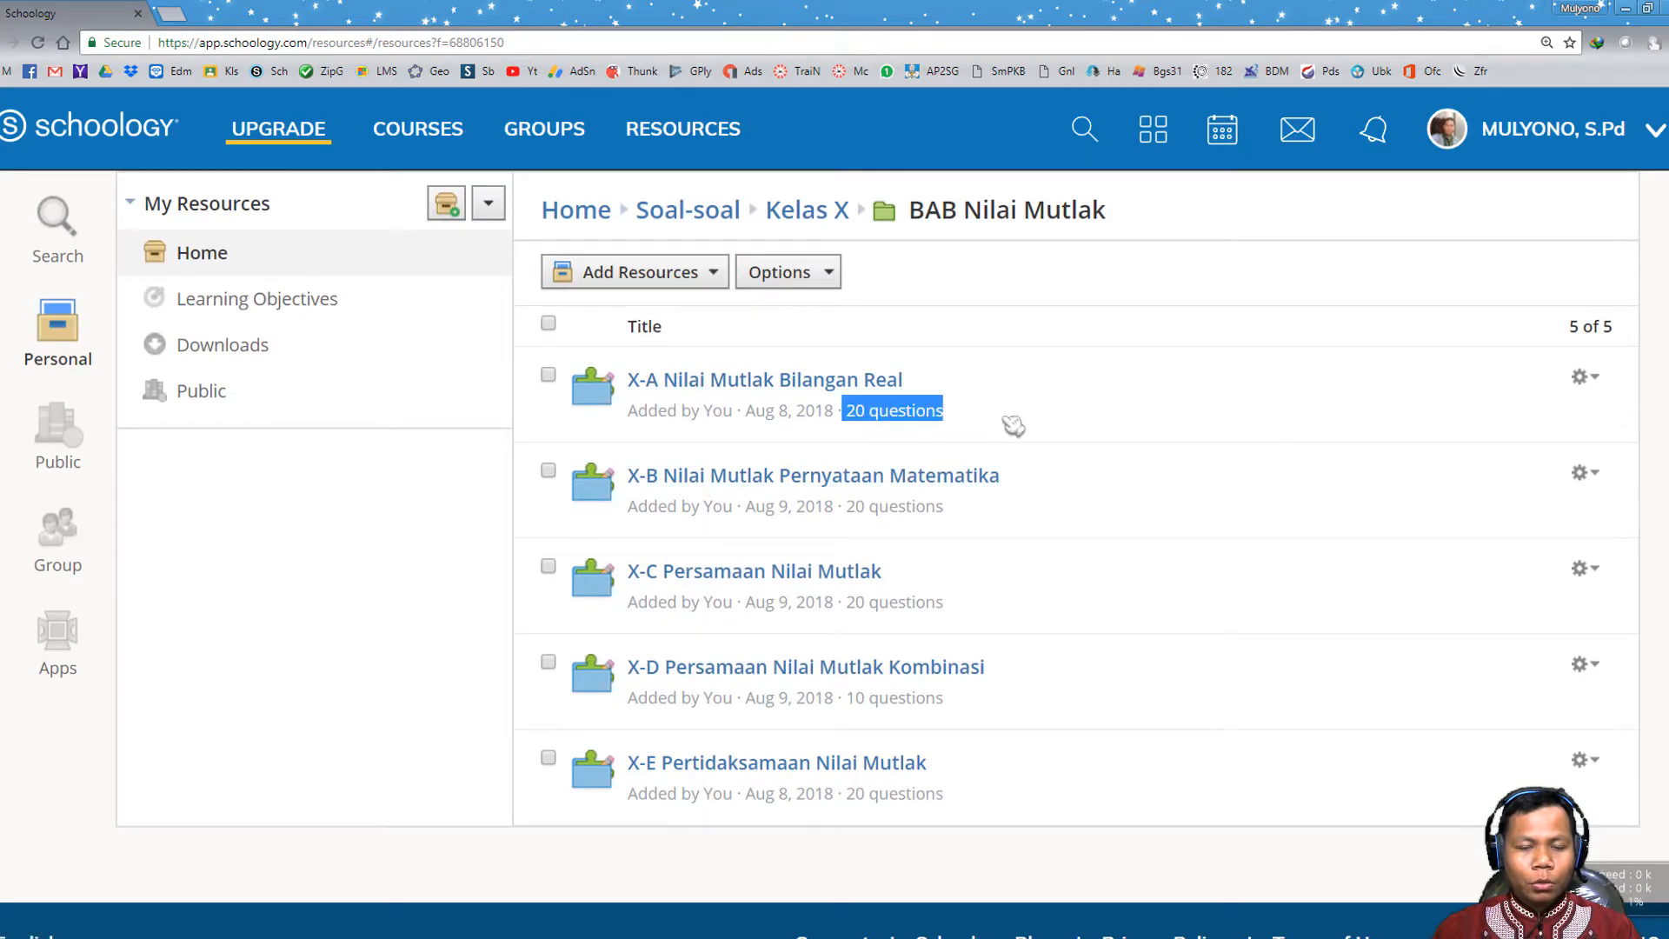
drag(855, 506, 1009, 535)
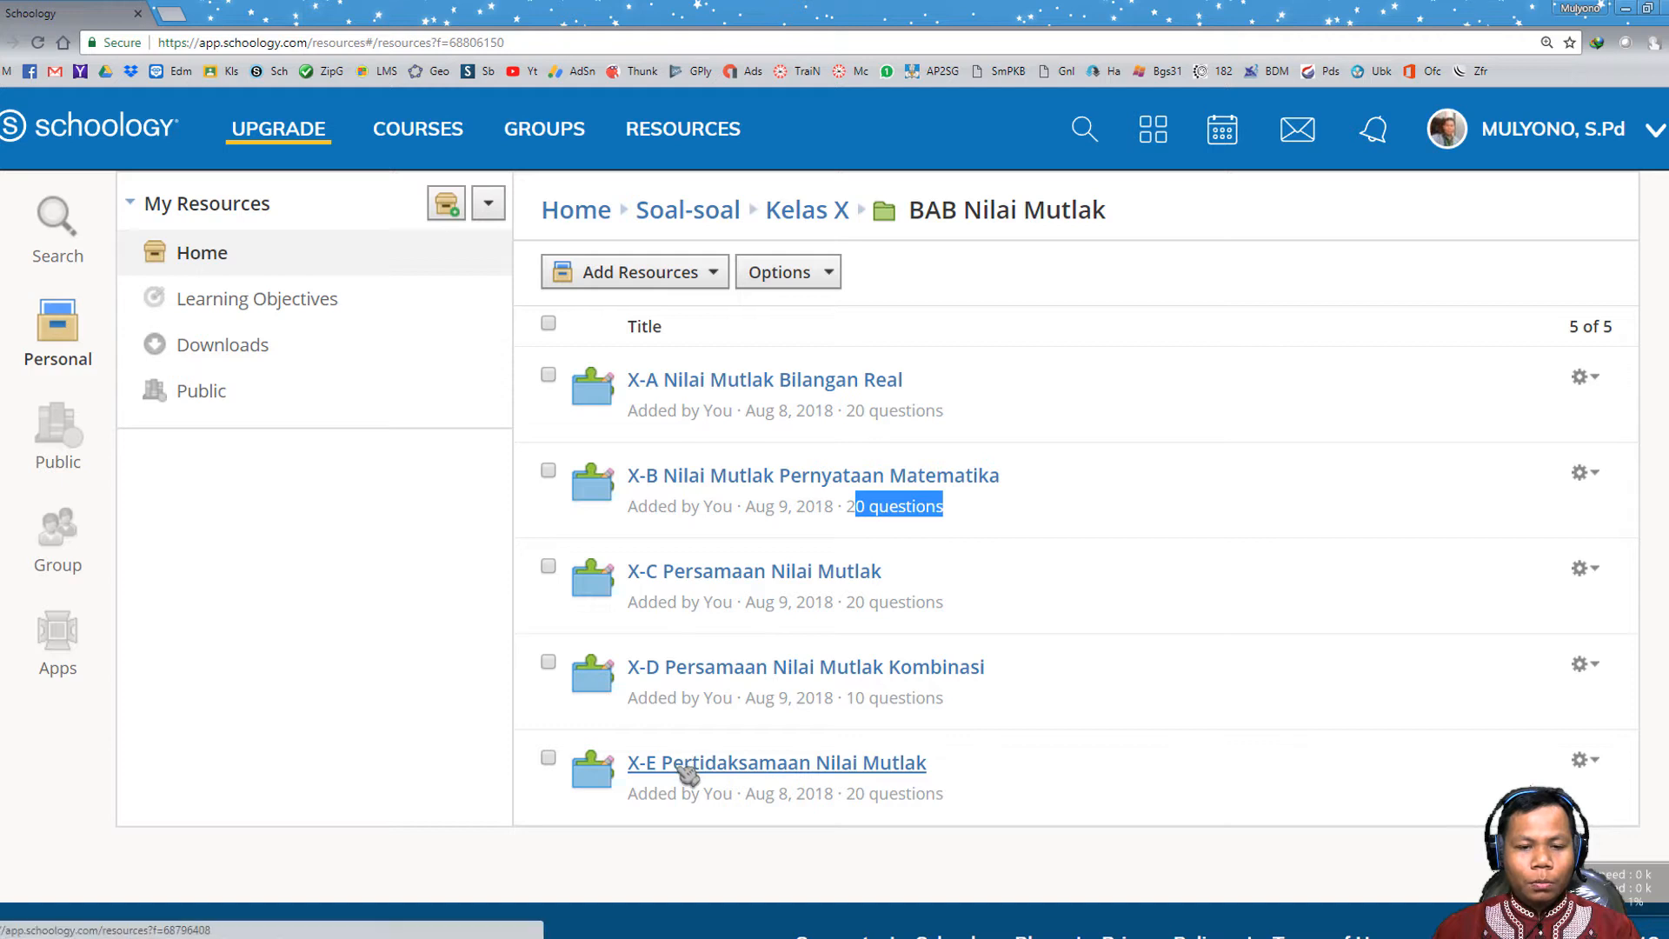
drag(816, 409, 980, 421)
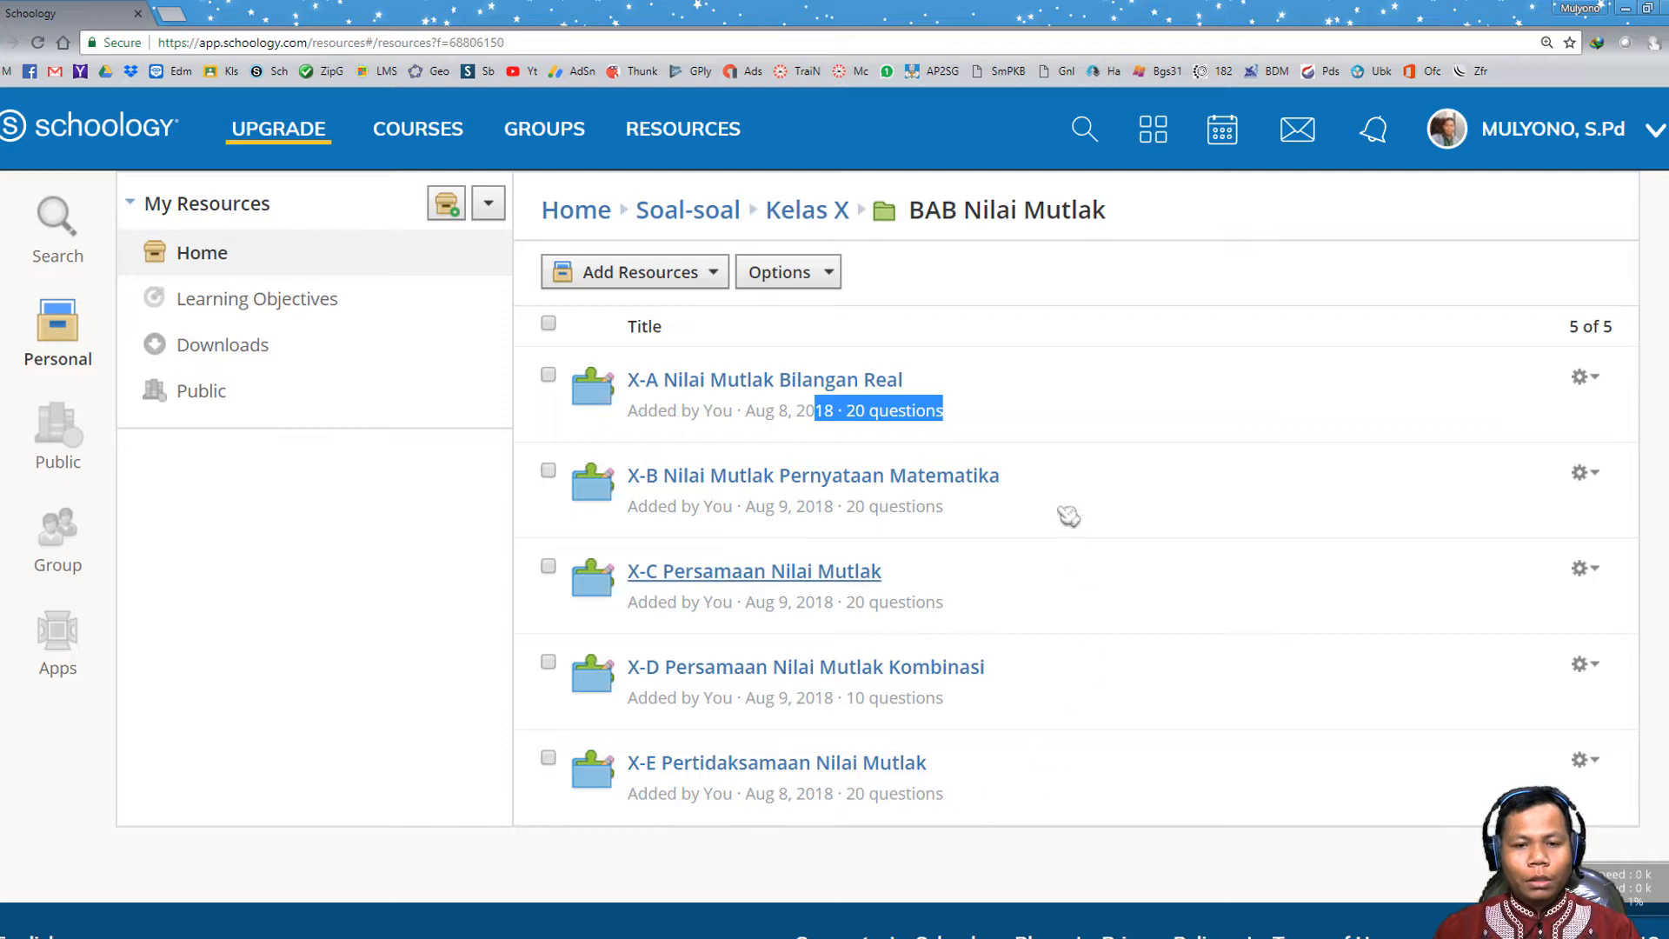
click(957, 409)
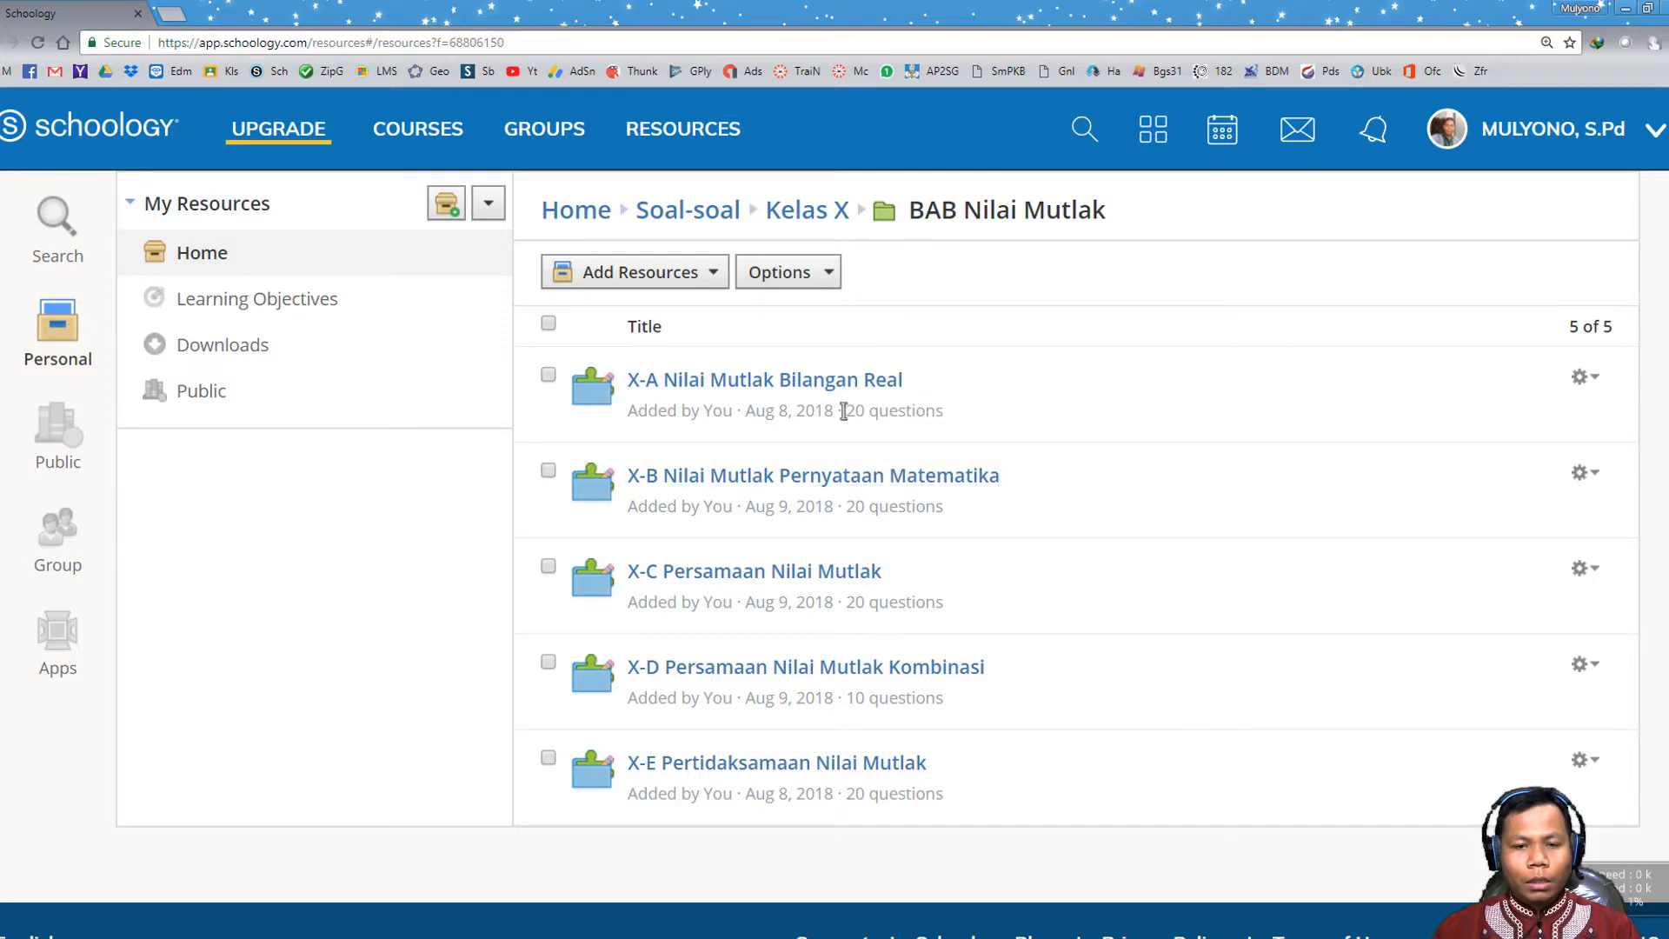
drag(842, 409, 1008, 424)
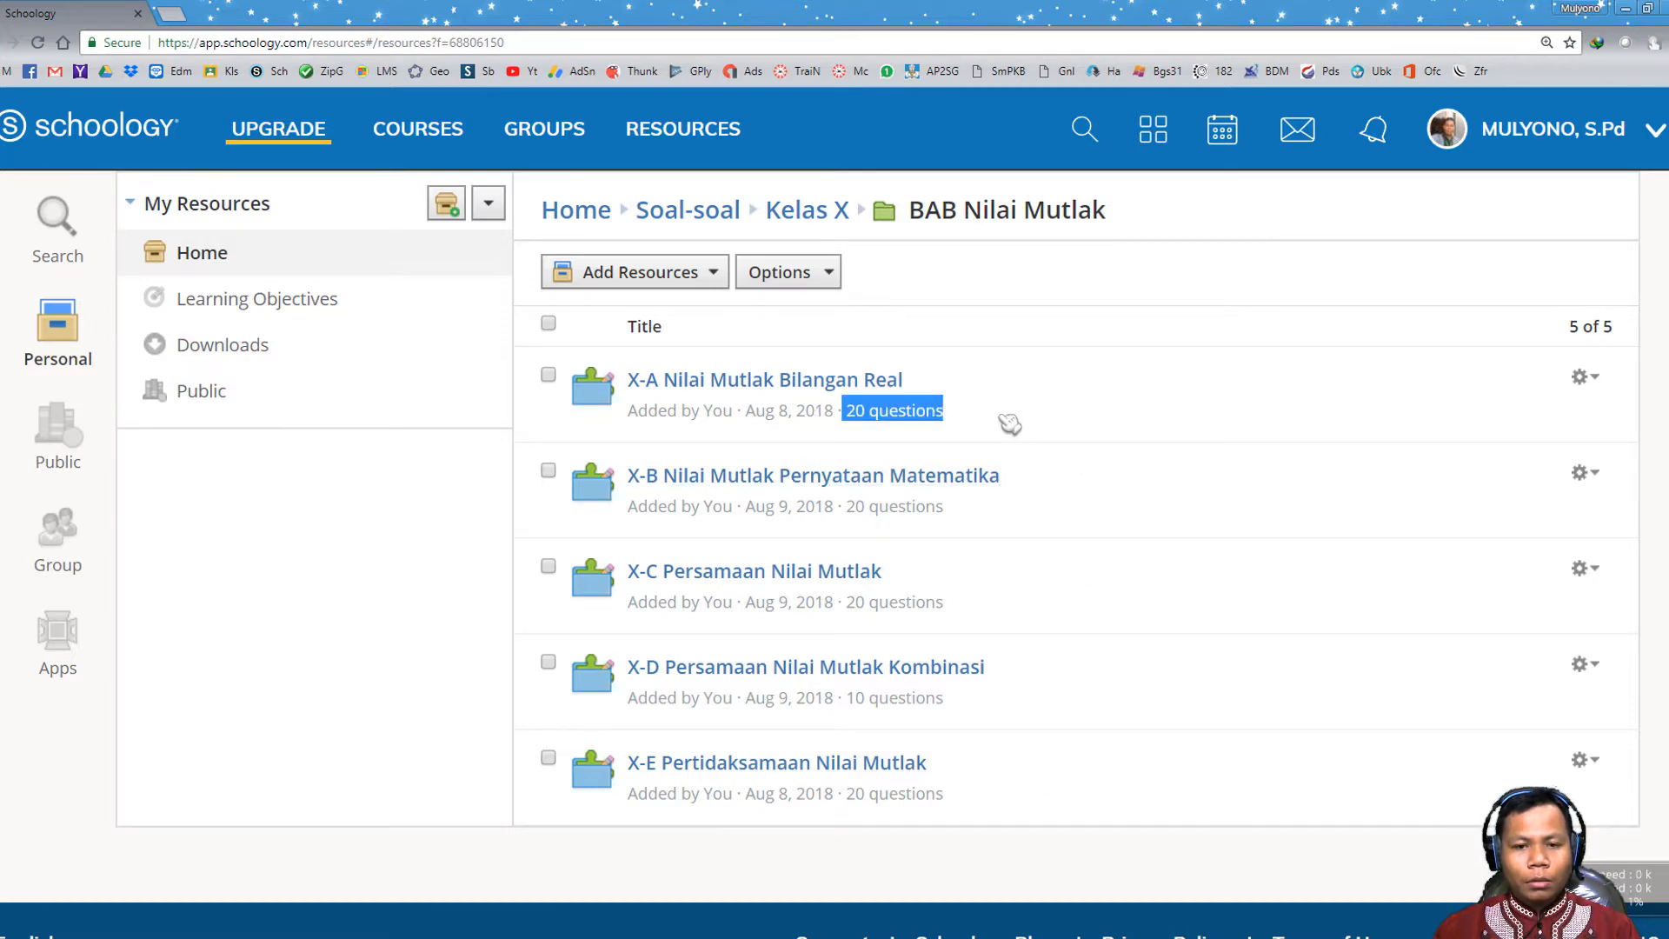
drag(942, 209, 1156, 228)
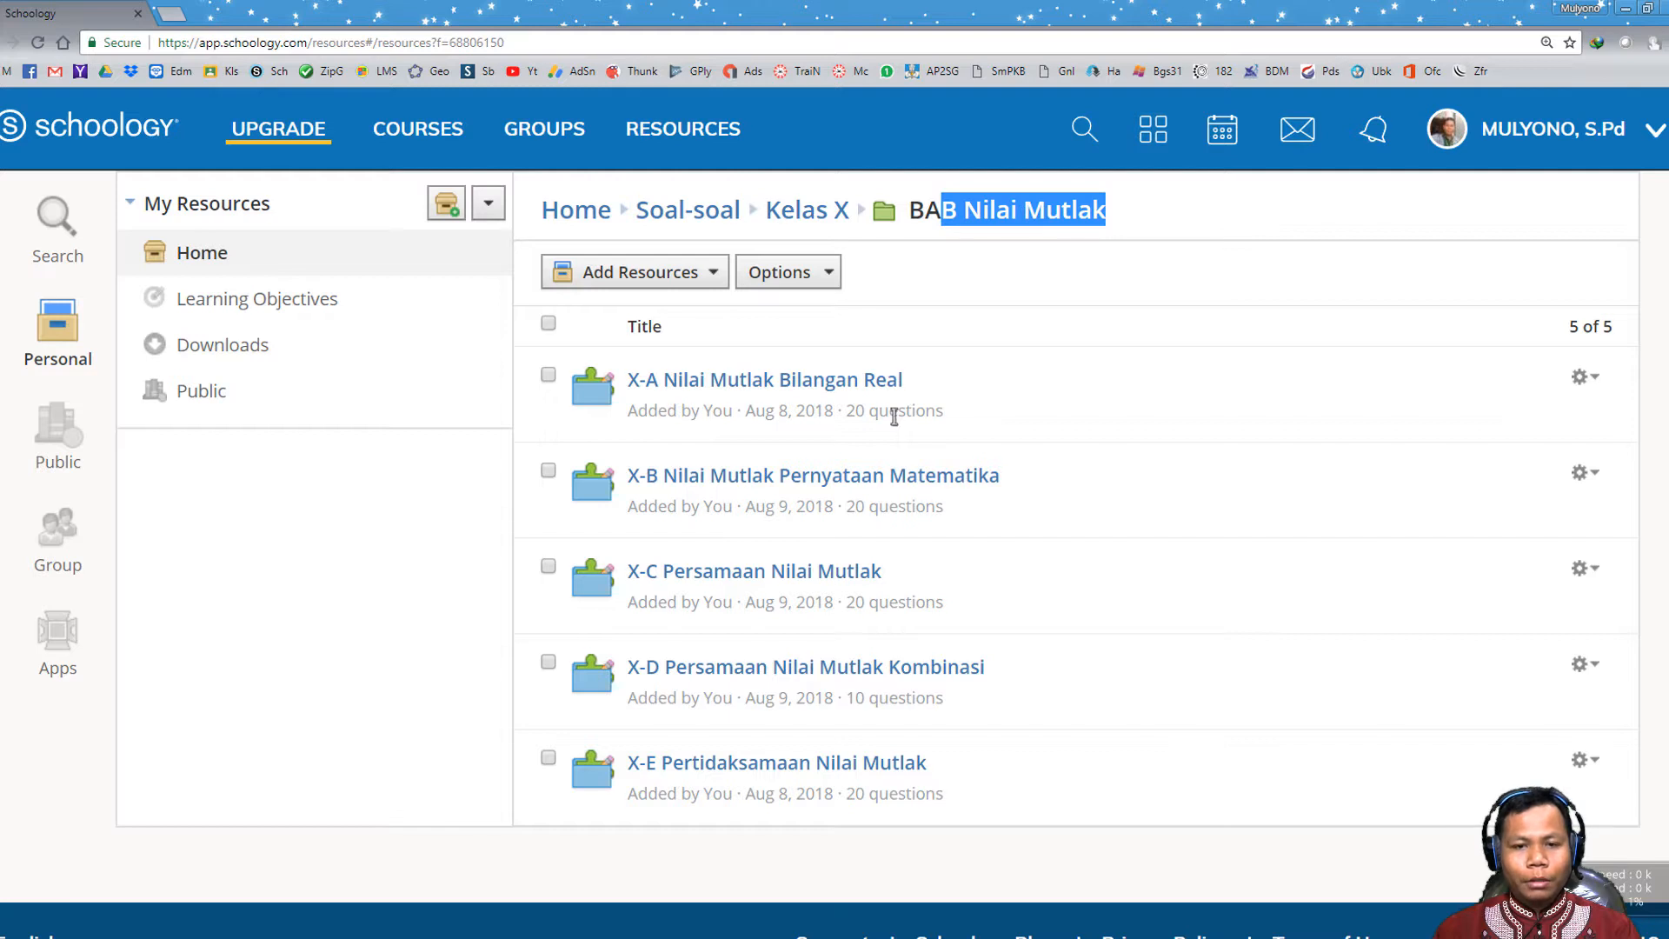
drag(843, 412, 1005, 421)
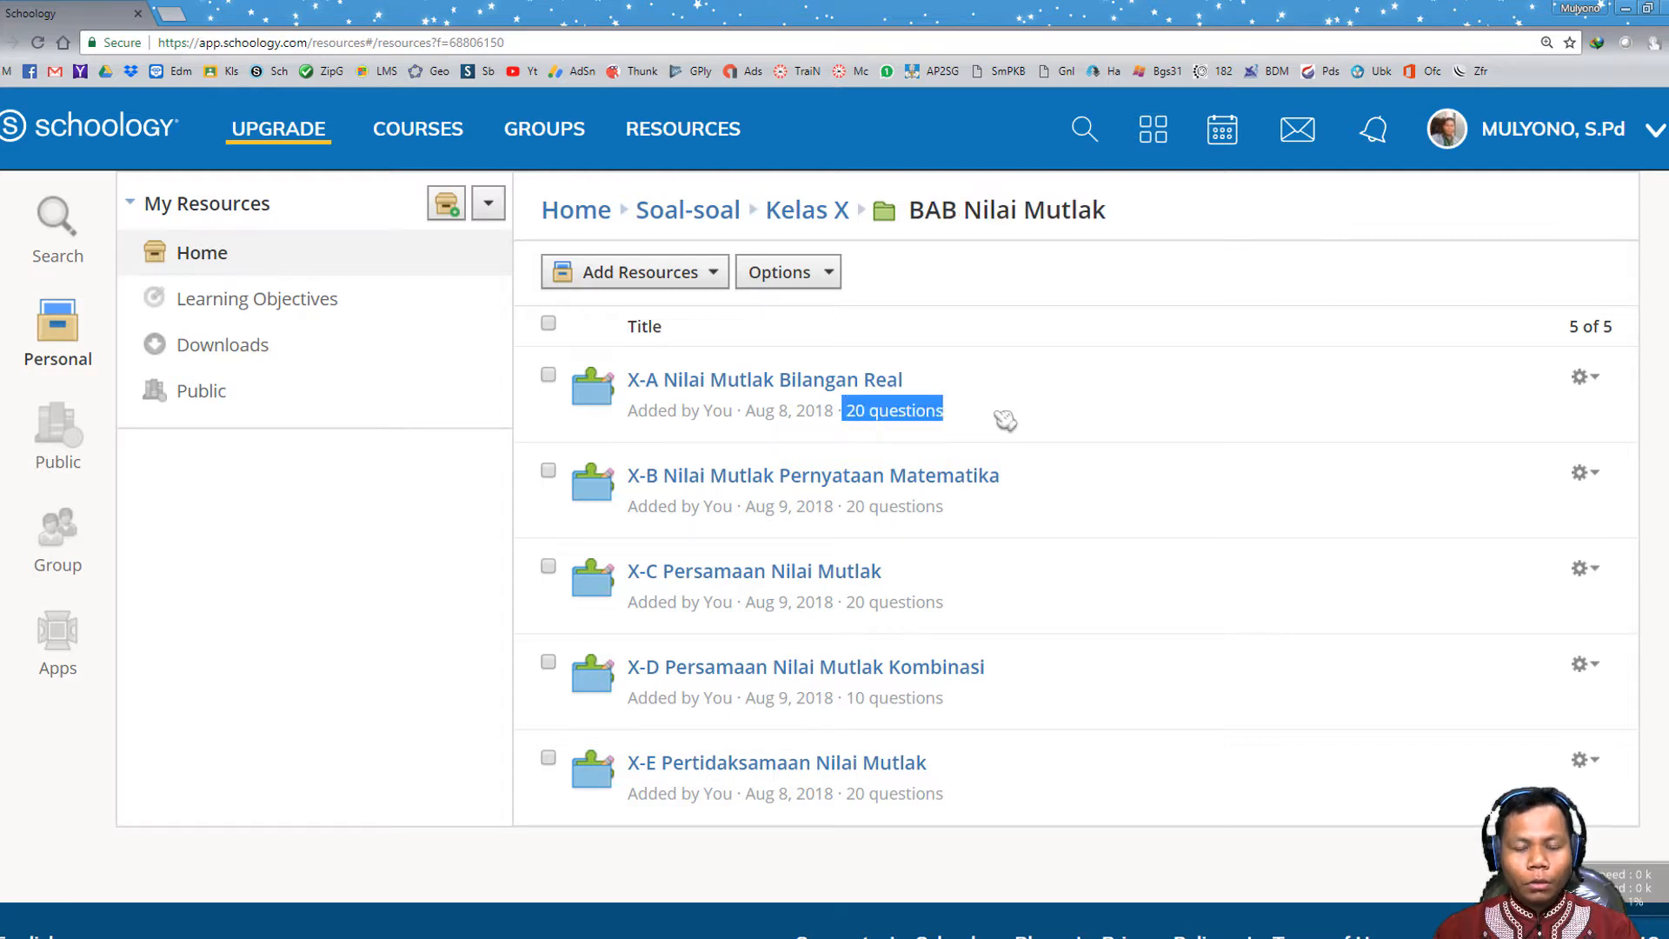
click(918, 412)
drag(826, 406, 977, 417)
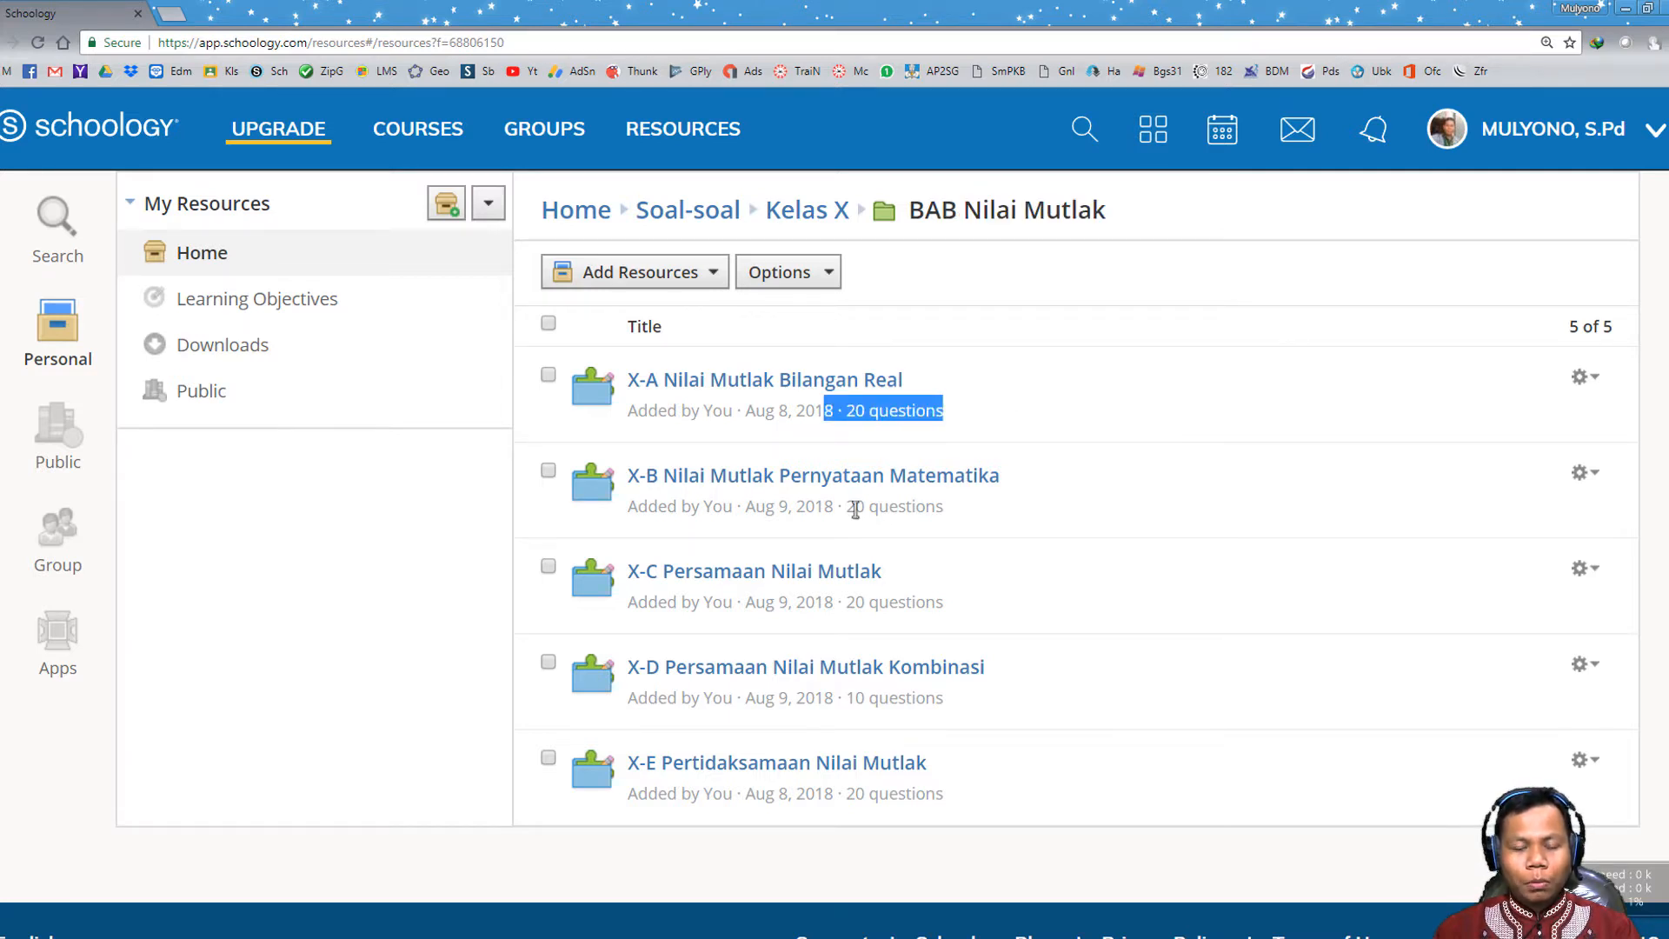
drag(855, 505, 965, 506)
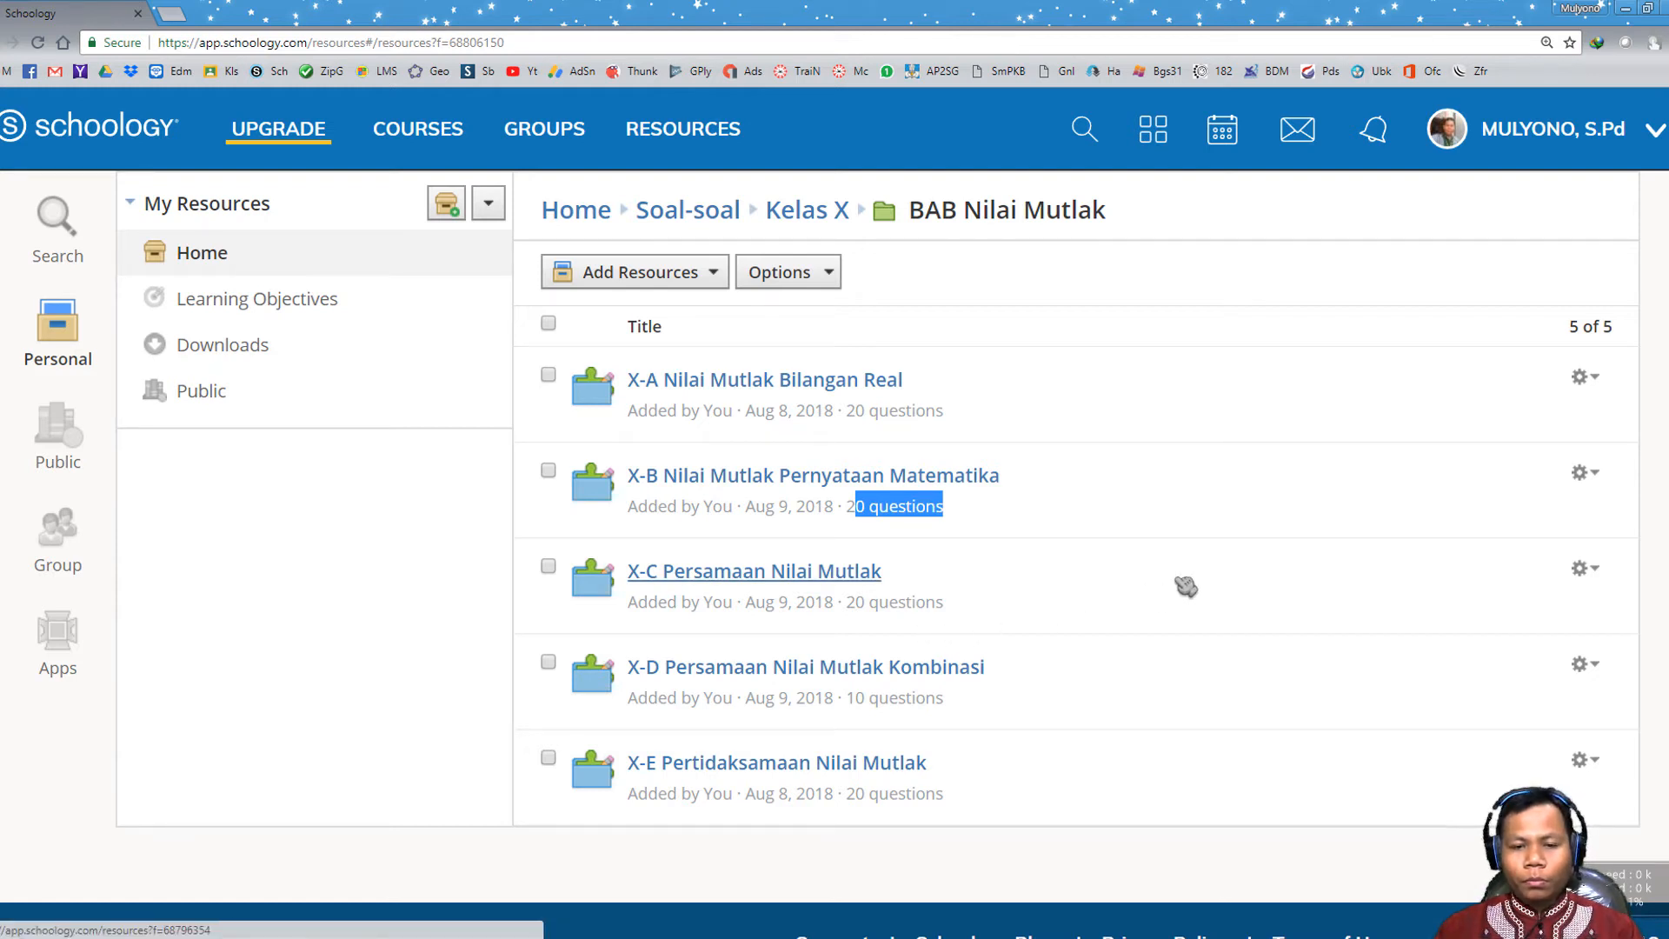
- Open the Tahap 1 section of the PRAKERIN course from the full My Courses list
click(447, 153)
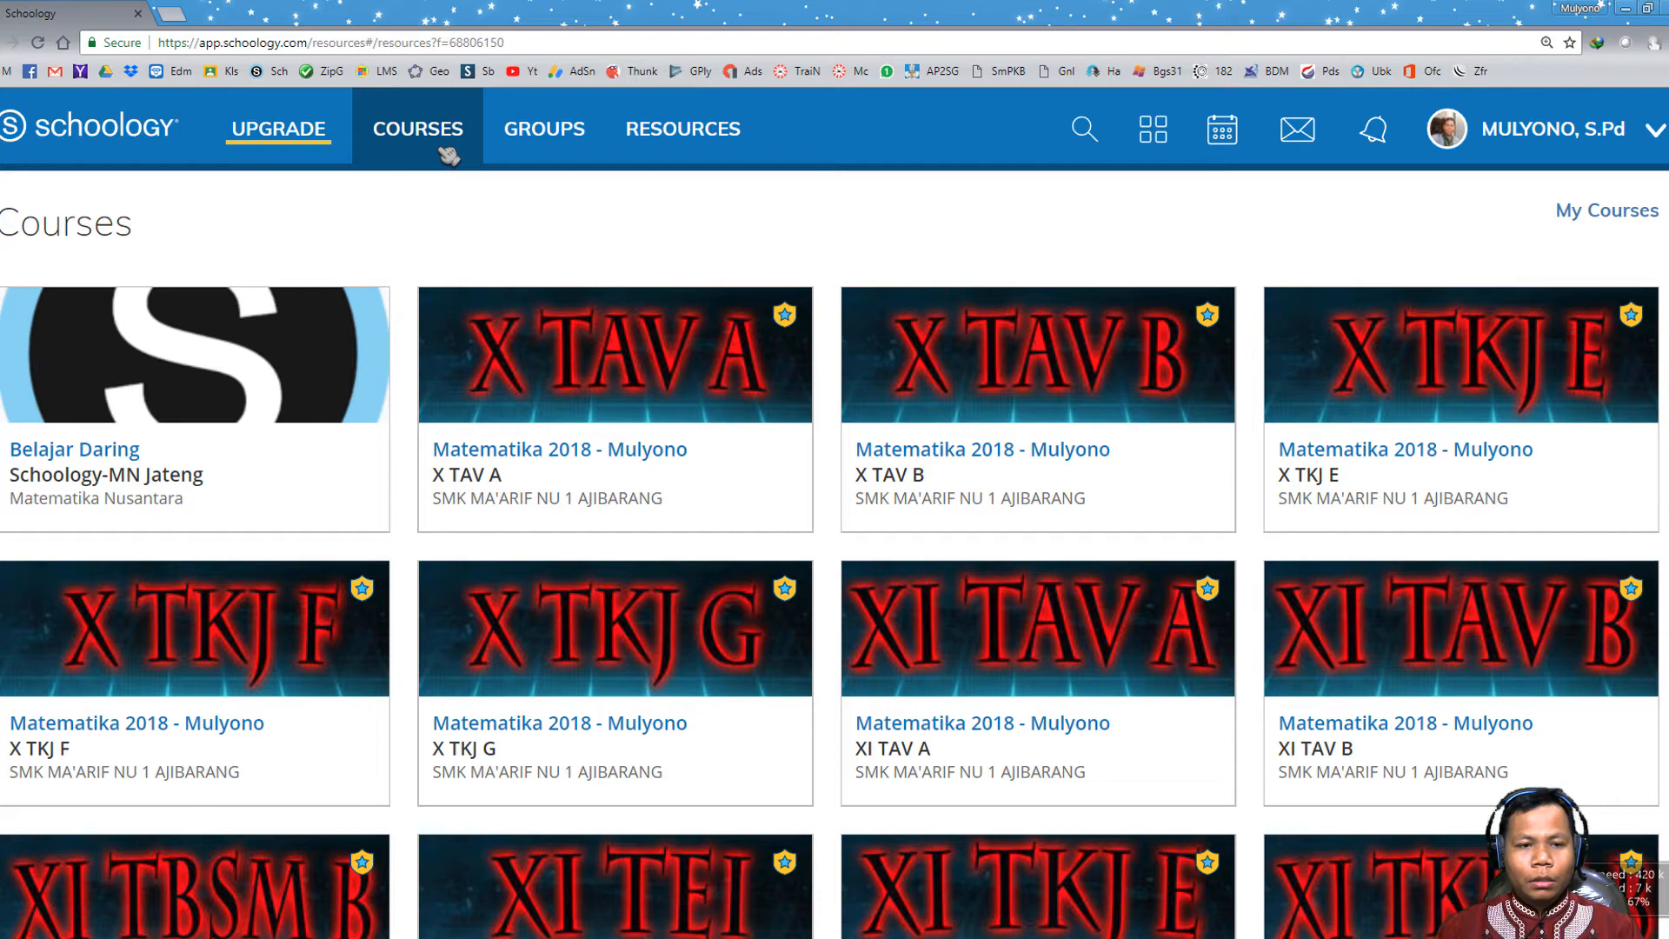
scroll(1456, 515, down, 1)
scroll(1456, 512, down, 3)
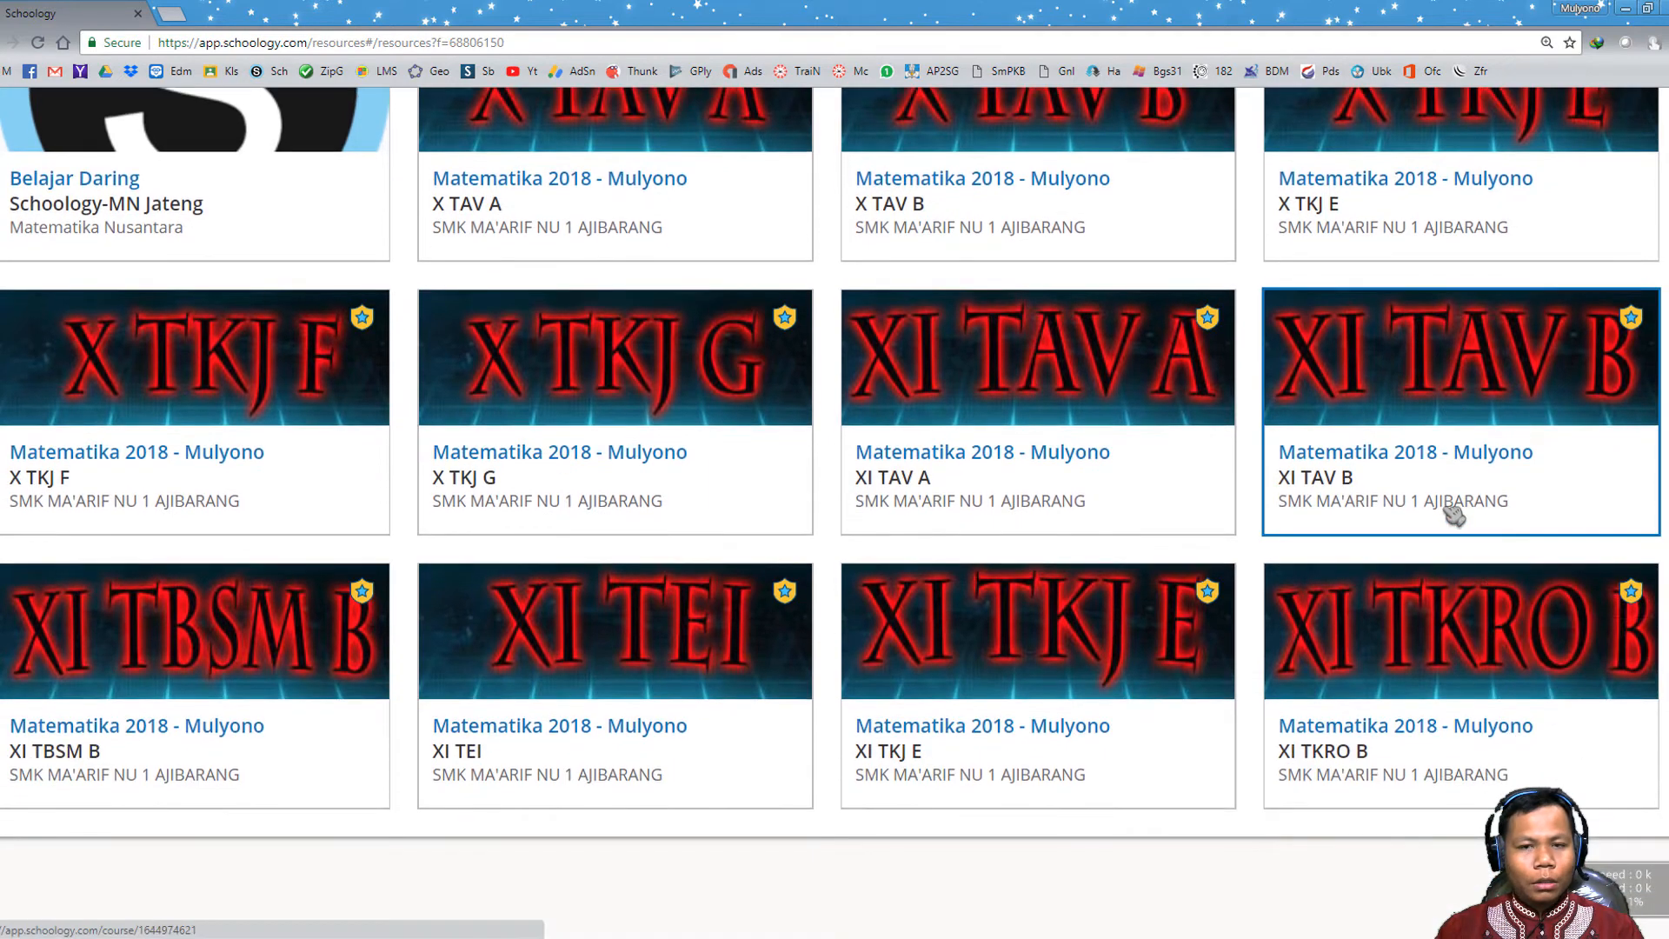
scroll(1521, 417, up, 5)
click(1591, 213)
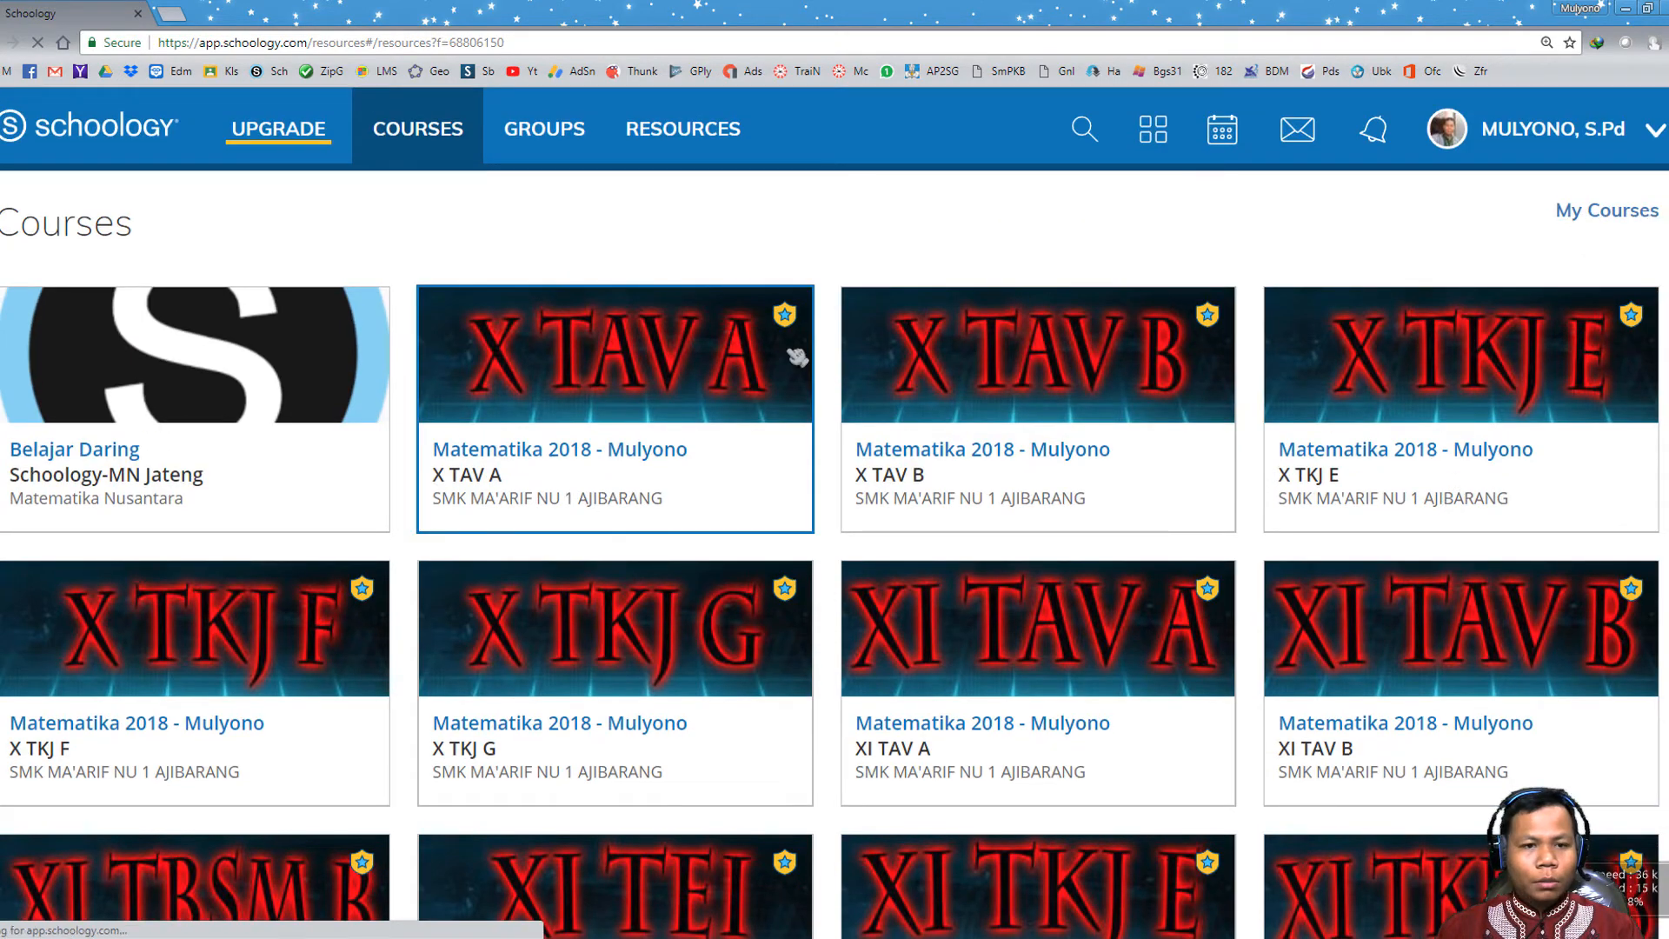
scroll(441, 580, down, 8)
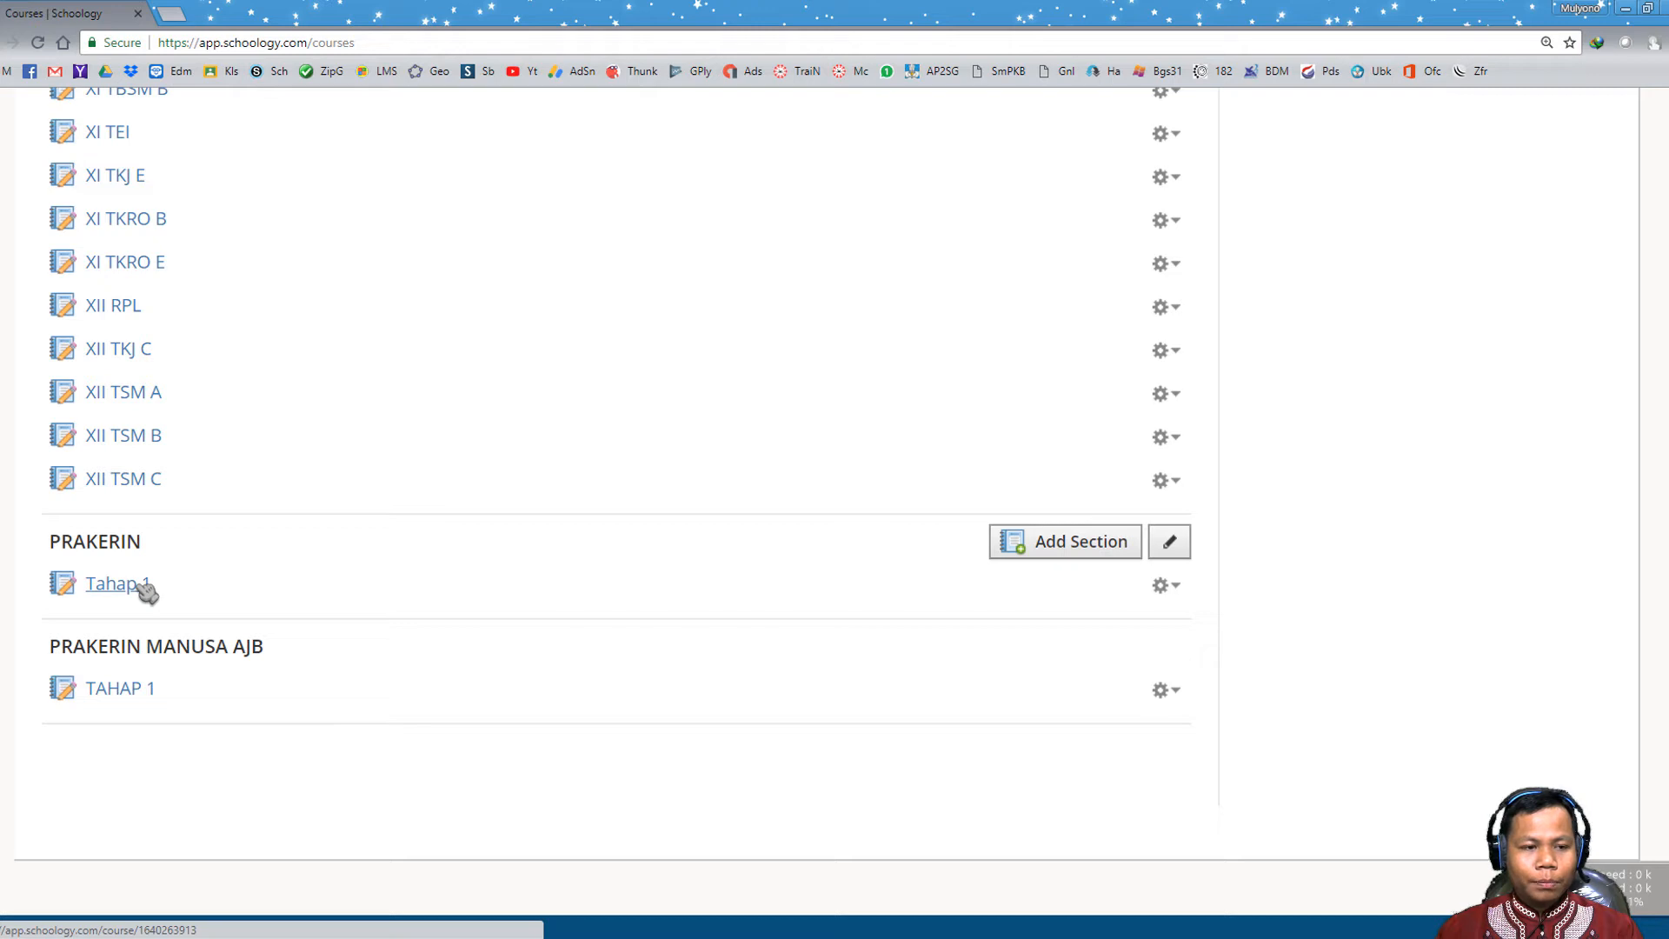
click(142, 586)
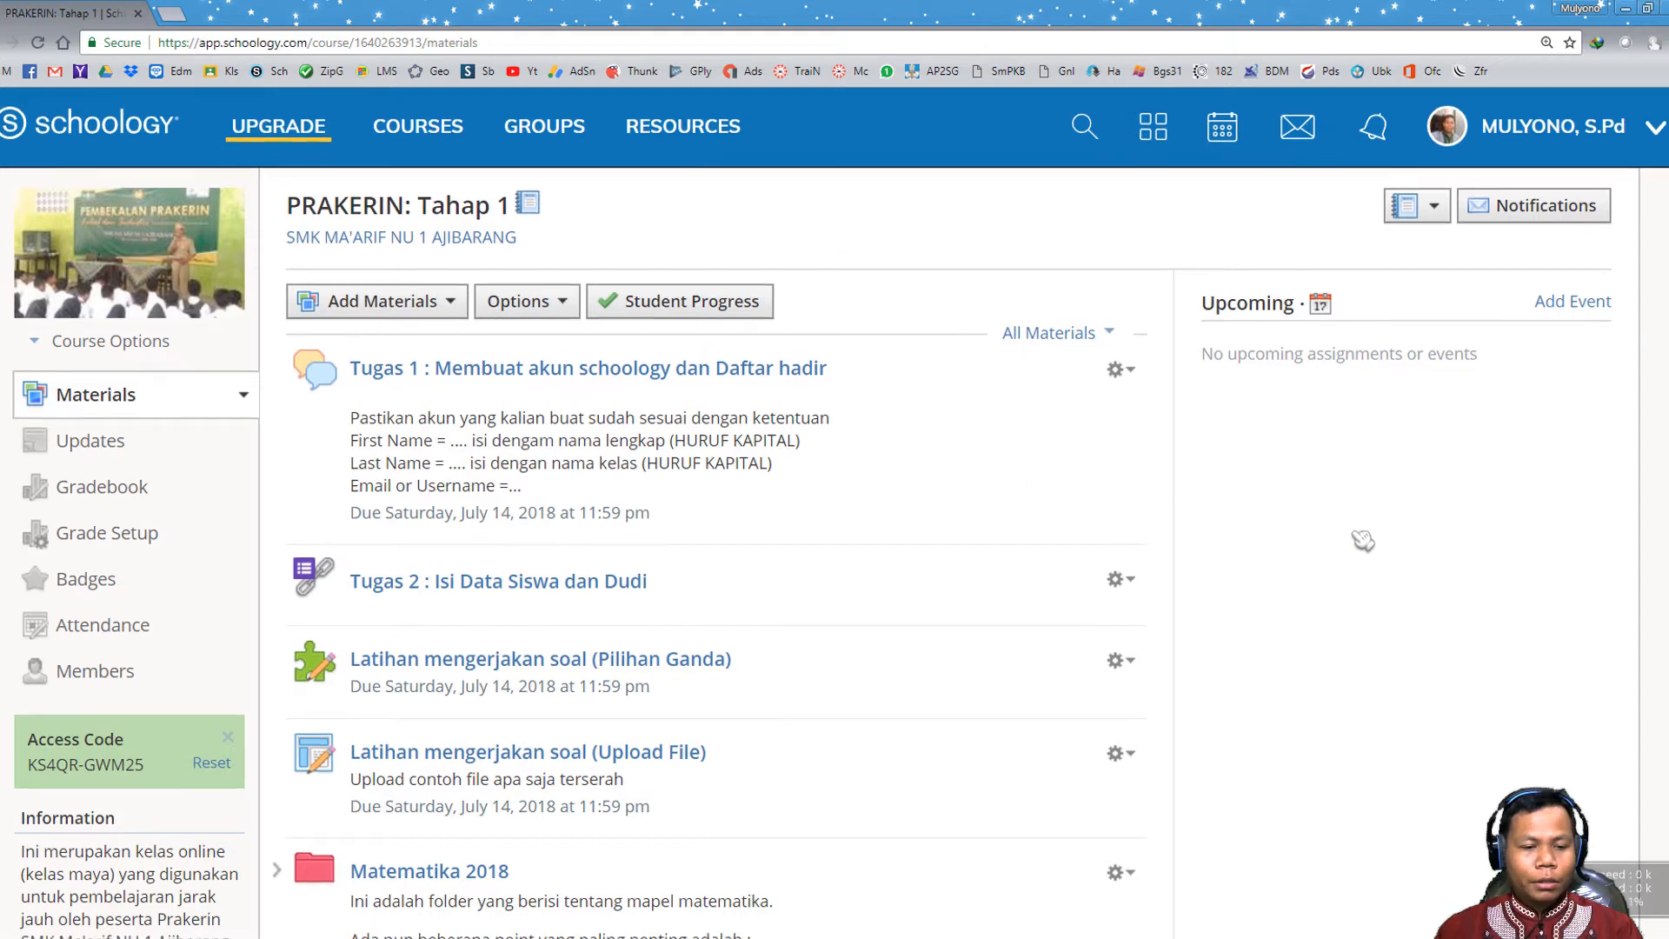
- Start a new test/quiz in the PRAKERIN: Tahap 1 course materials and name it "UH Bab Nilai Mutlak"
scroll(1362, 541, down, 7)
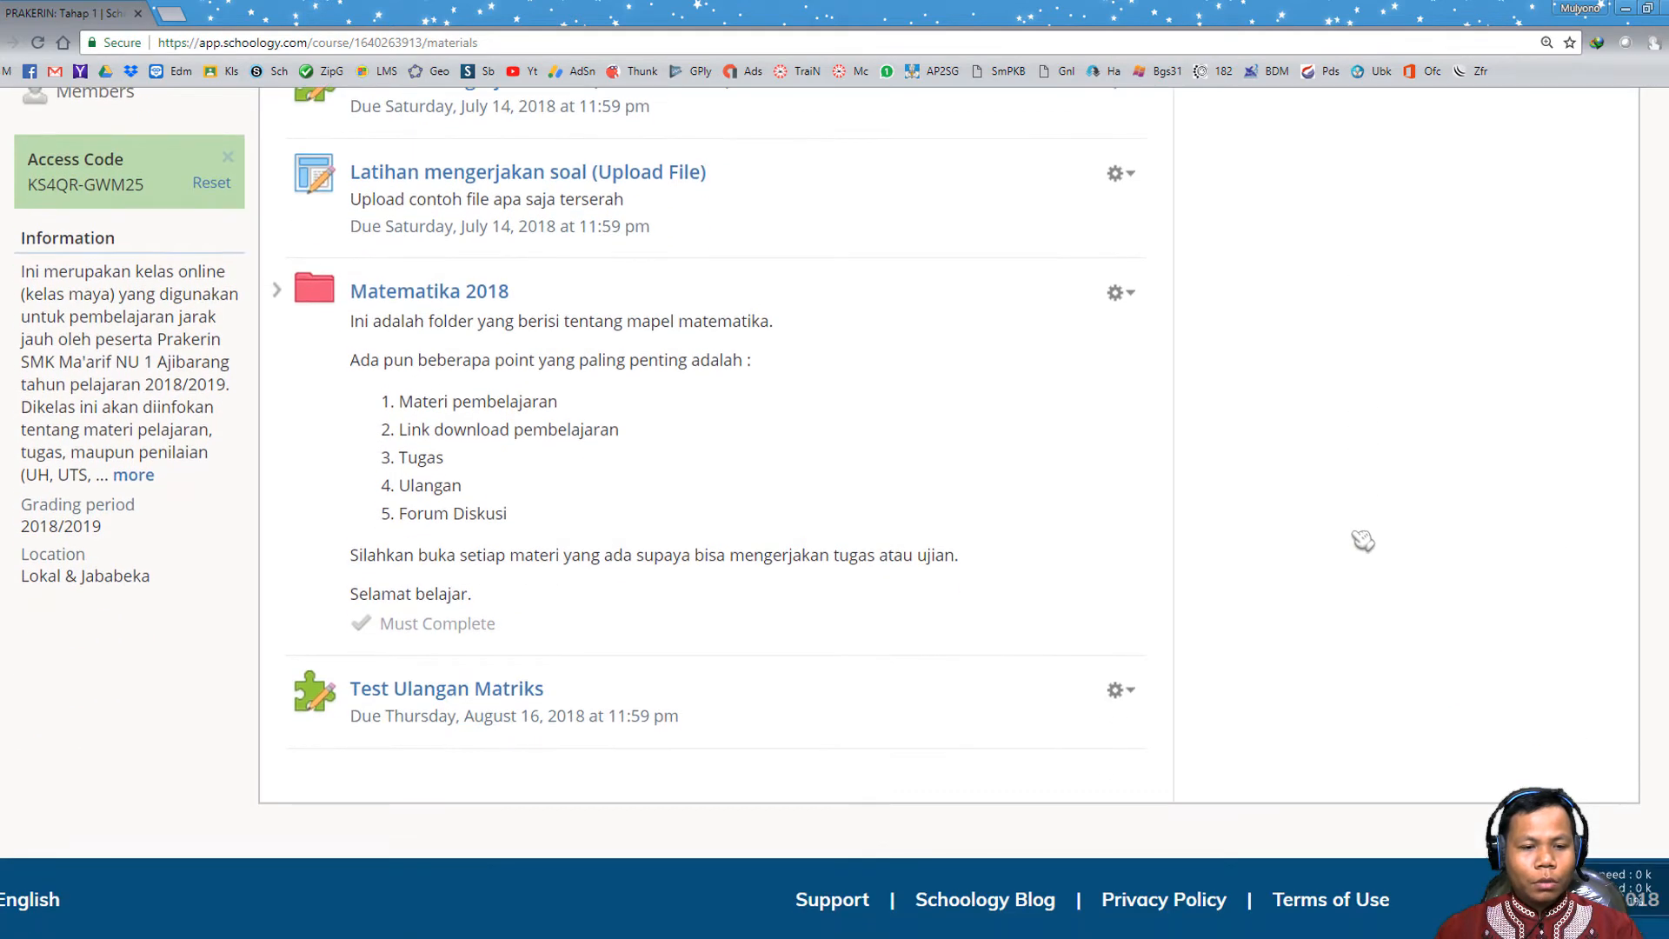
scroll(1362, 541, up, 5)
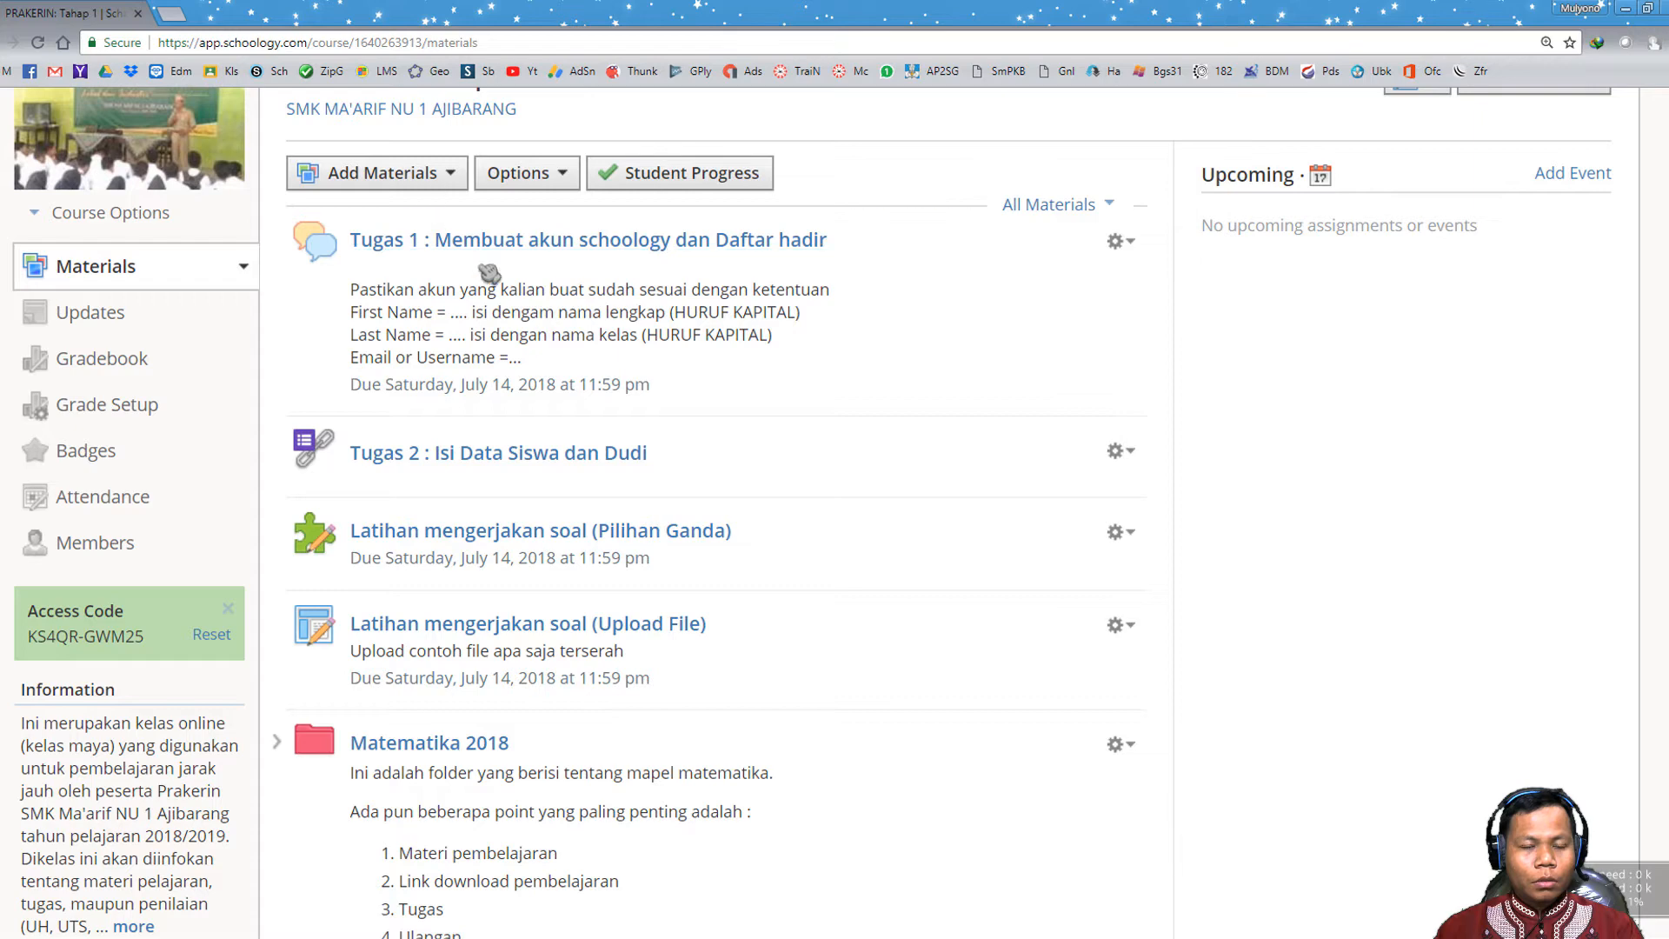
scroll(998, 473, up, 2)
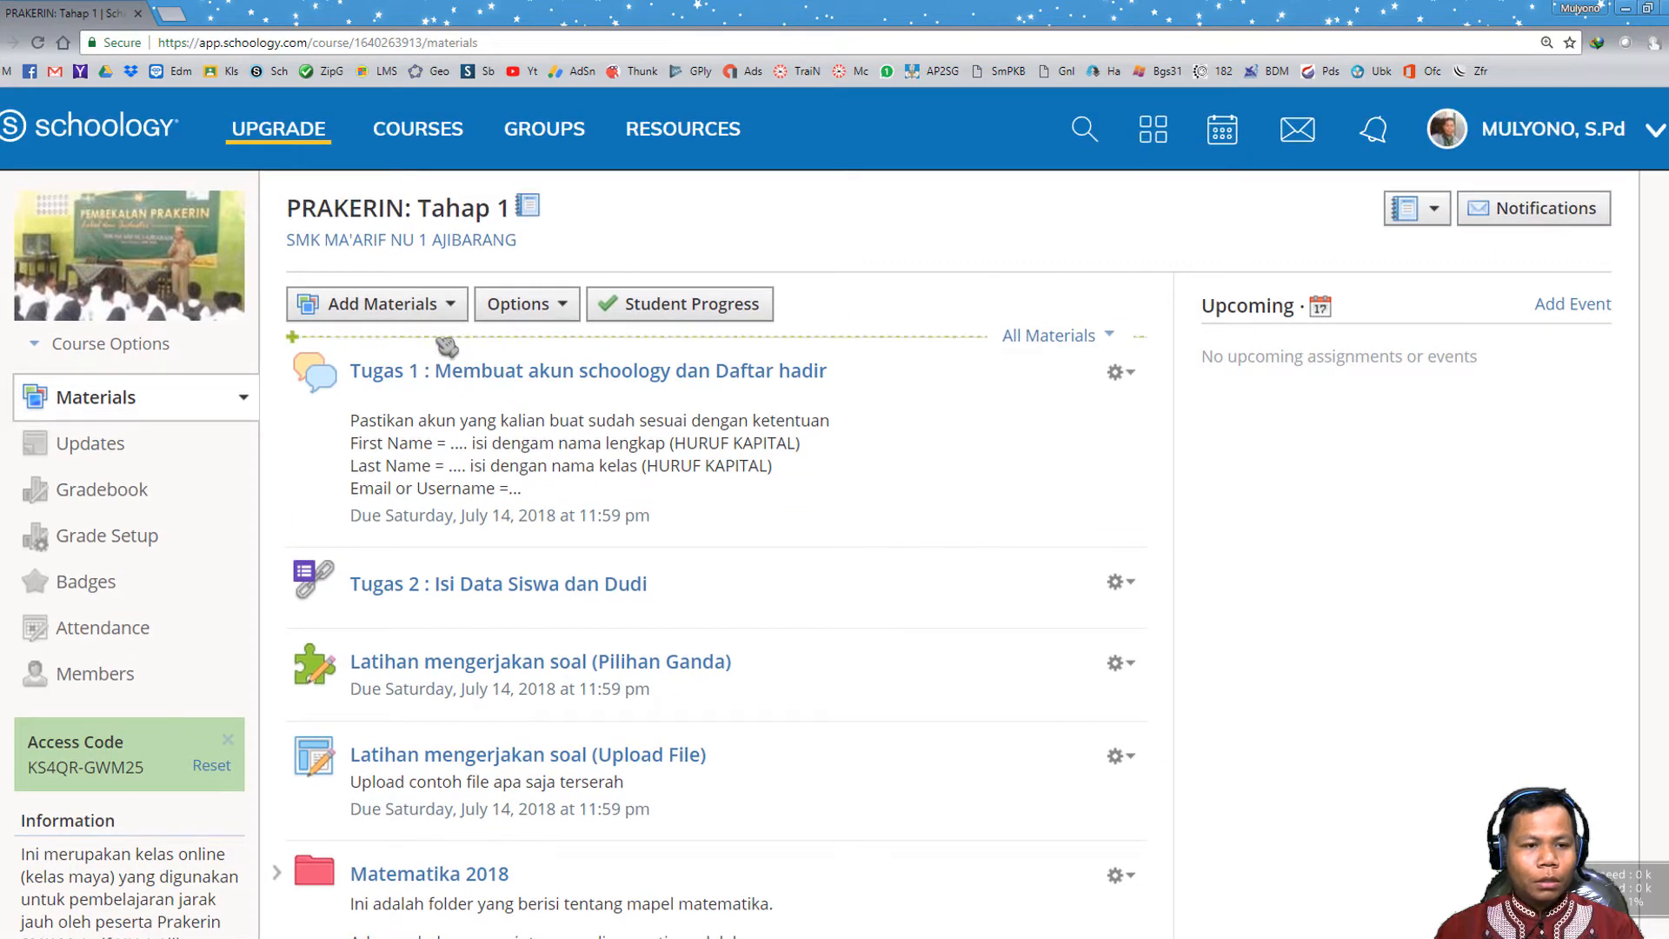
click(424, 311)
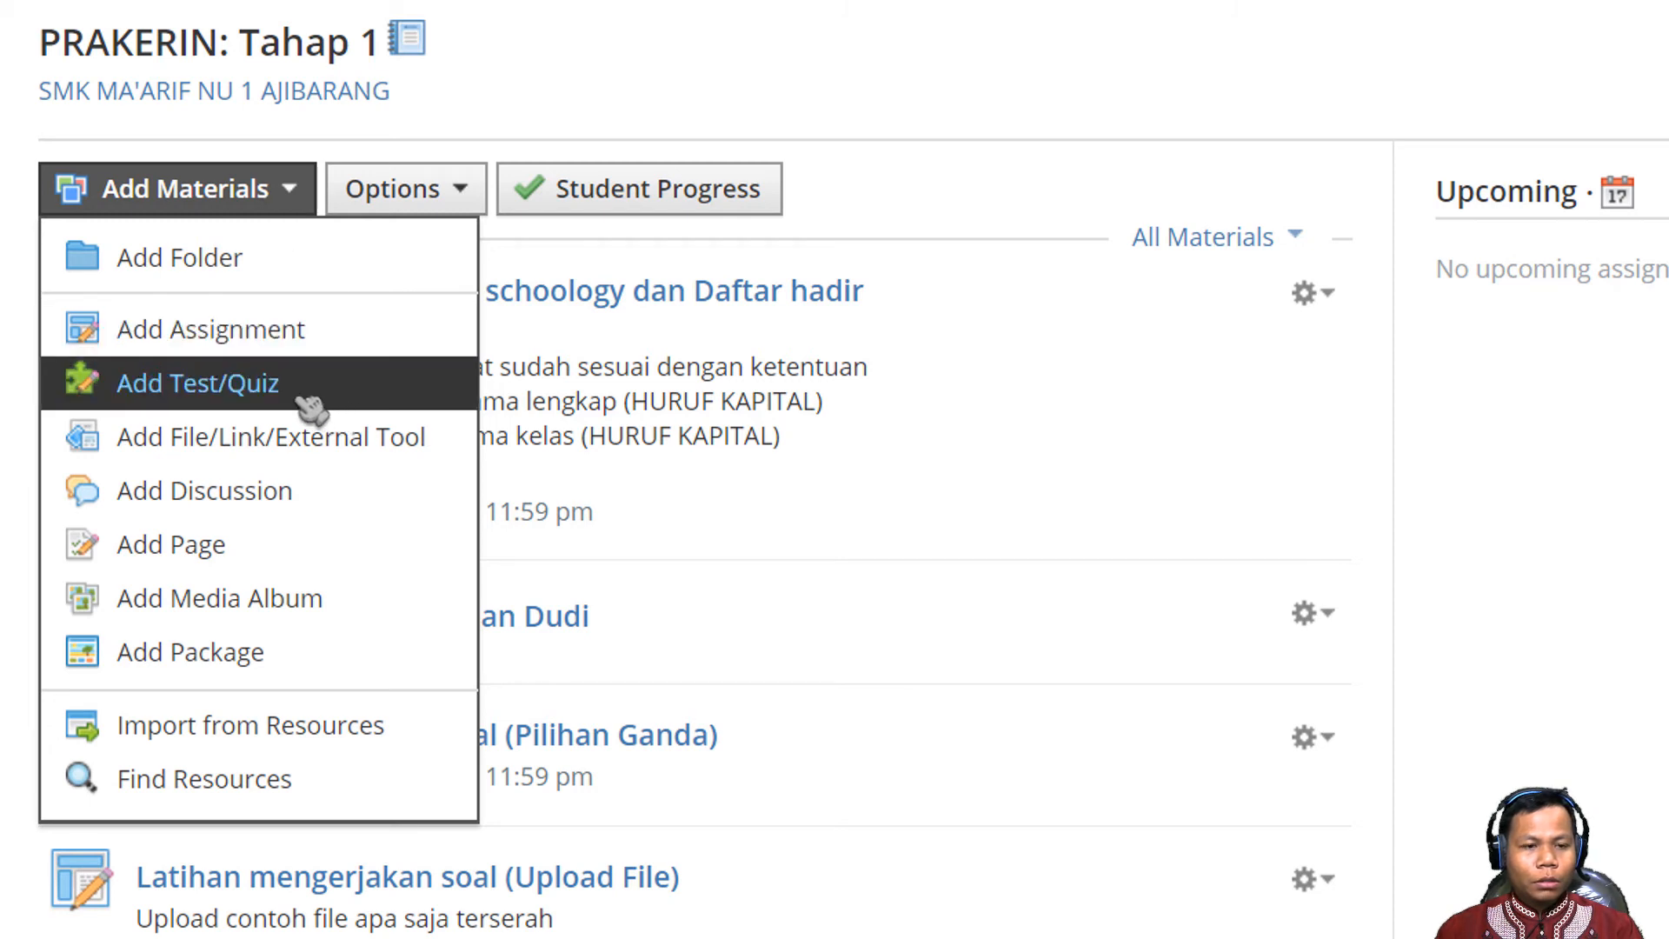
click(246, 196)
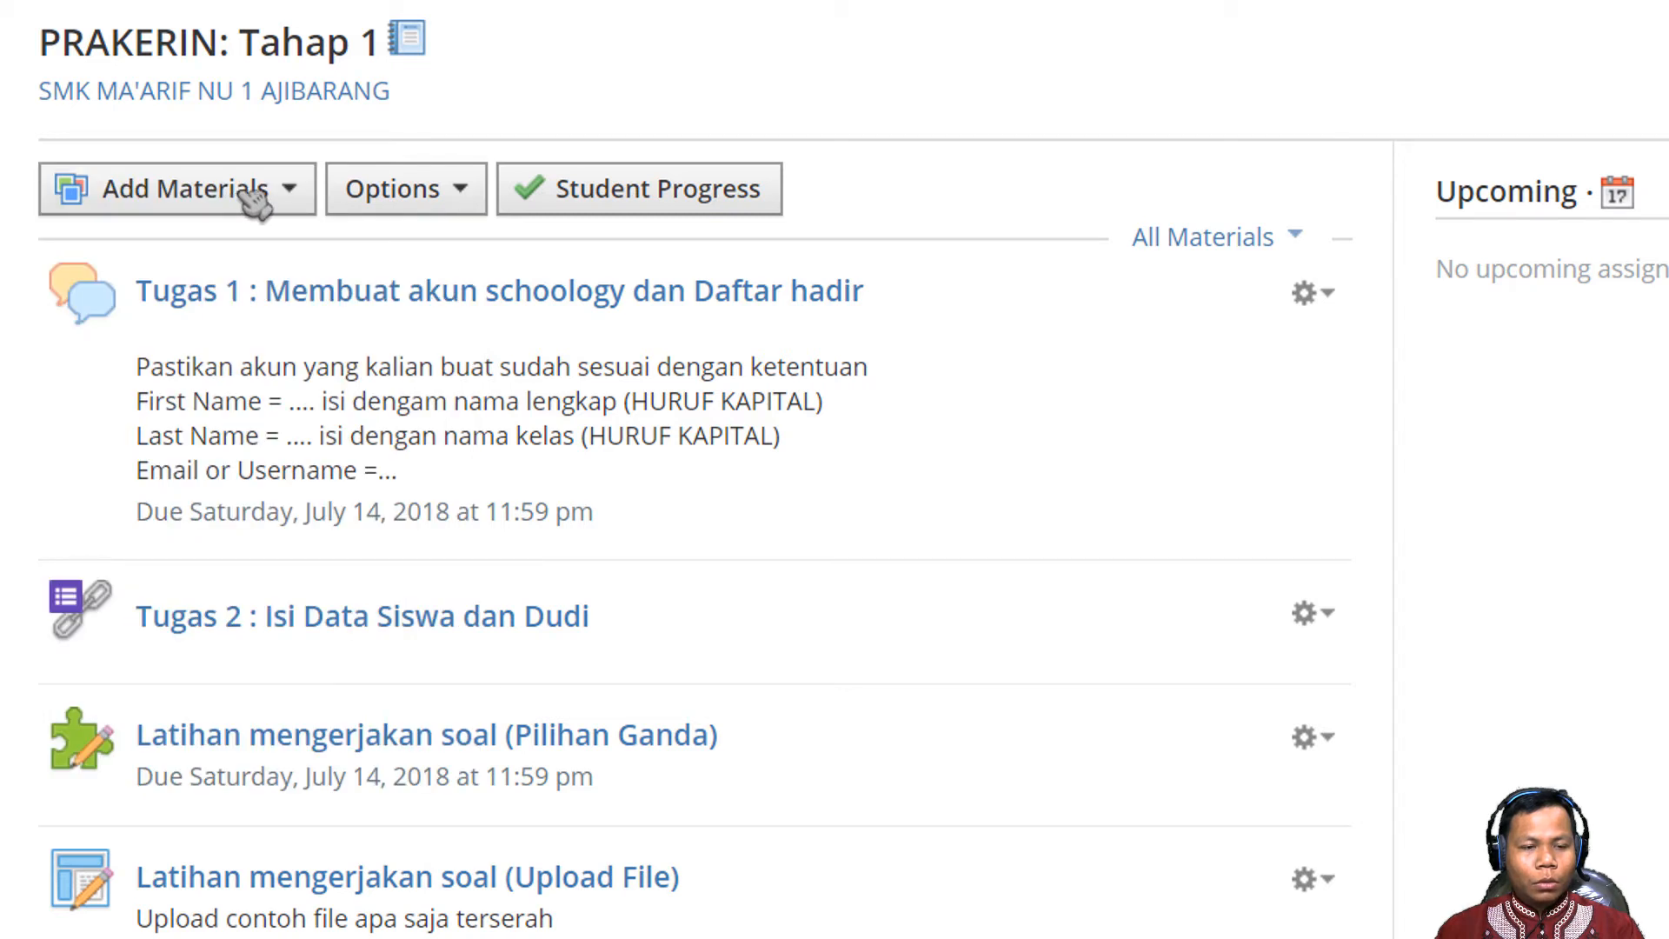
click(254, 200)
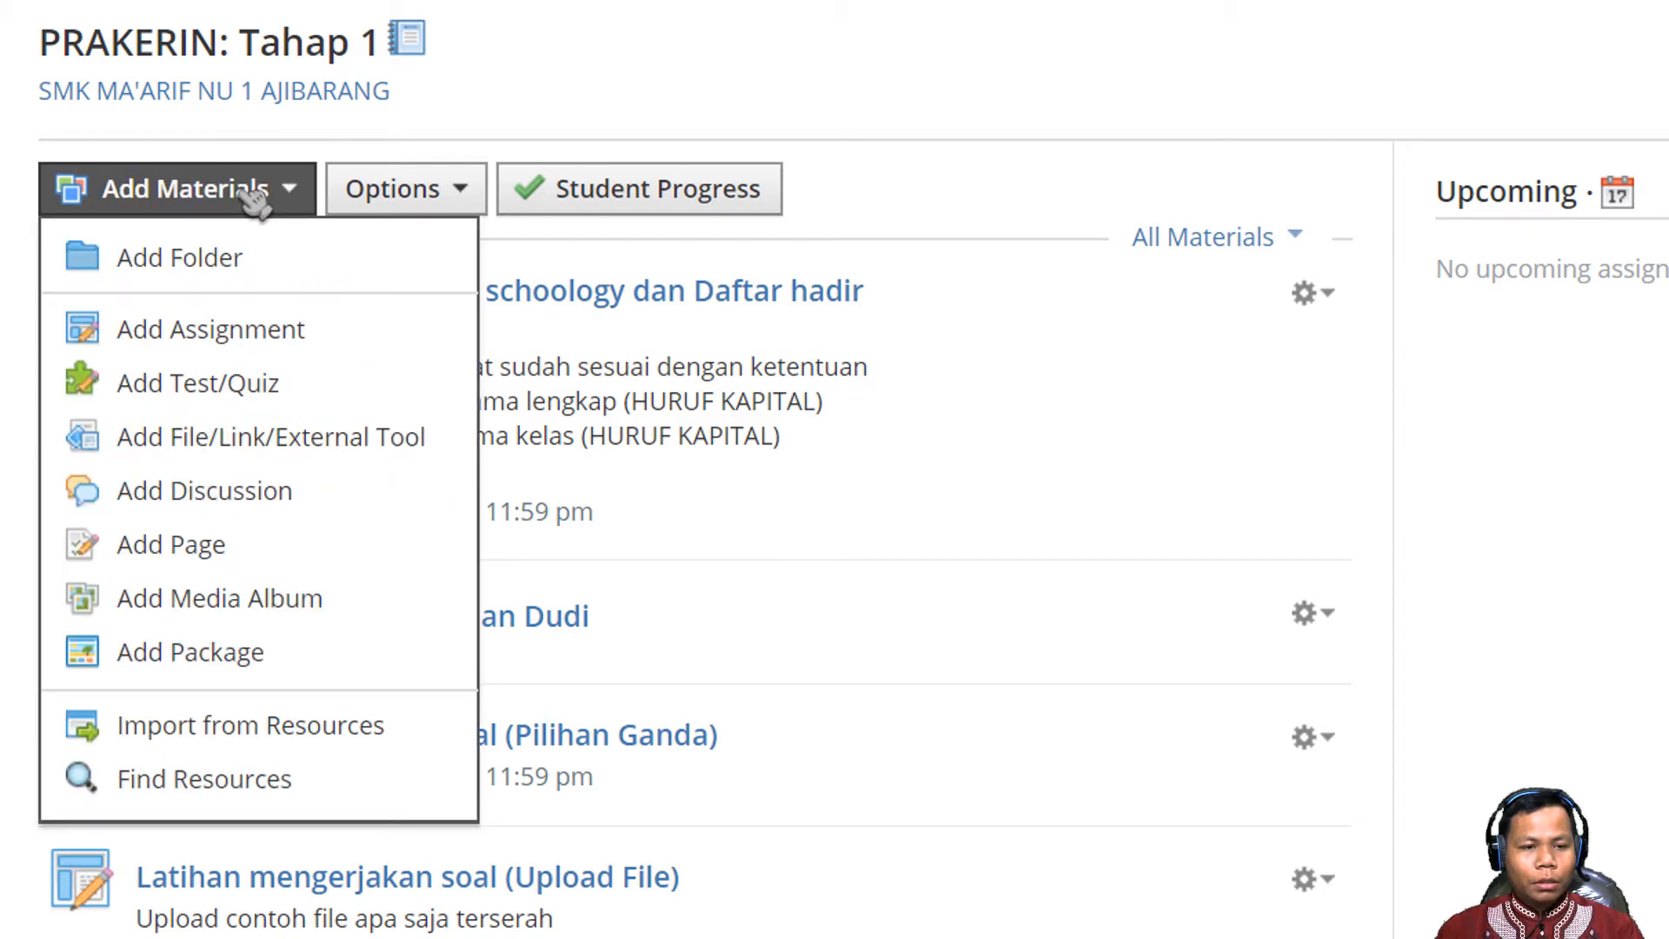
click(346, 405)
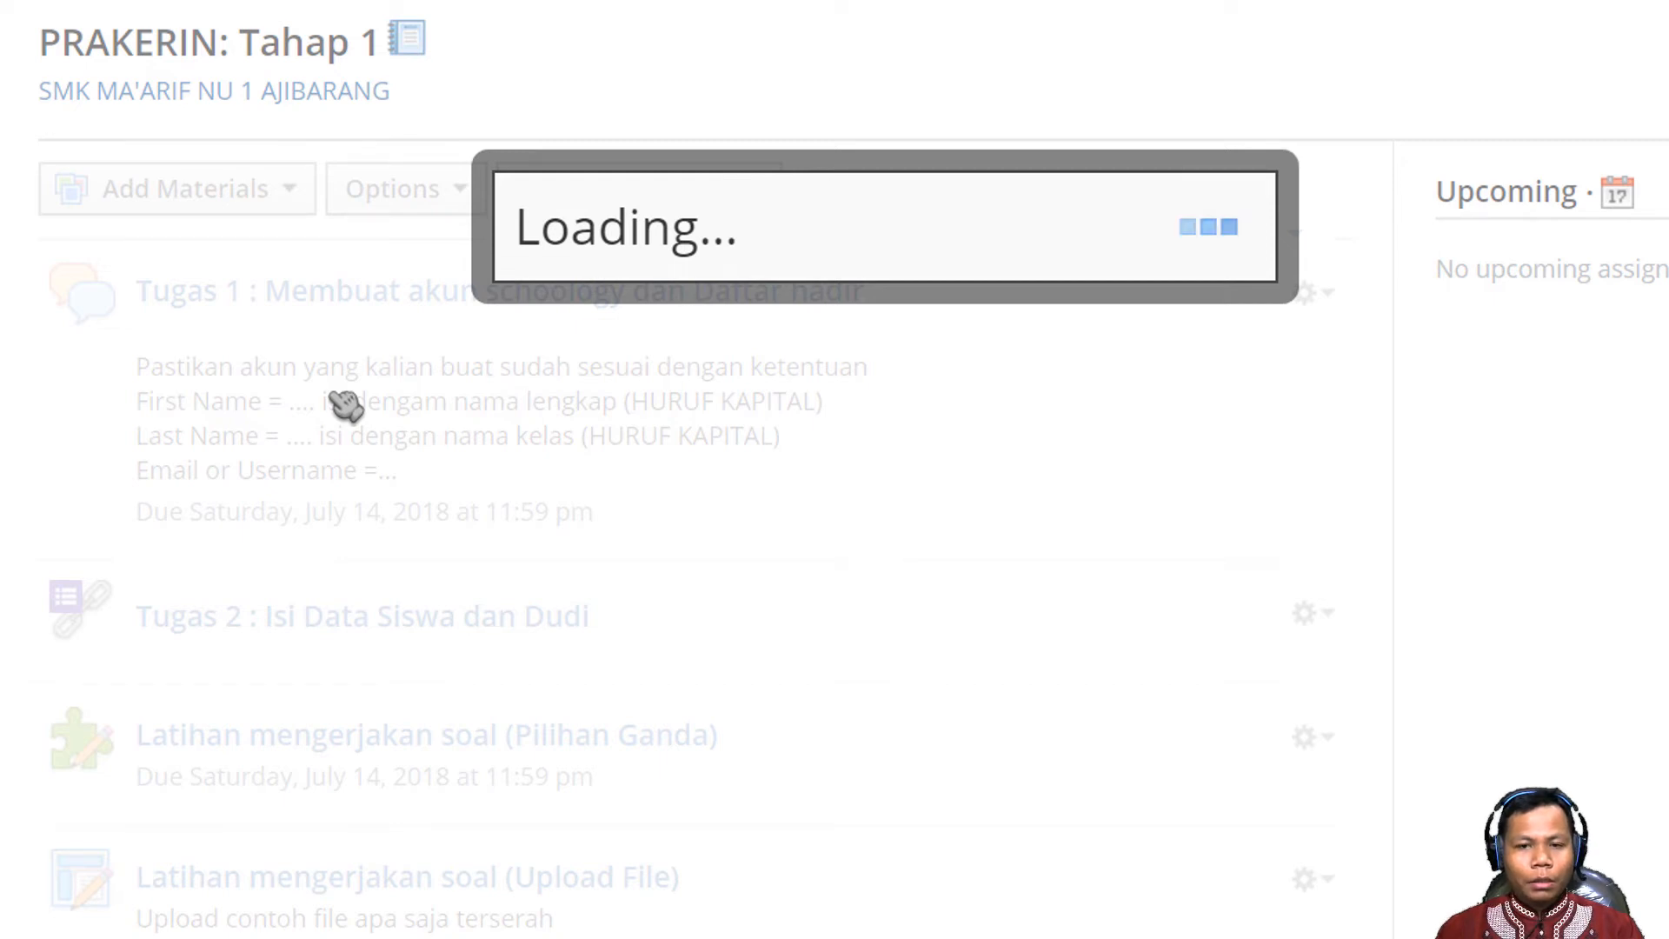
click(641, 180)
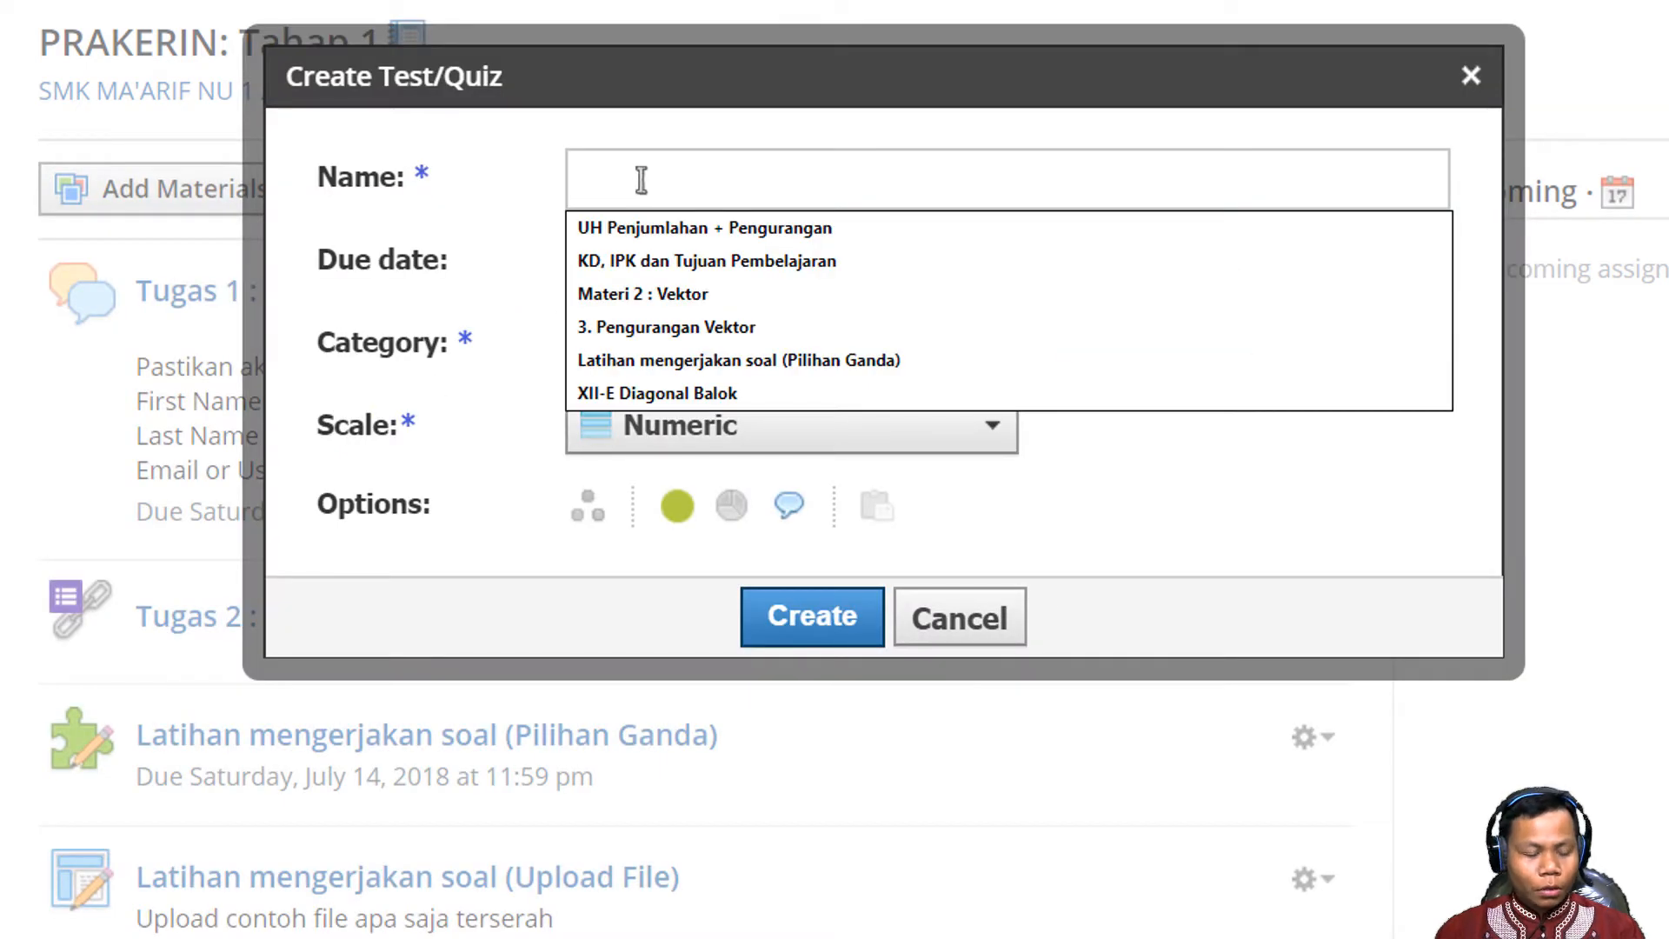
text(UH Bab Nilai Mutlak)
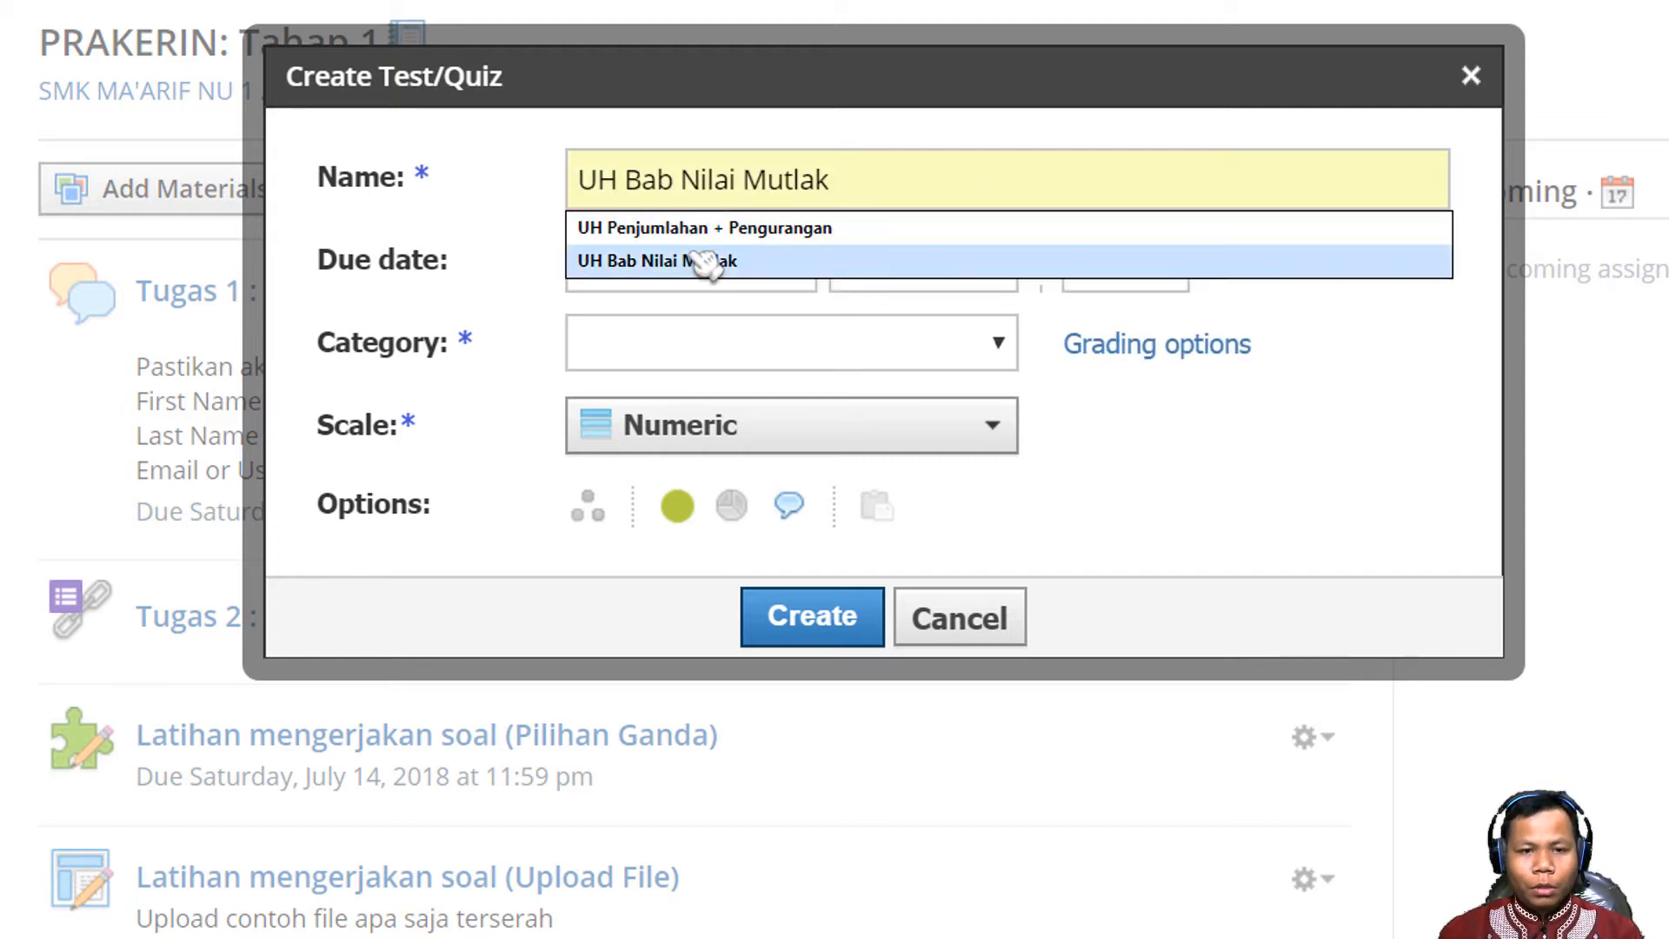
click(700, 261)
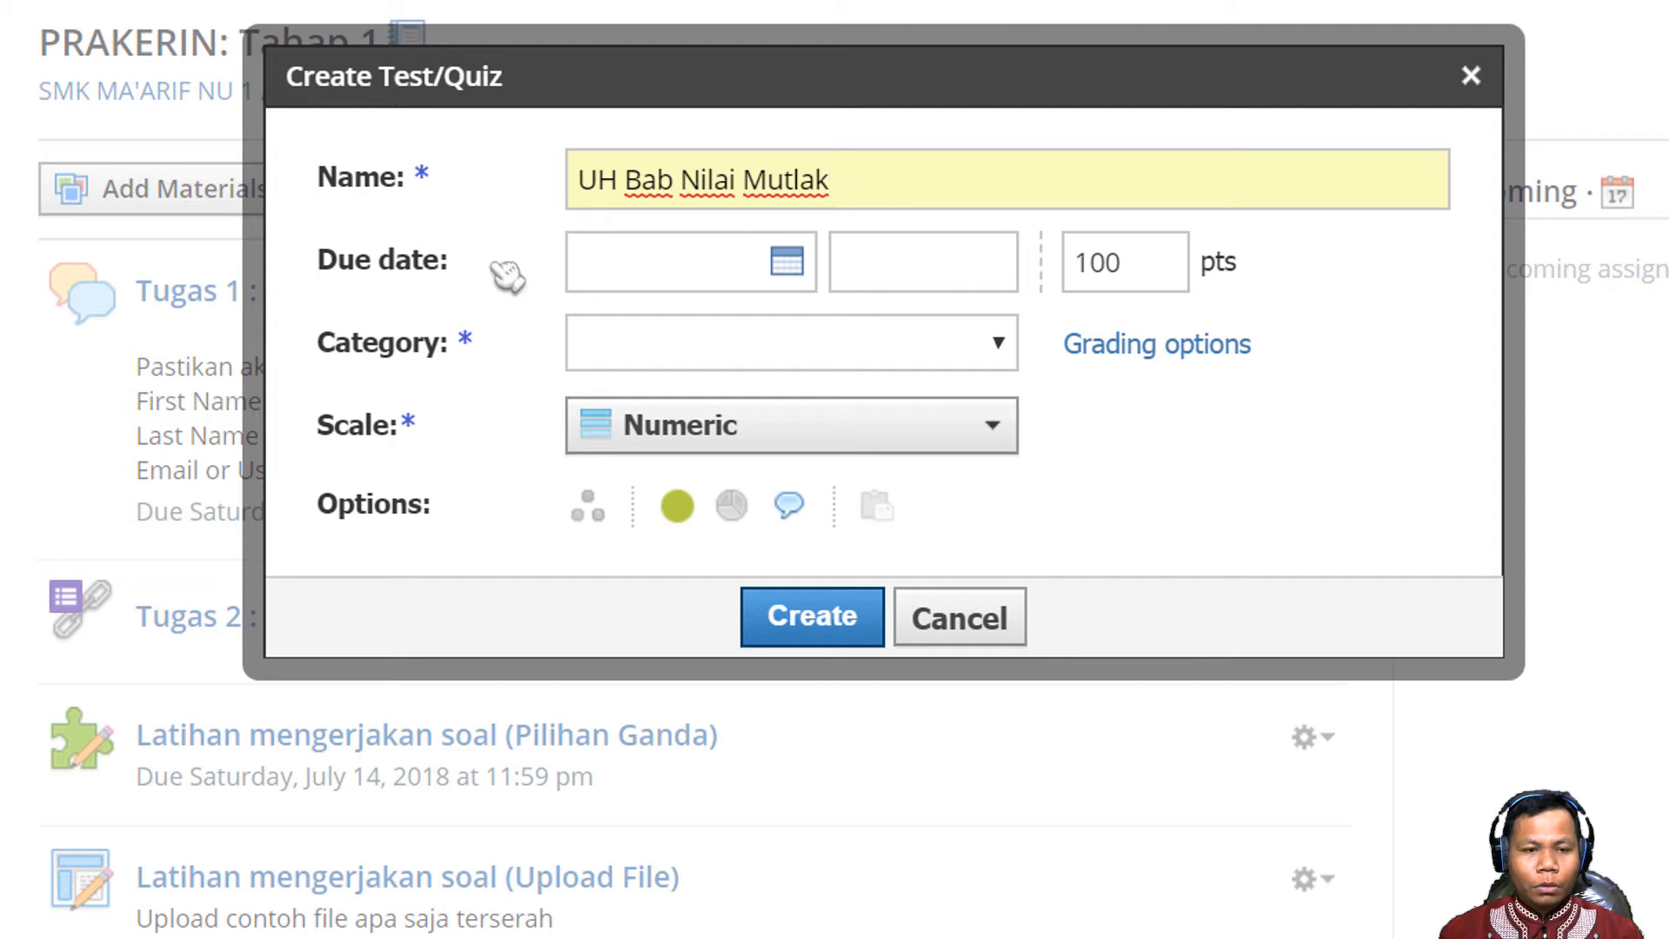
- Set the quiz's due date to 8/18/18 and its grading category to Tugas
drag(339, 268, 461, 269)
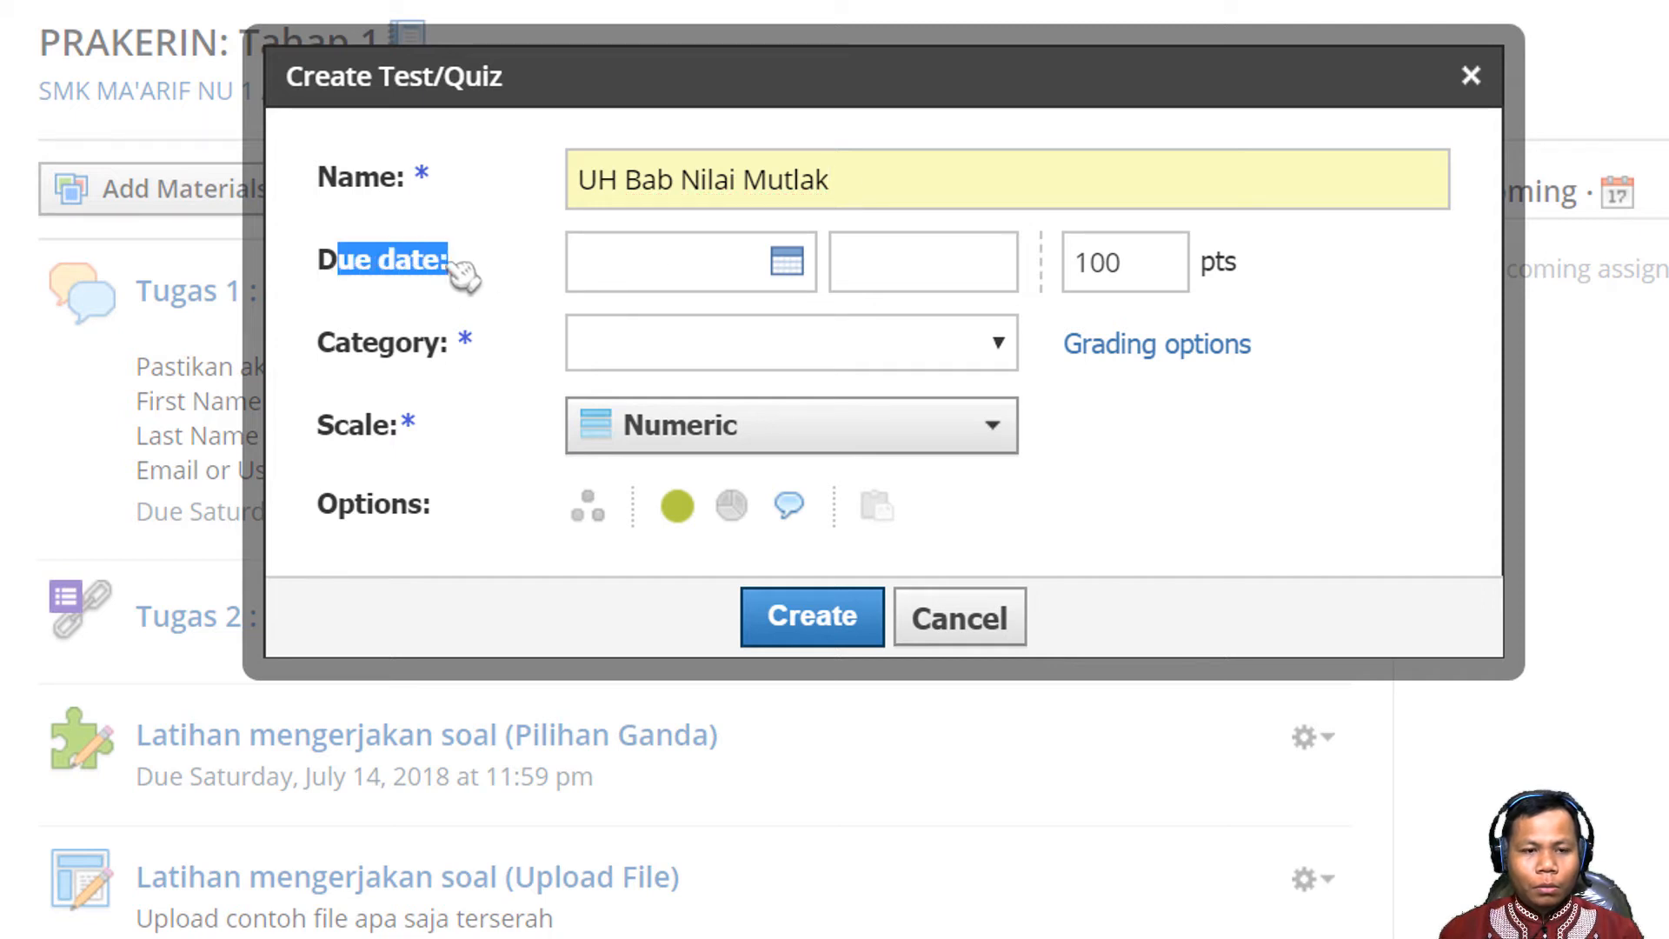
click(335, 263)
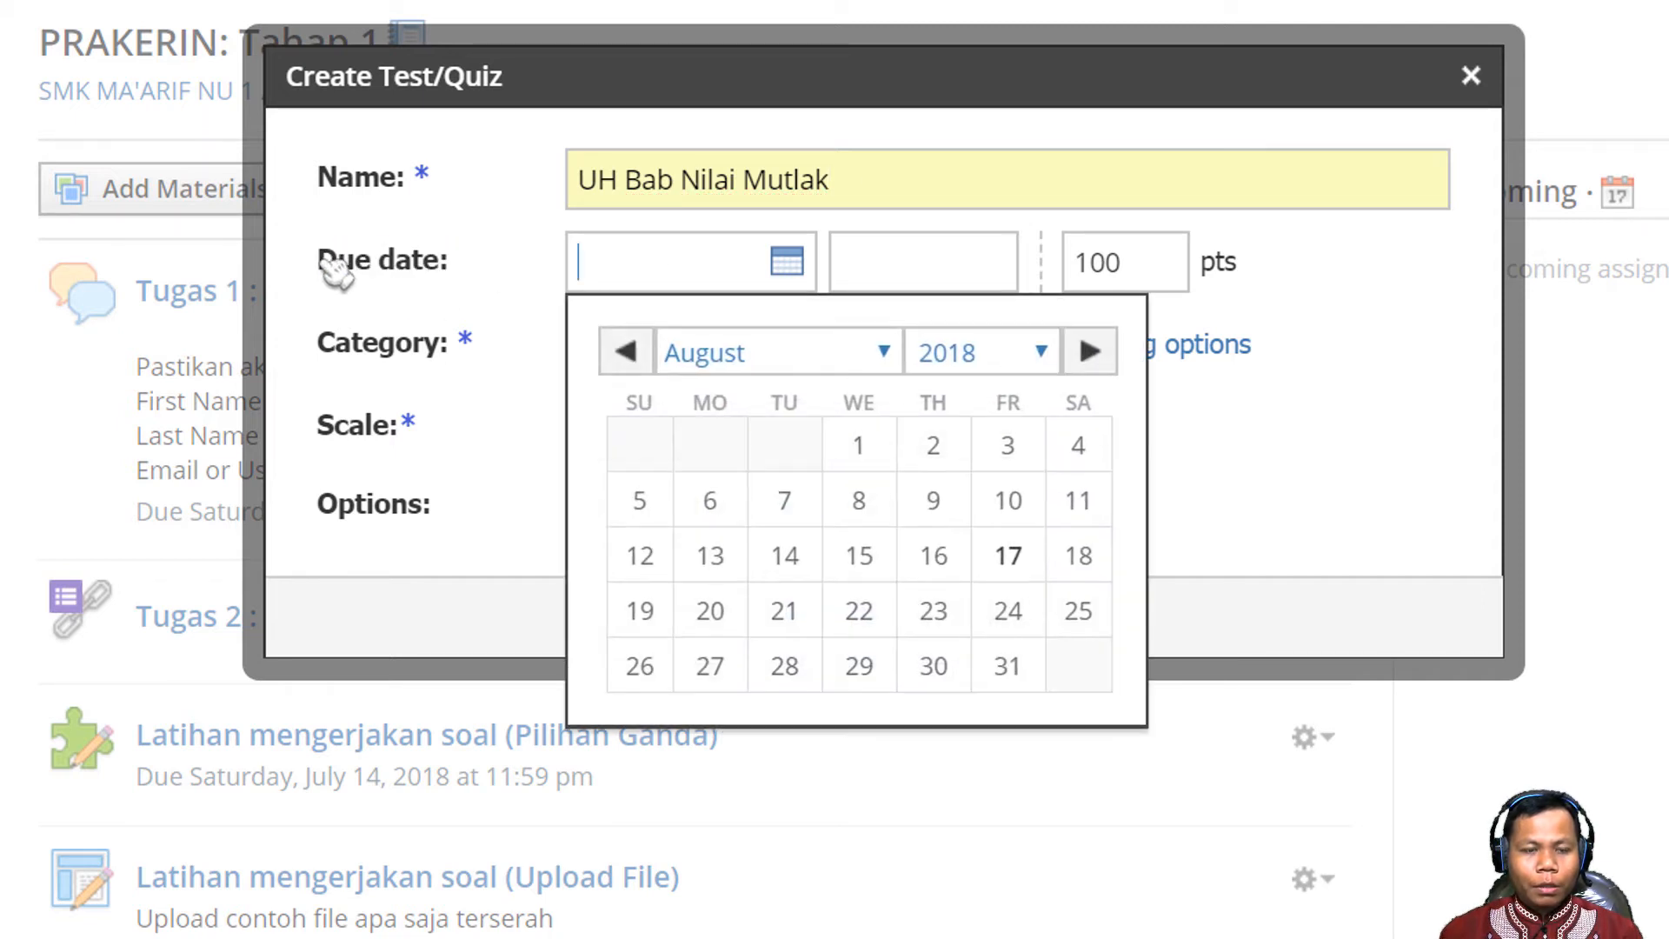
drag(341, 266, 469, 269)
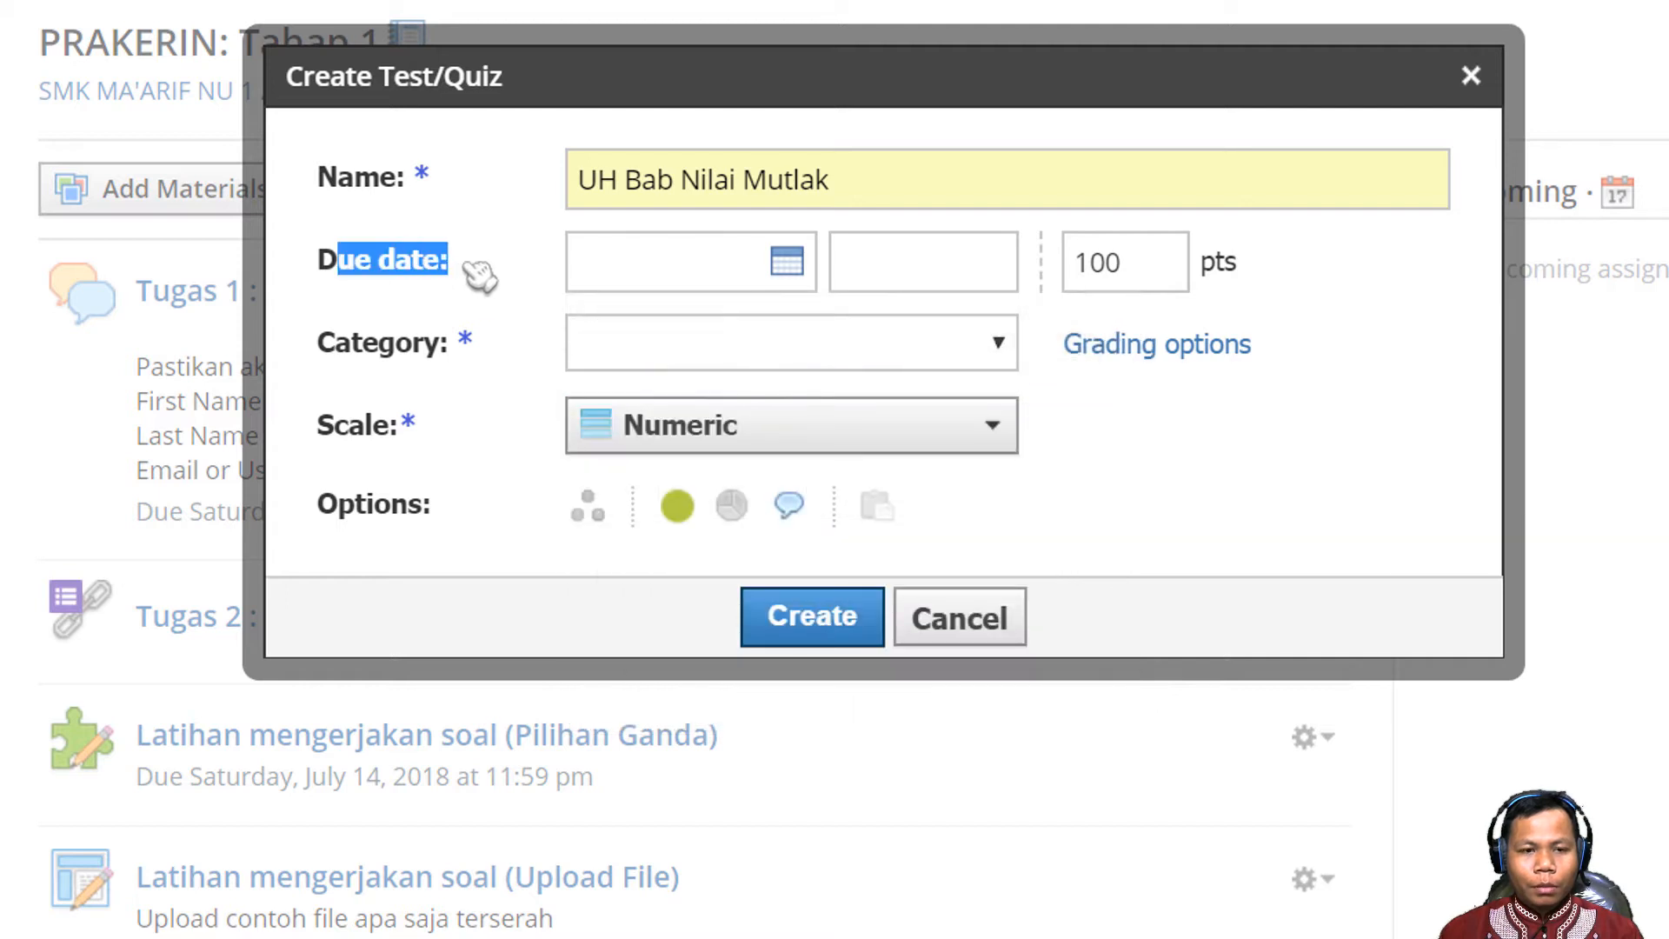
click(787, 265)
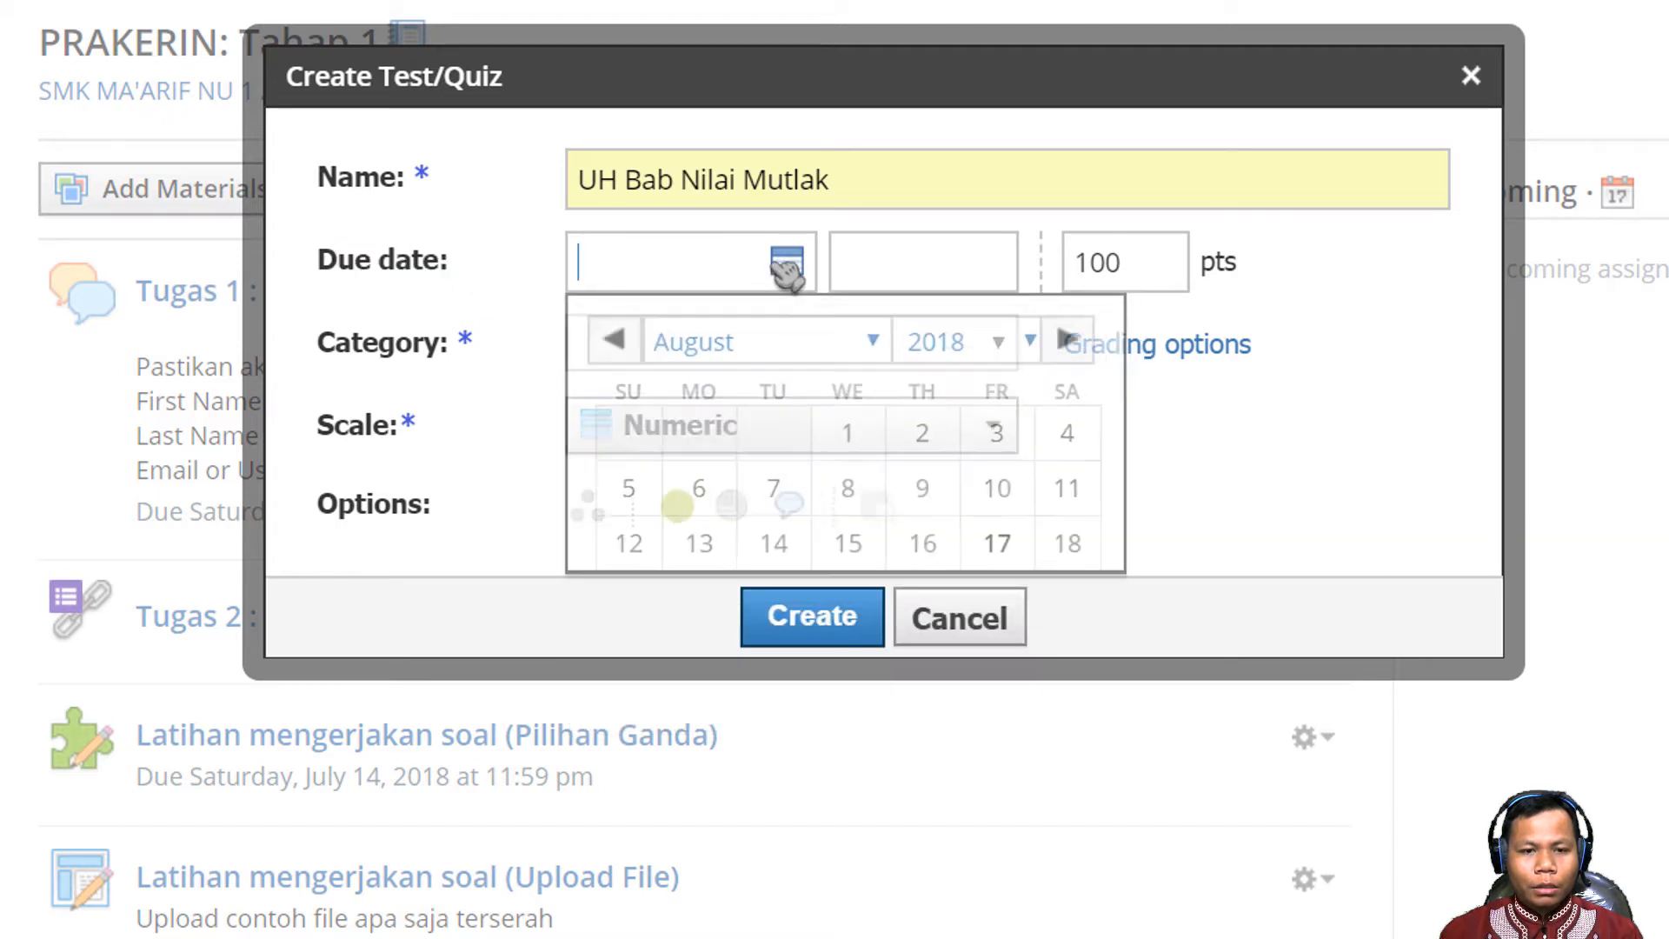
click(1077, 556)
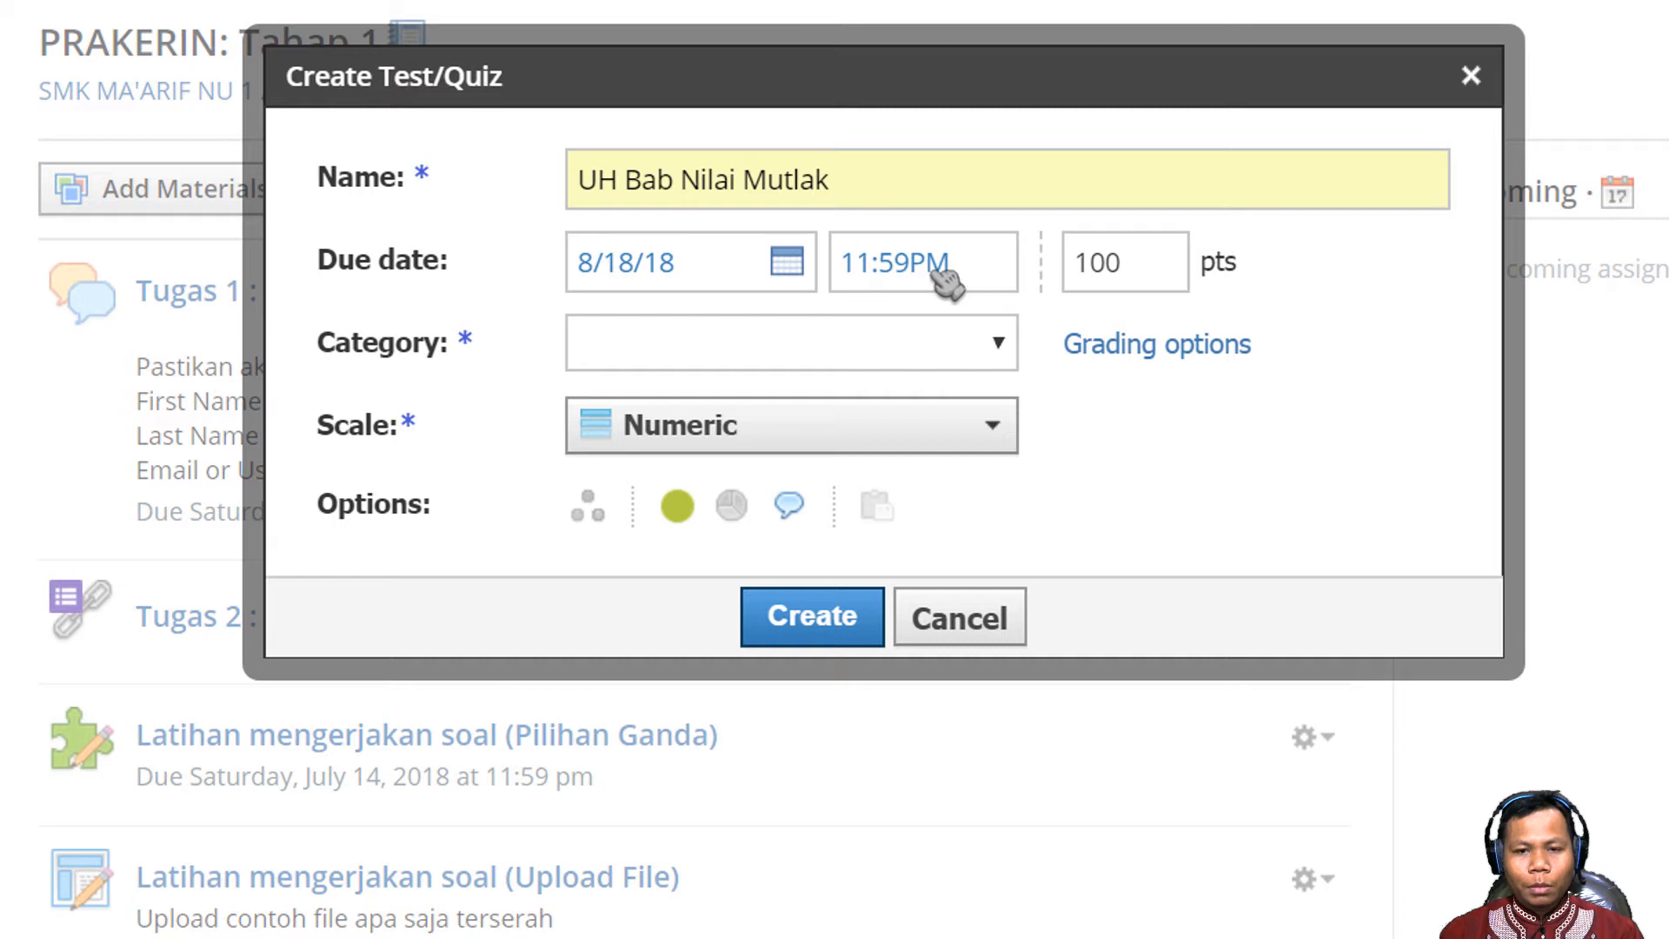
click(1165, 270)
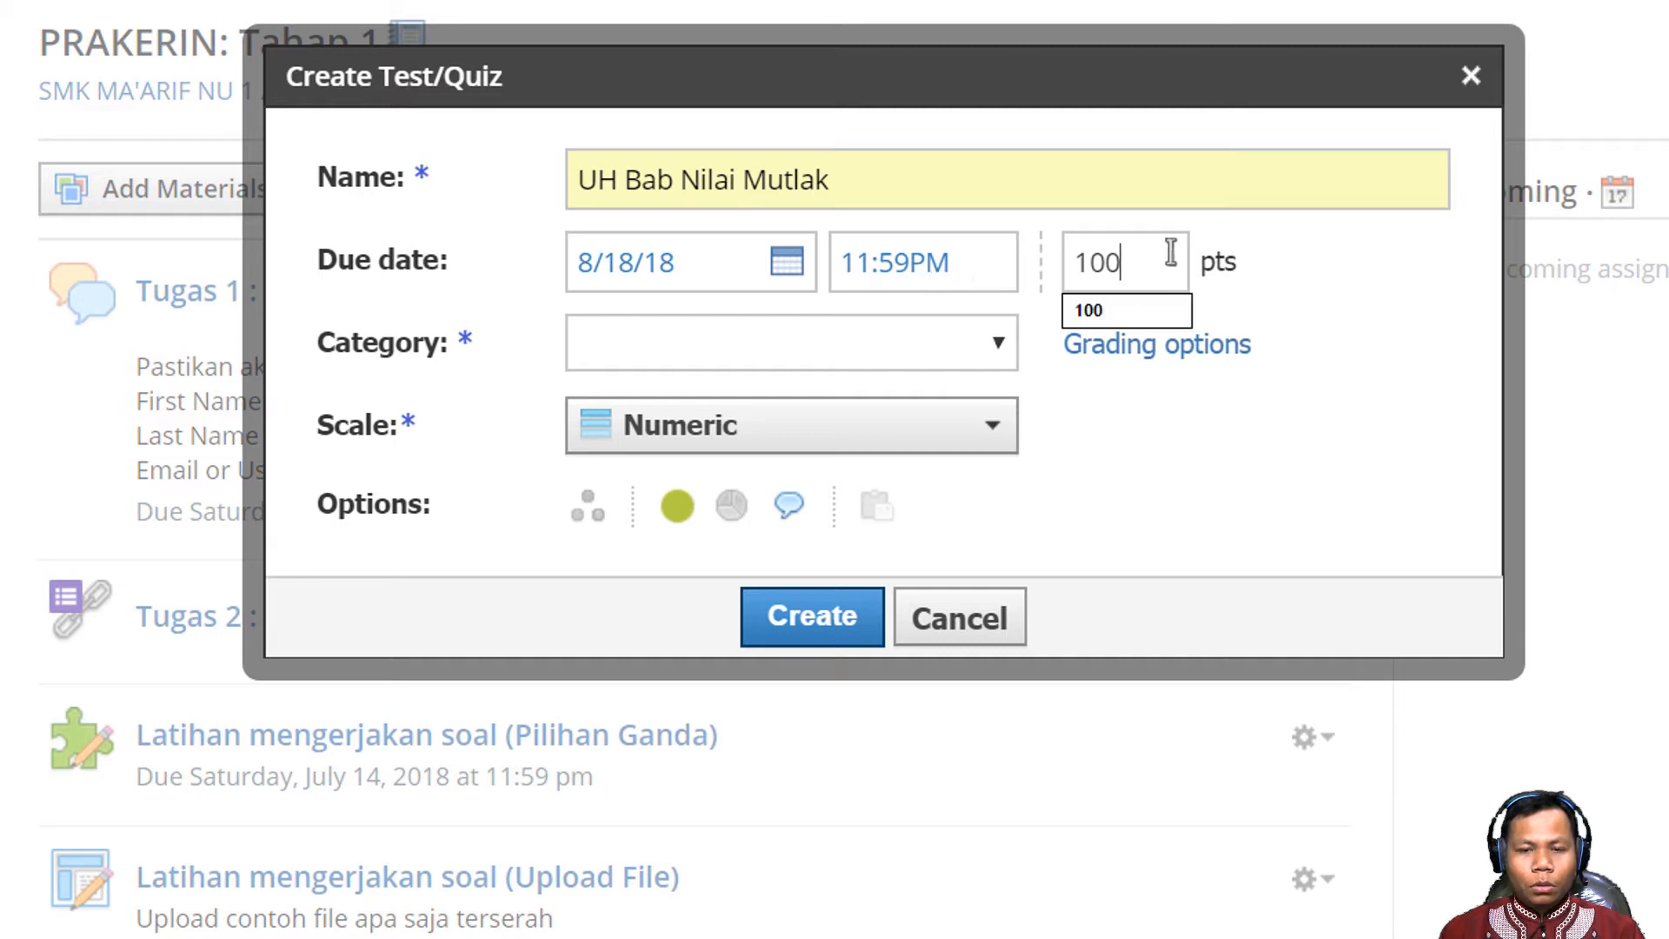
click(1243, 323)
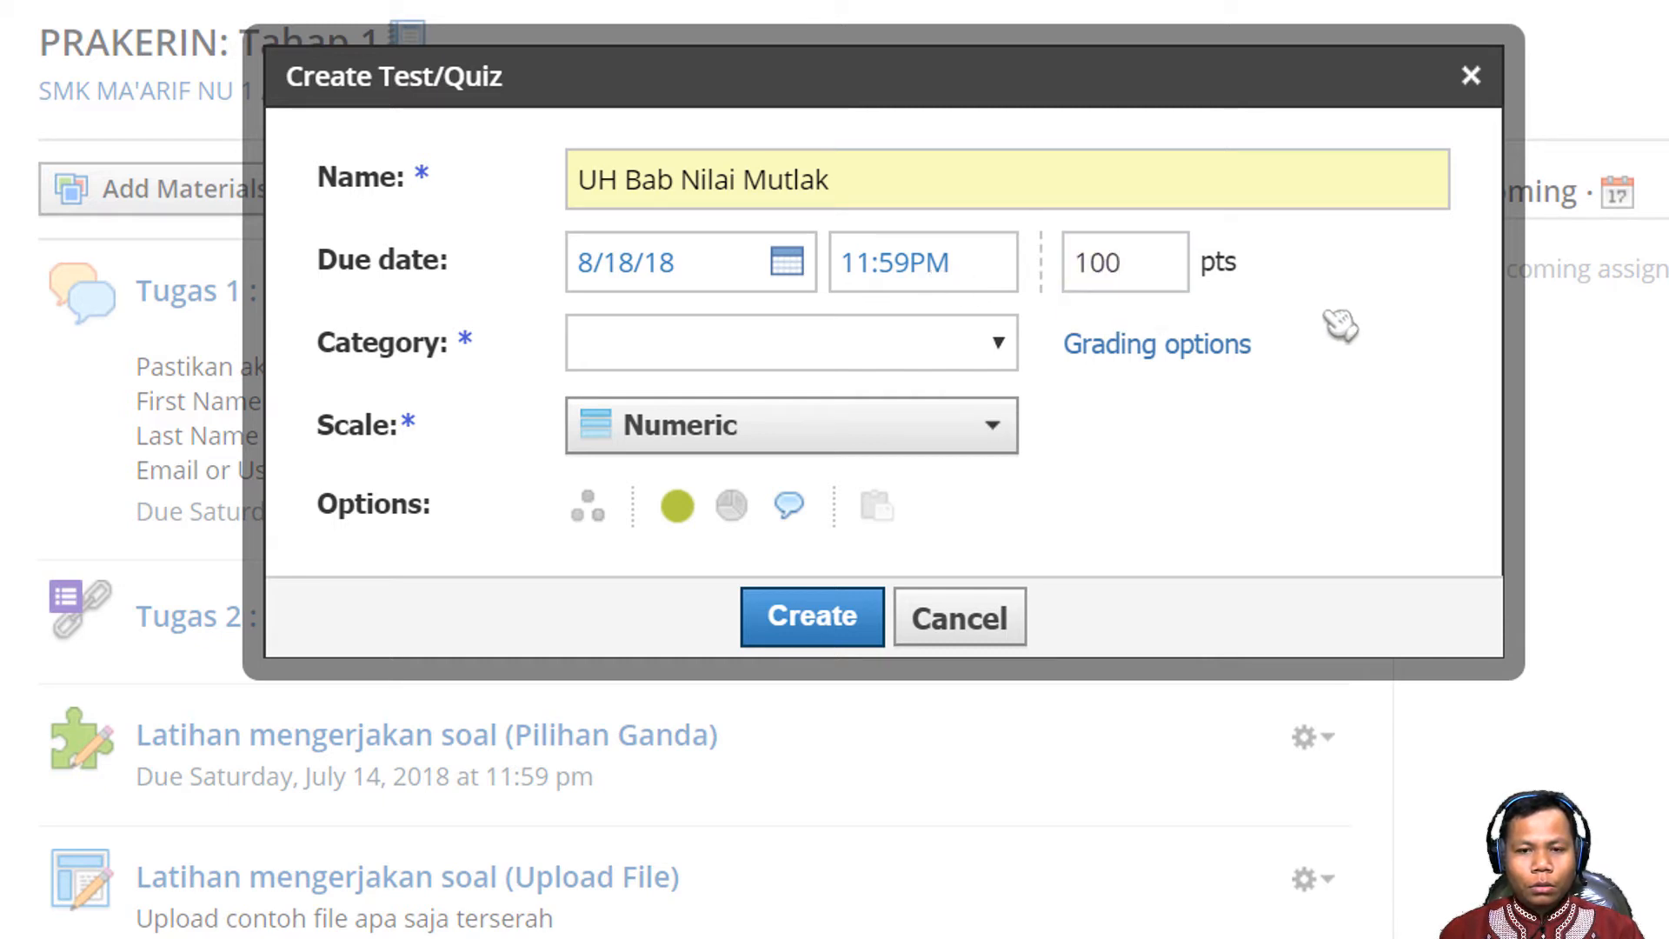
click(994, 345)
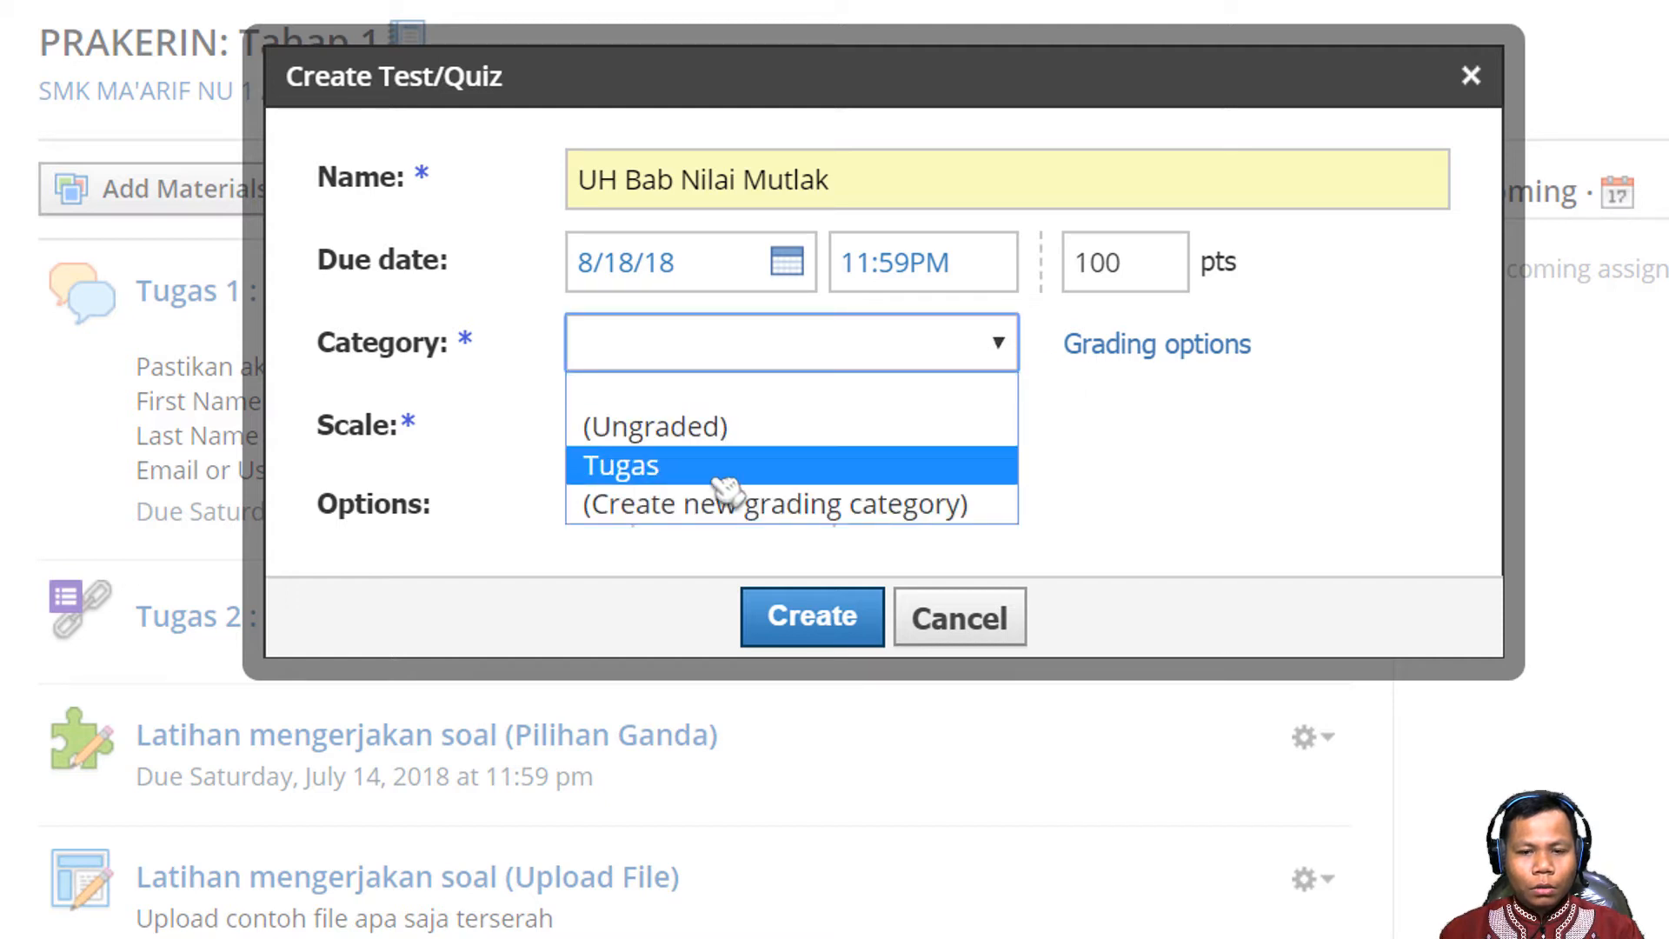
click(725, 469)
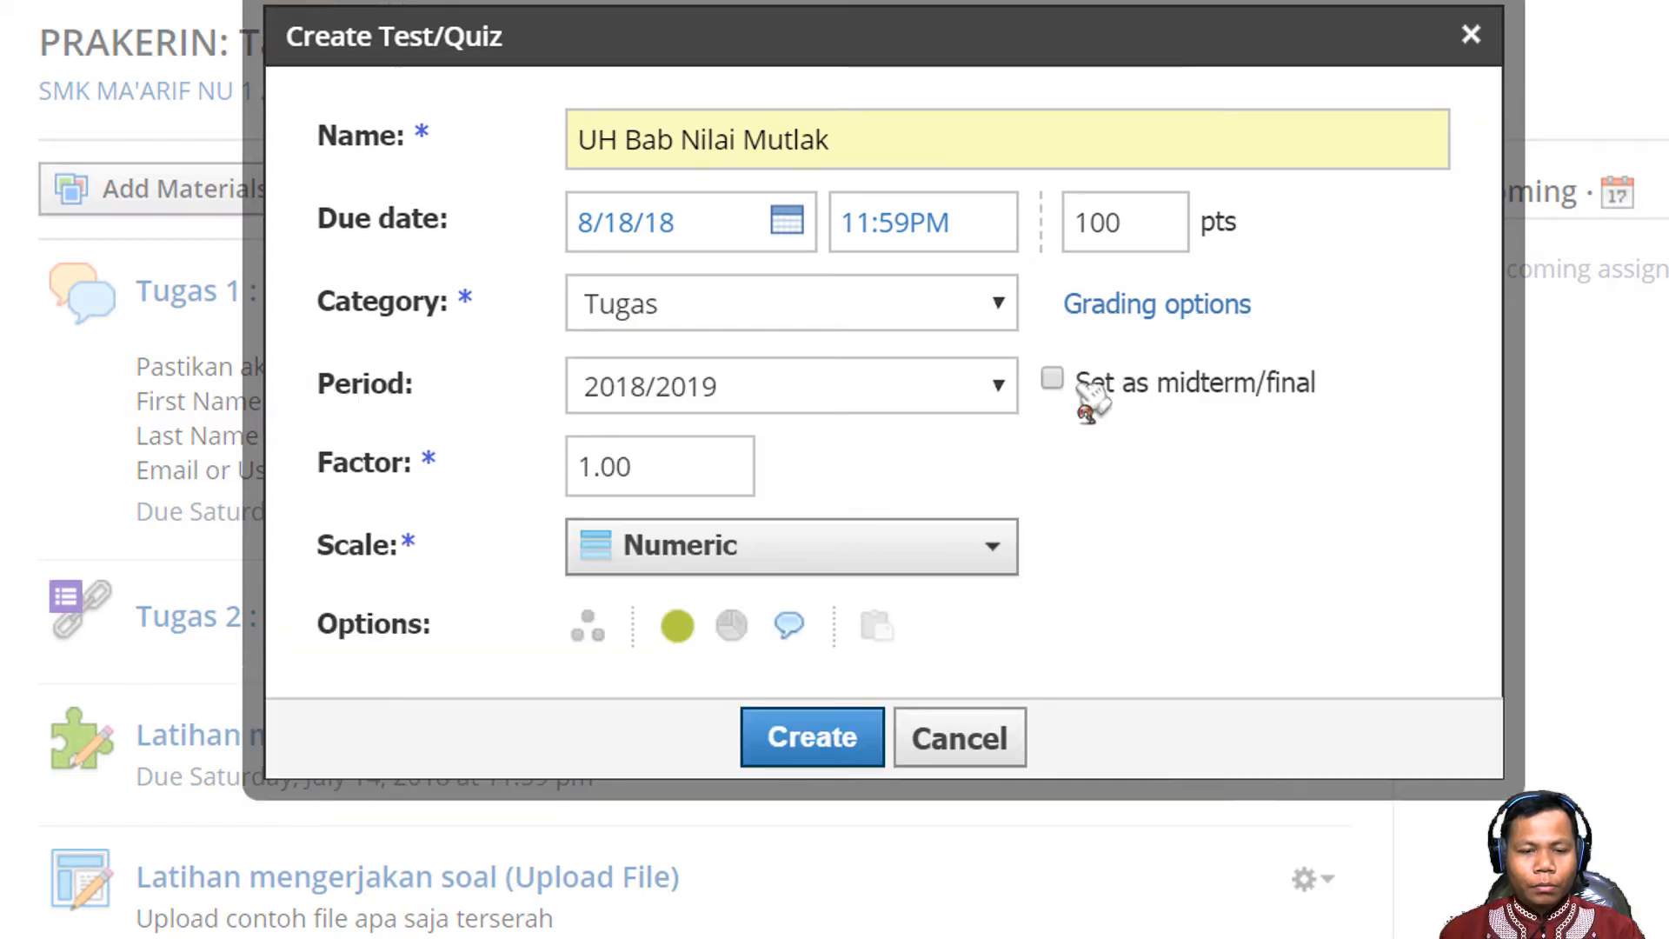
- Disable comments and enable the grade statistics option for the quiz, and create it
click(789, 633)
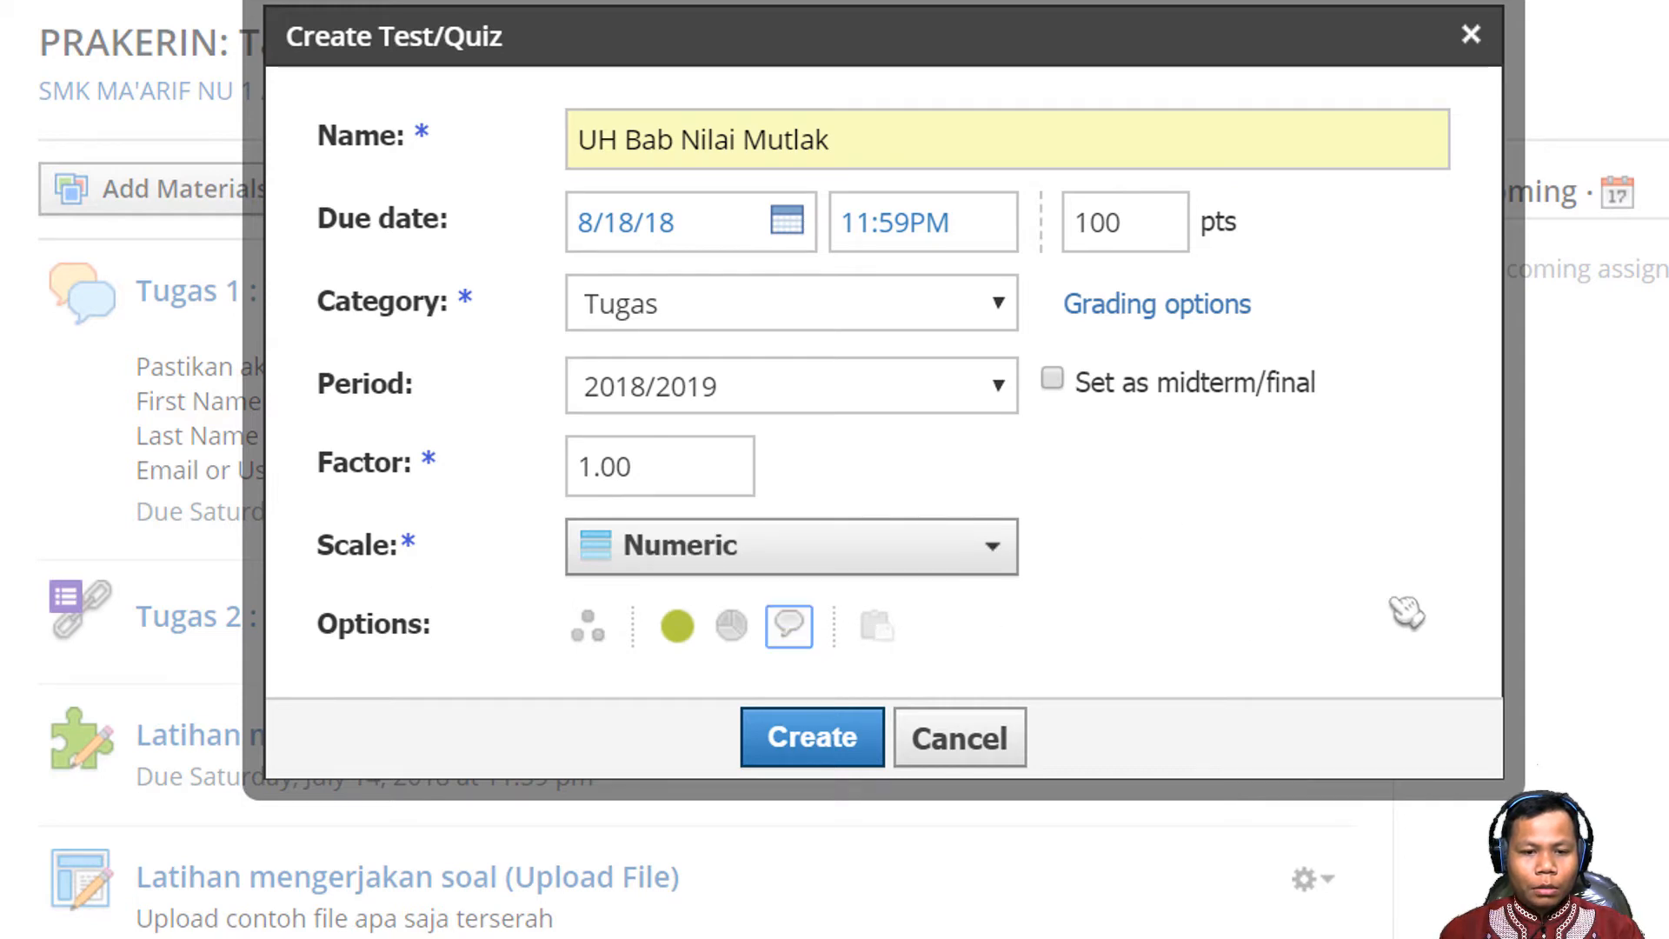
click(735, 630)
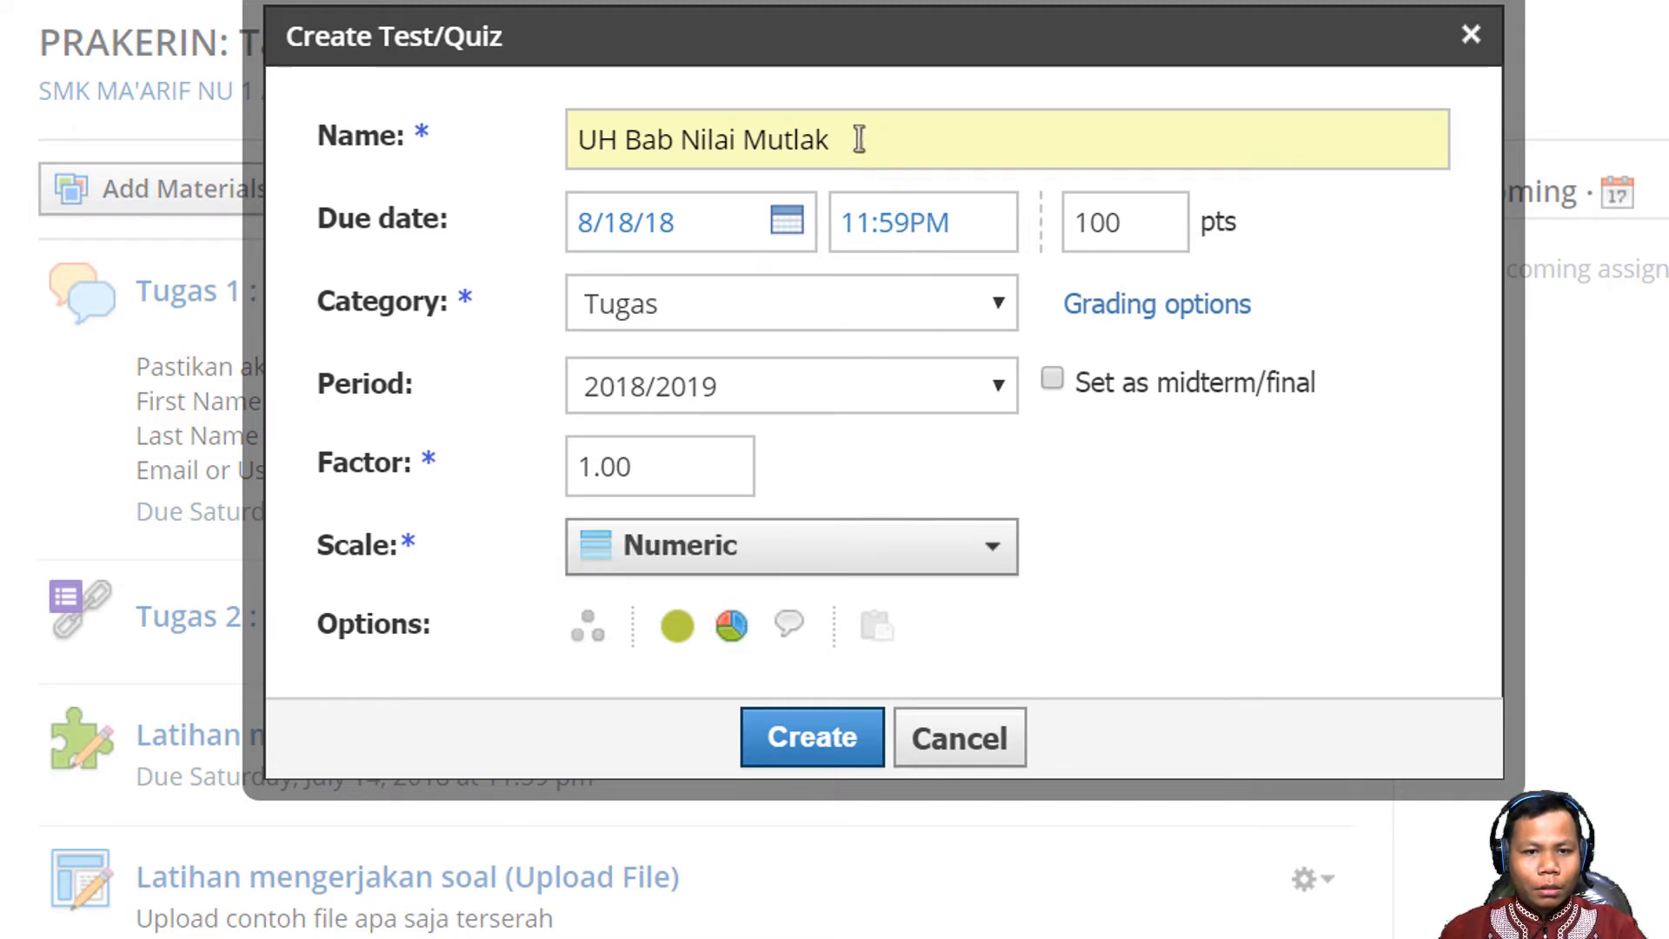
double_click(931, 139)
click(839, 89)
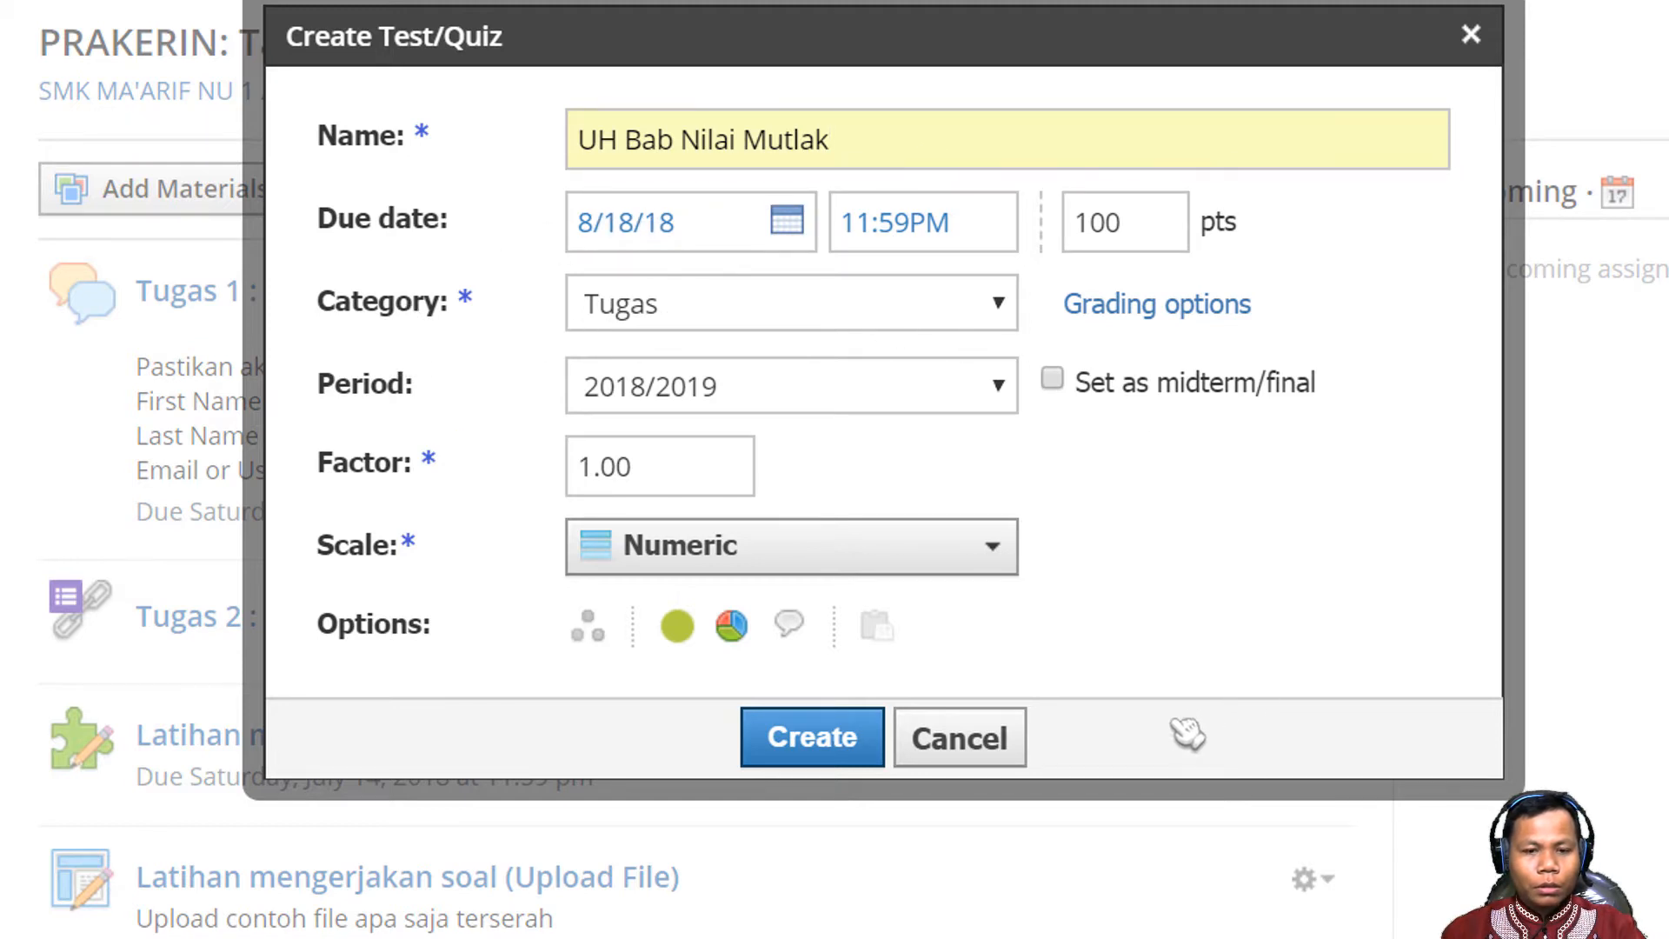
click(845, 738)
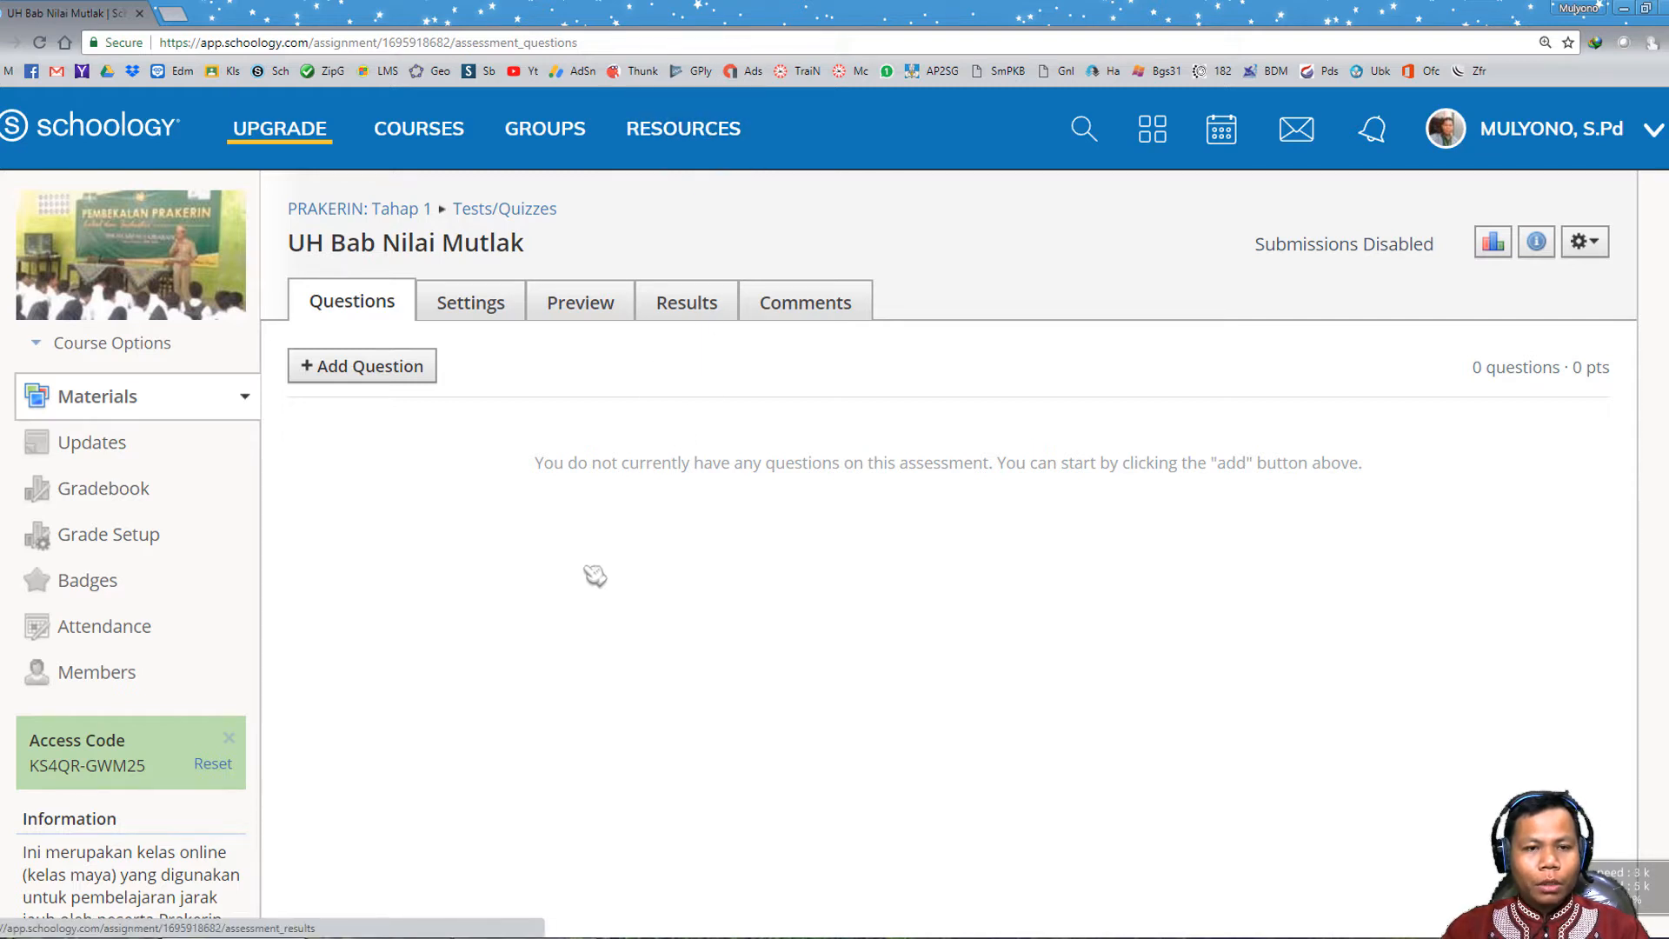
- Start adding random questions from question banks and open the BAB Nilai Mutlak folder under Soal-soal, Kelas X
click(372, 370)
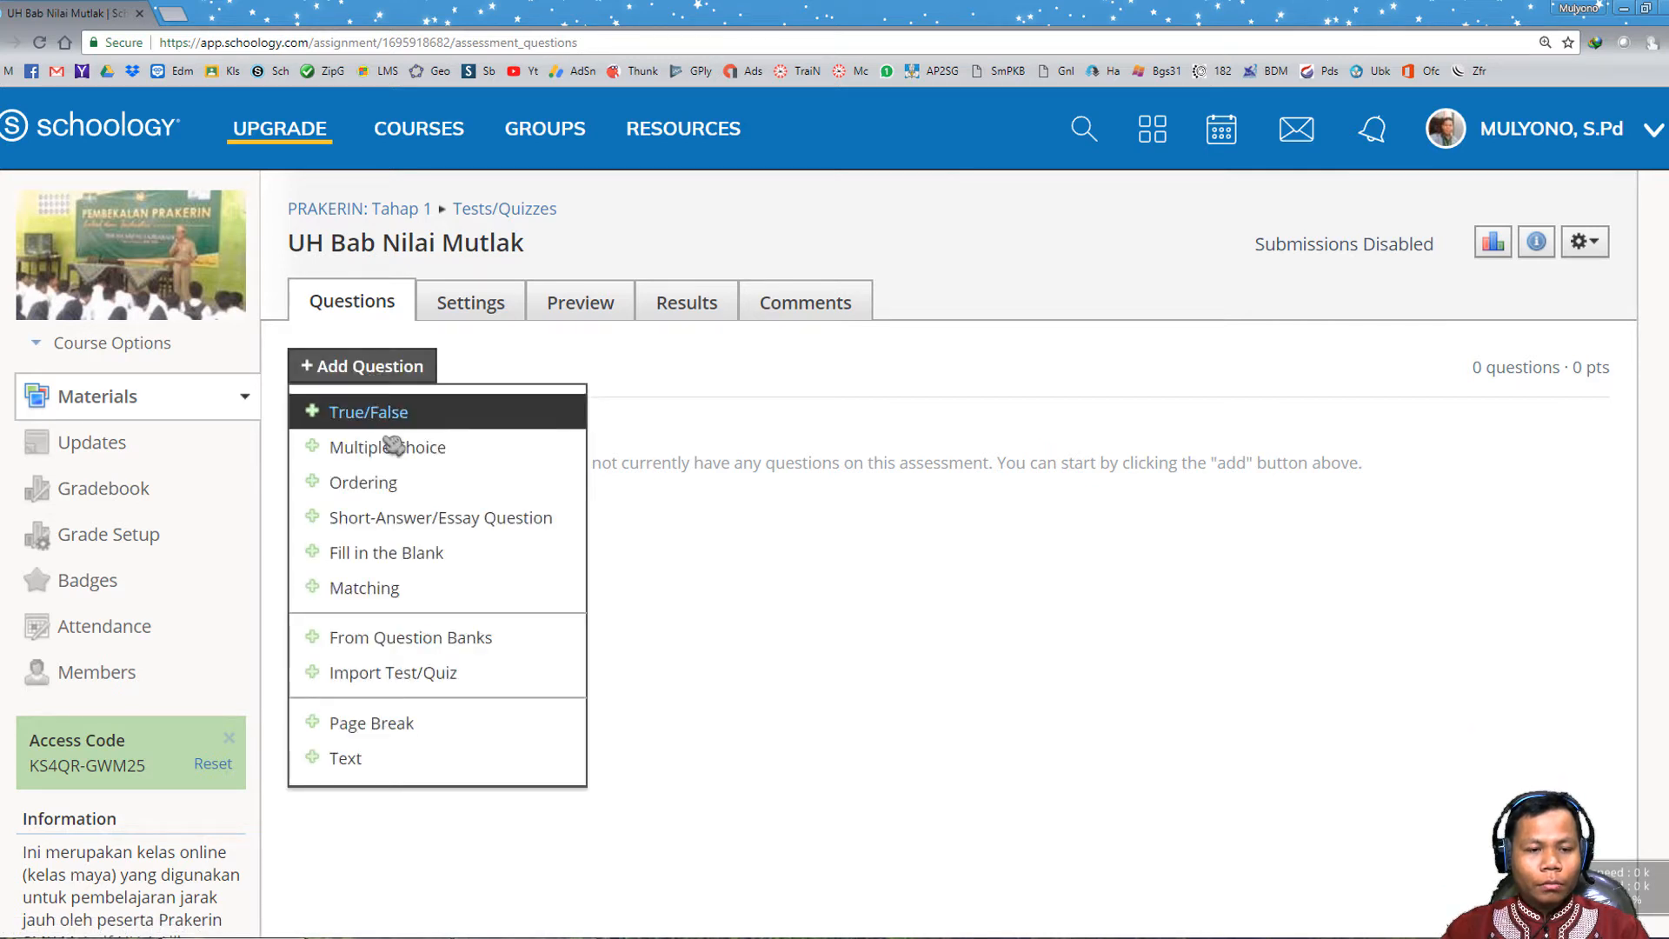
click(557, 647)
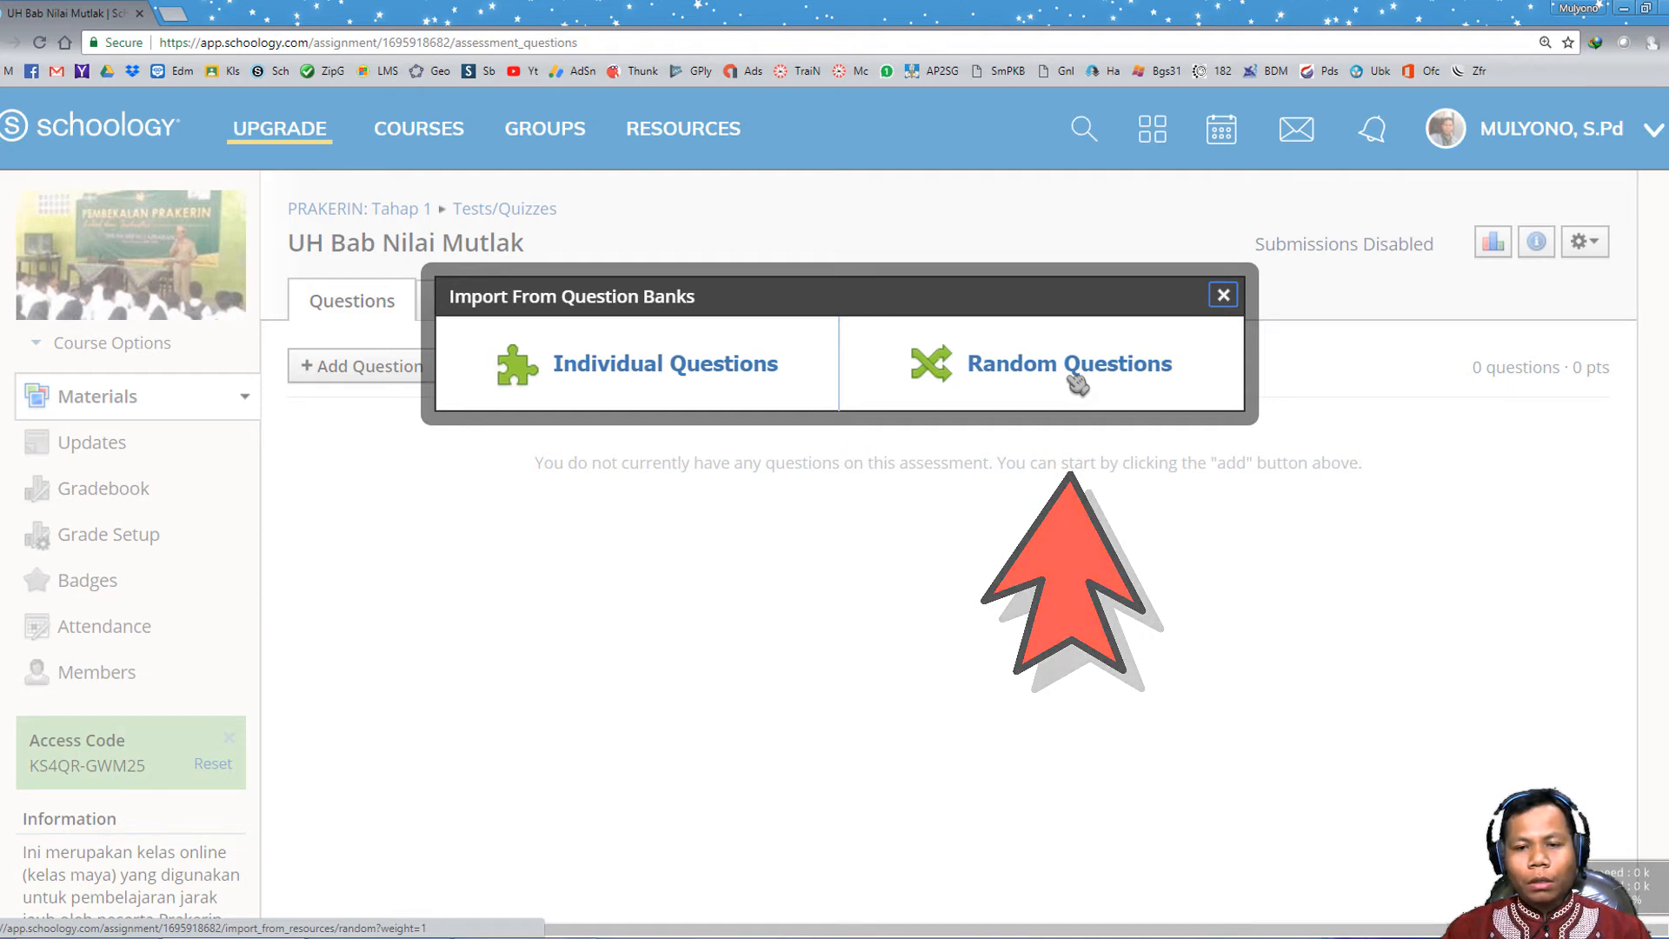
click(1022, 372)
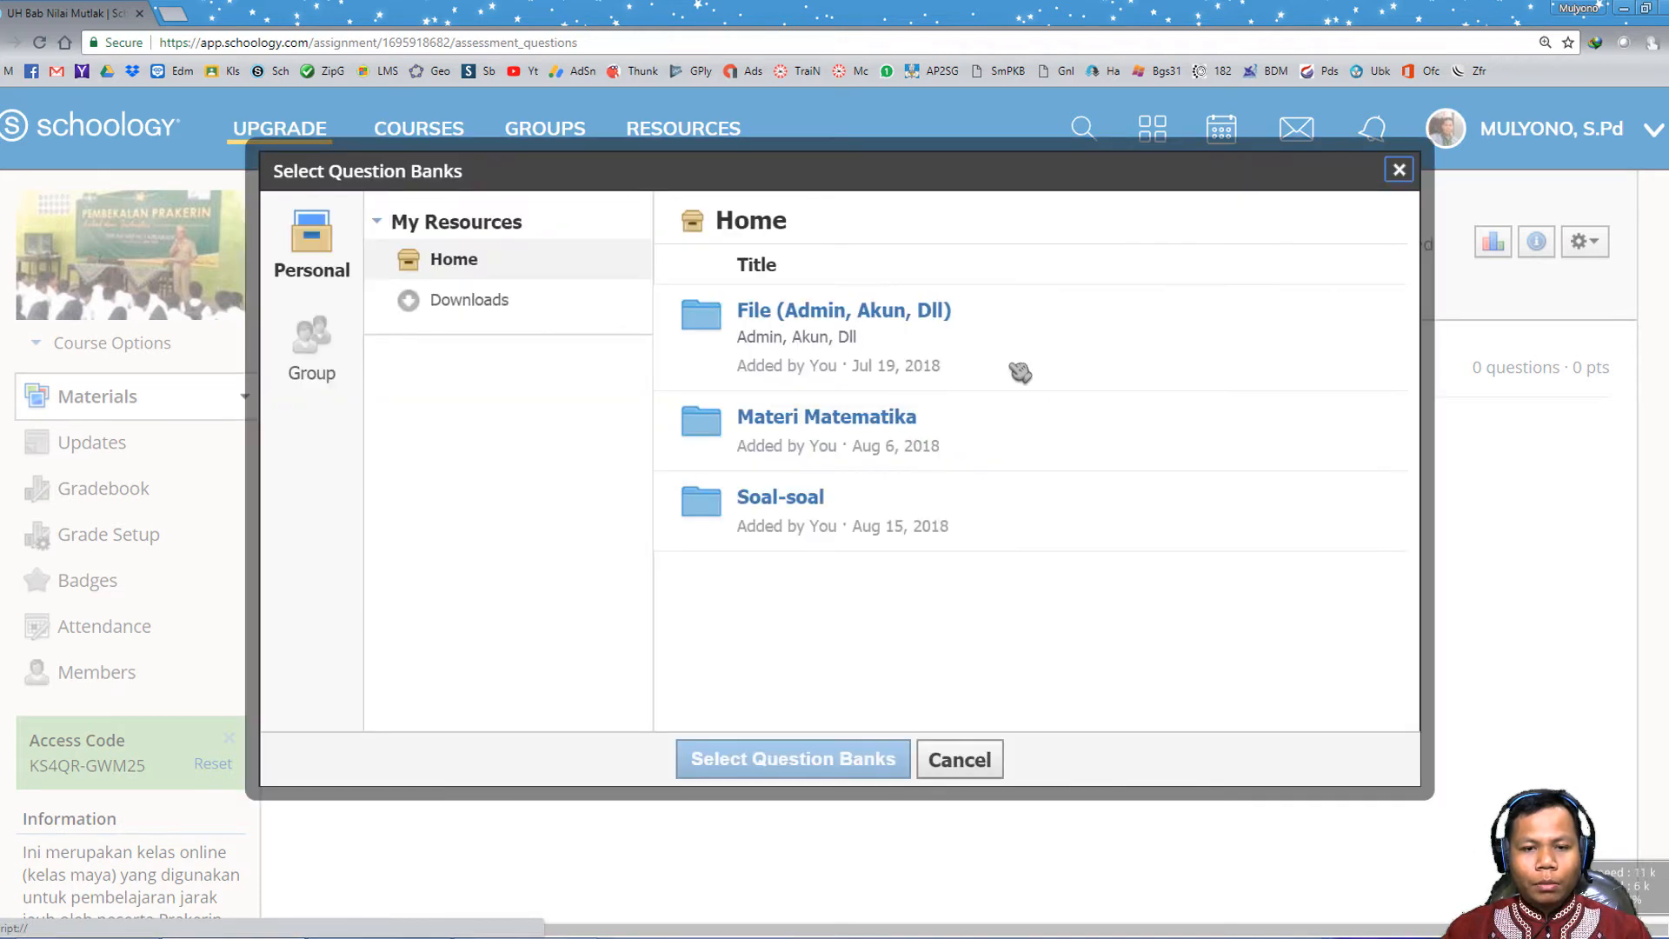
click(800, 501)
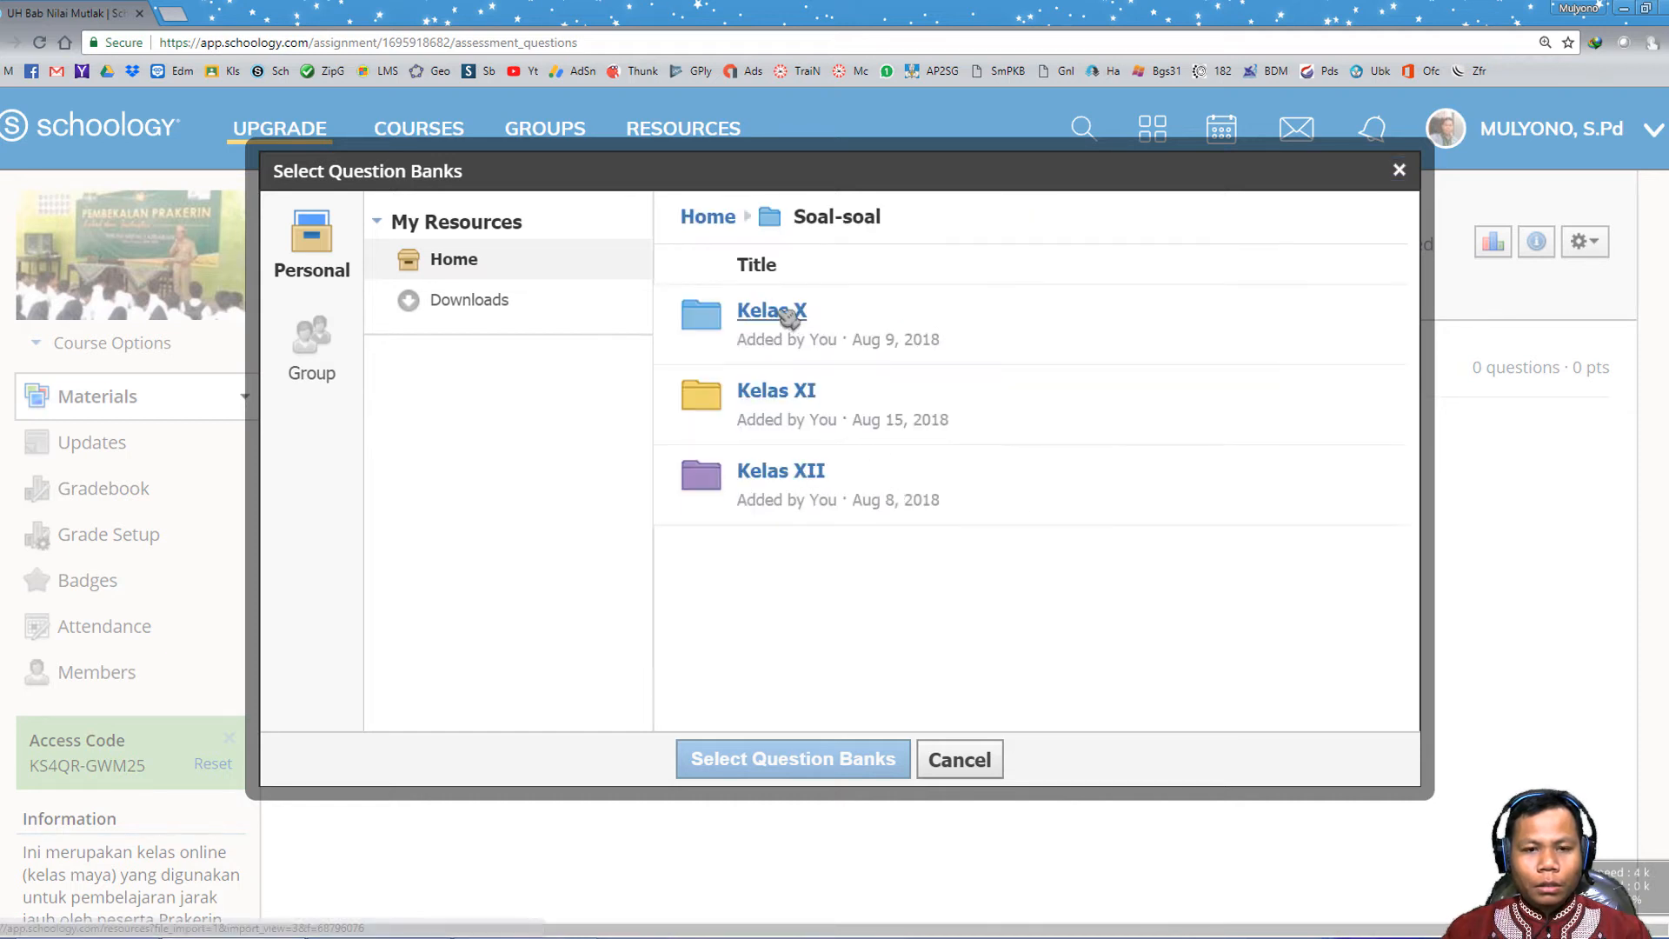
click(787, 315)
click(878, 318)
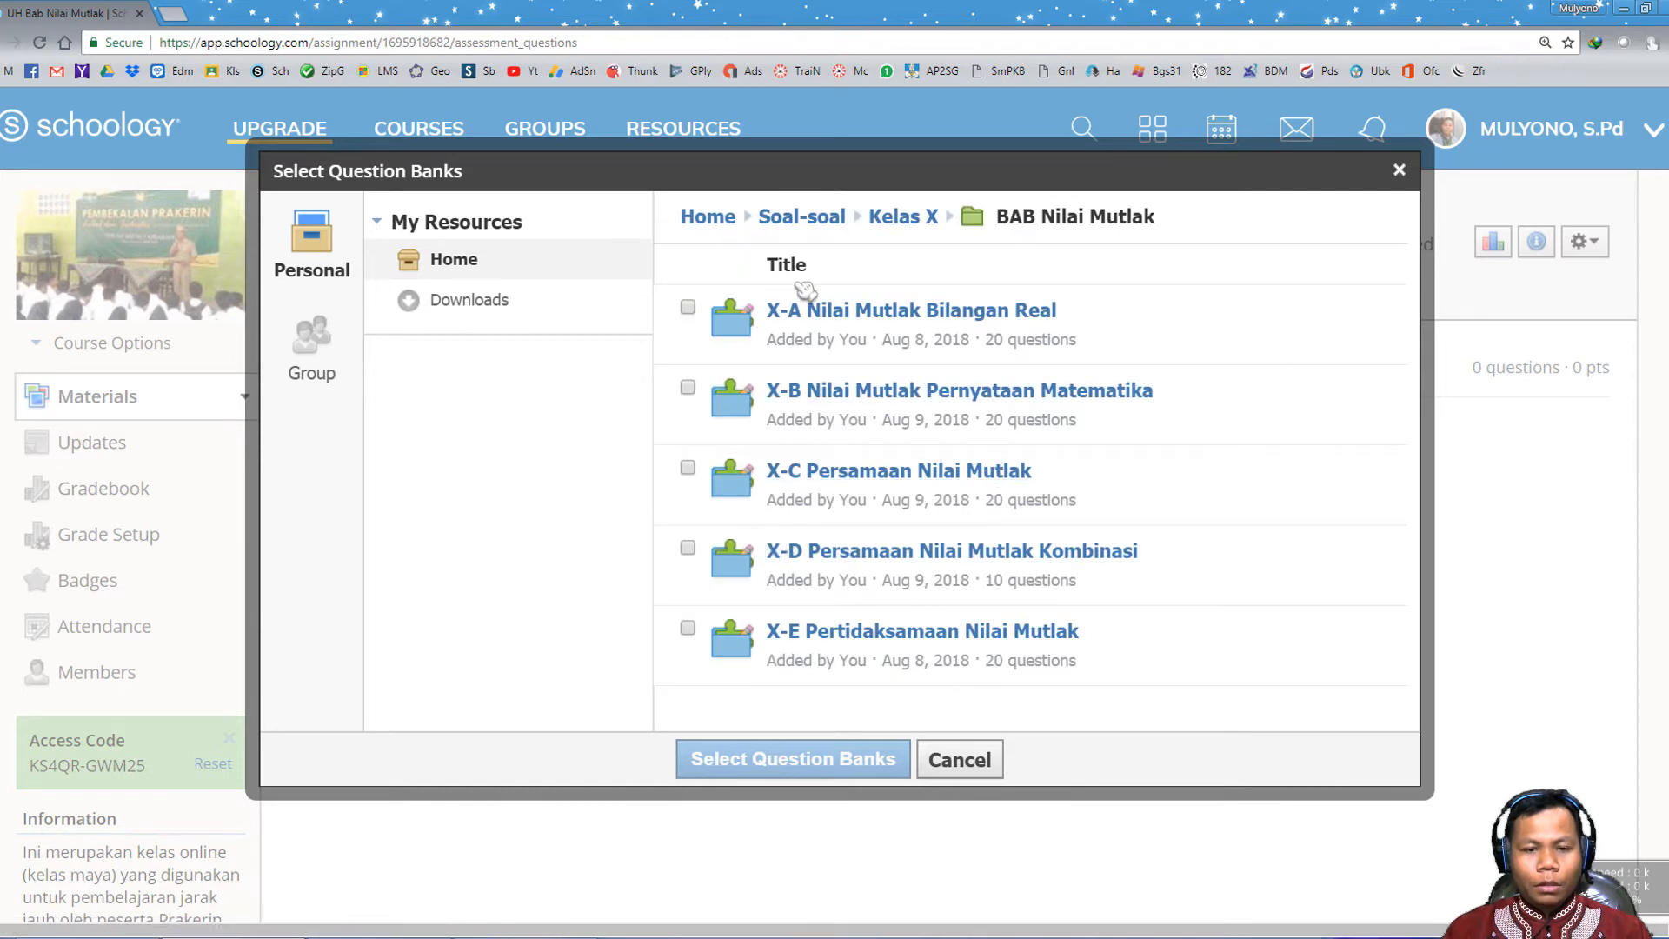
- Select all five question banks, X-A through X-E, in the BAB Nilai Mutlak folder as sources for the random questions
click(688, 308)
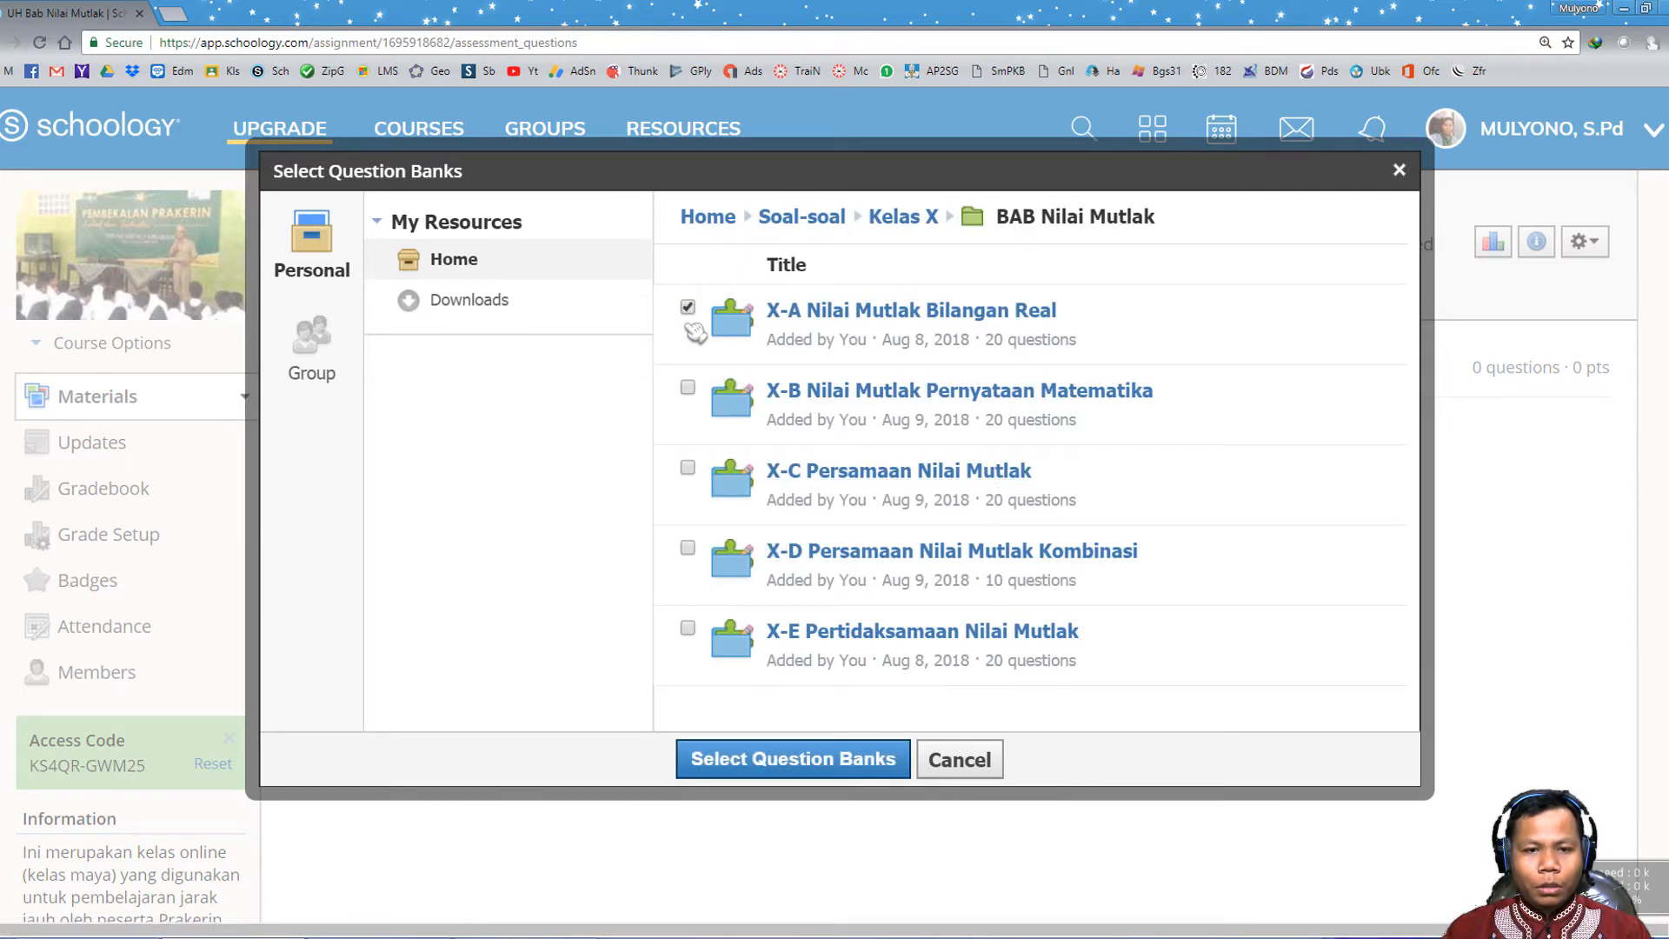
drag(1033, 341, 985, 340)
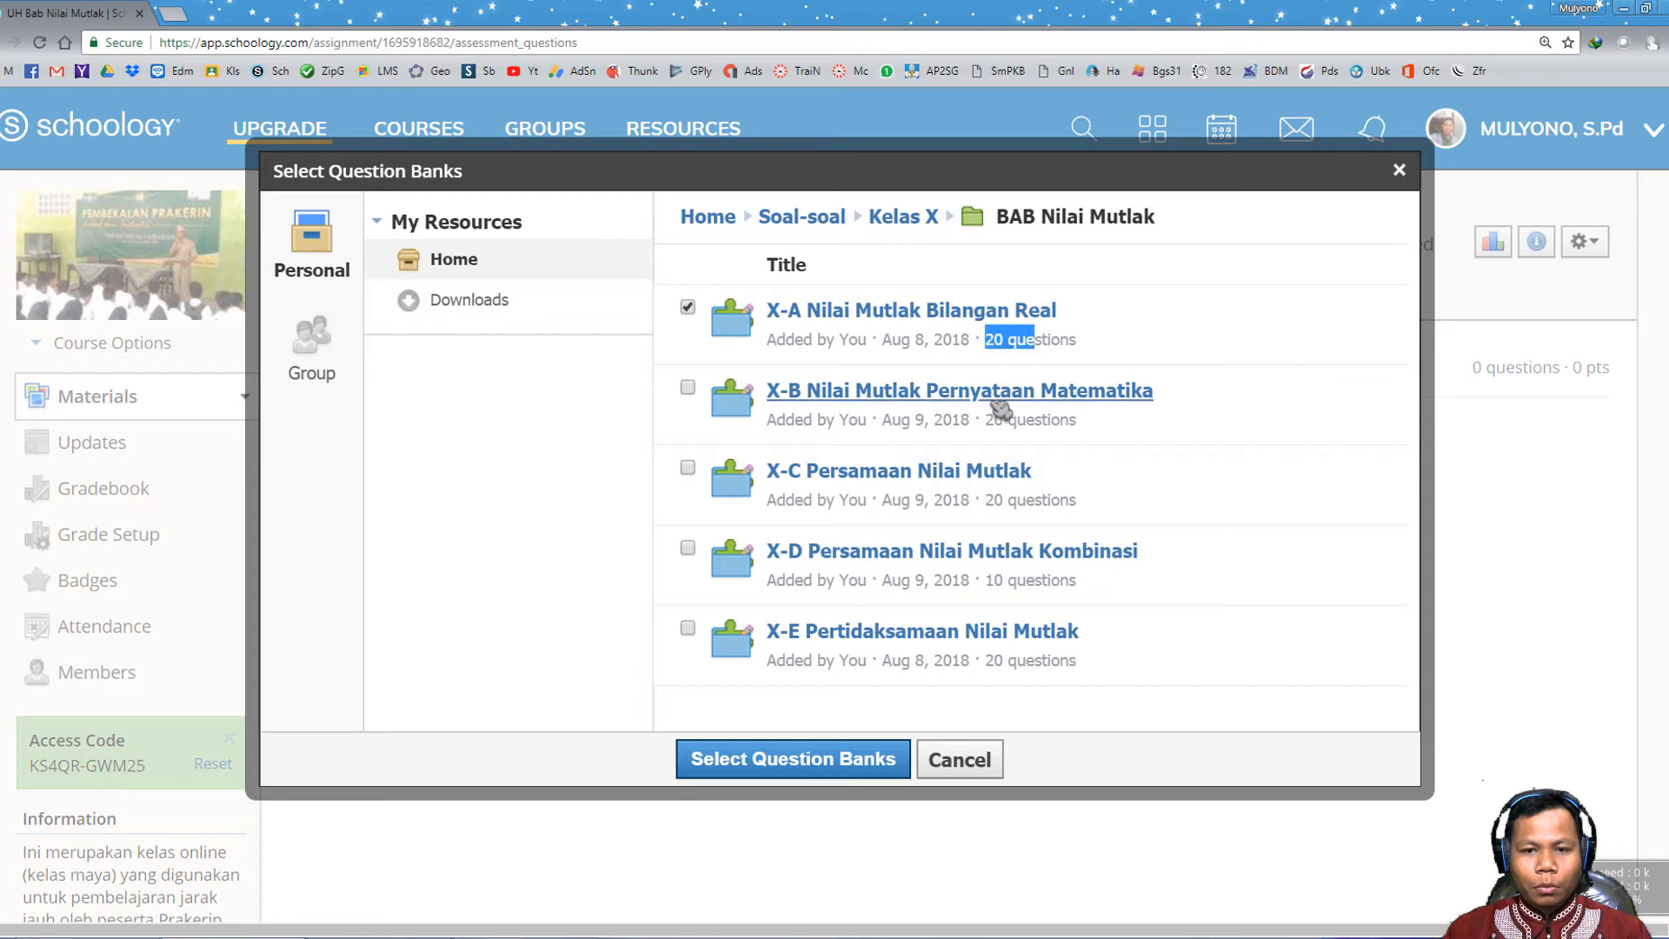
click(987, 507)
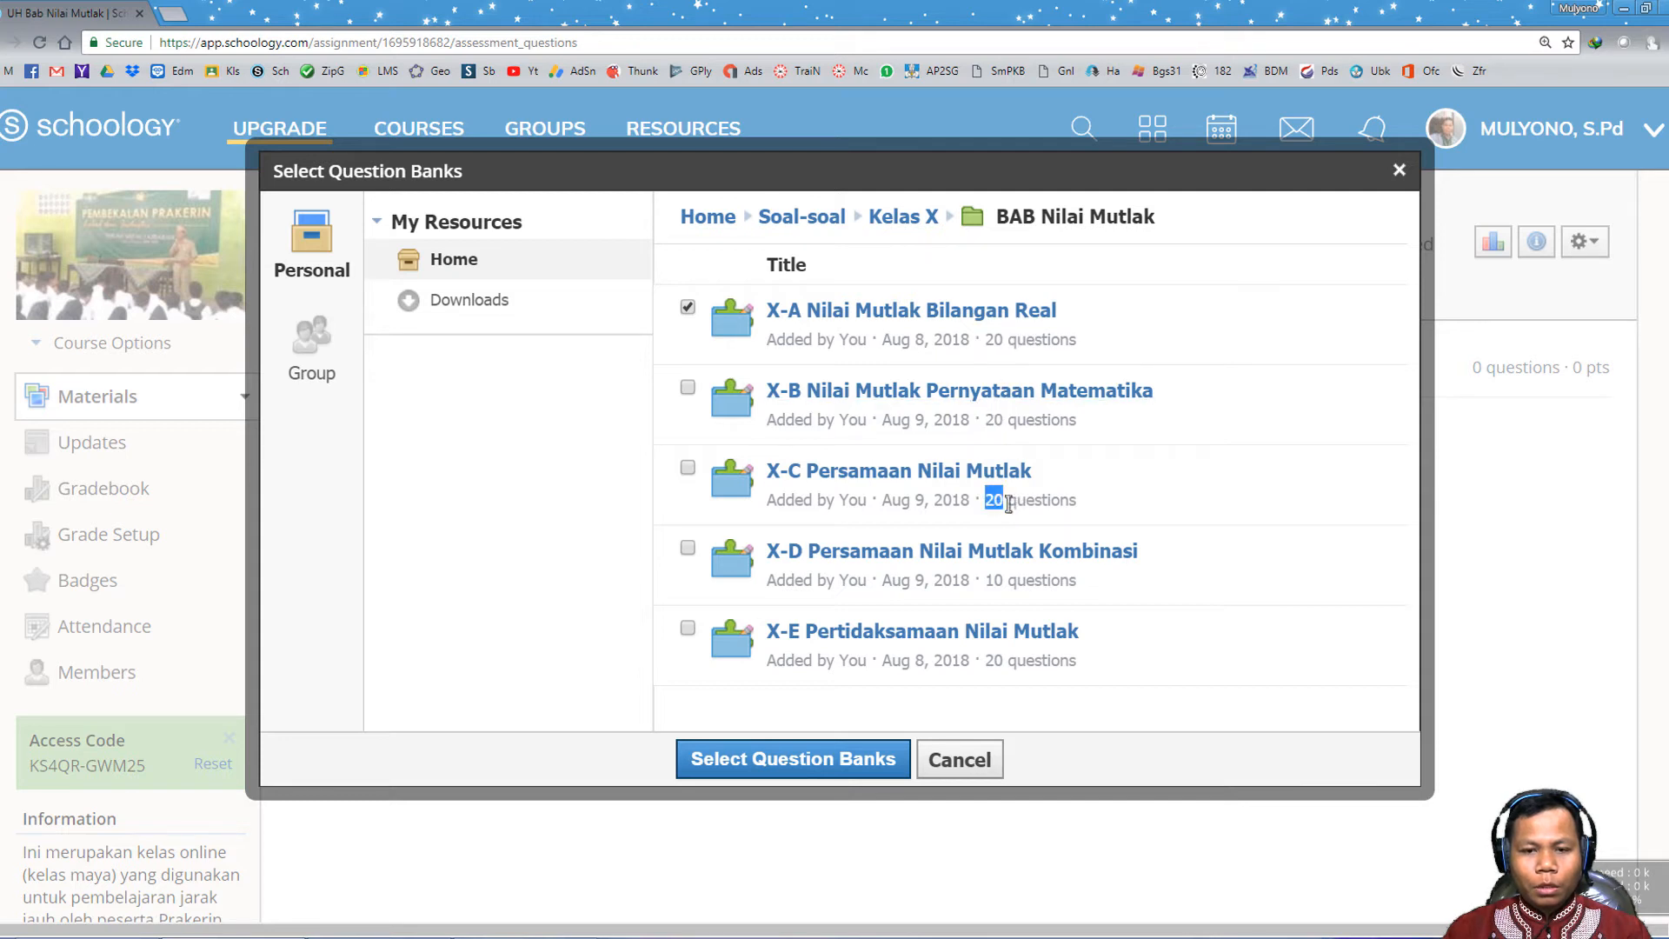
drag(985, 580, 1002, 580)
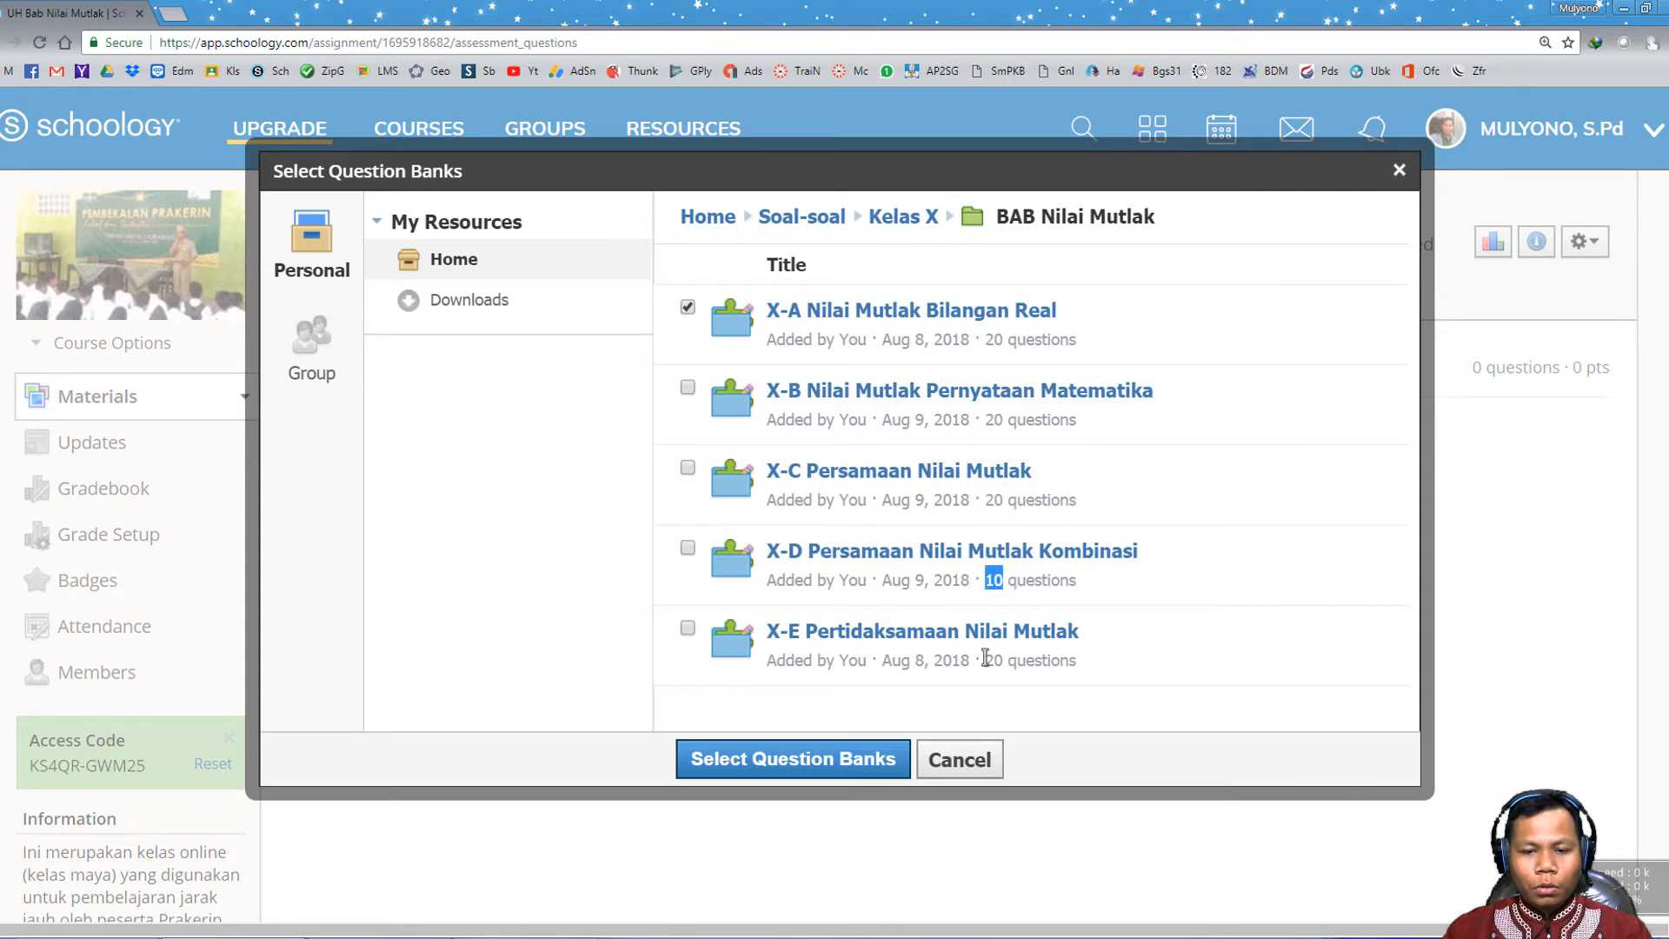
drag(1004, 660, 985, 660)
click(687, 628)
click(688, 547)
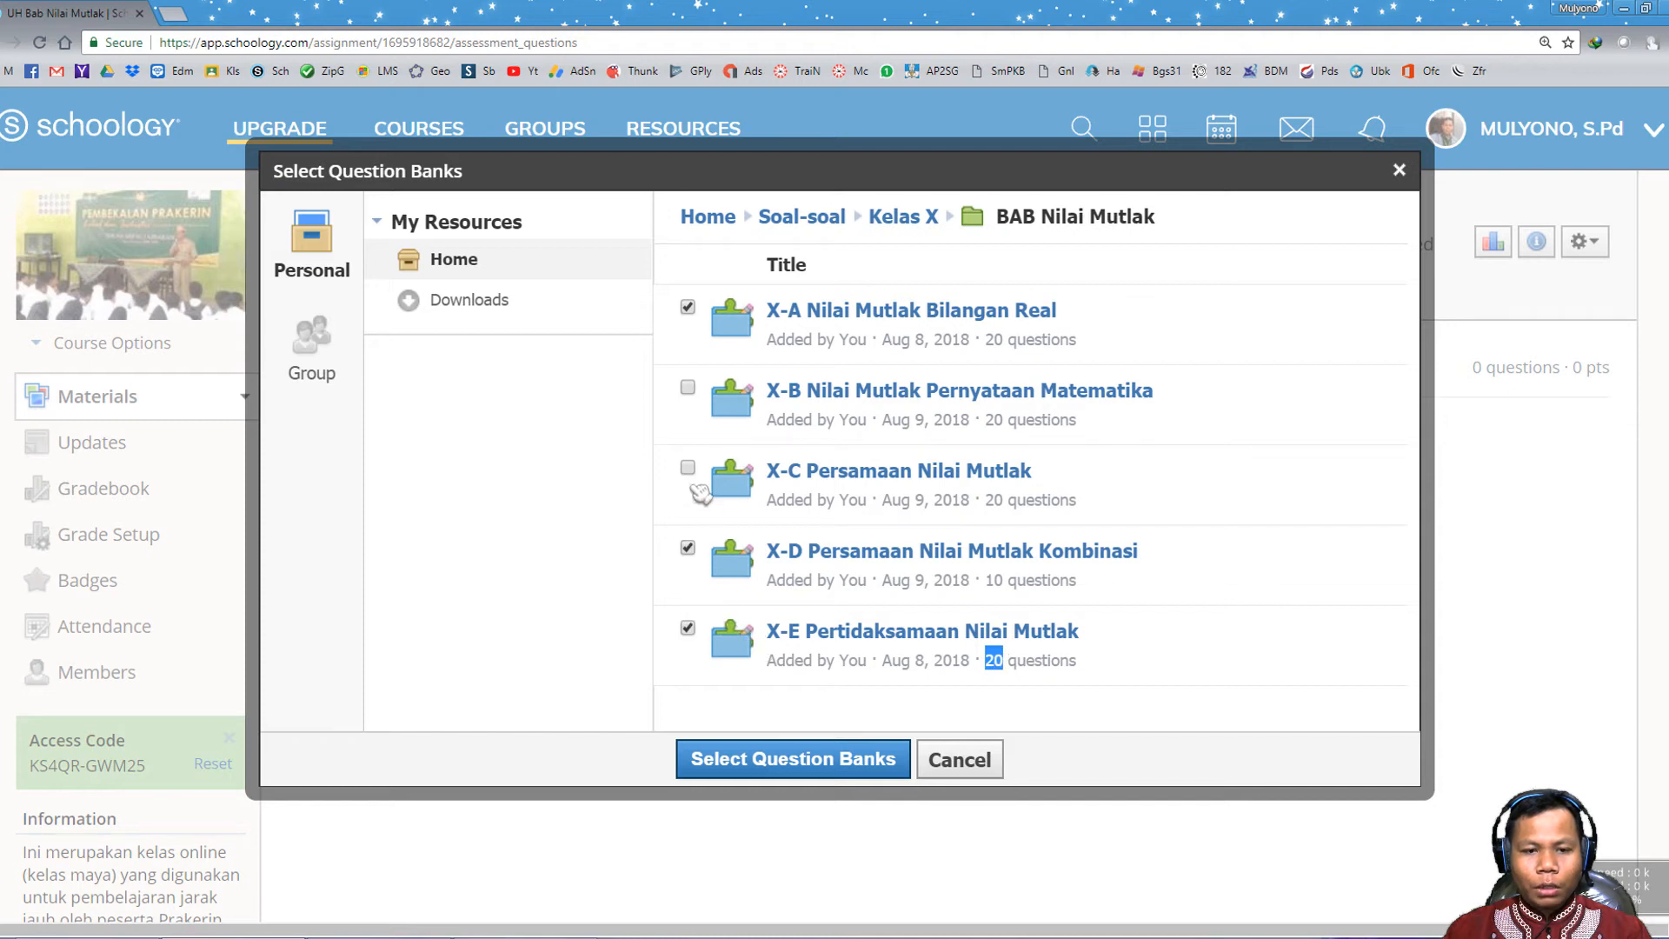
click(688, 467)
click(688, 387)
click(826, 761)
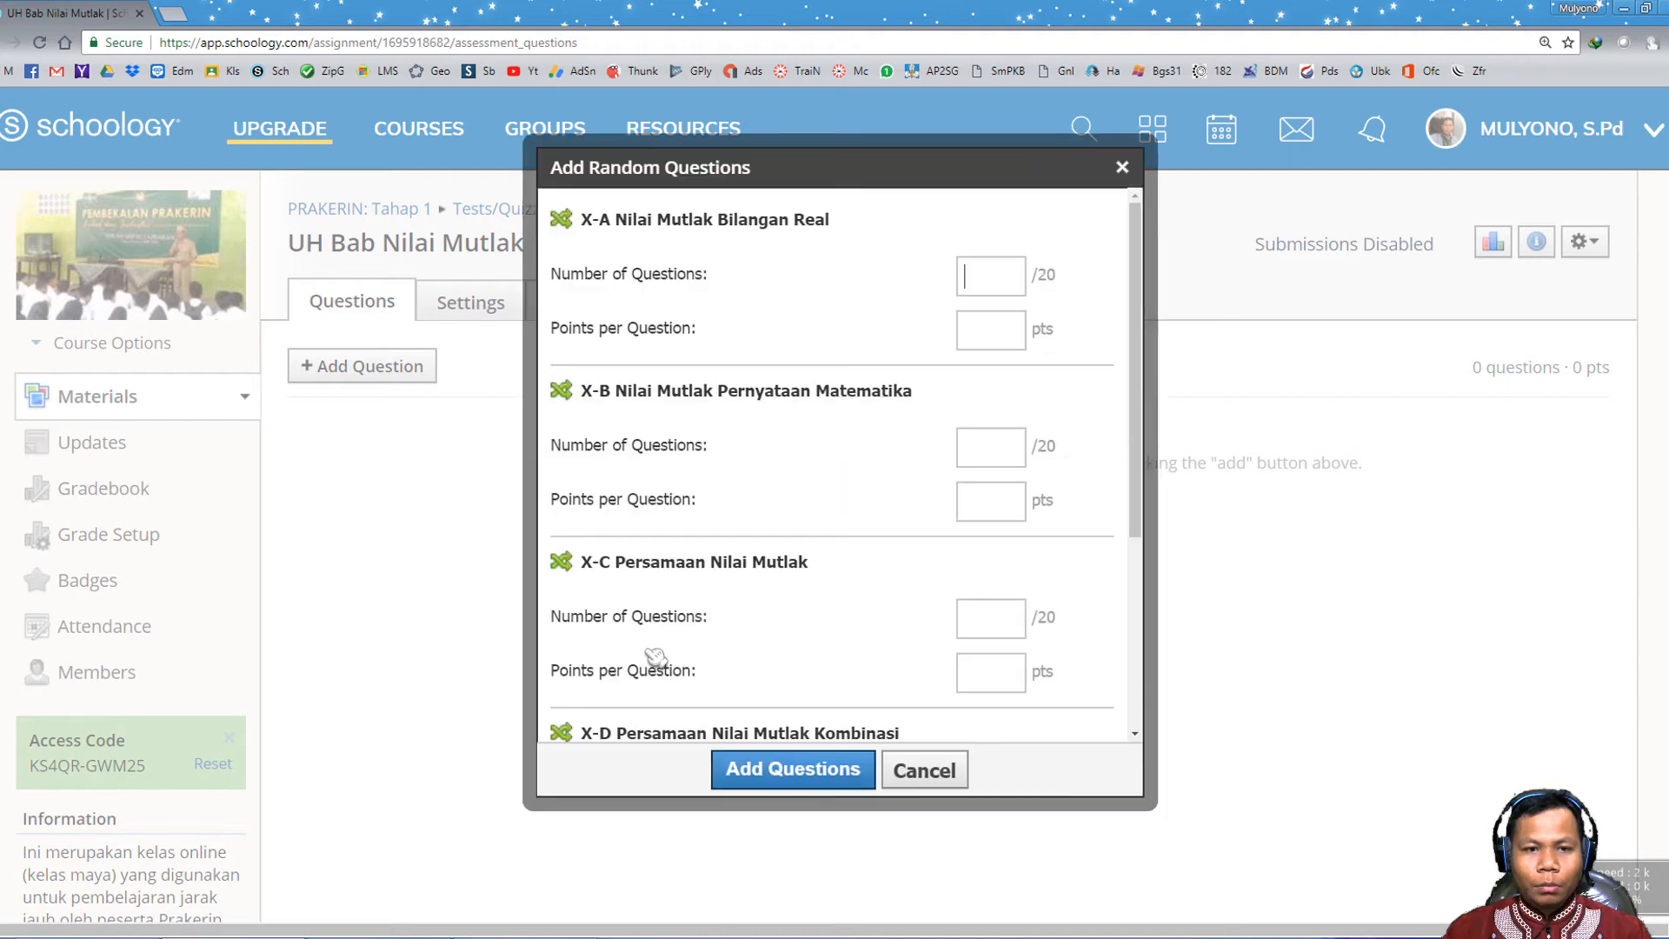
scroll(824, 637, down, 3)
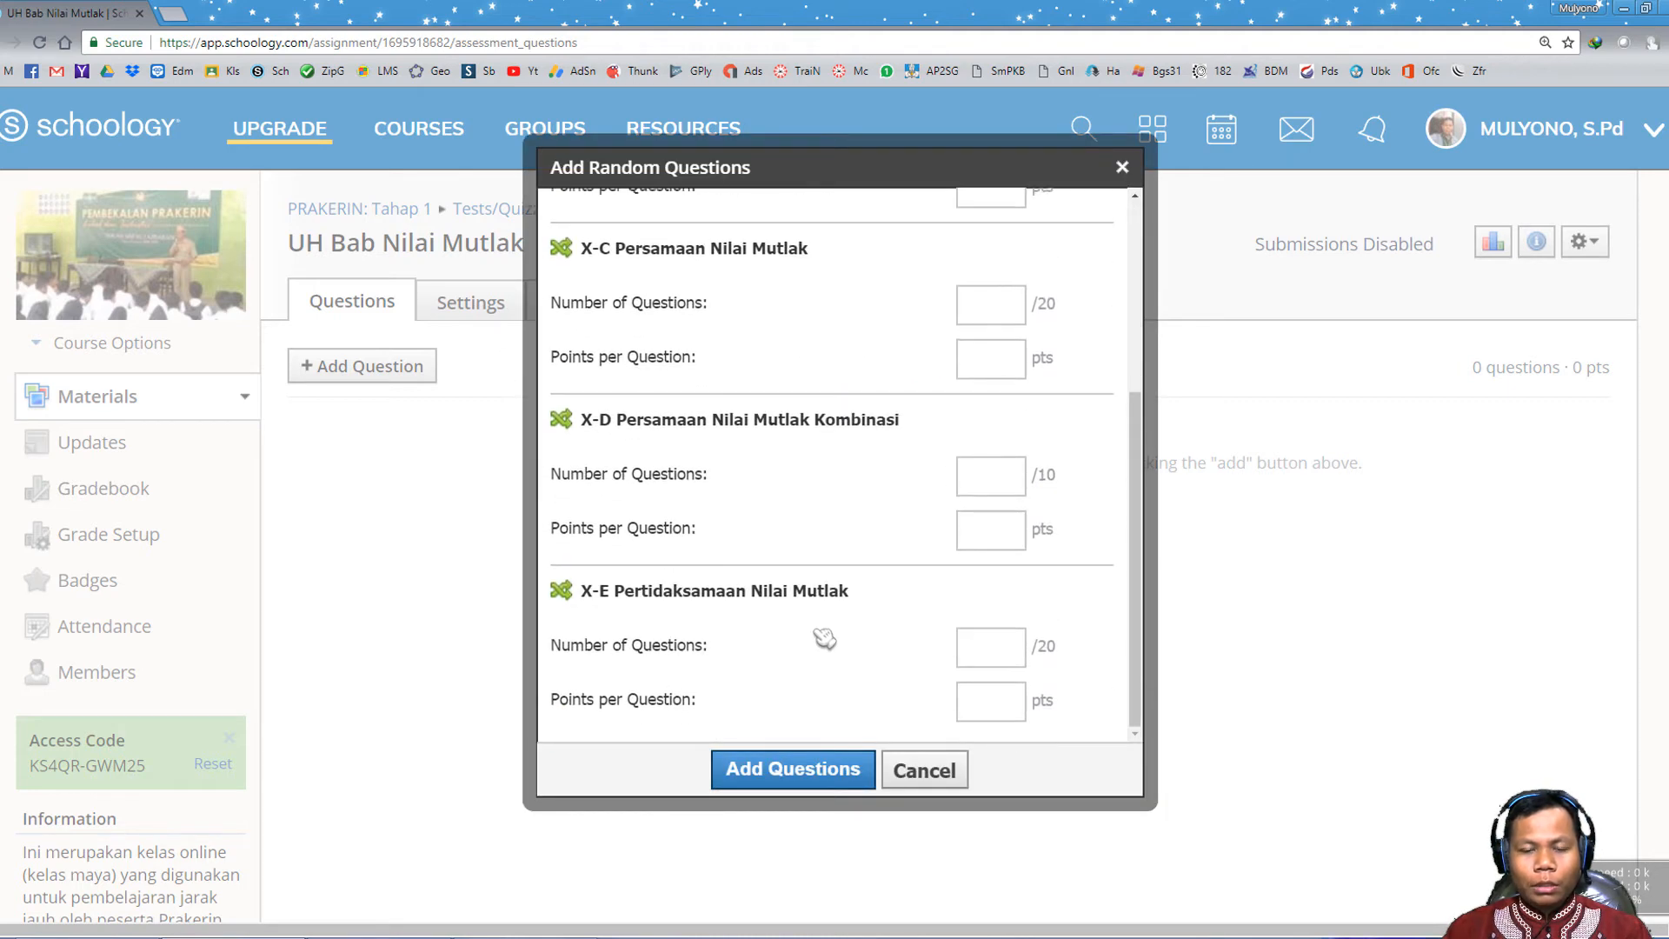
- Set the X-A Nilai Mutlak Bilangan Real bank to 2 random questions worth 10 points each
scroll(824, 637, up, 3)
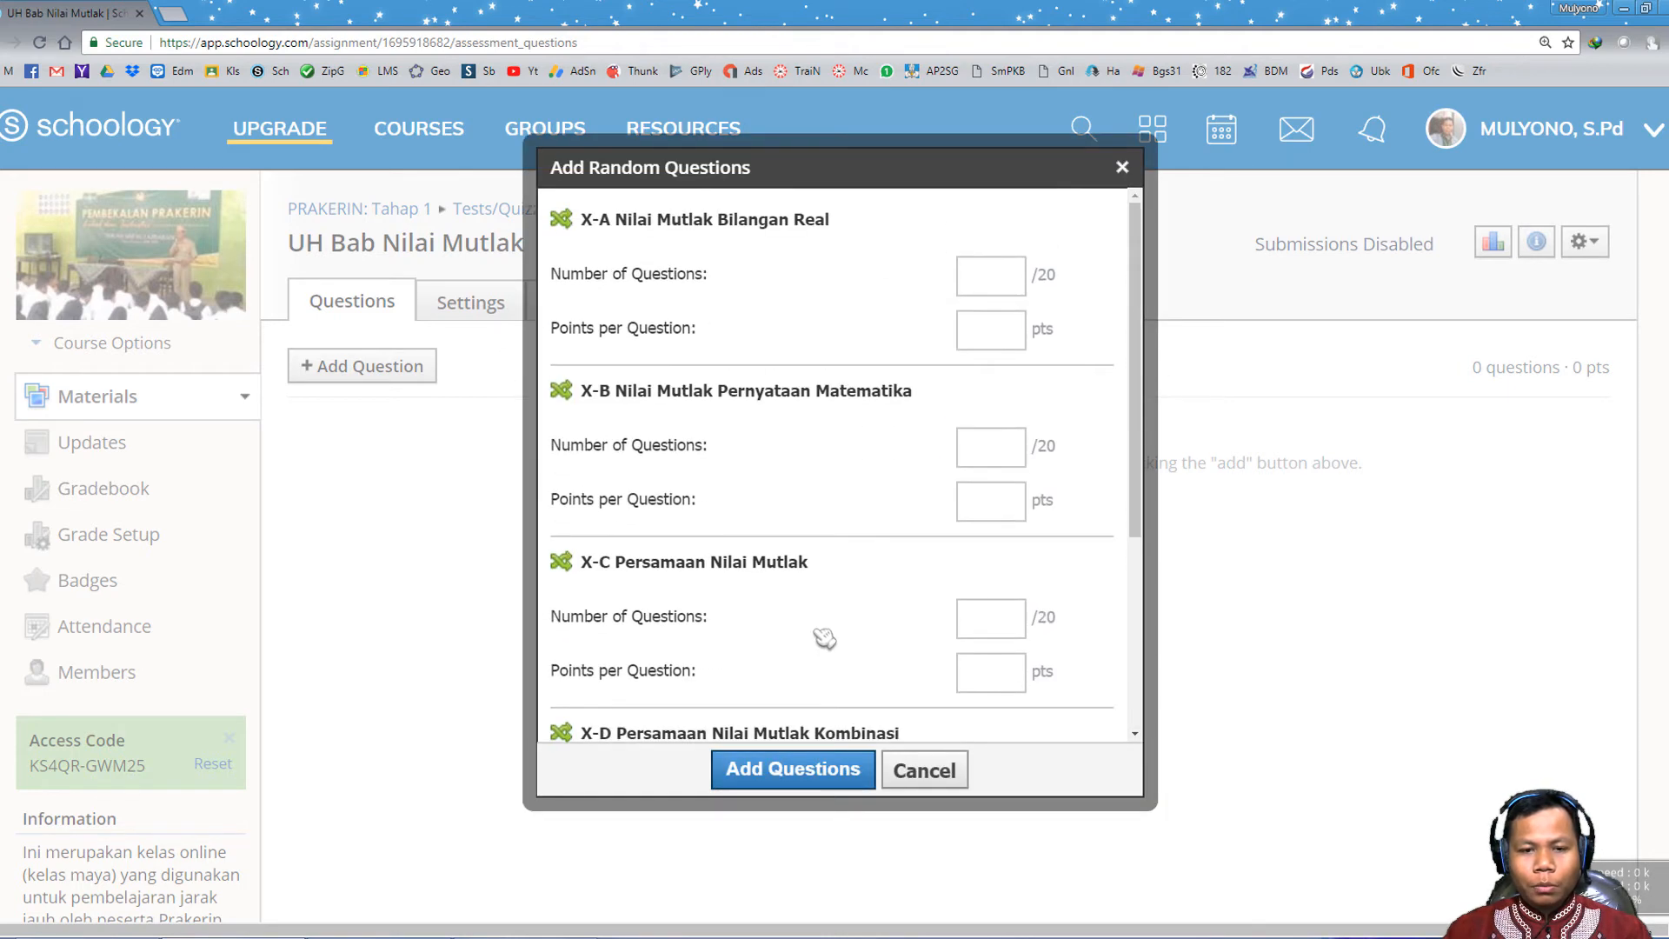
click(977, 275)
drag(584, 222, 621, 222)
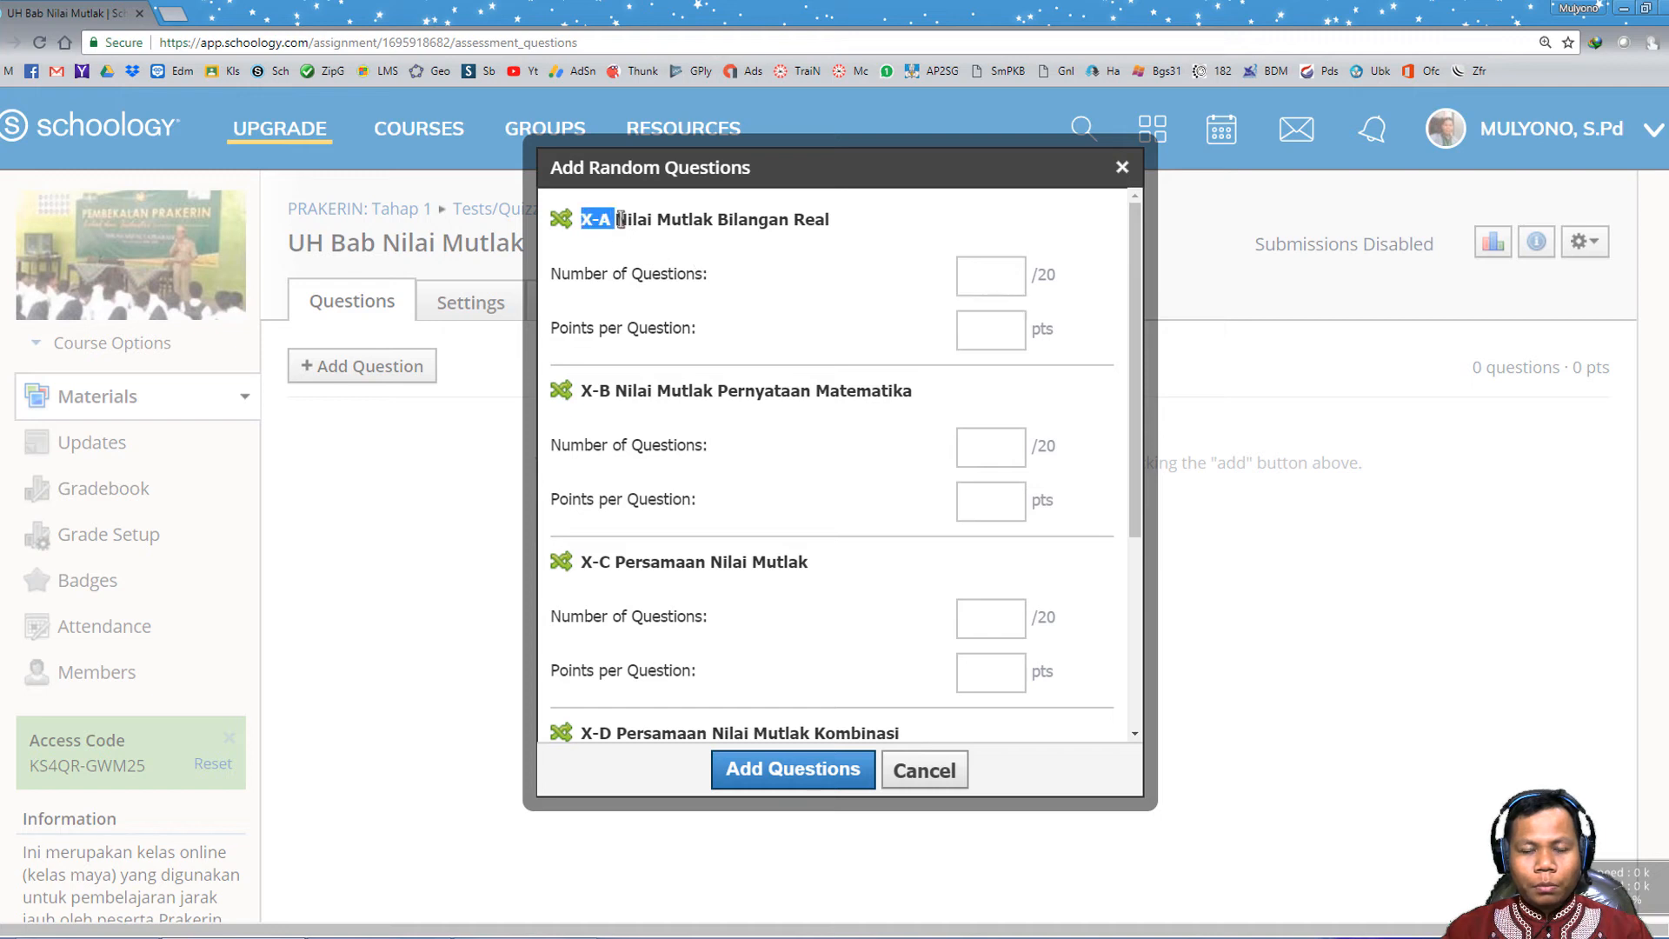
click(990, 279)
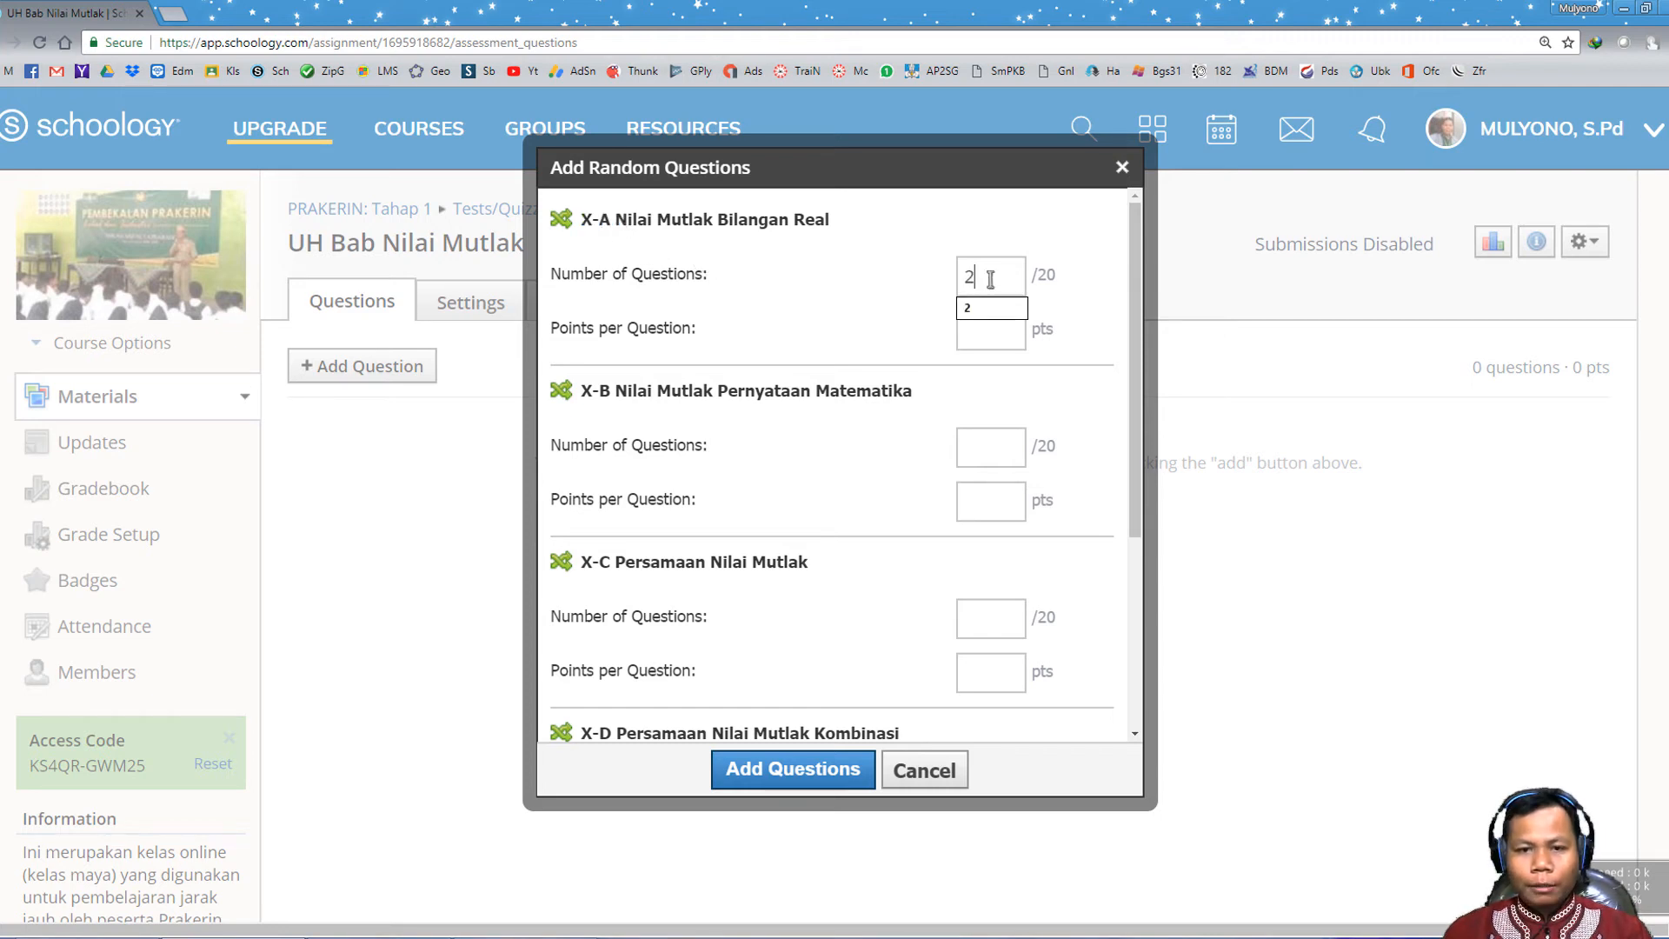
click(993, 333)
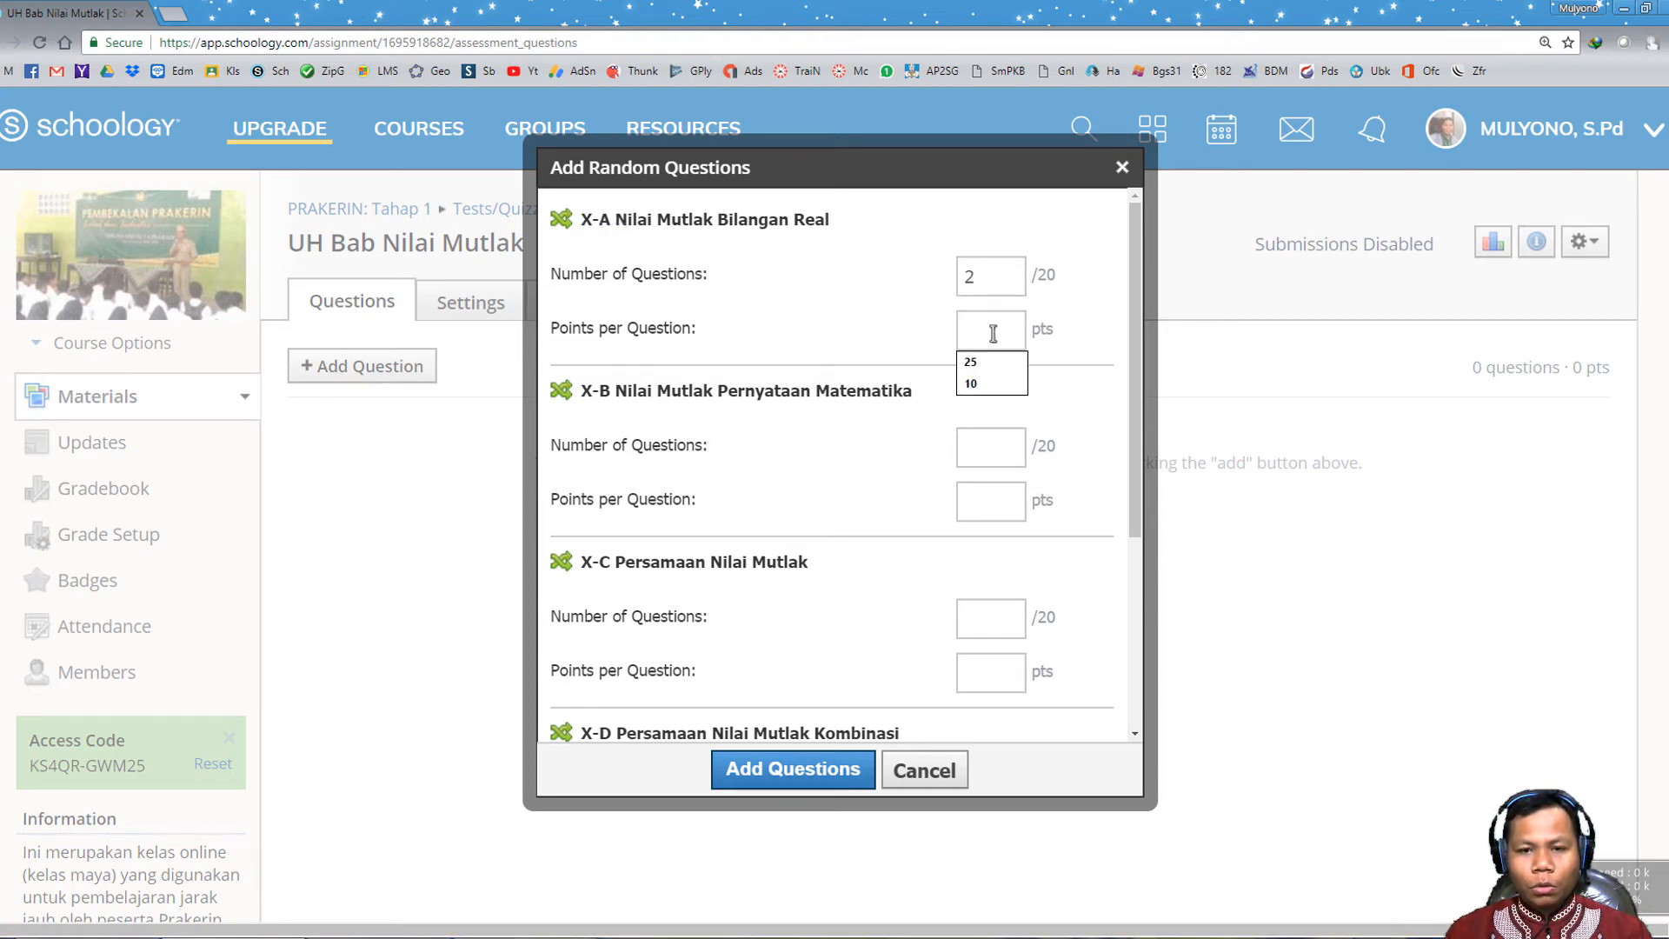
click(1000, 383)
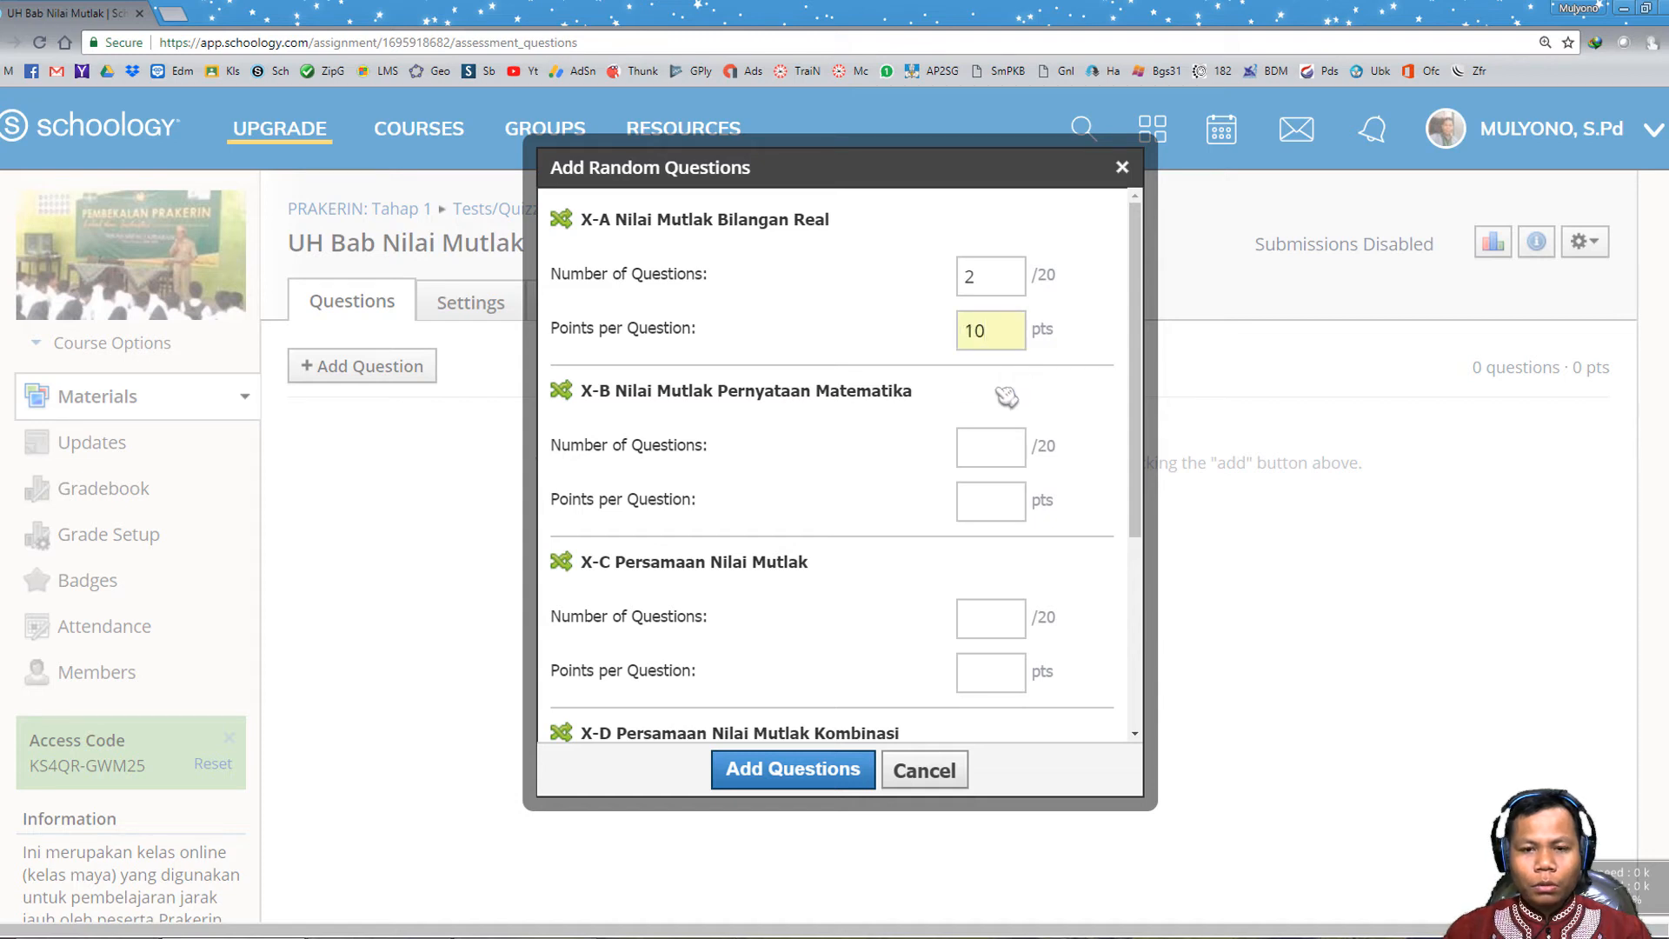
- Set the X-B Nilai Mutlak Pernyataan Matematika and X-C Persamaan Nilai Mutlak banks to 2 questions each, at 10 points per question
click(979, 440)
click(979, 477)
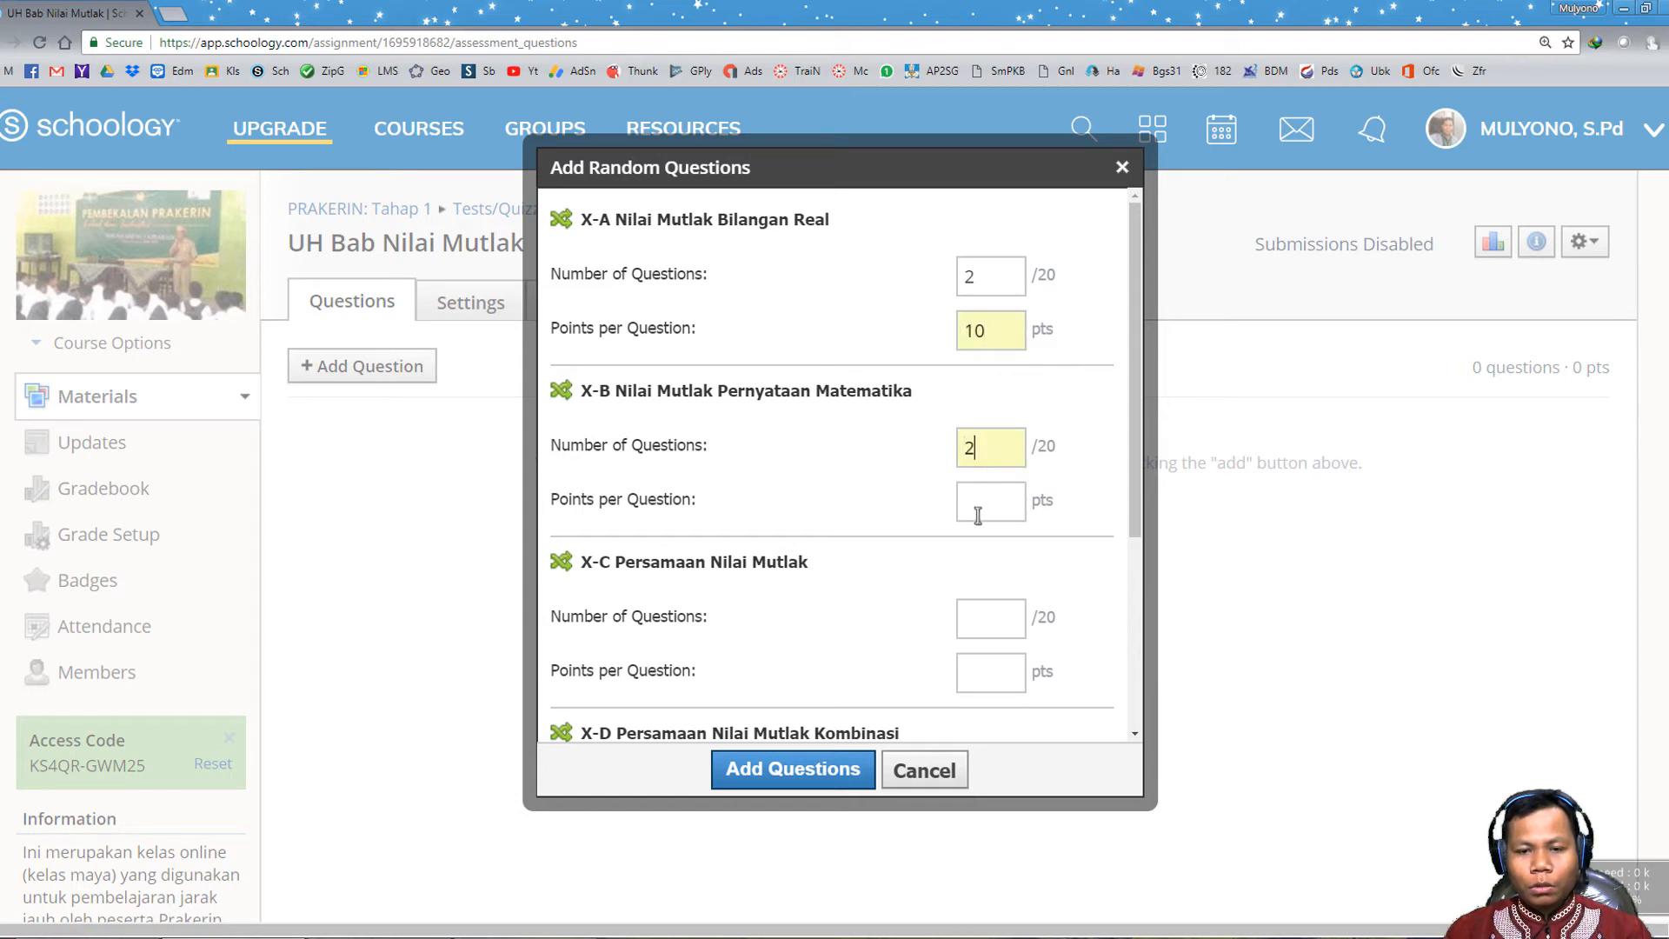
click(978, 516)
click(982, 556)
click(982, 619)
click(991, 648)
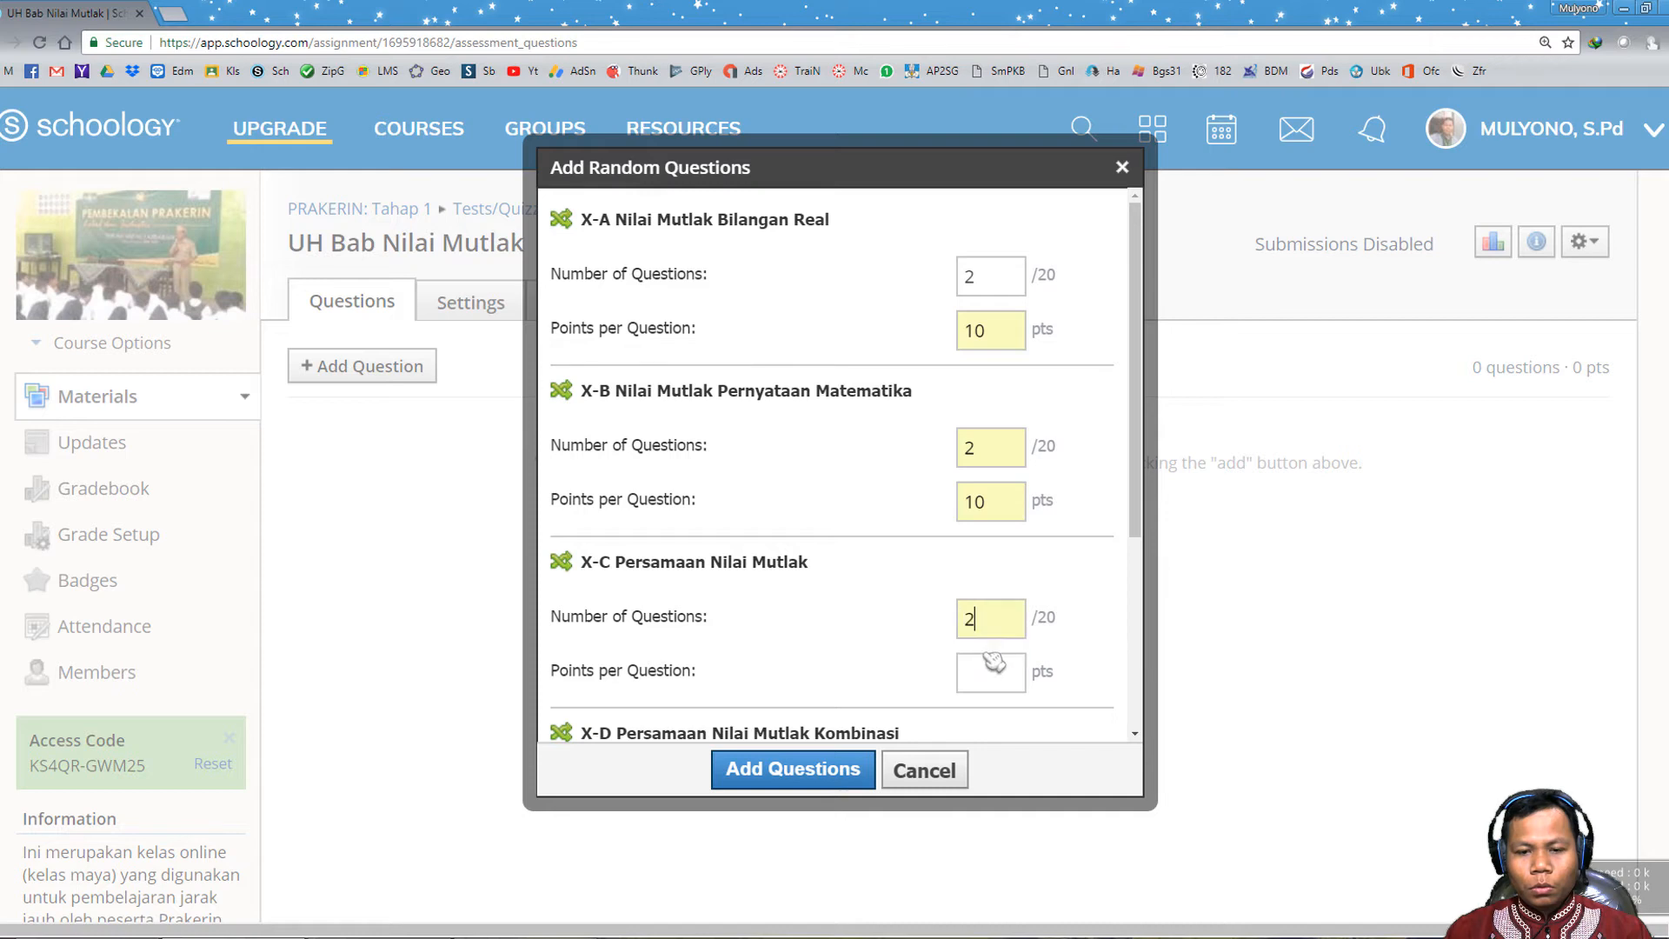
scroll(984, 590, down, 2)
click(978, 493)
click(998, 525)
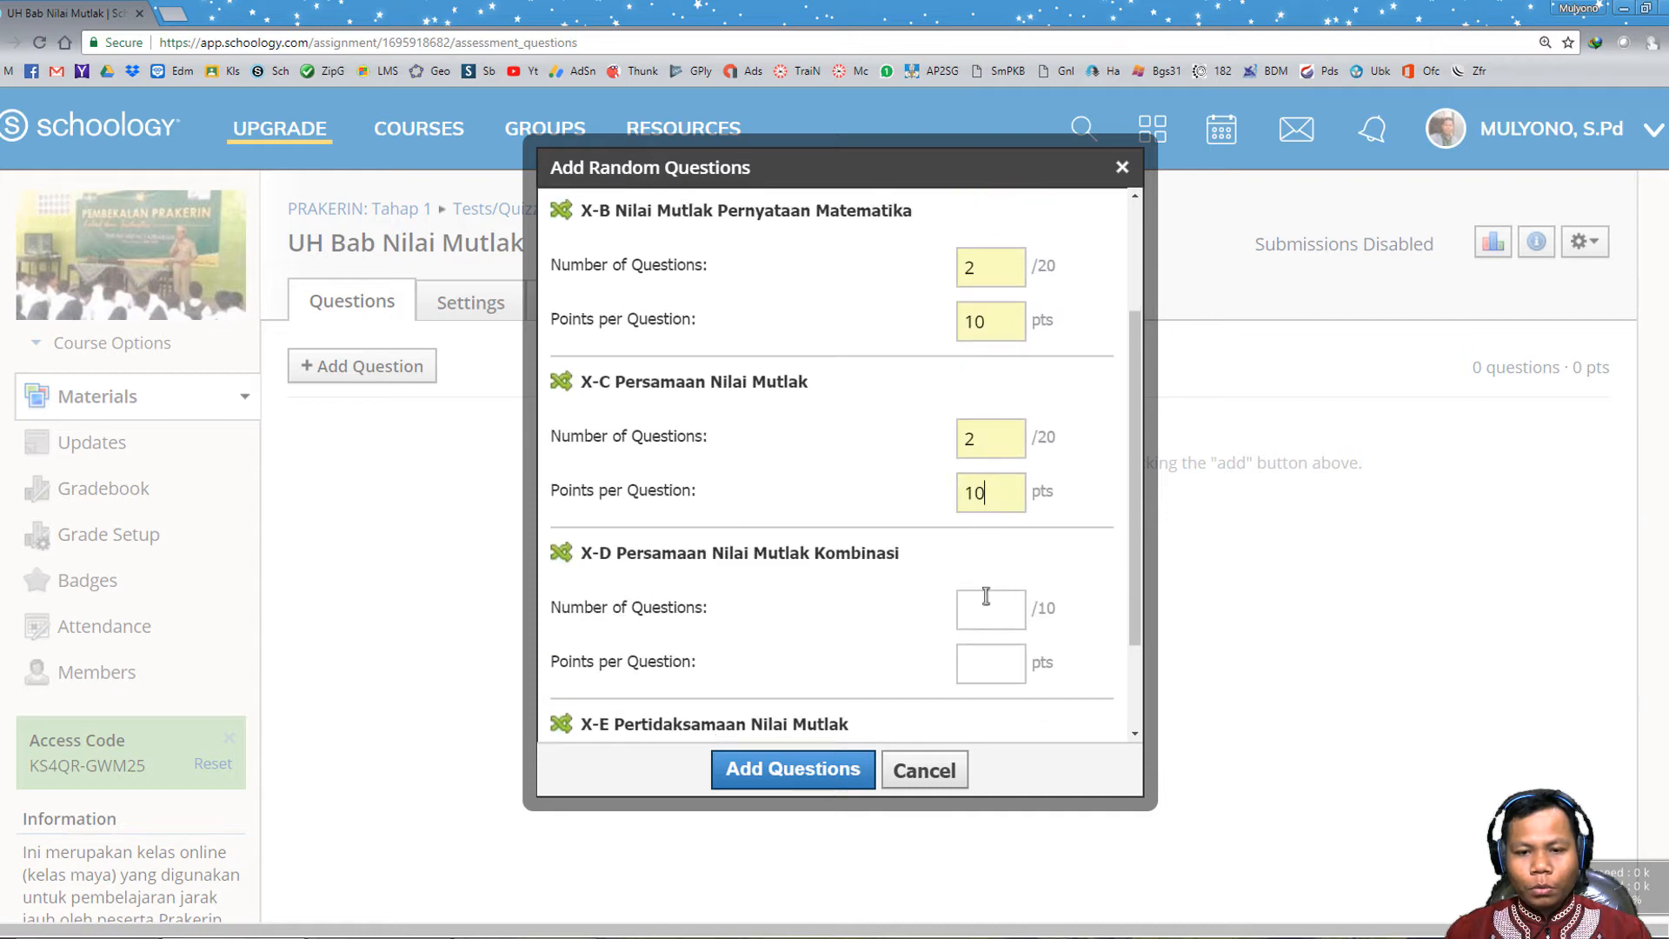
- Set the X-D Persamaan Nilai Mutlak Kombinasi and X-E Pertidaksamaan Nilai Mutlak banks to 2 questions each, at 10 points per question
click(983, 606)
click(996, 645)
scroll(997, 656, down, 2)
click(978, 525)
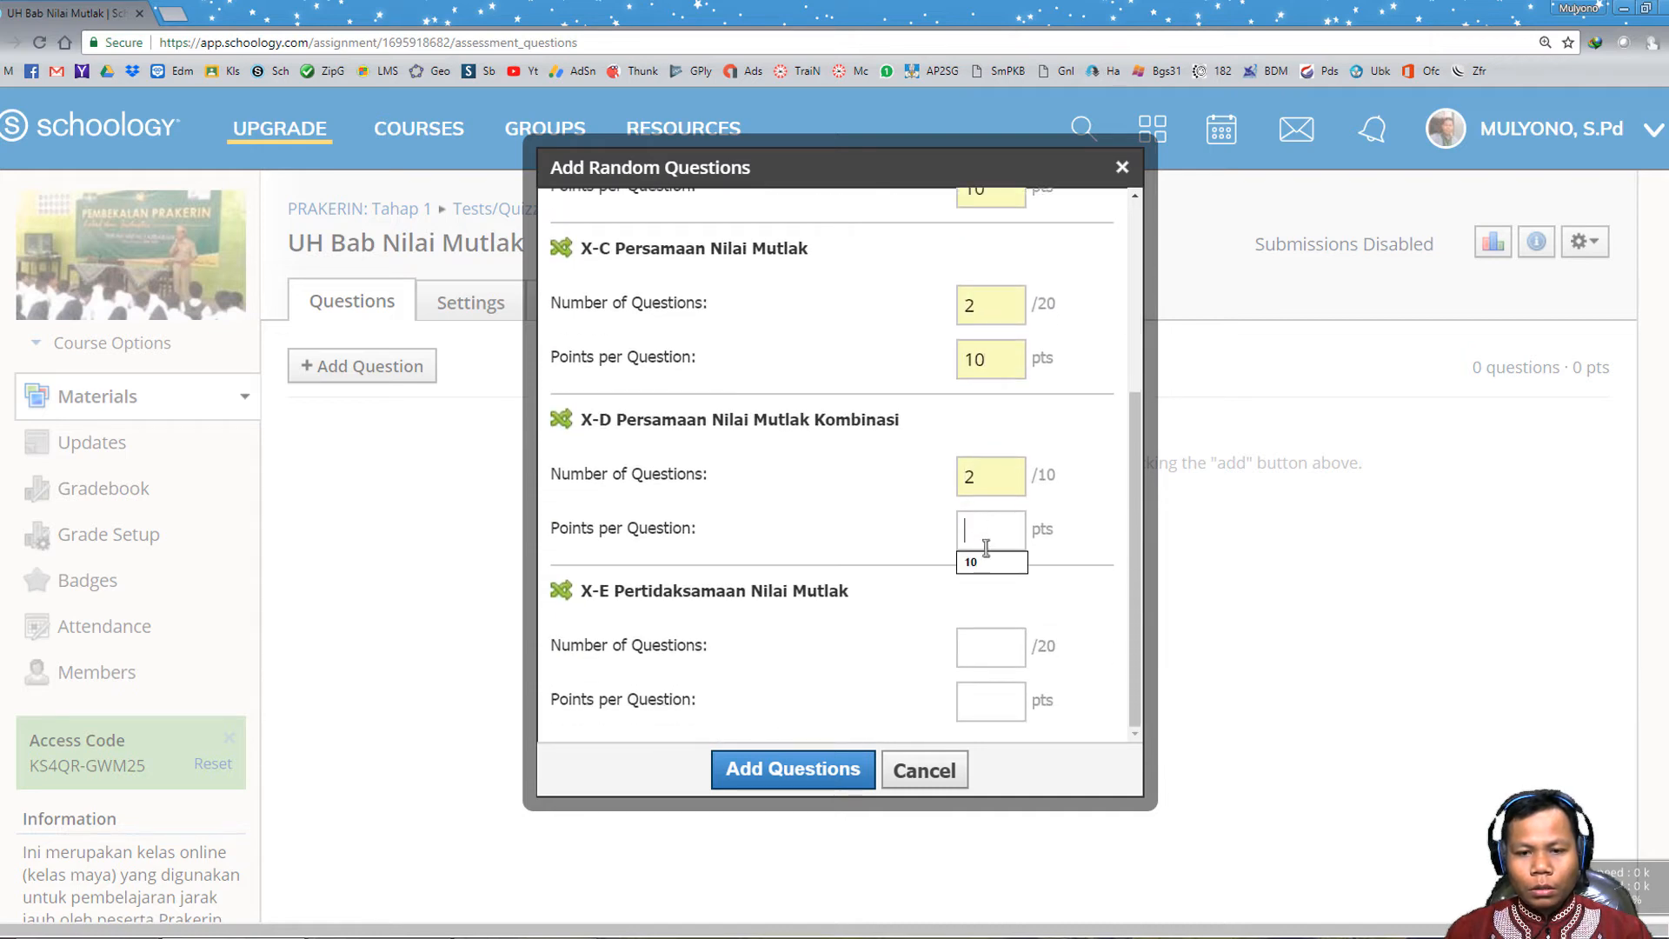
click(991, 558)
click(976, 652)
click(982, 679)
click(977, 702)
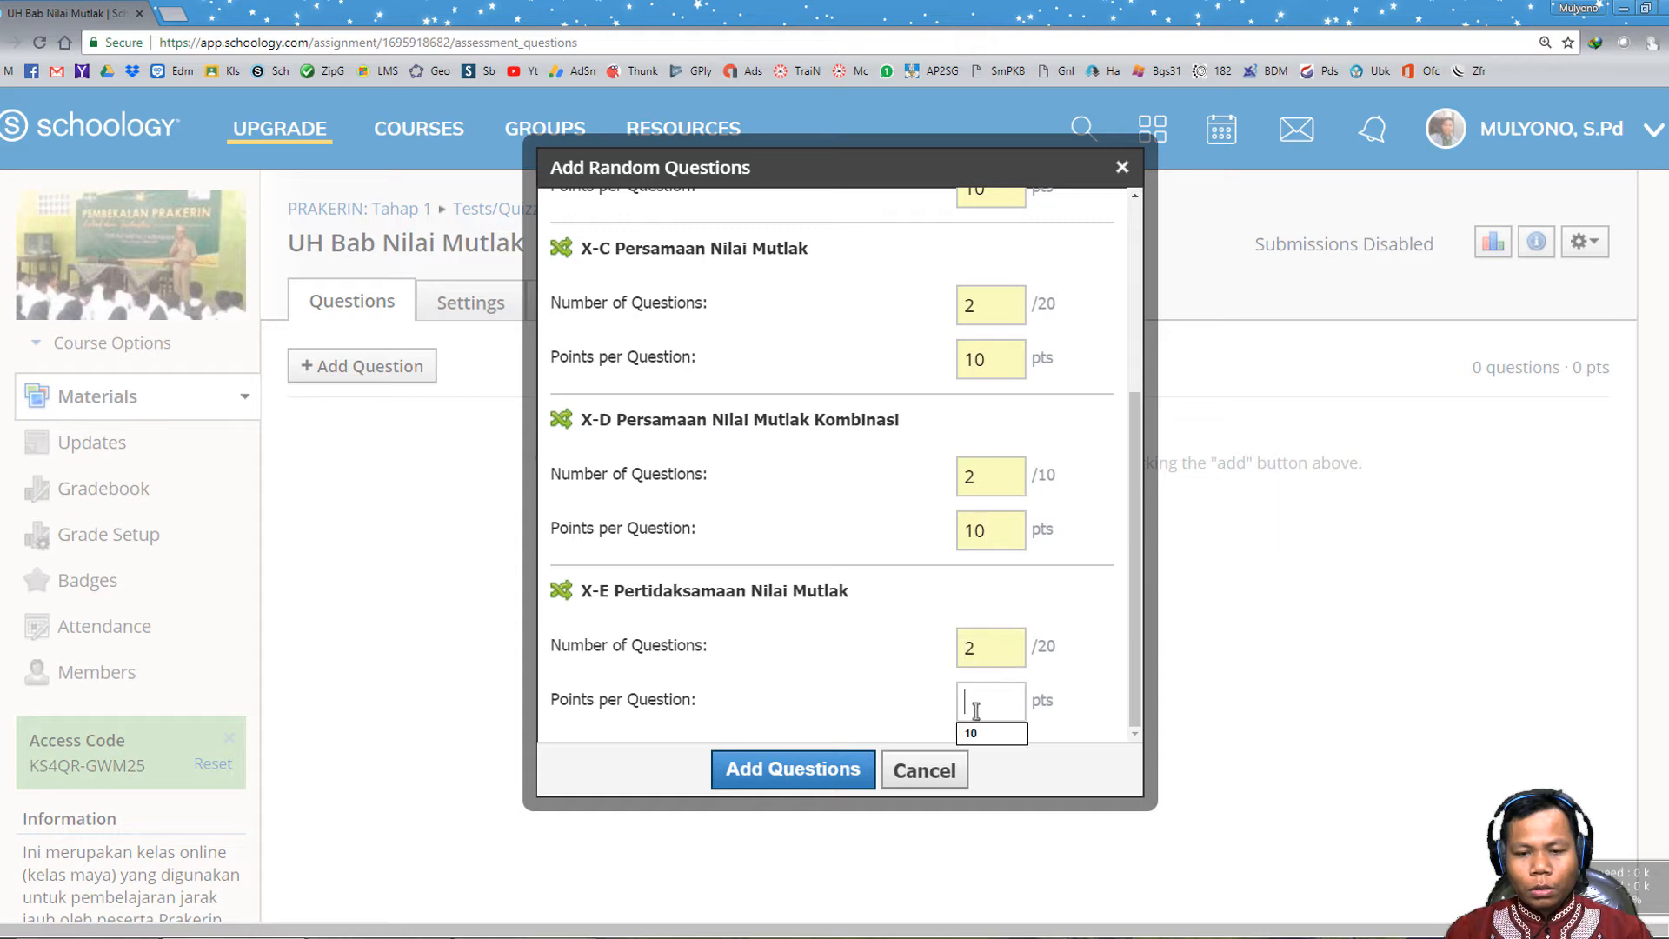
click(983, 732)
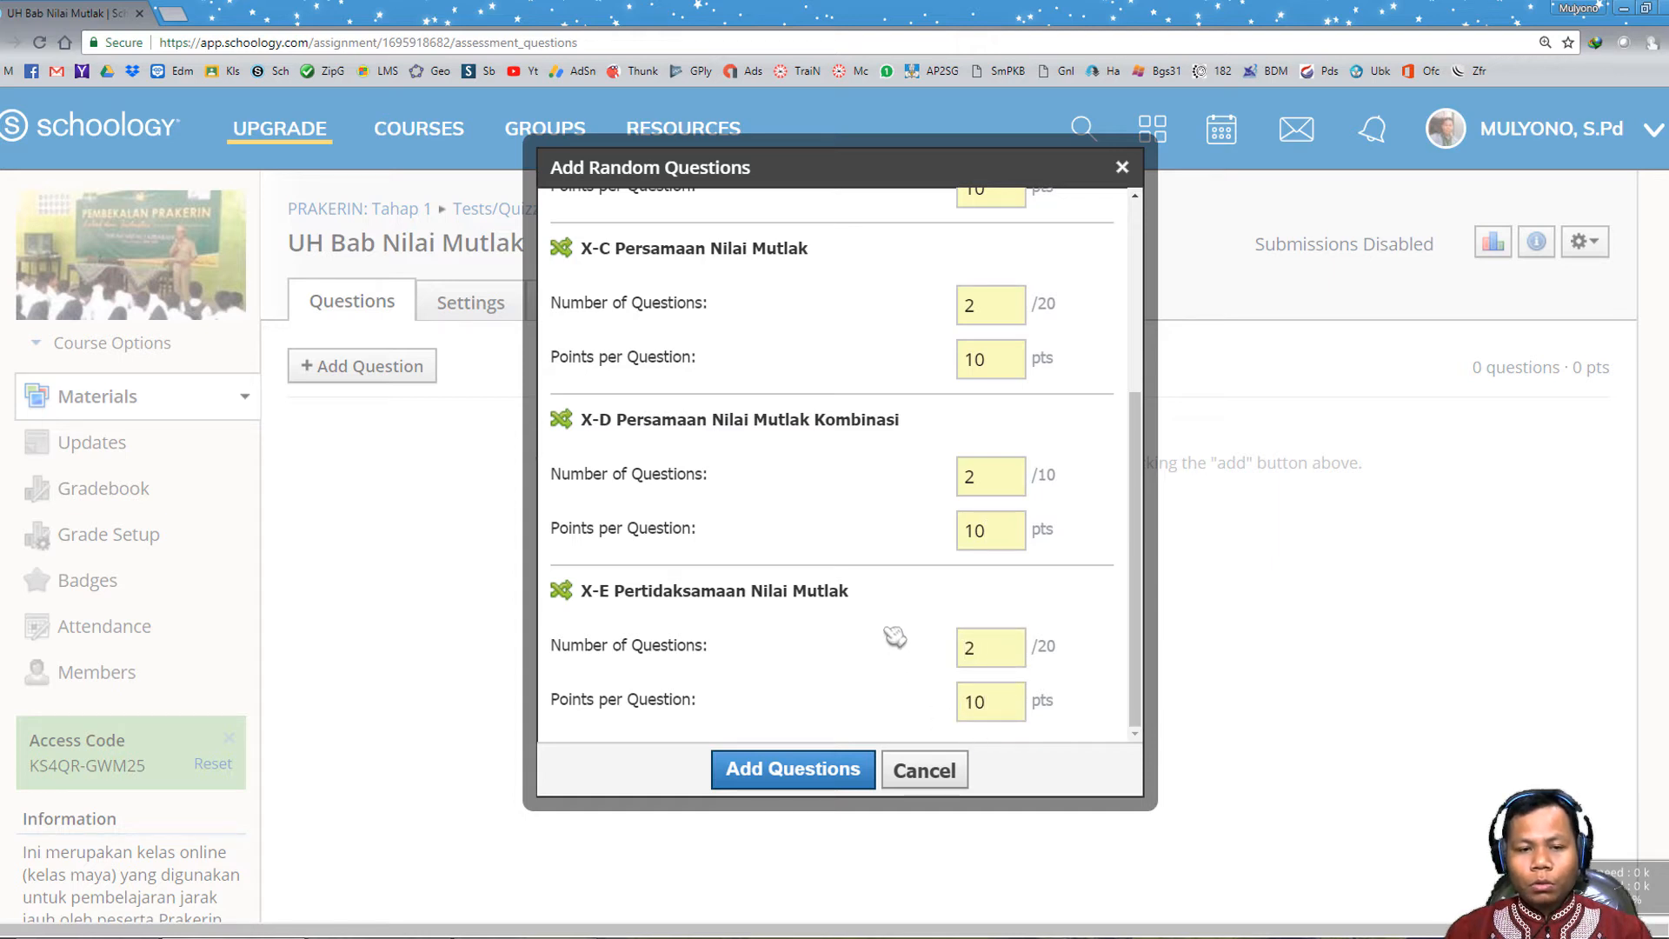
- Change the number of questions to 1 for the X-D bank and 3 for the X-E bank
double_click(971, 477)
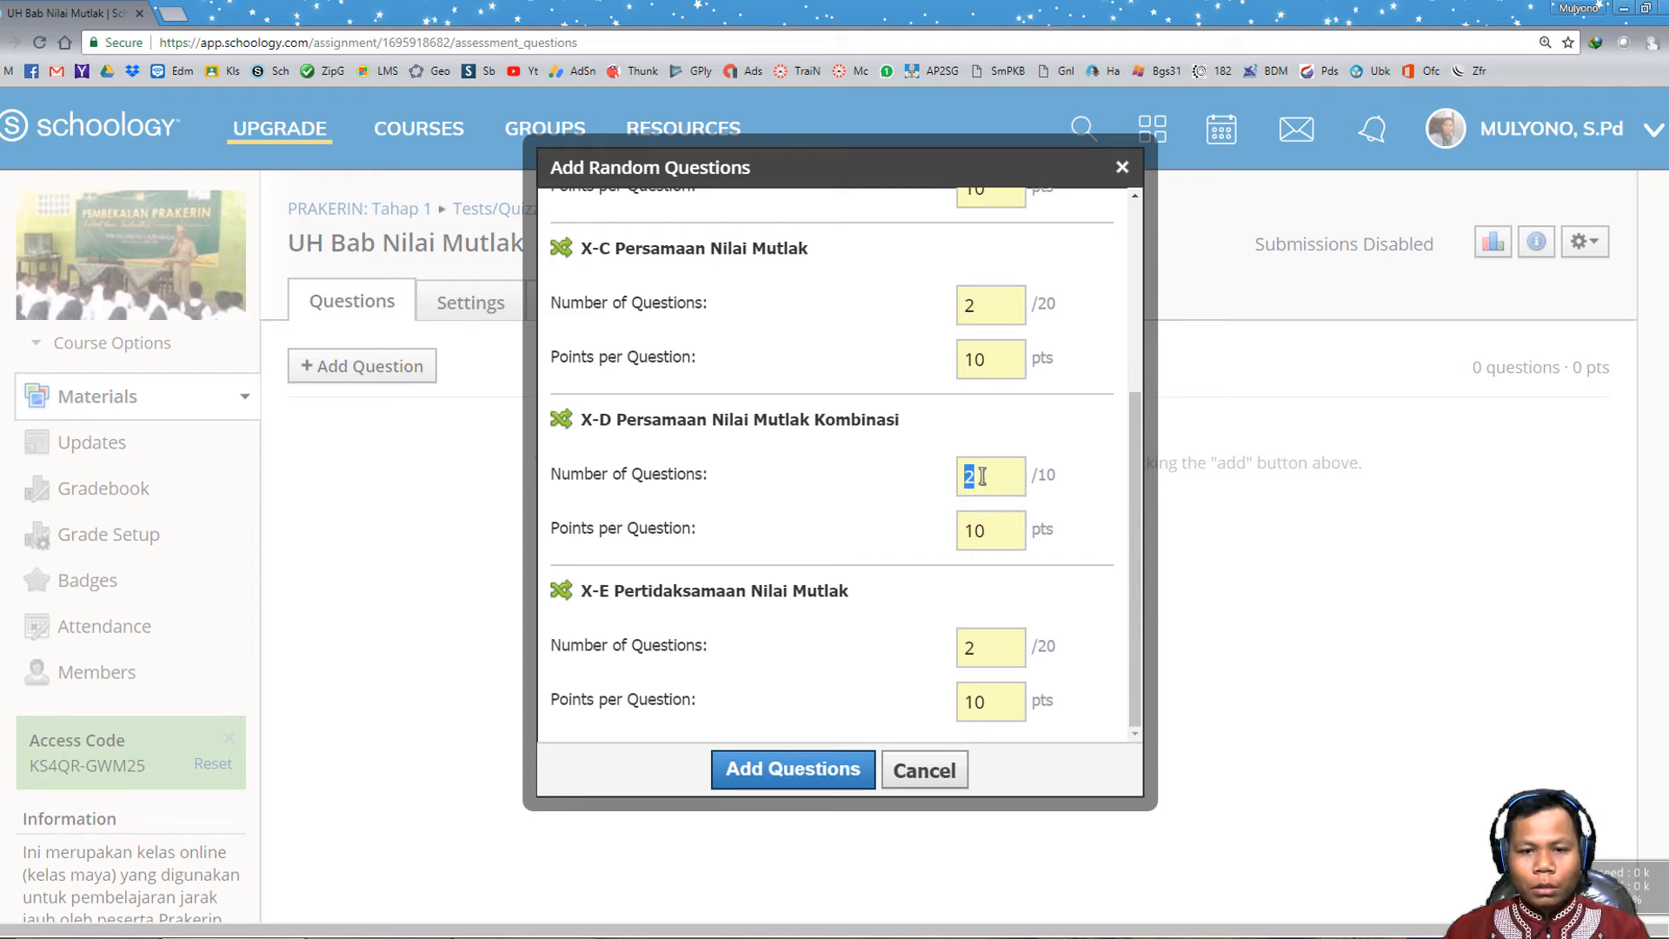
click(994, 476)
key(ctrl+a)
text(1)
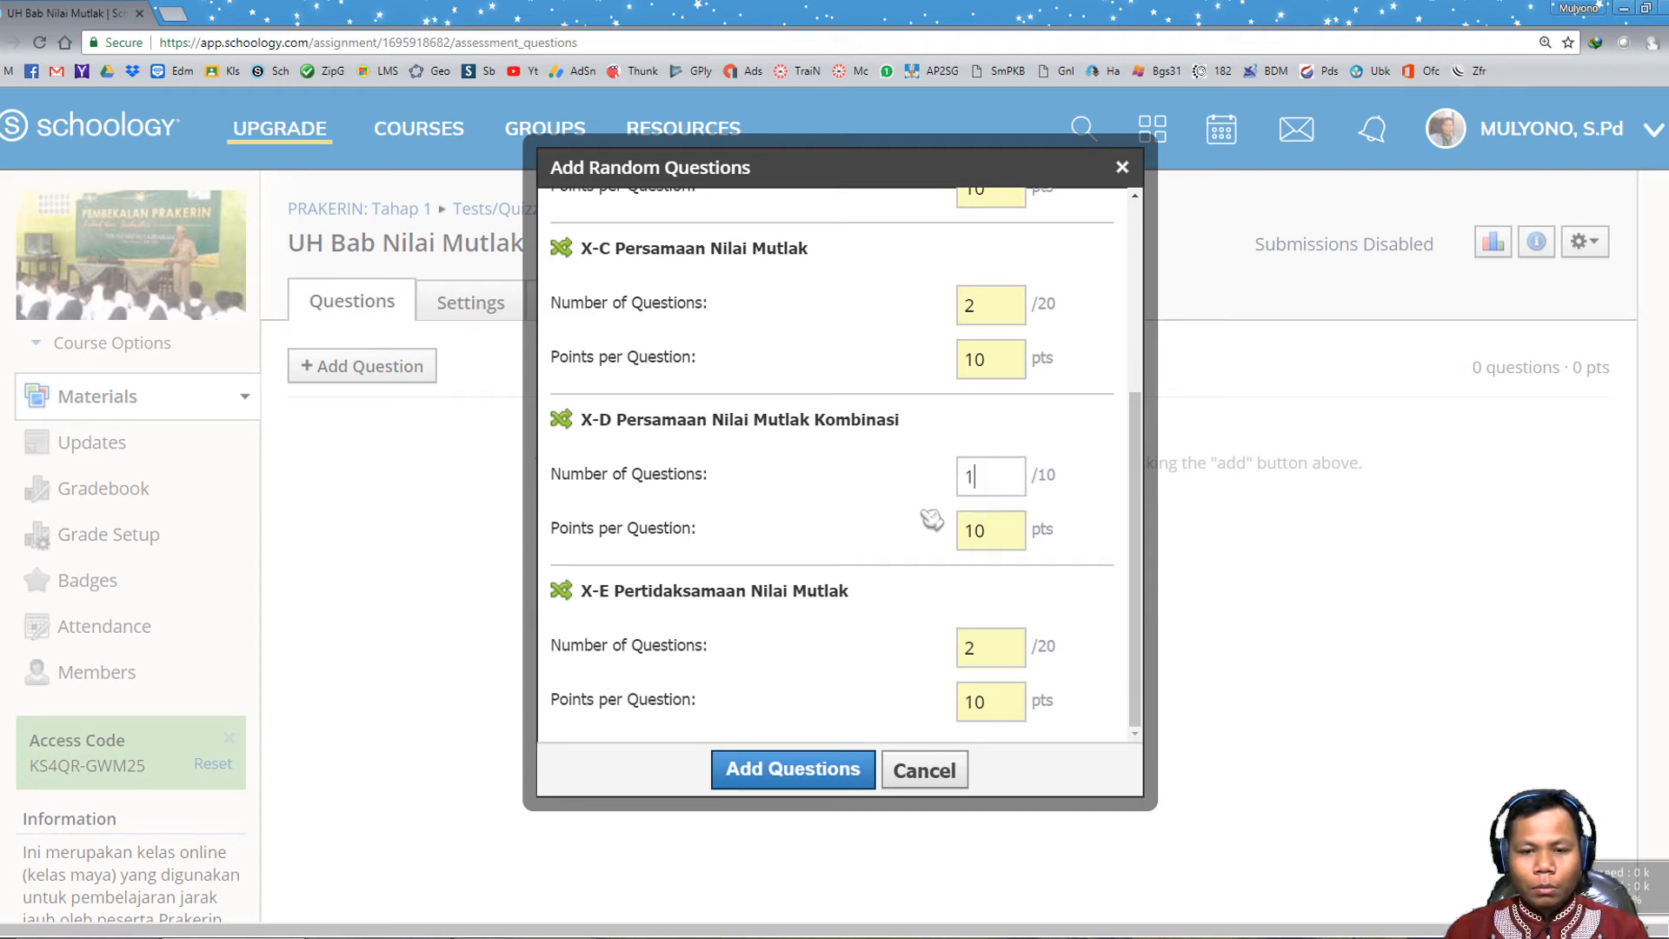
double_click(974, 645)
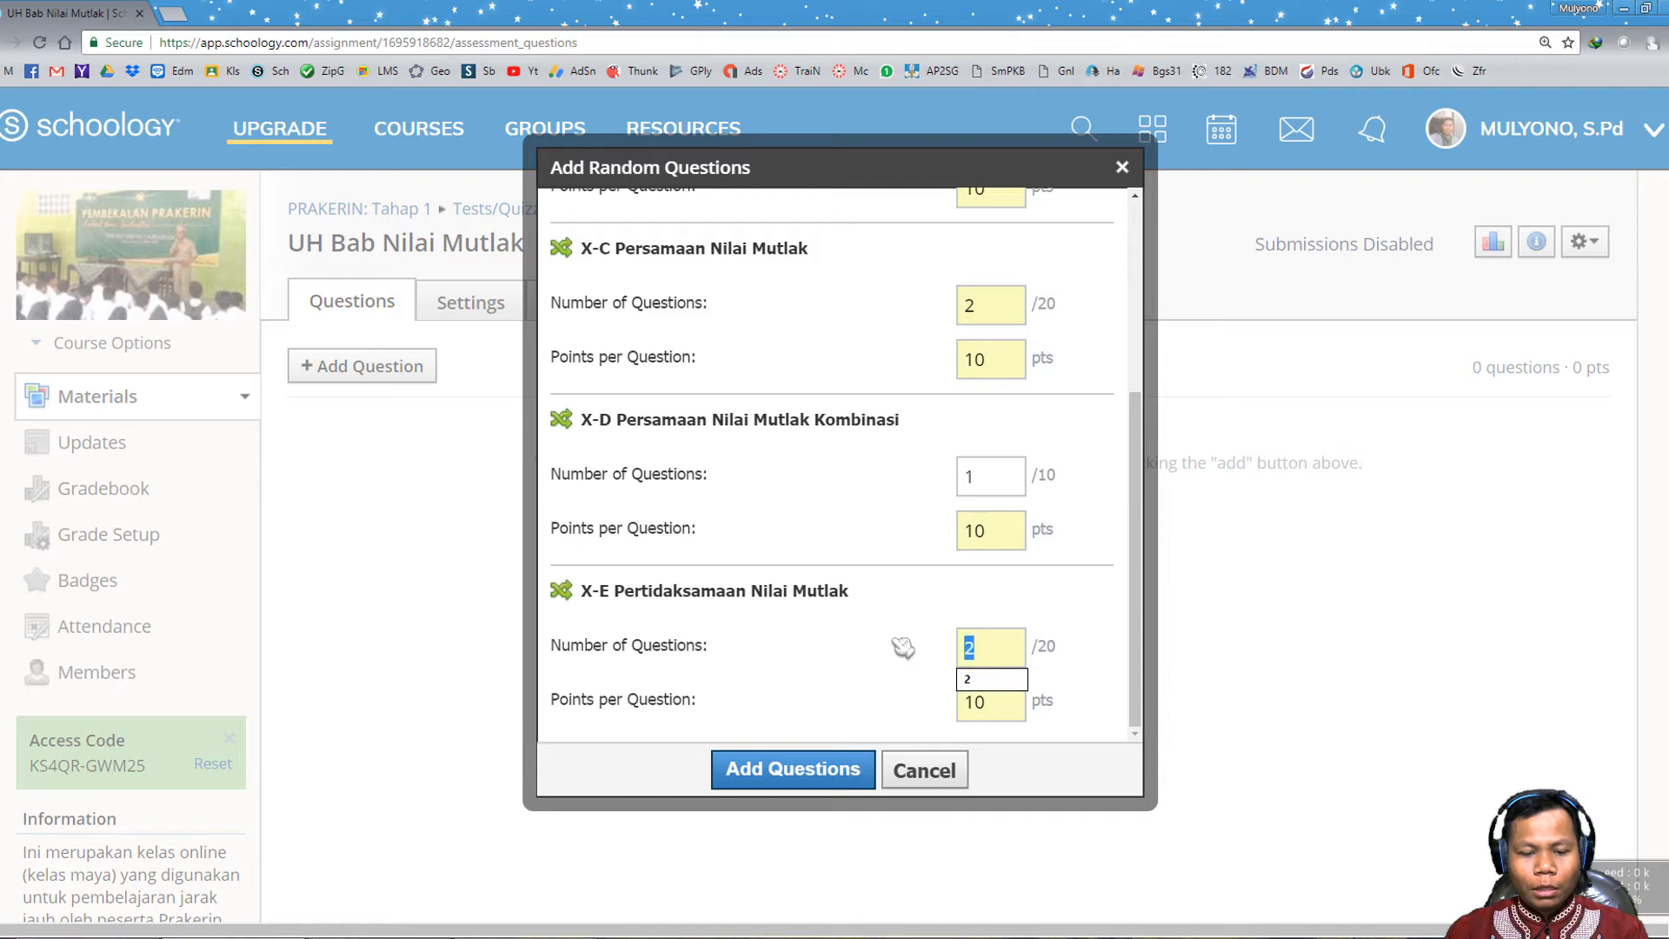
text(3)
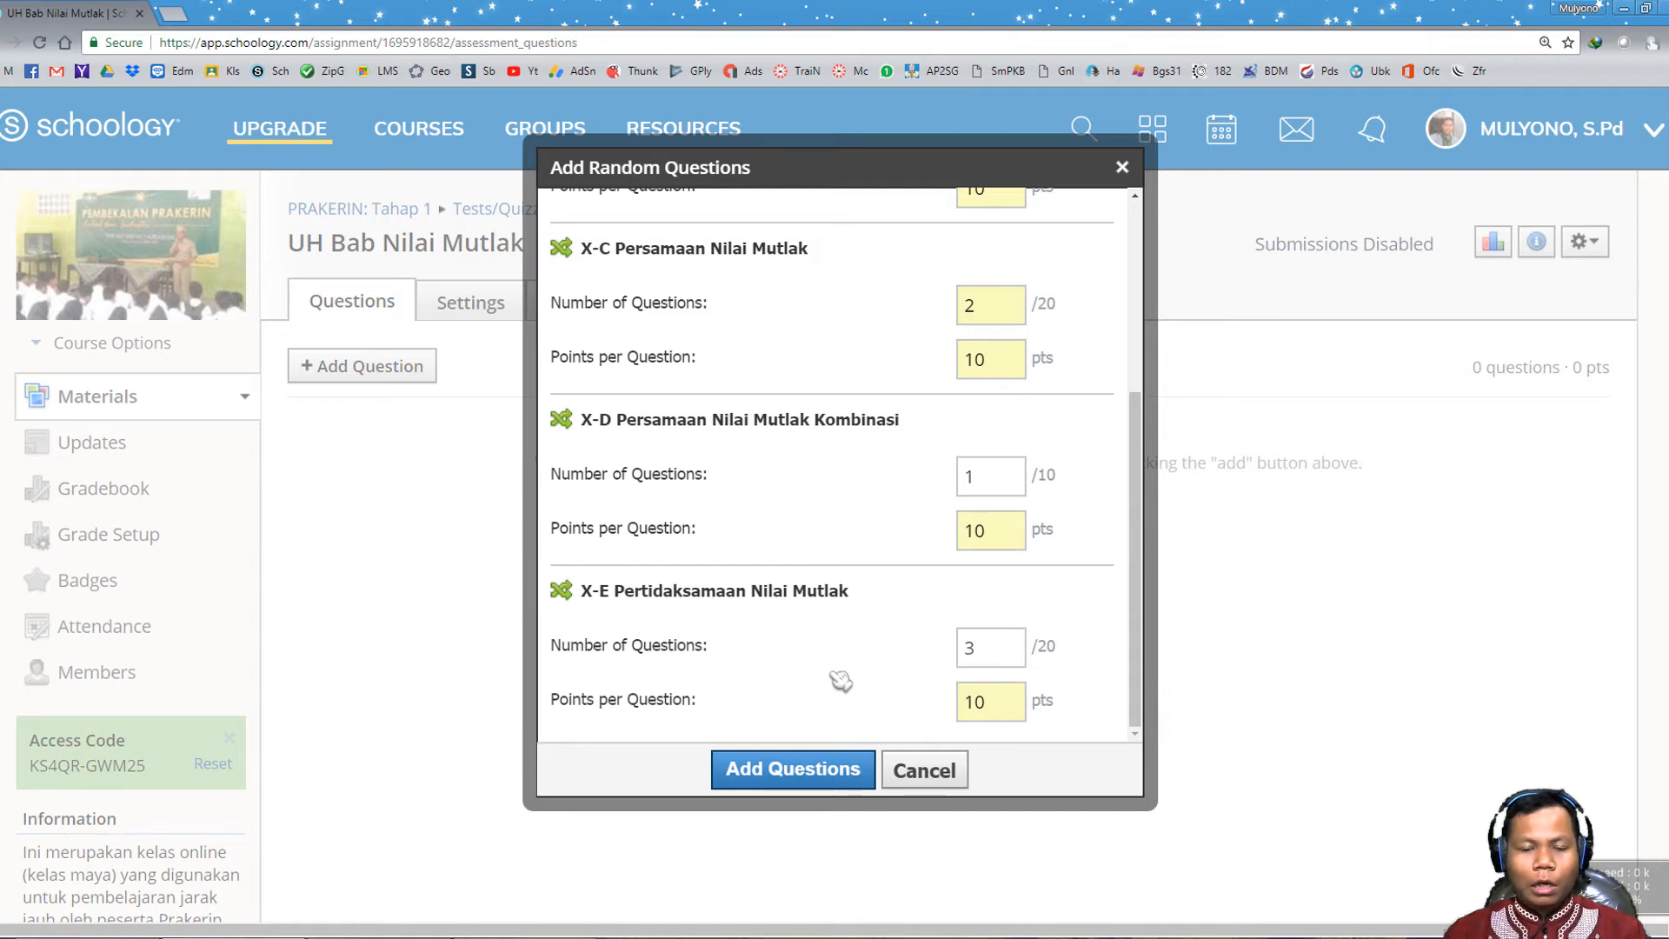
- Check the question counts and points of all five banks and add the random questions to the quiz
scroll(841, 681, up, 4)
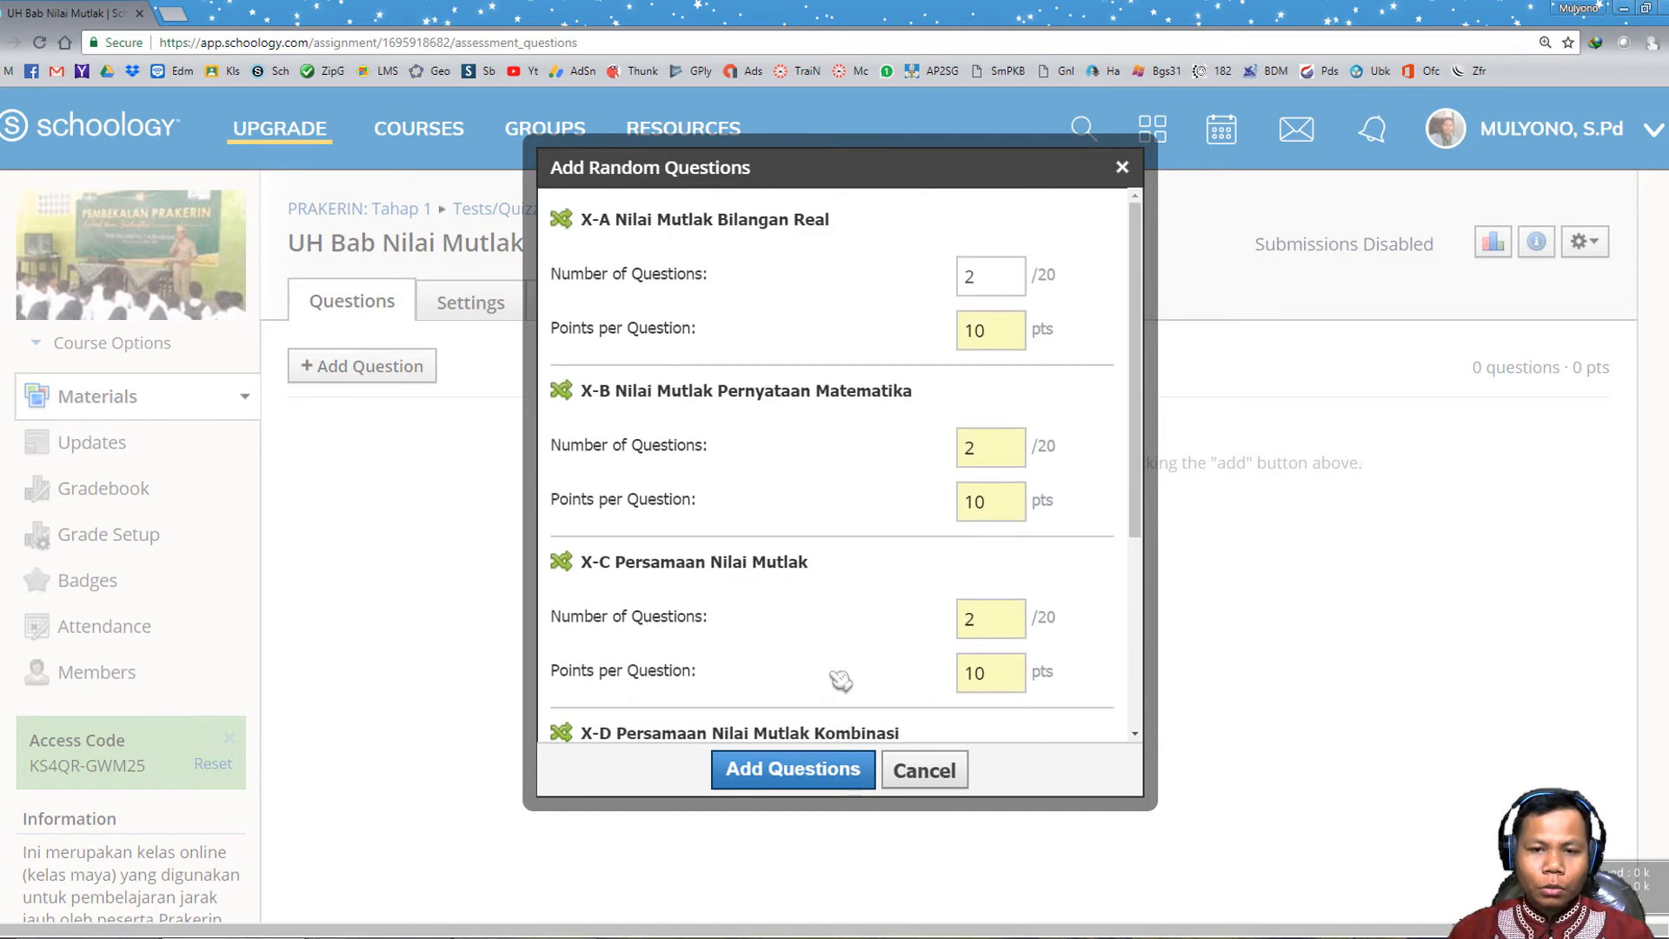
scroll(841, 681, down, 4)
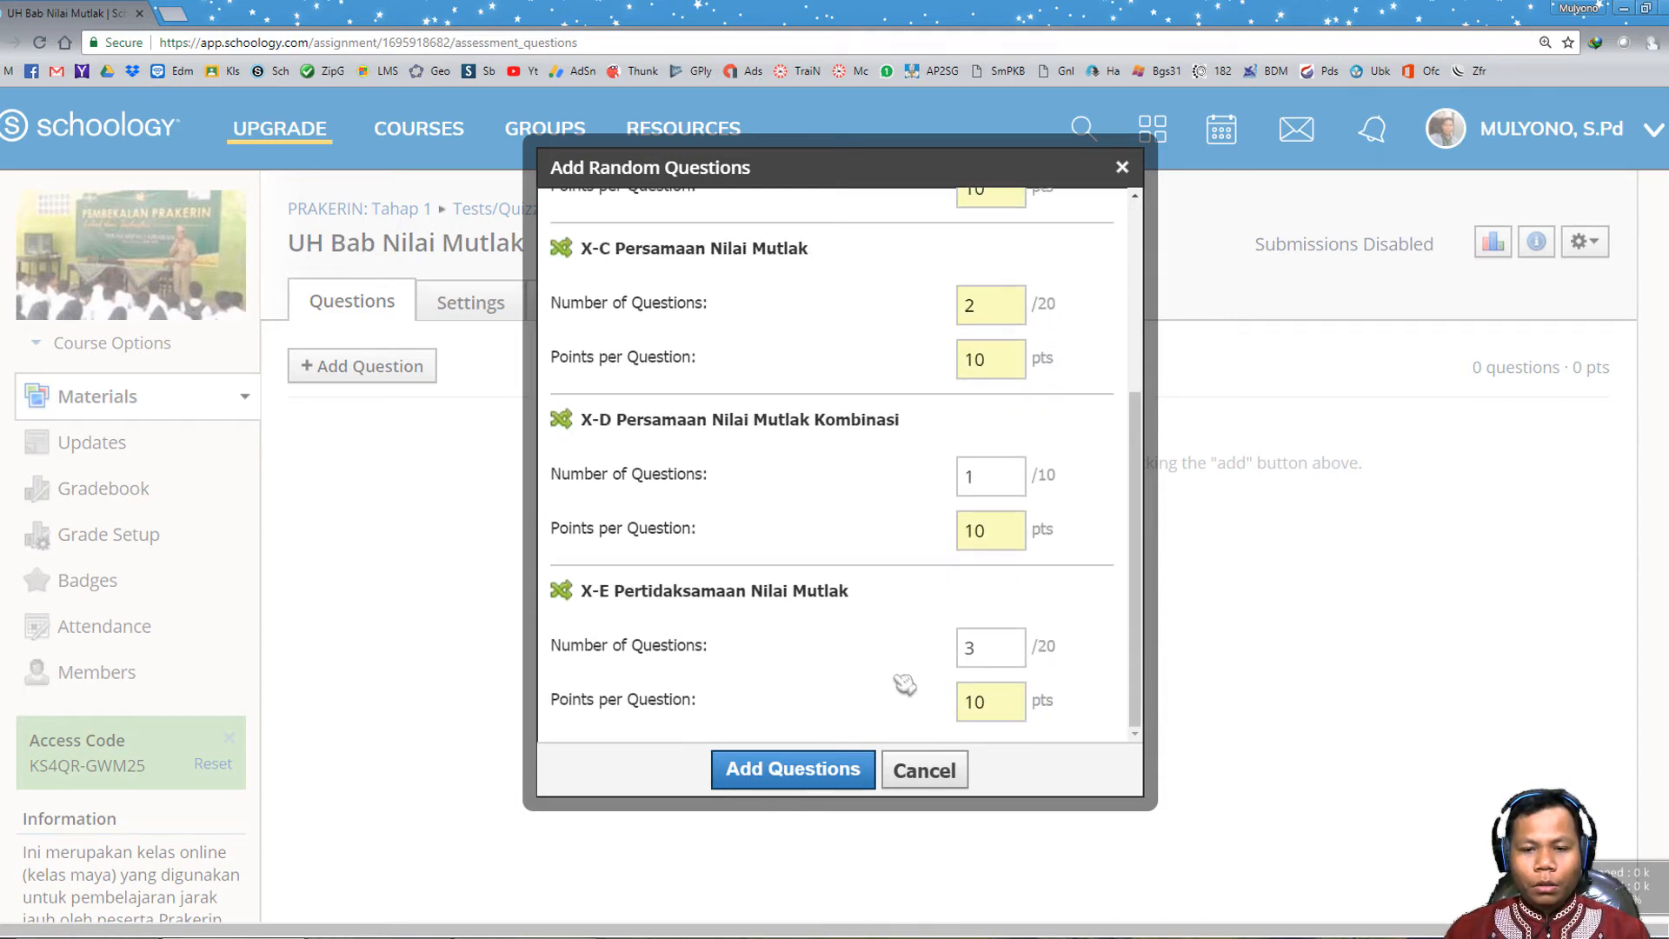
scroll(905, 678, up, 4)
scroll(904, 674, down, 4)
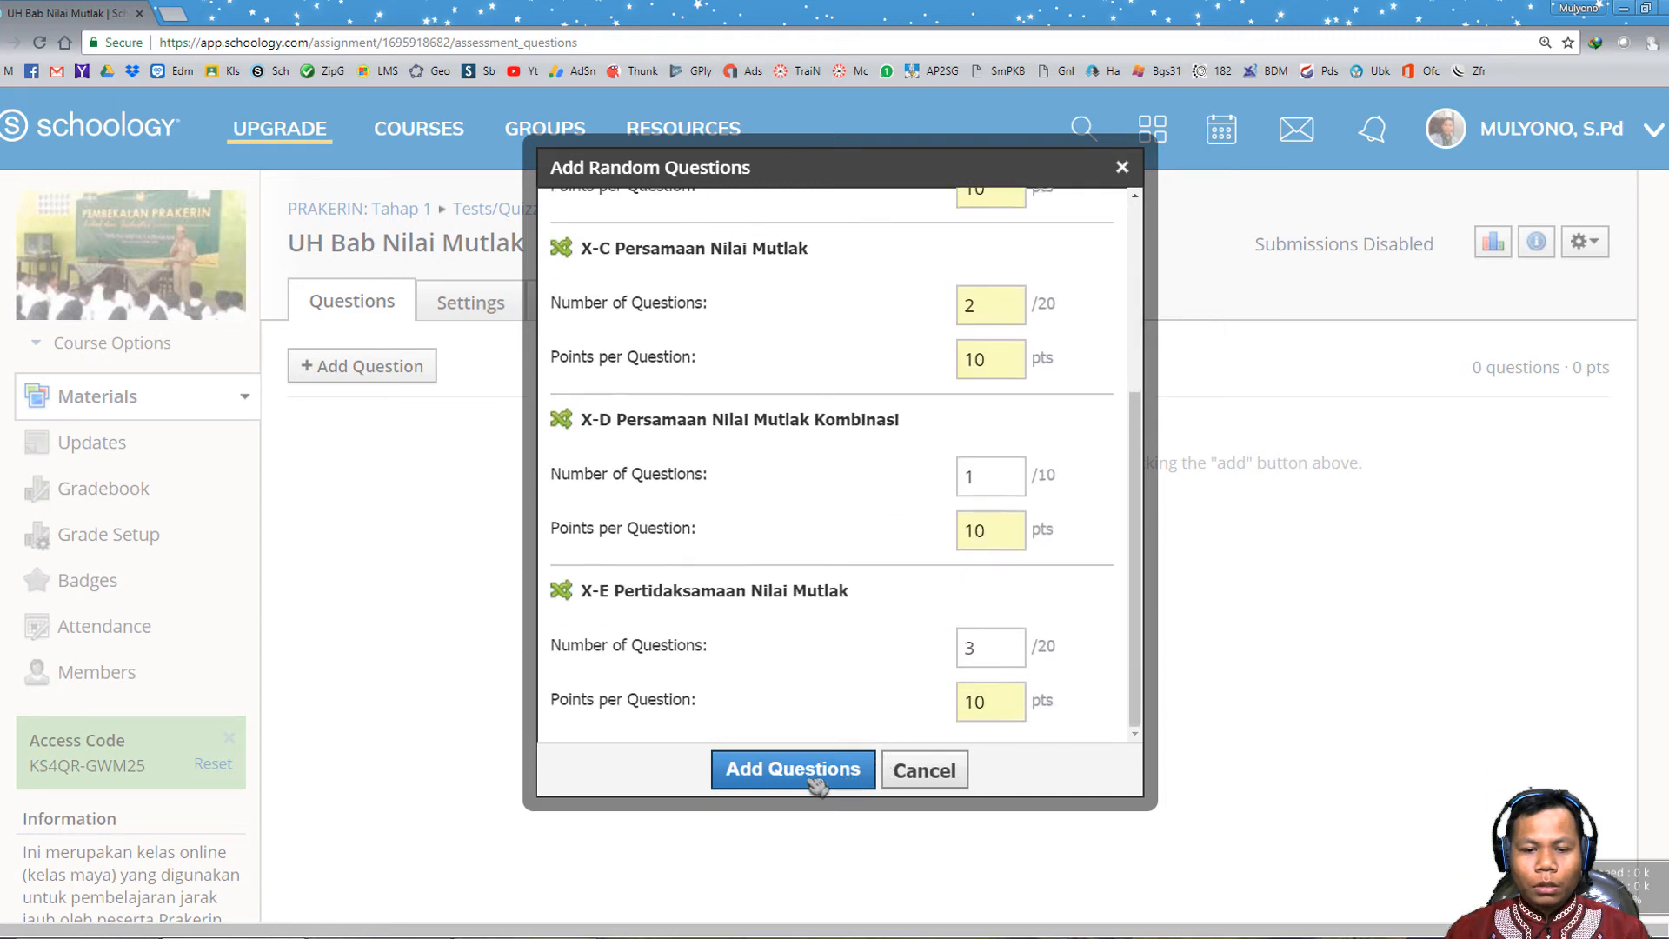
click(736, 774)
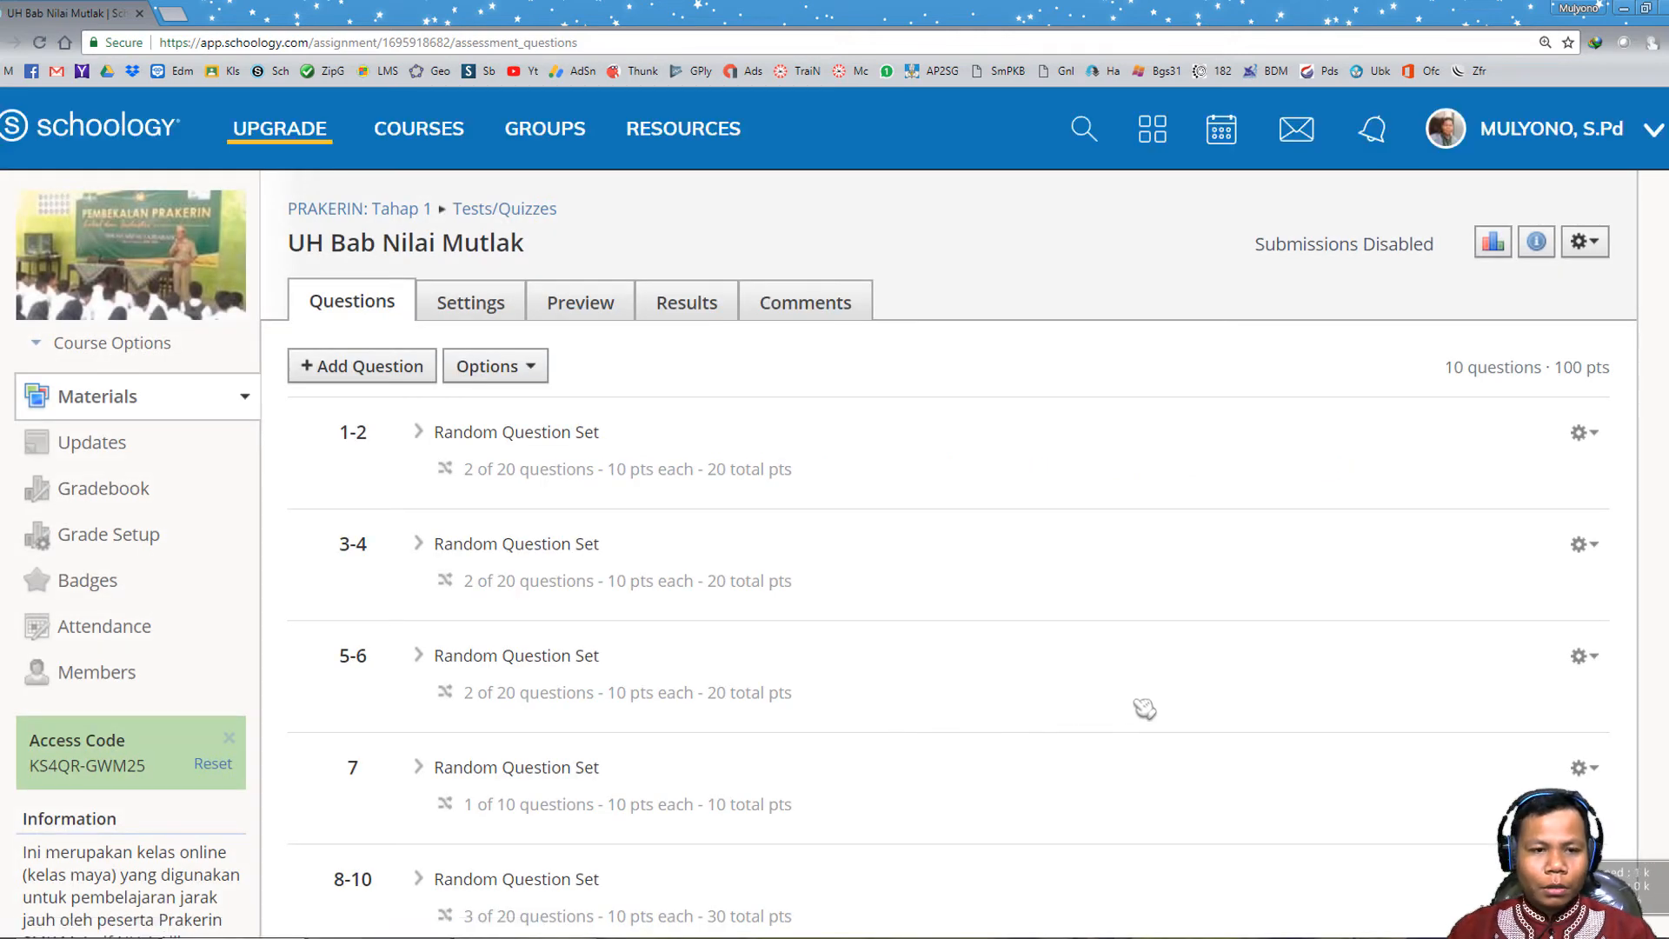
- Look over the added random question sets, open the quiz's settings and set Submissions to Enable
scroll(1144, 708, down, 5)
scroll(1144, 709, up, 3)
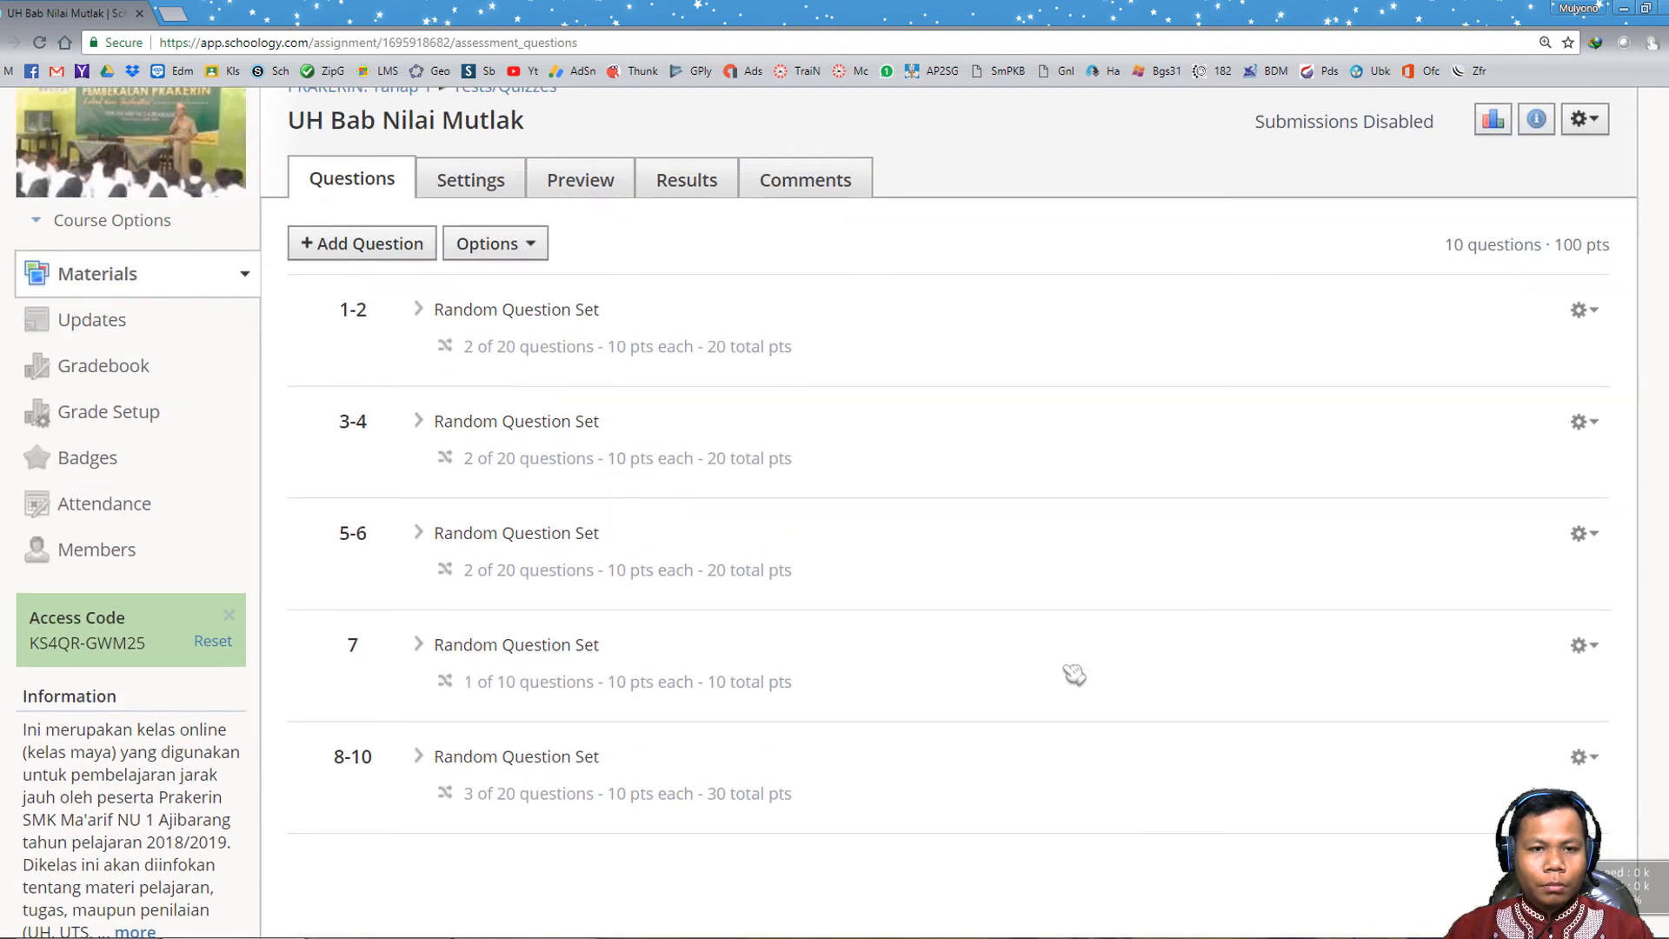
scroll(1073, 675, up, 2)
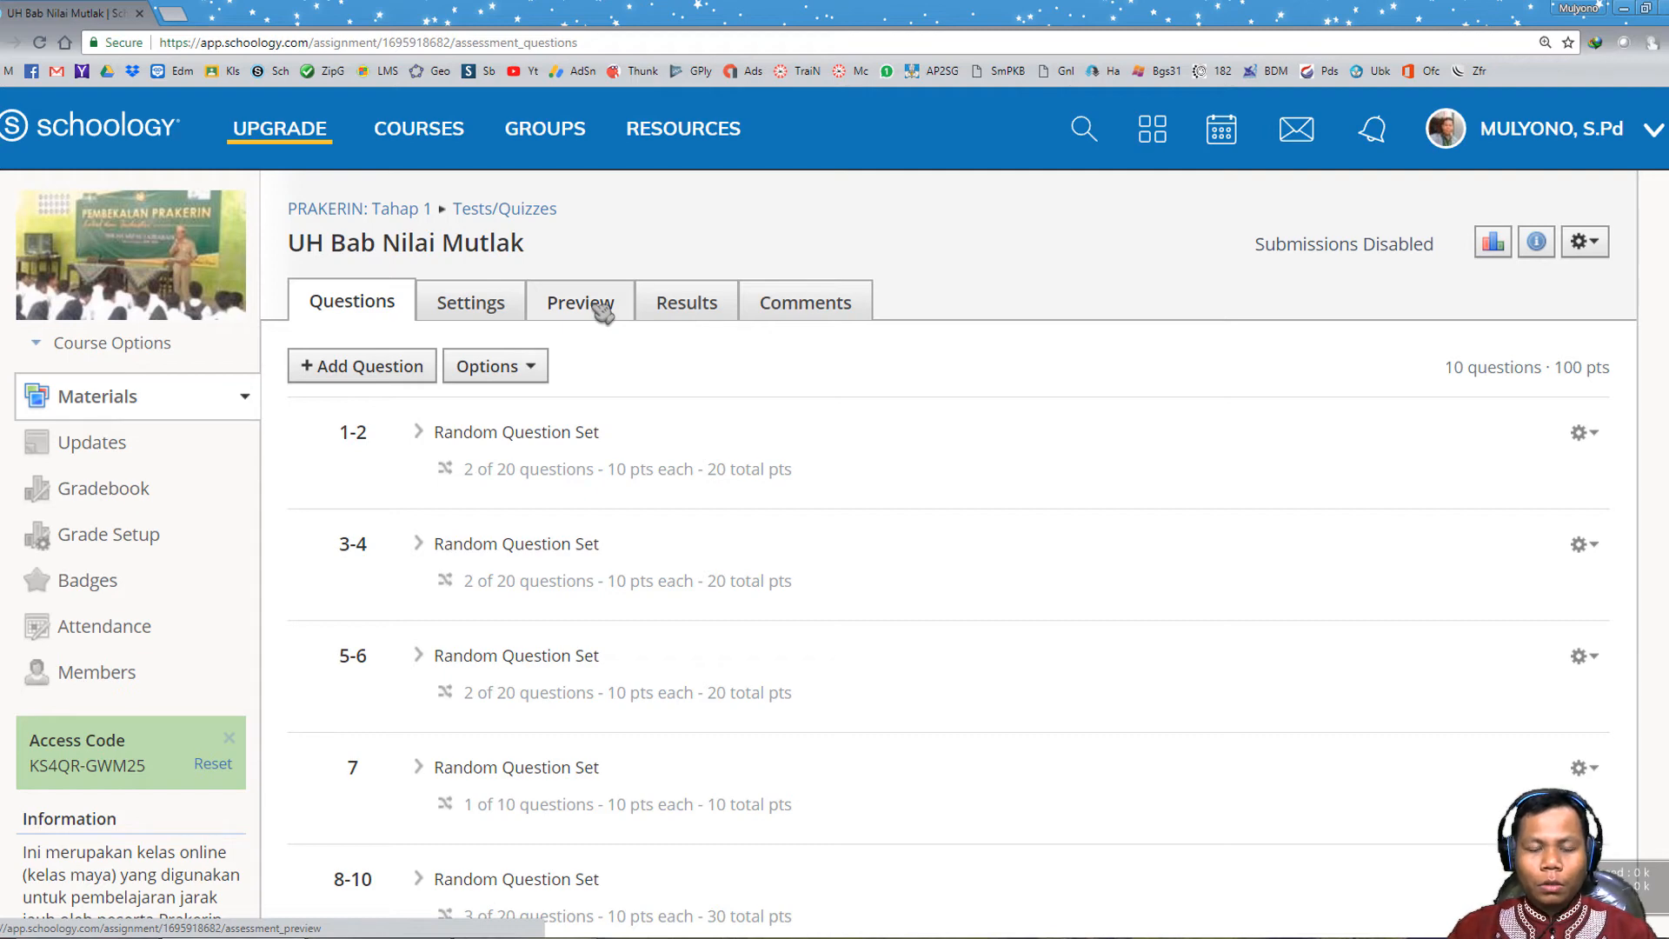
scroll(785, 466, down, 1)
scroll(793, 473, up, 1)
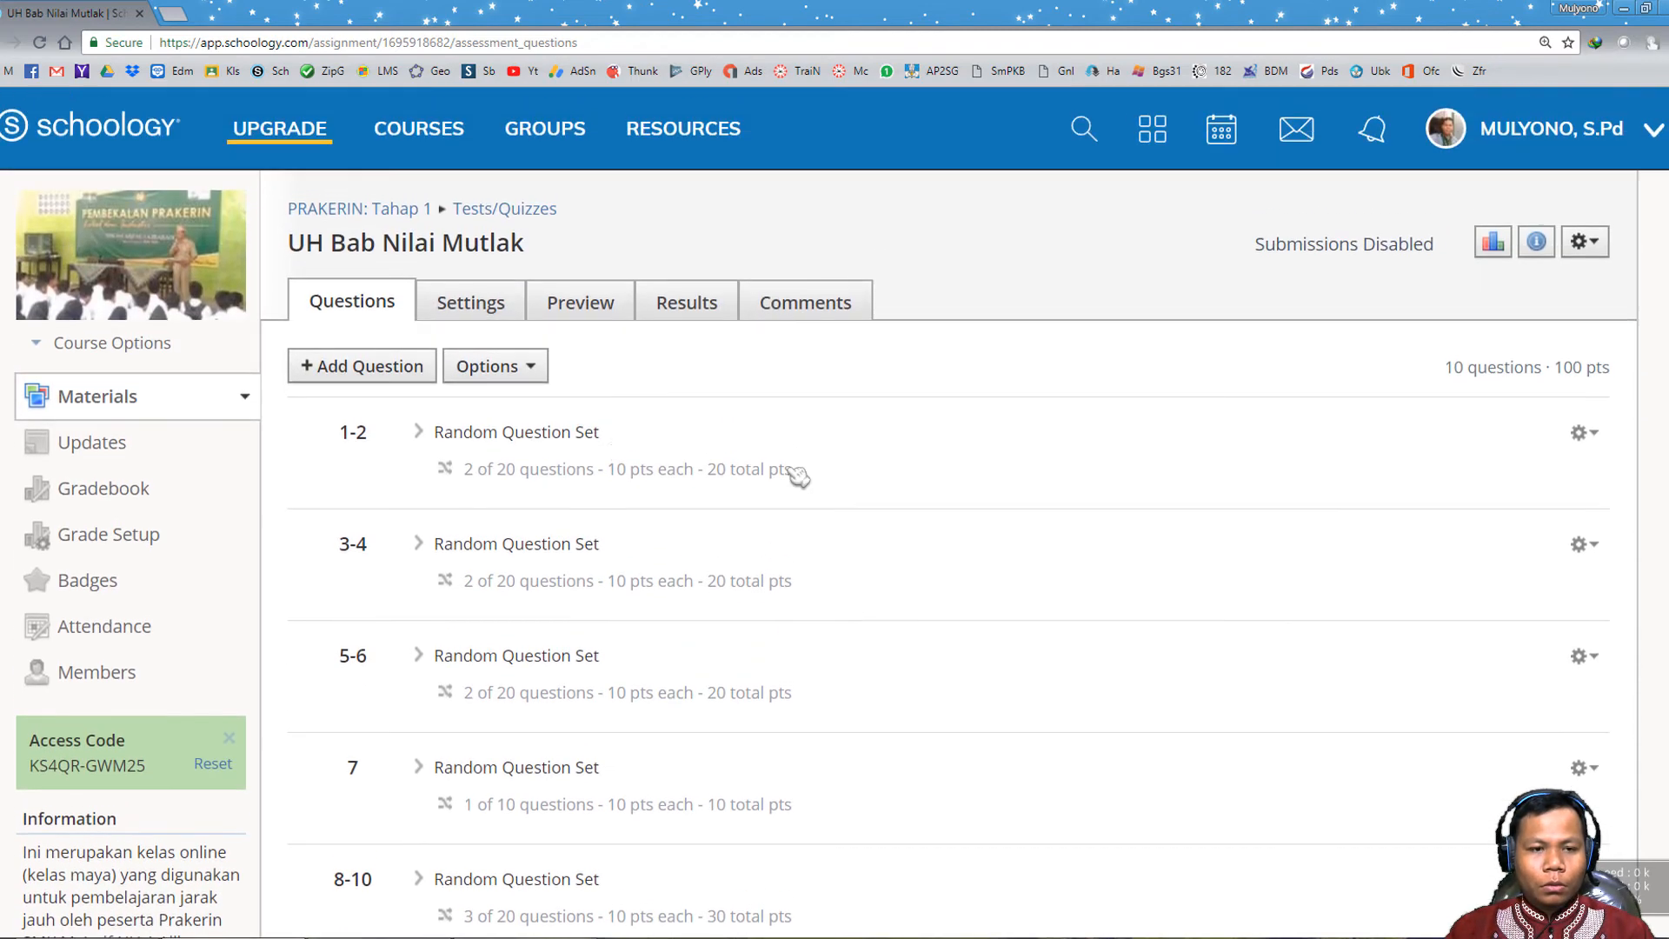
click(481, 308)
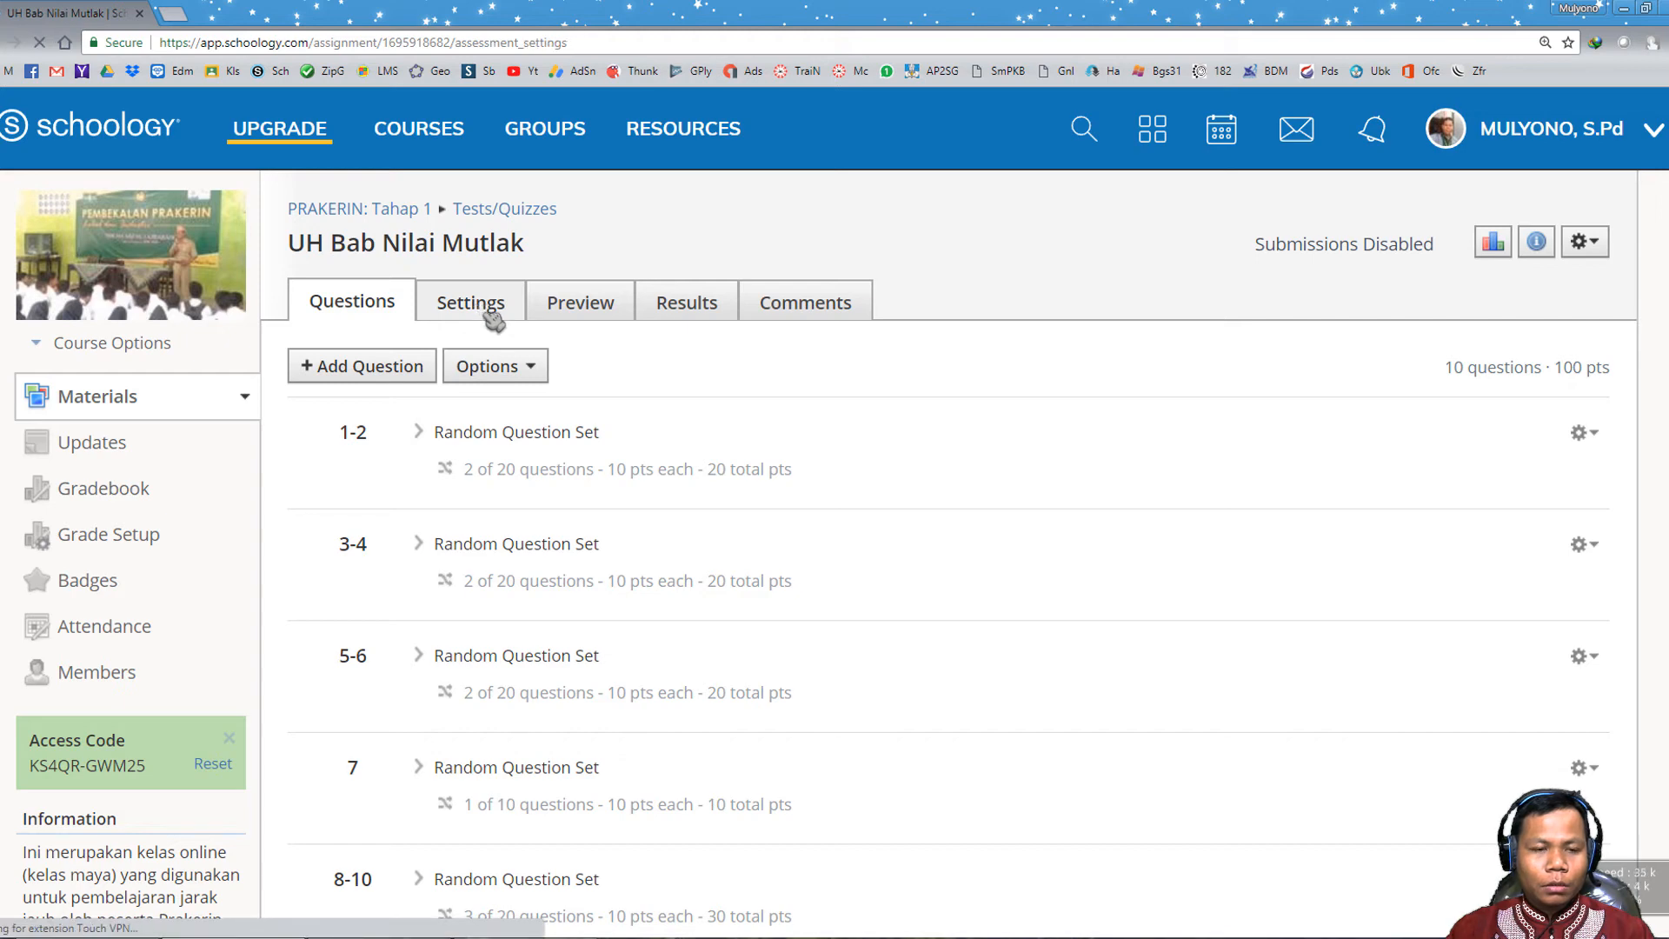
scroll(600, 626, down, 2)
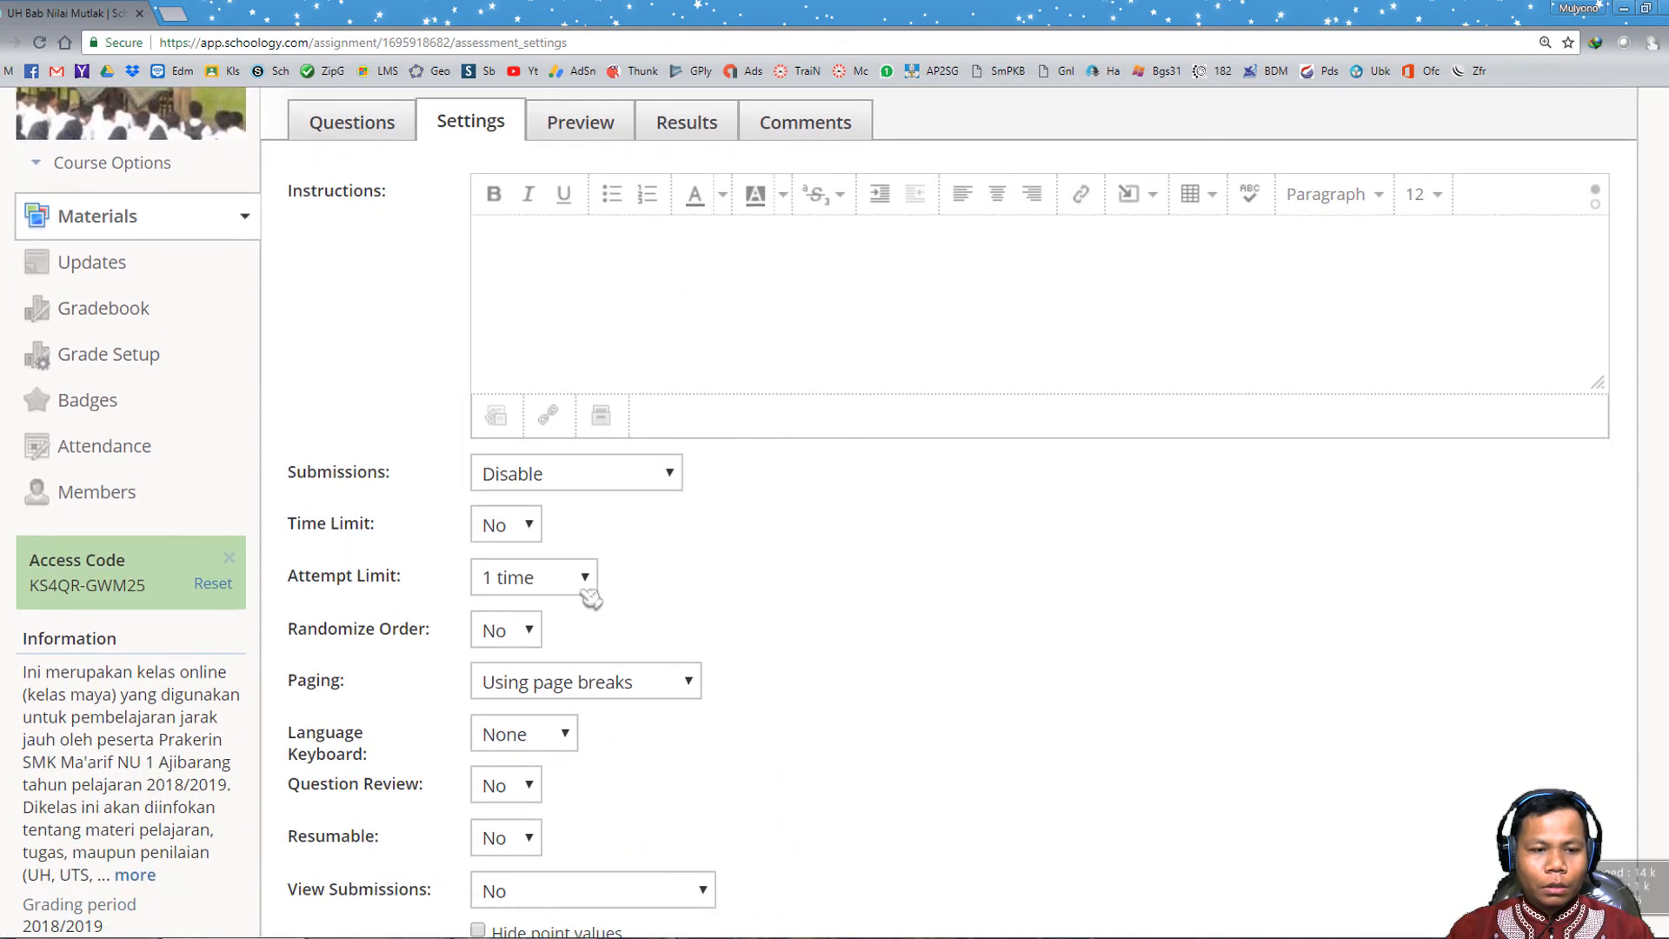
click(588, 474)
click(578, 502)
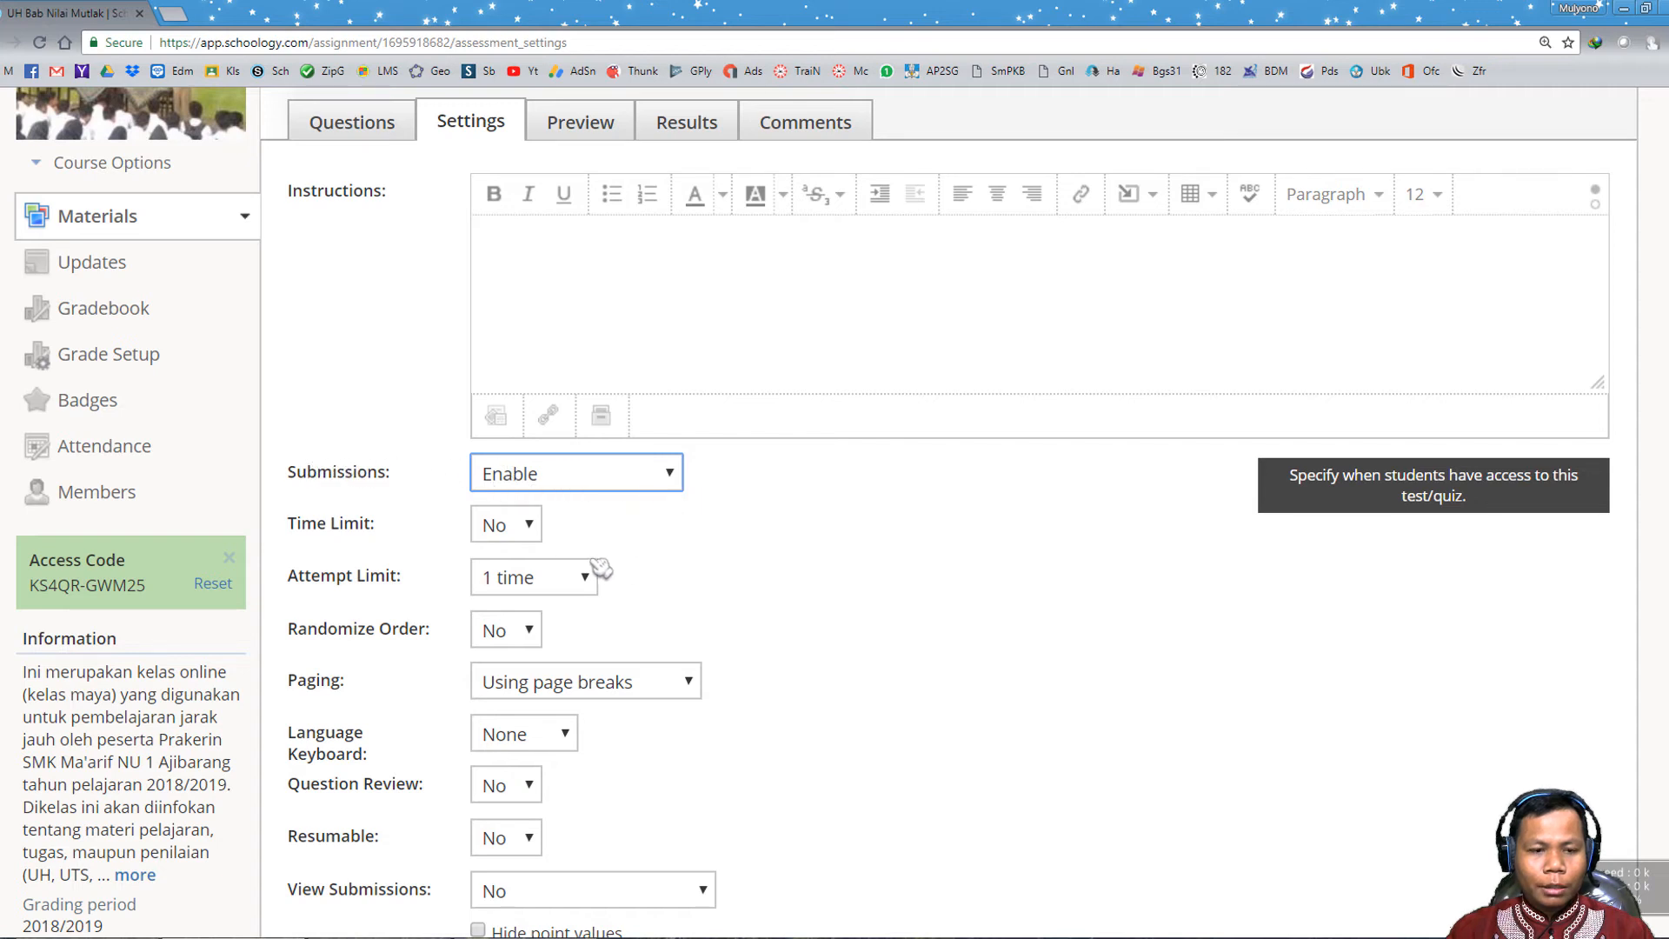
- Turn on the quiz's time limit and set it to 120 minutes
click(495, 532)
click(522, 577)
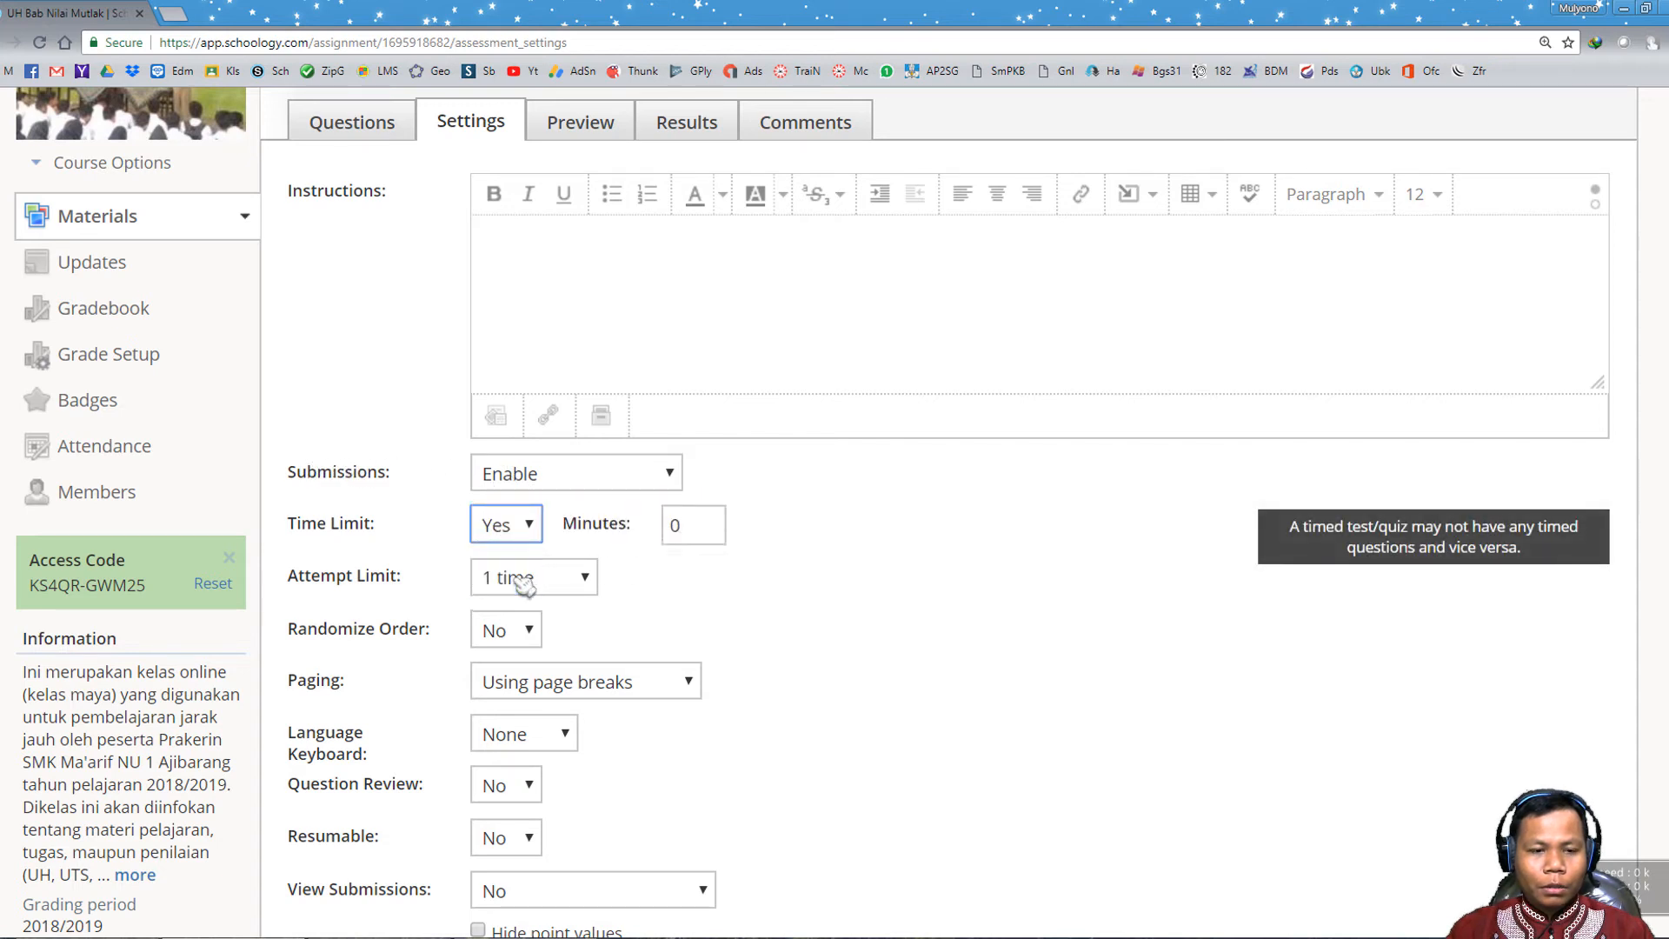
click(695, 527)
key(ctrl+a)
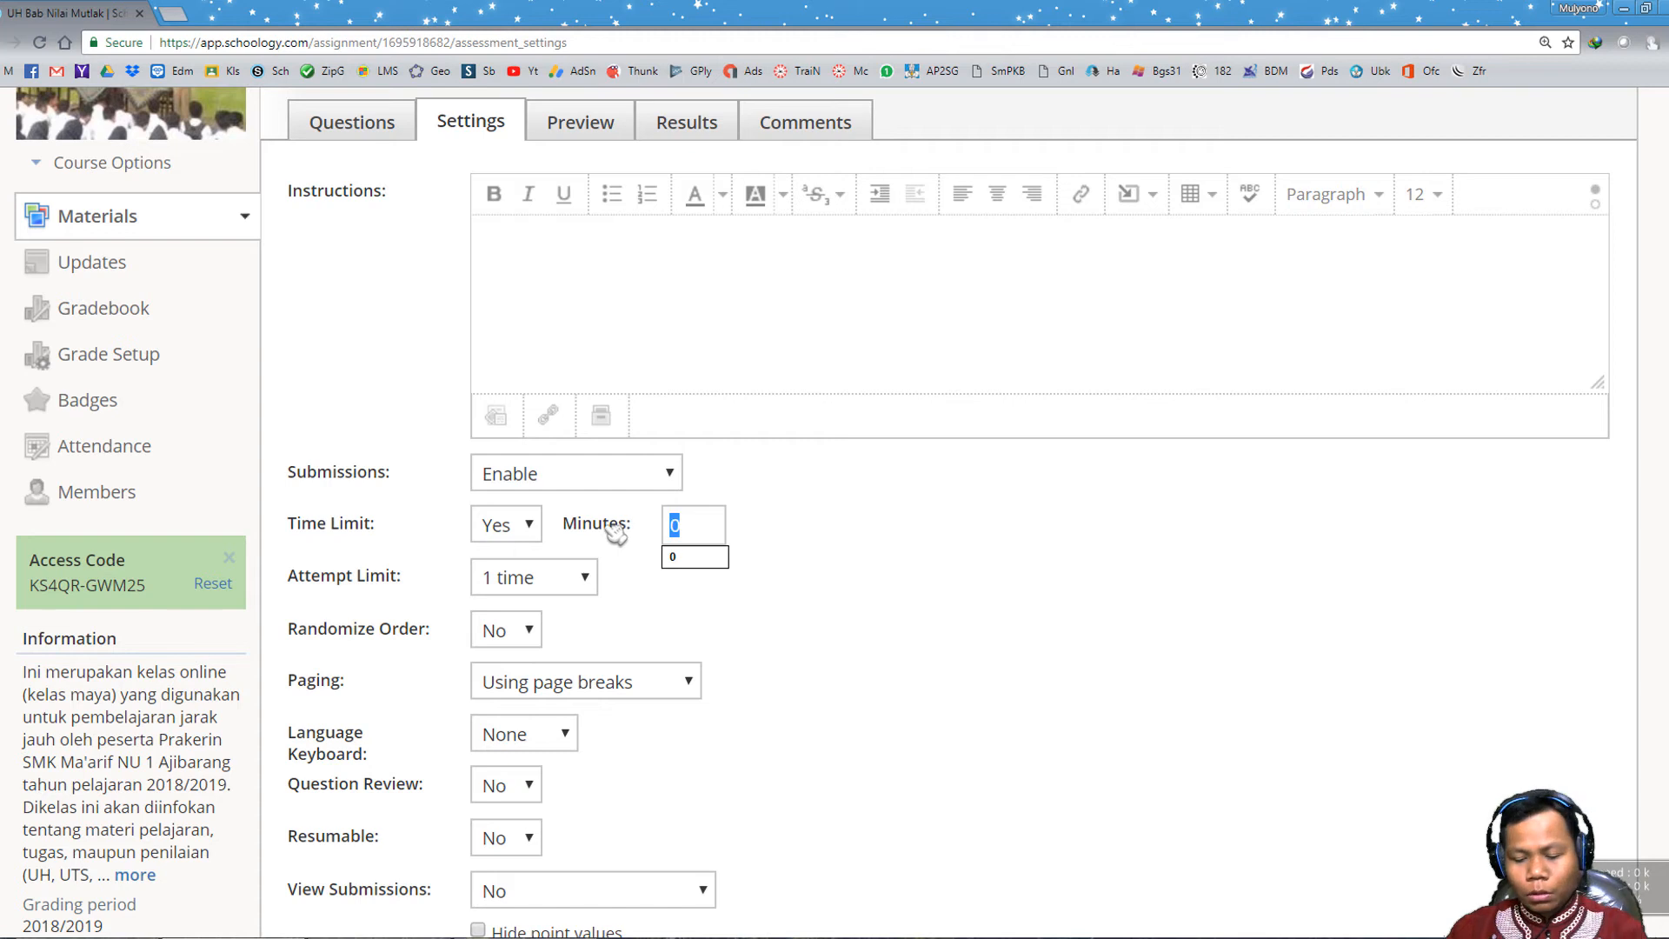
key(BackSpace)
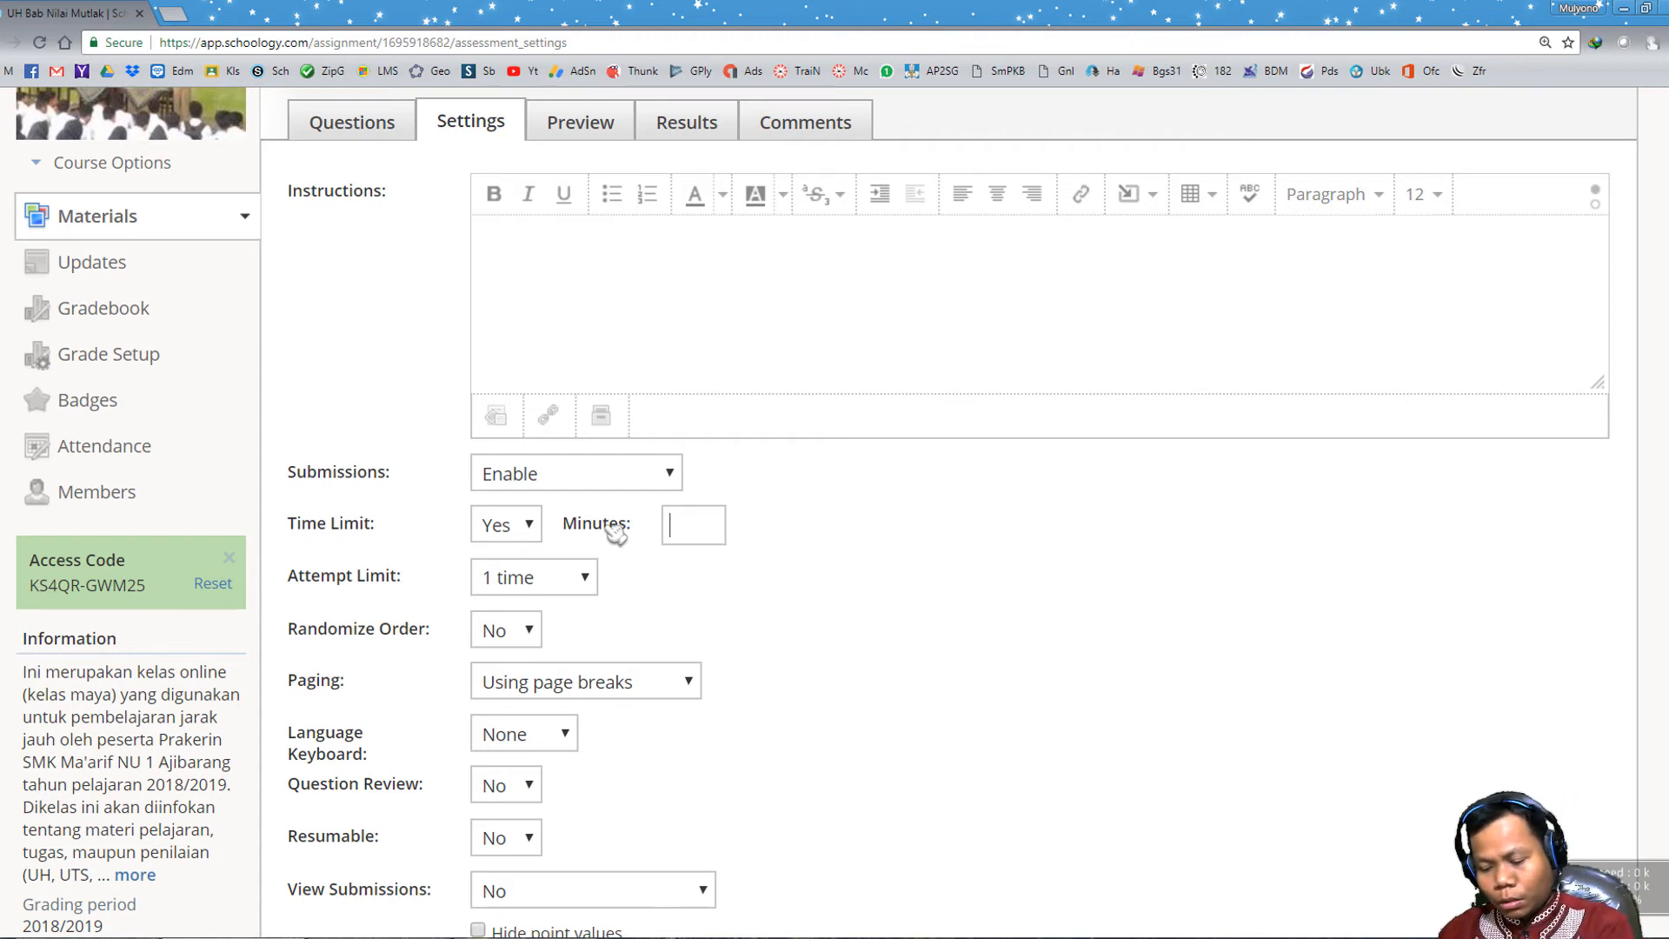
text(120)
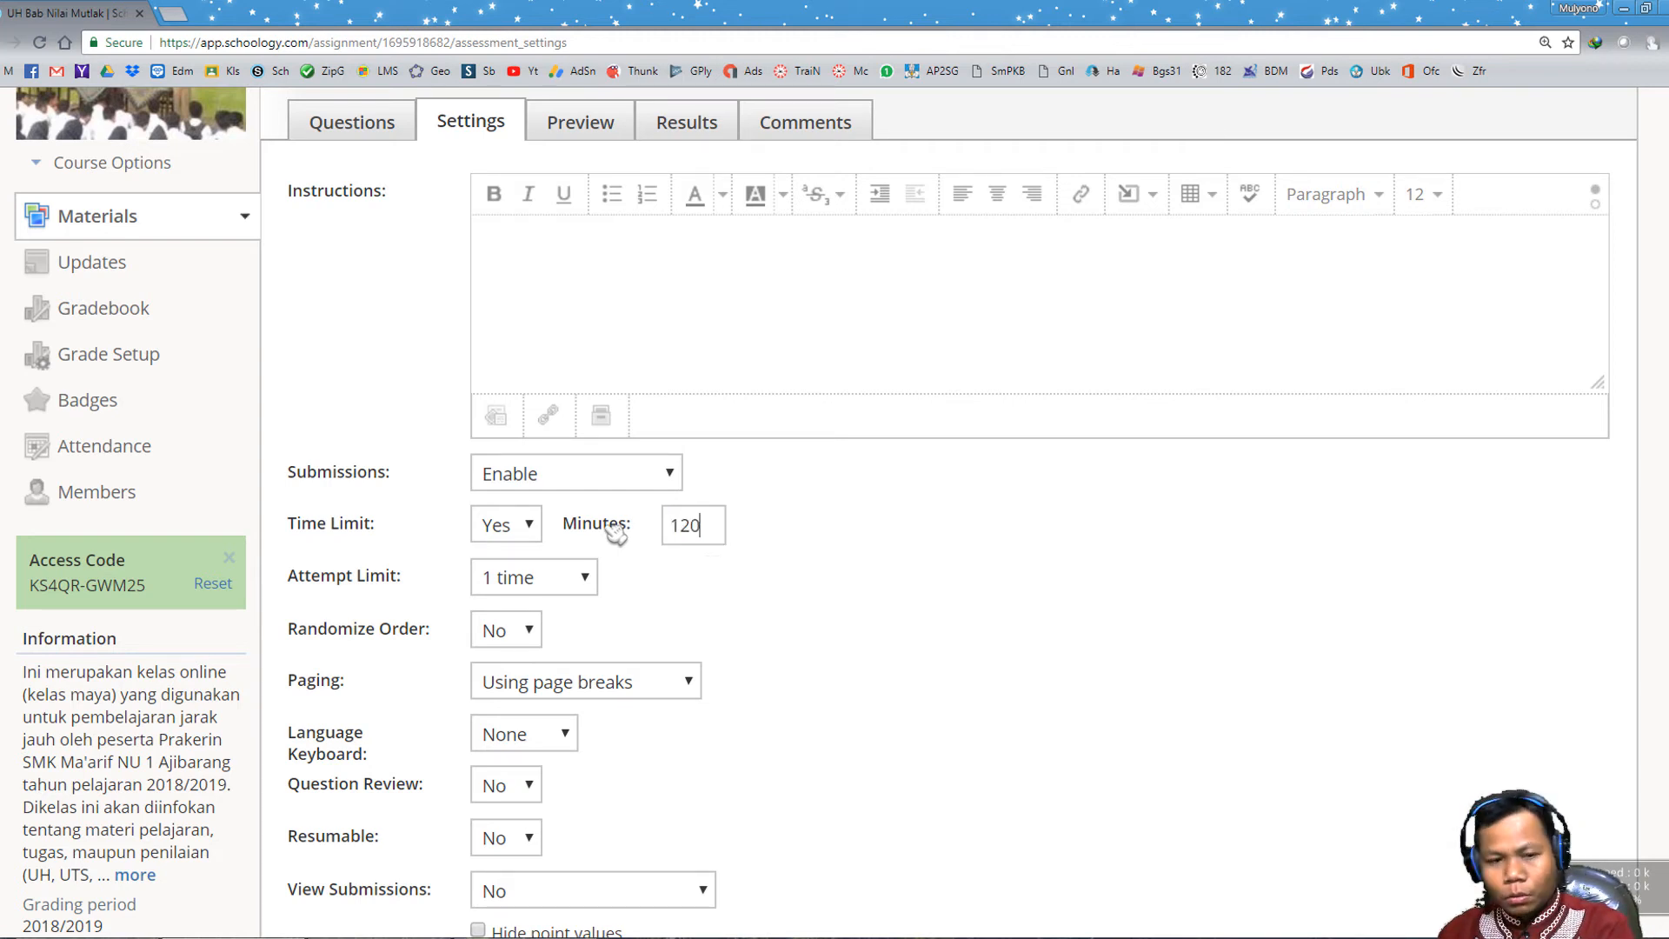
- Set the attempt limit to 2 times and keep grading by highest score
click(578, 580)
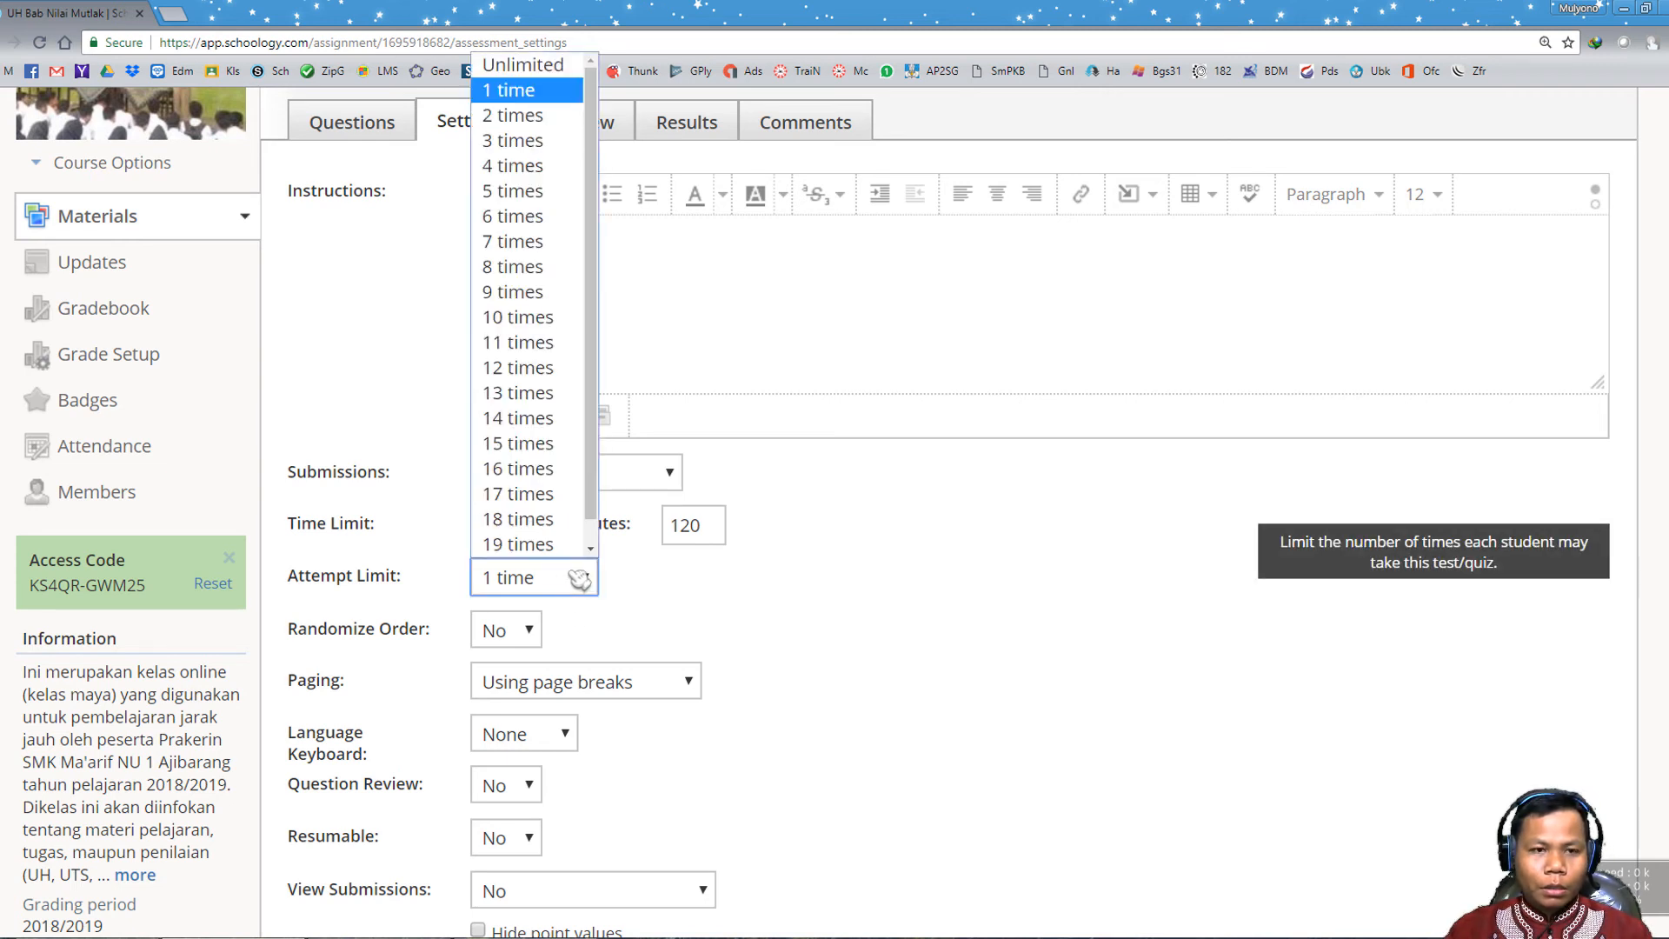
click(526, 115)
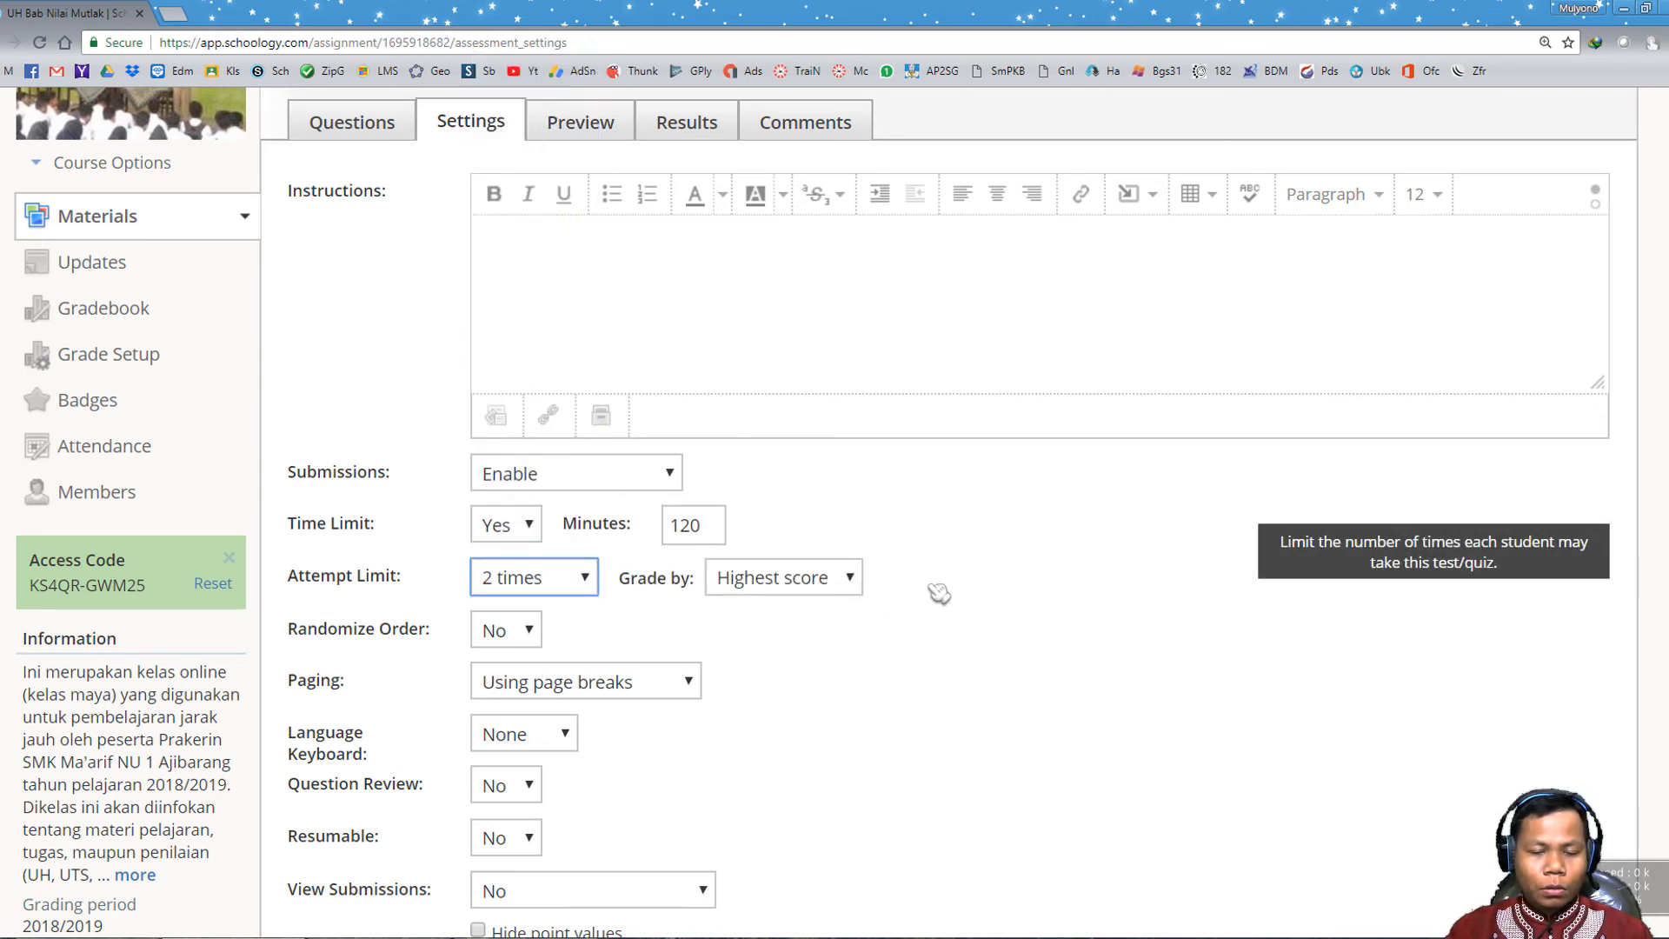
click(836, 581)
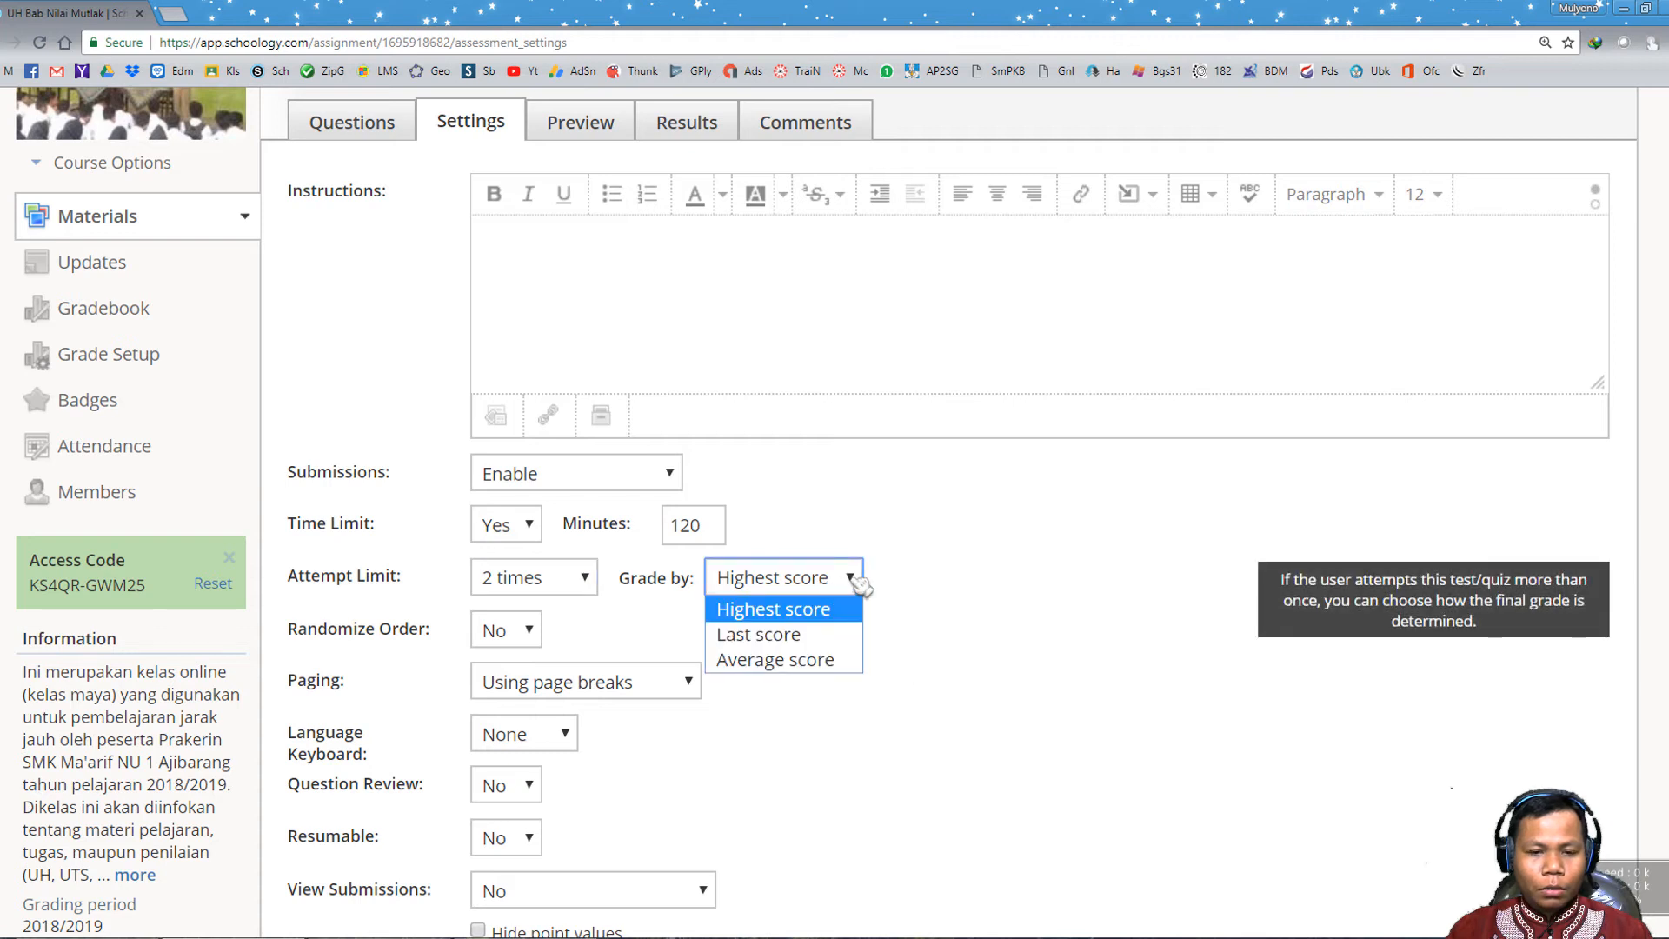
click(951, 584)
- Set Resumable to Yes so students can resume an incomplete submission
scroll(951, 584, down, 1)
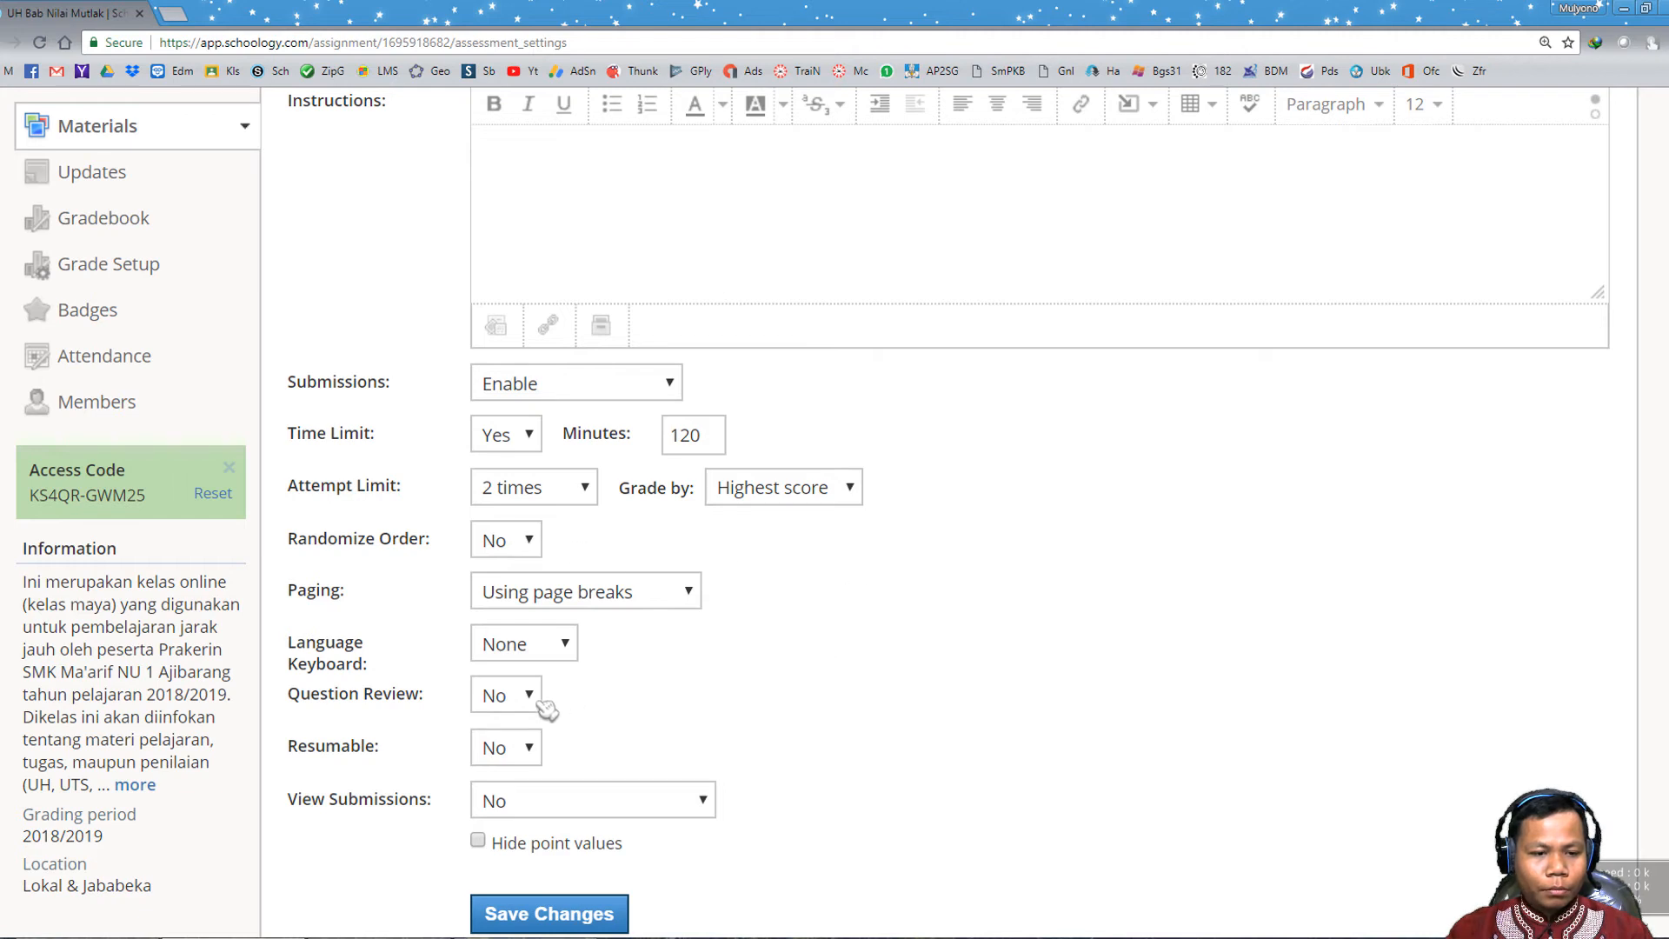
click(533, 758)
click(522, 803)
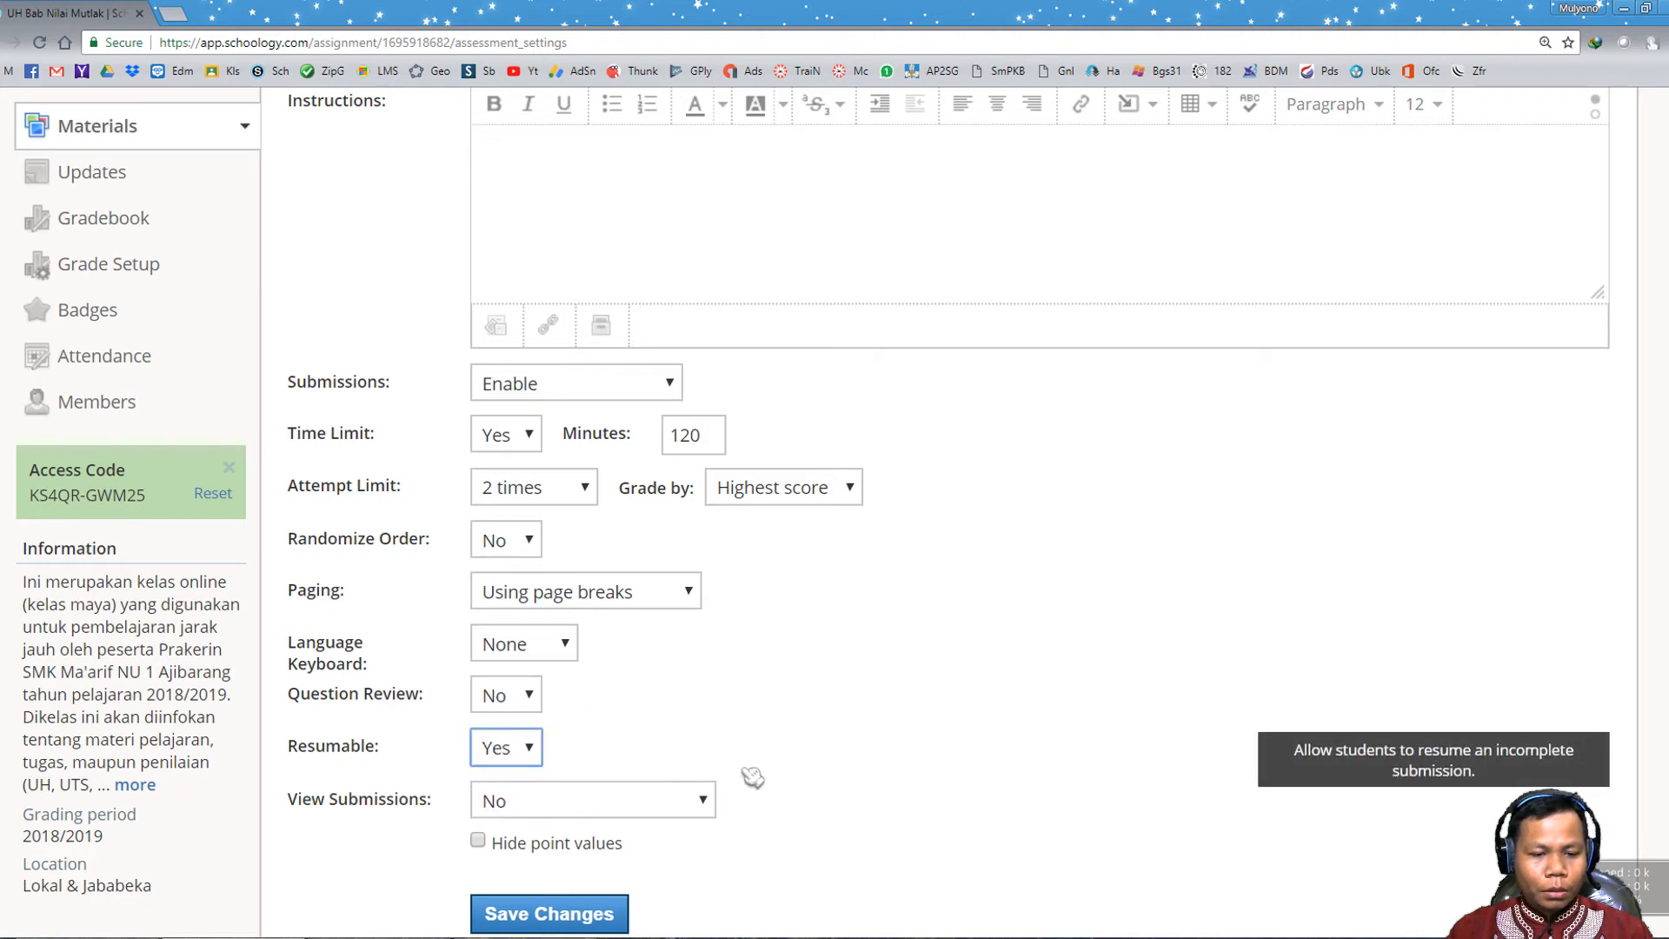
scroll(868, 758, down, 2)
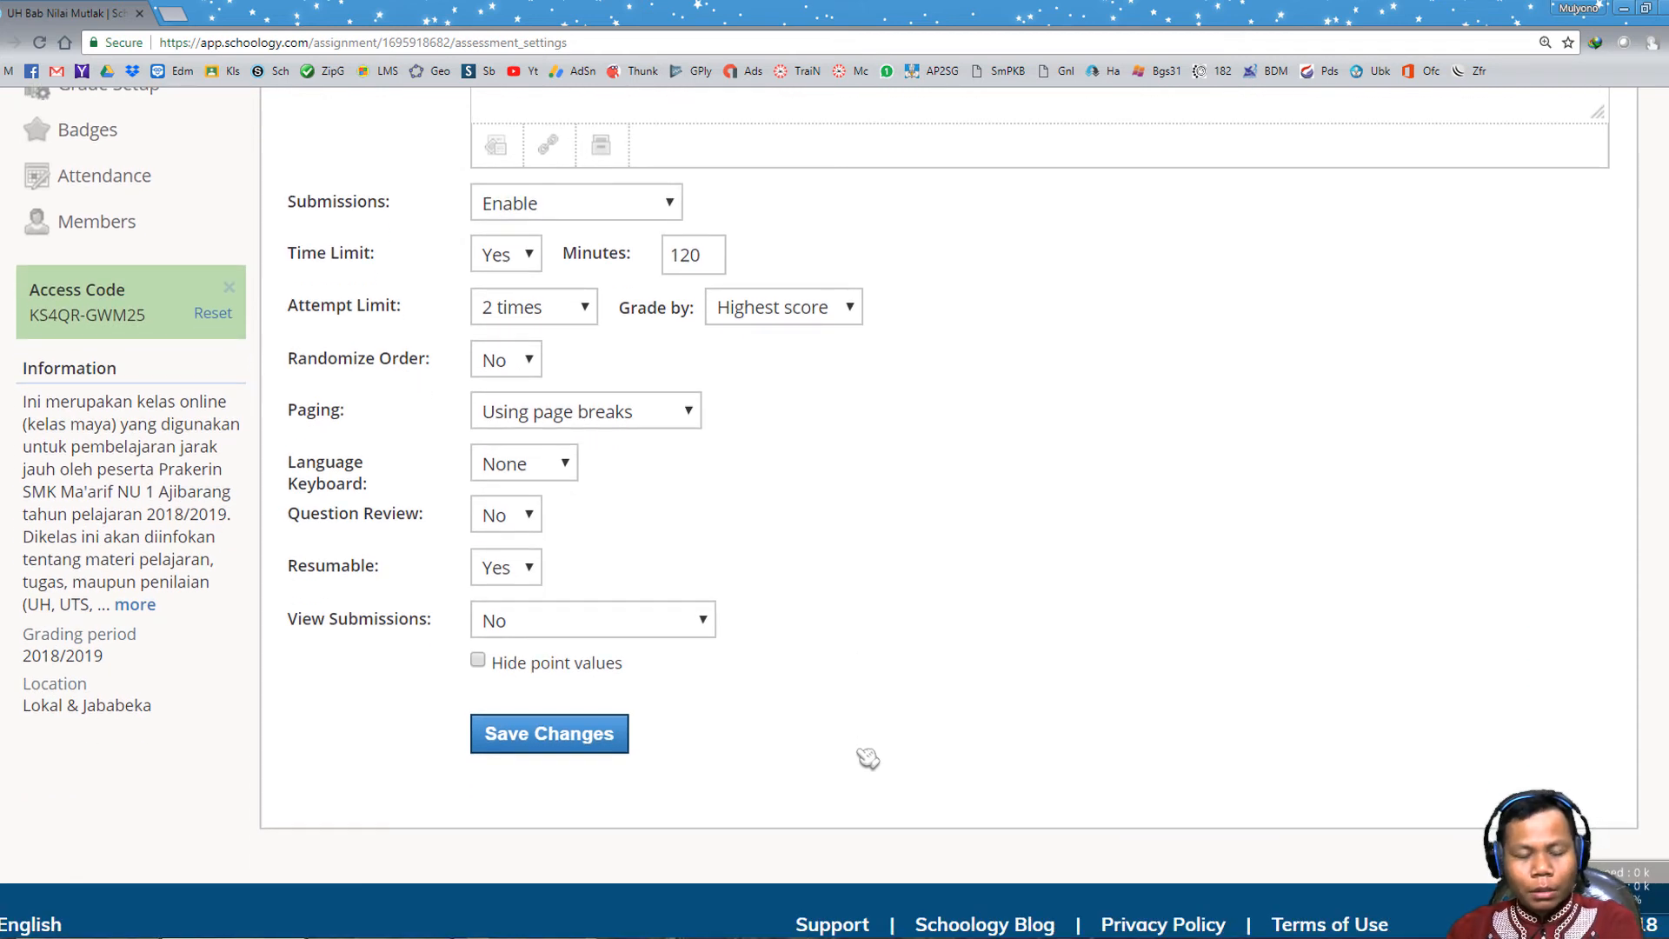
- Set View Submissions to Yes so students can see their quiz results, and save the quiz settings
click(582, 622)
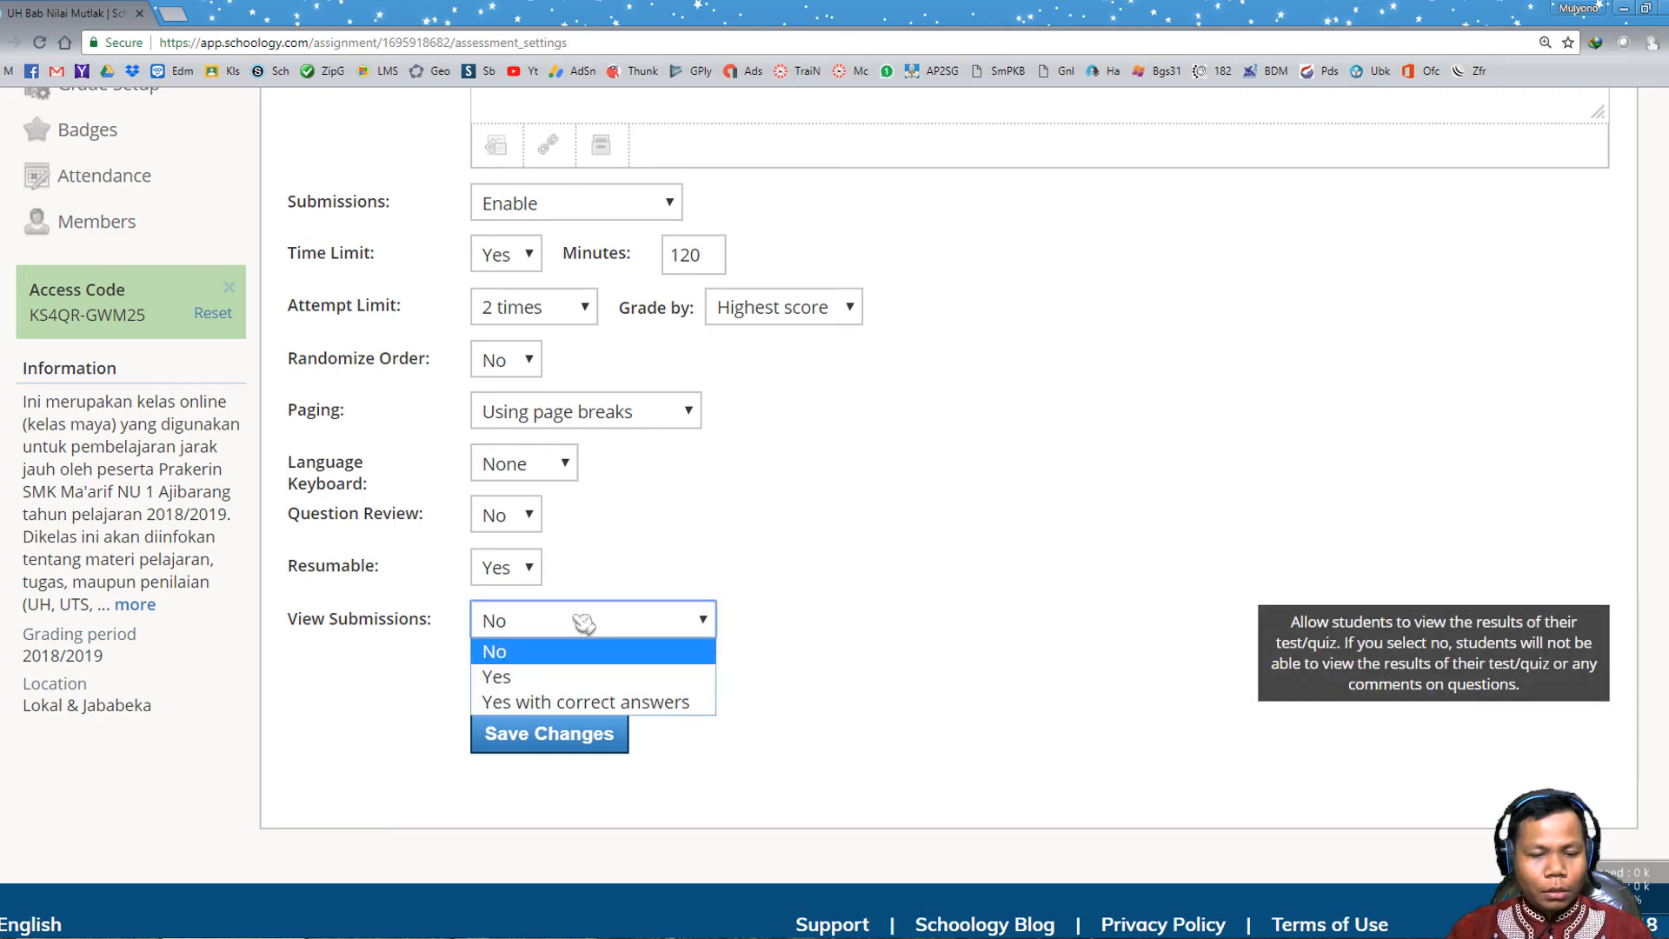
click(558, 683)
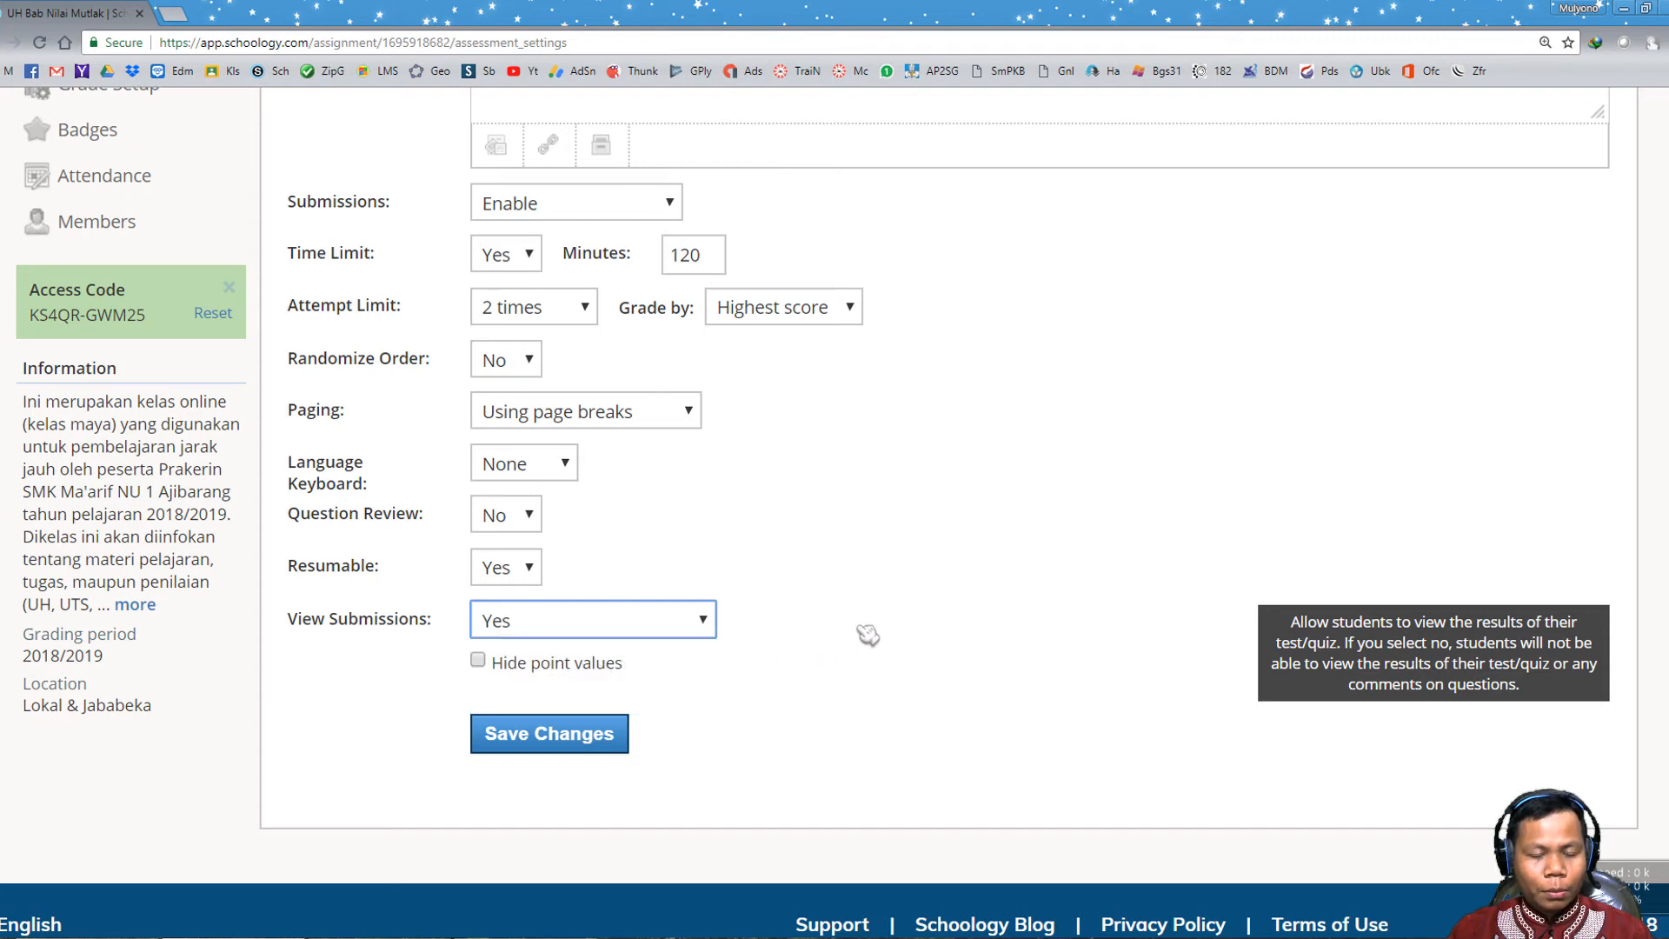
click(562, 633)
click(565, 627)
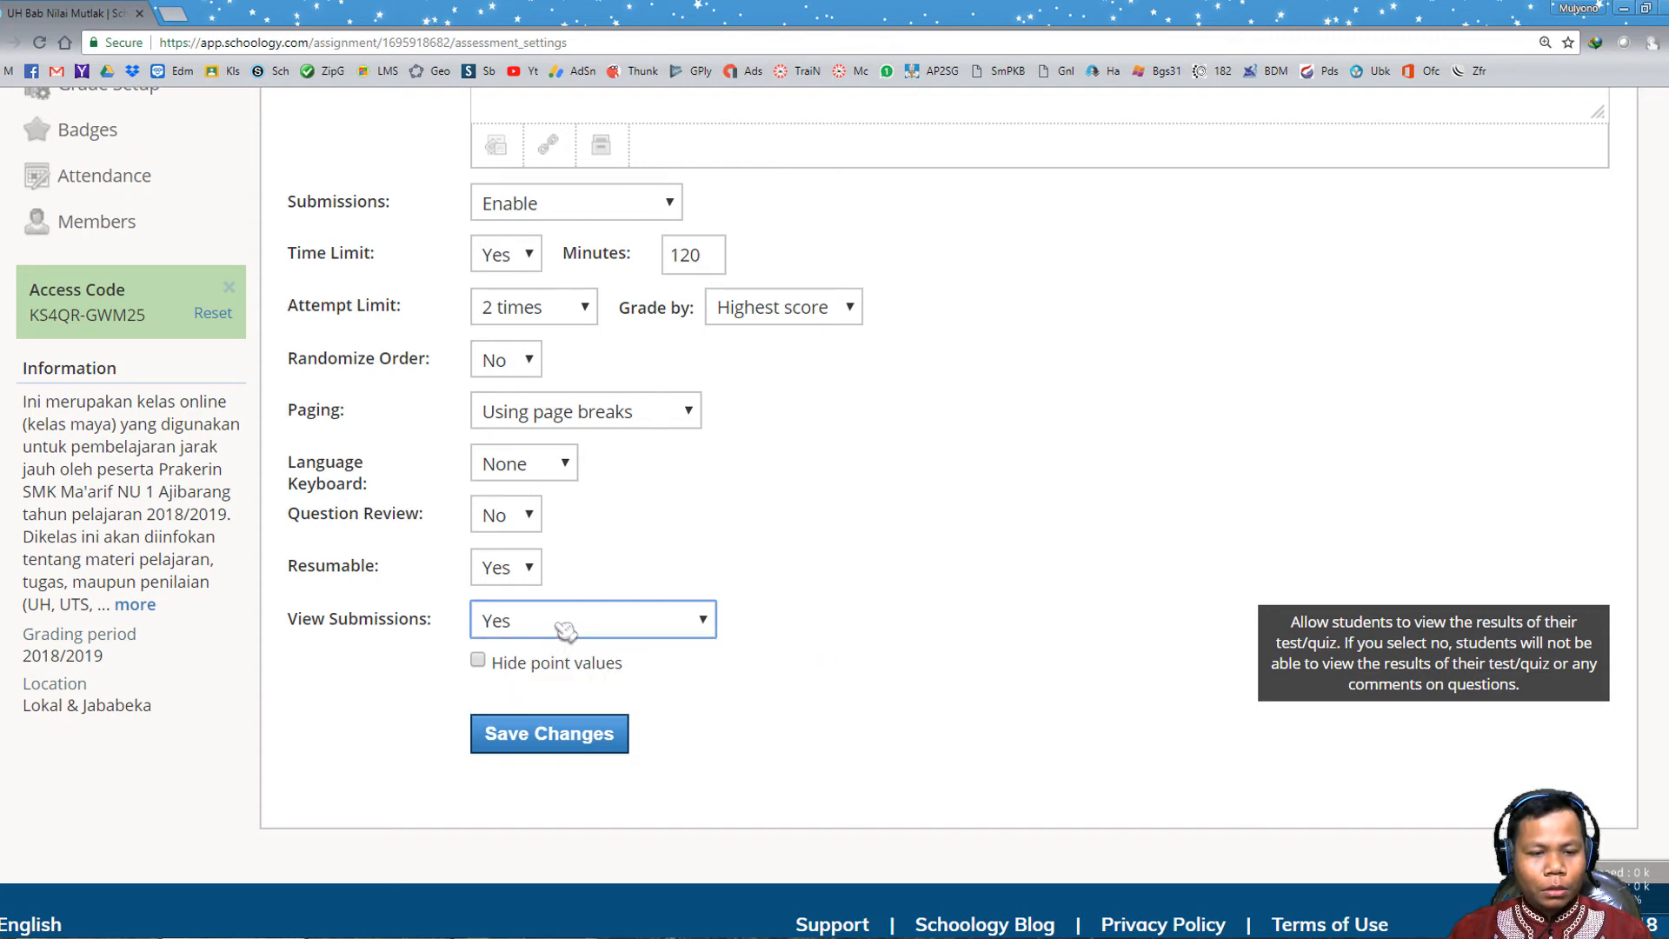
click(942, 631)
scroll(696, 729, up, 1)
scroll(661, 752, down, 2)
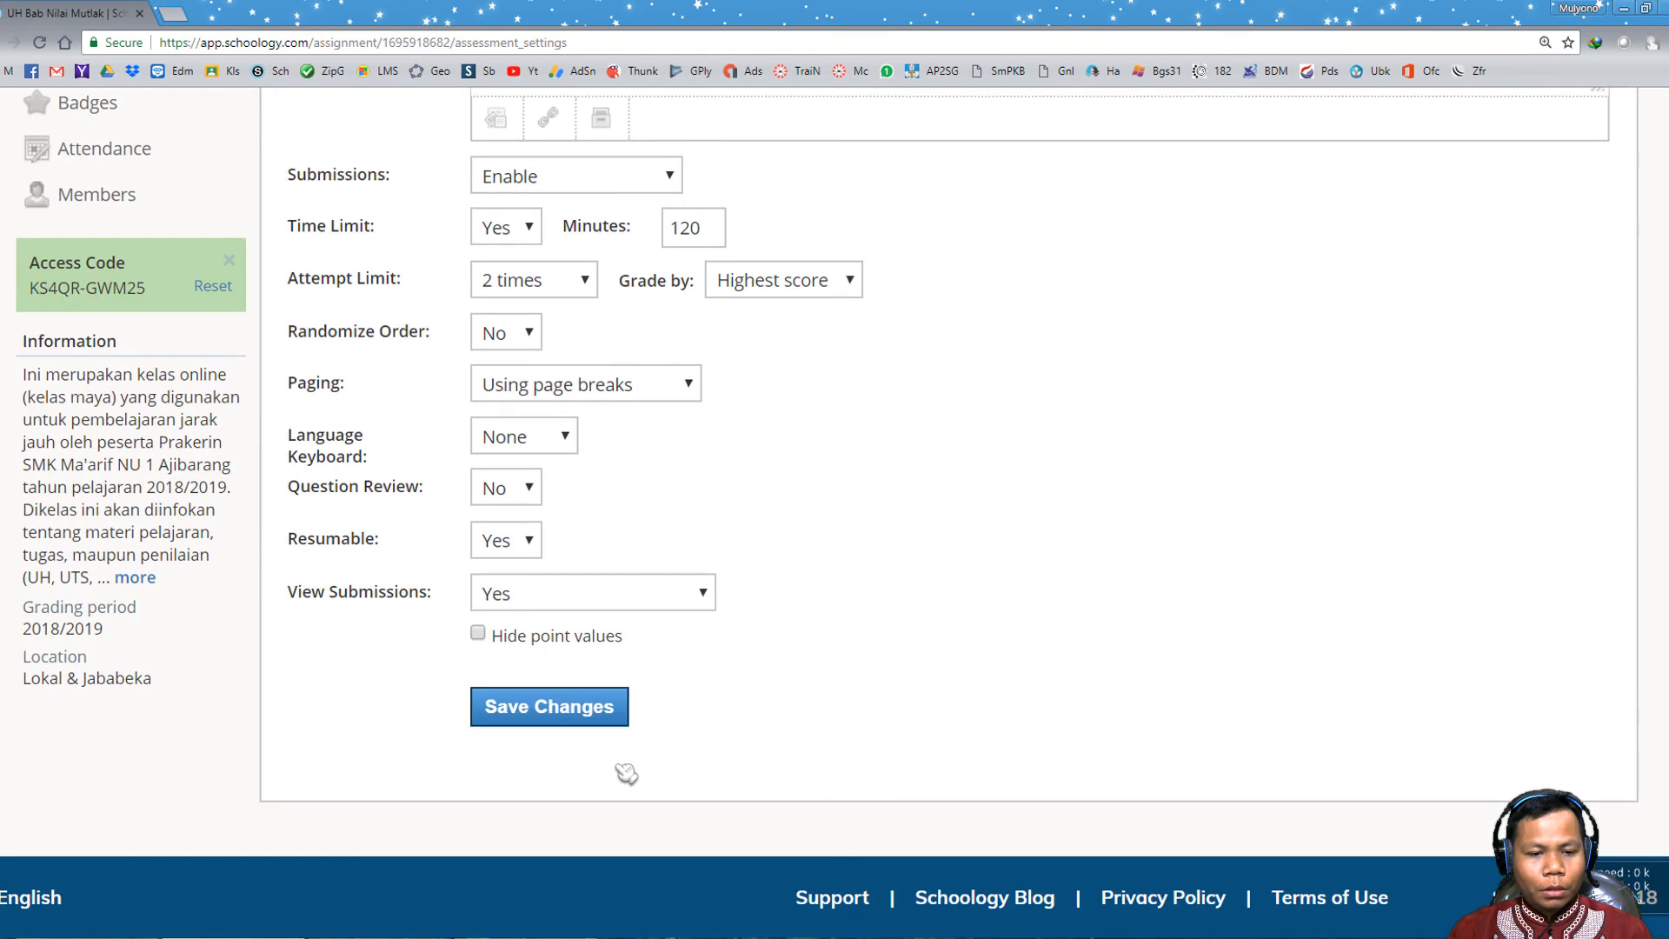
click(577, 709)
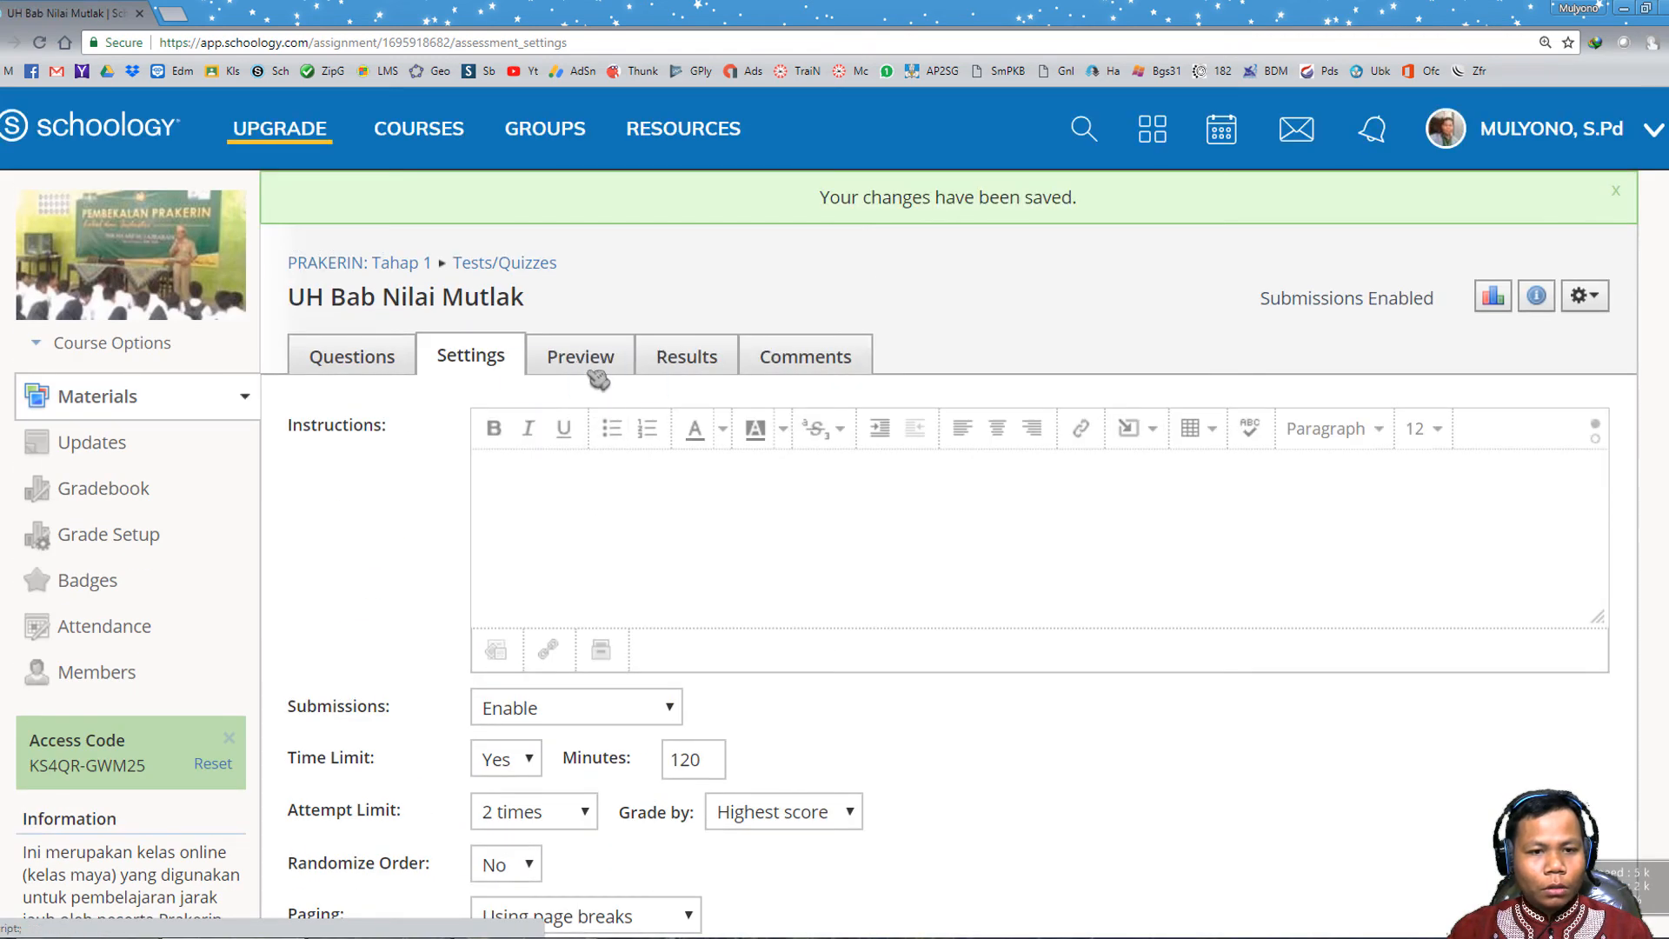
- Preview the quiz with a new attempt and look through its questions
click(595, 363)
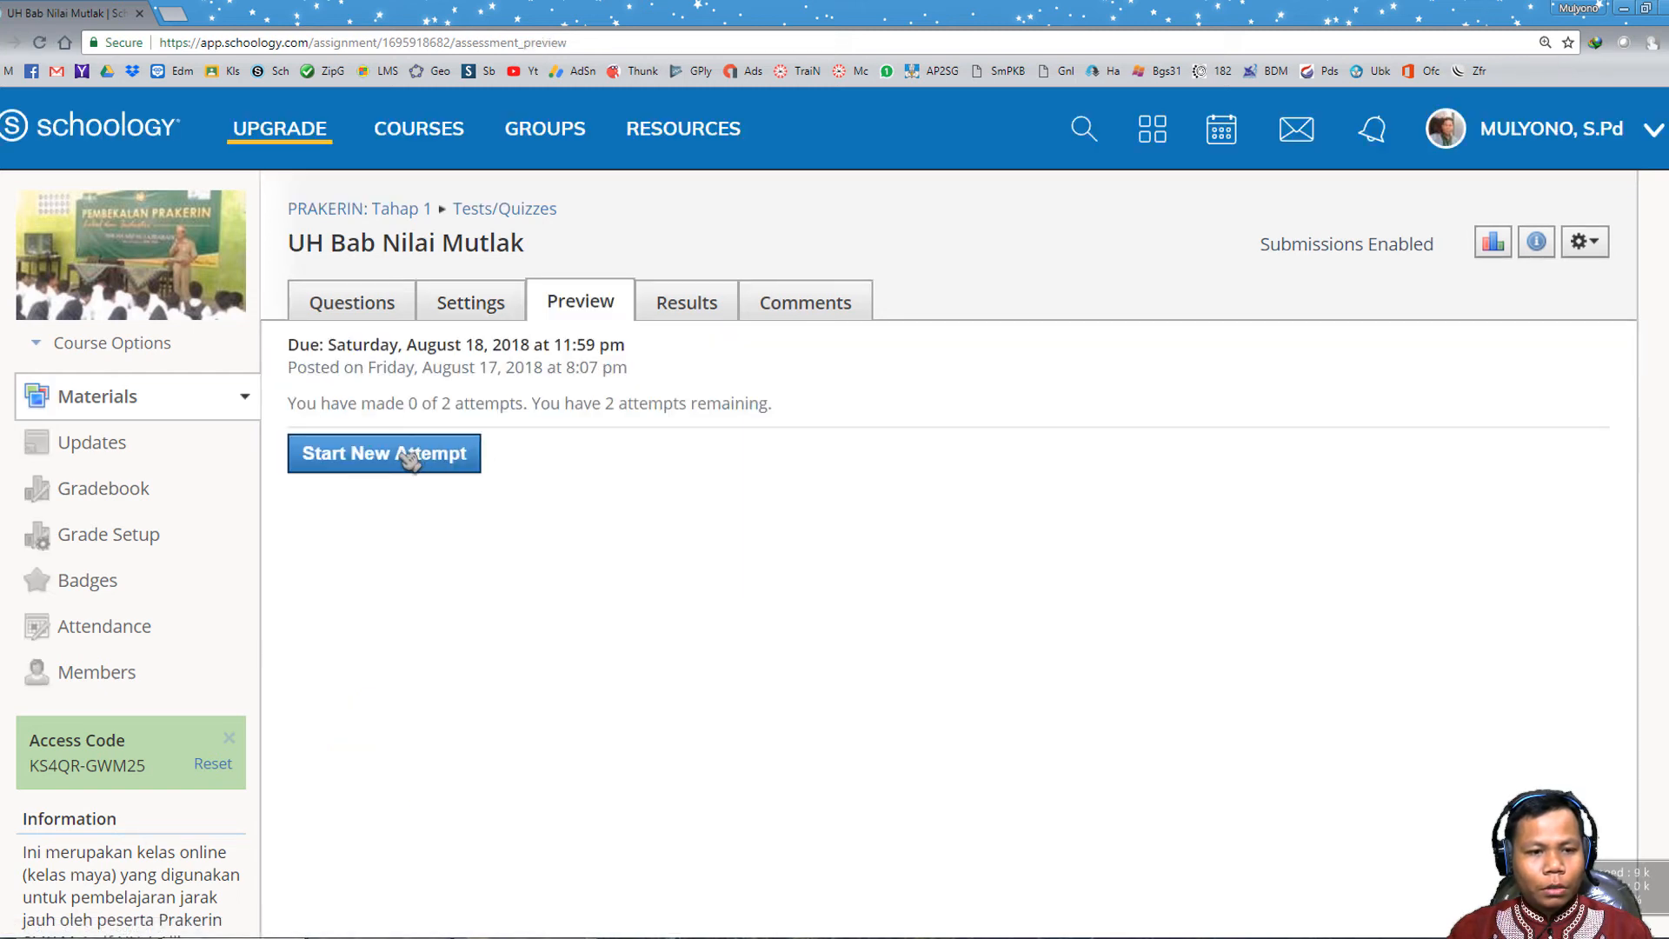
click(409, 459)
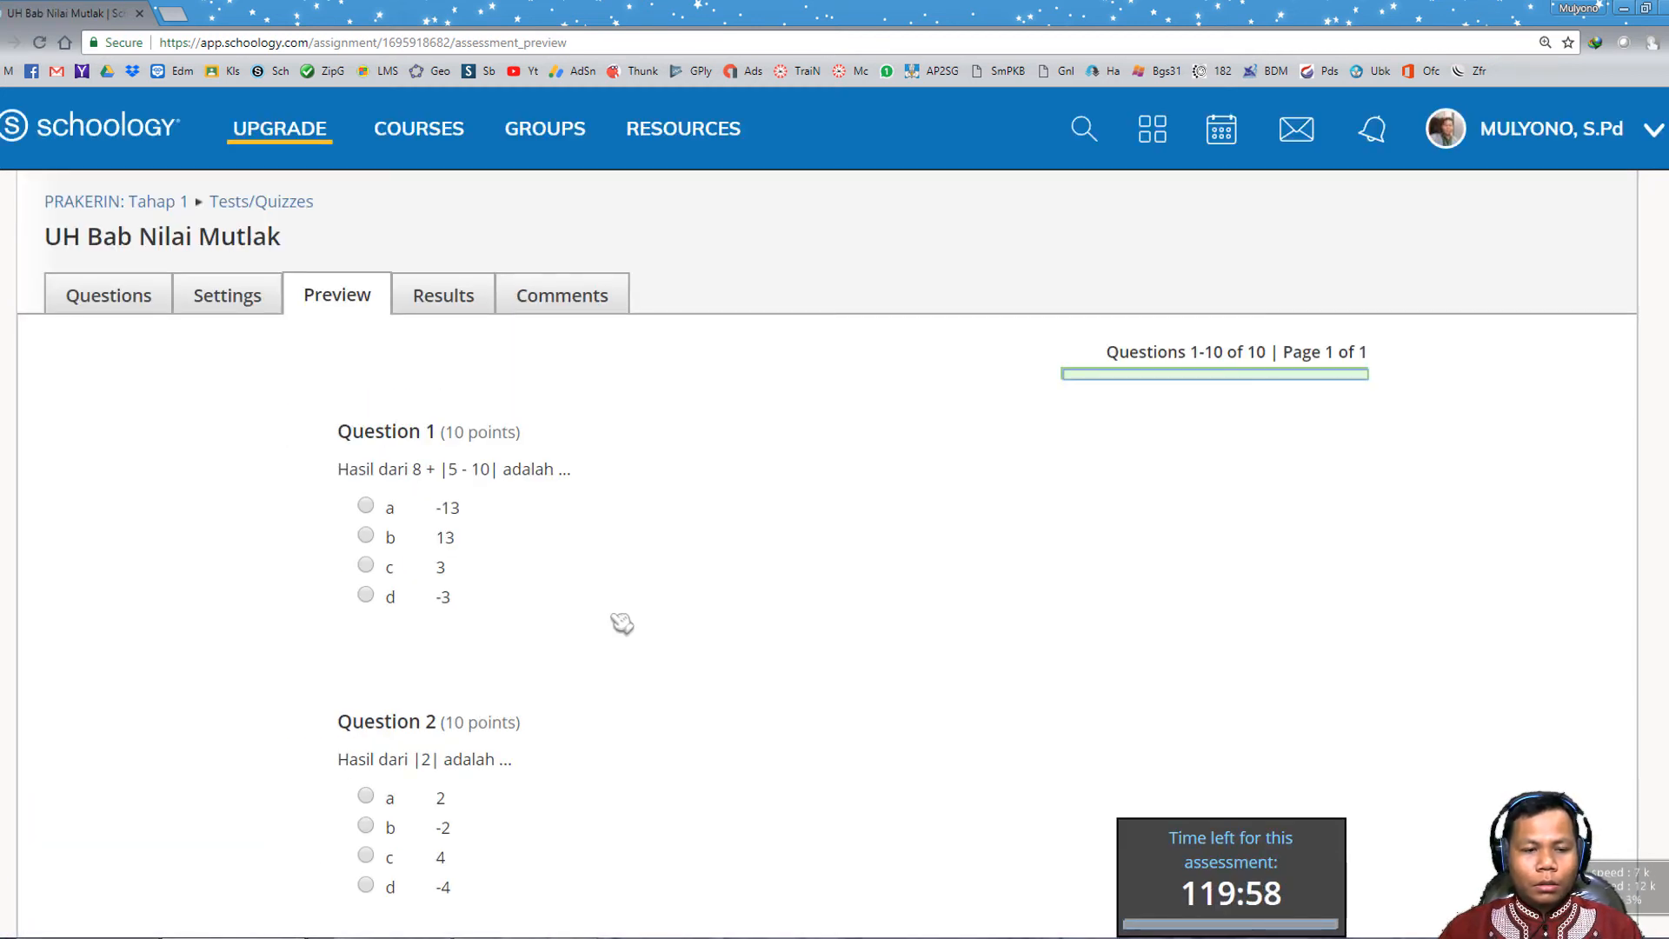
scroll(623, 626, down, 14)
scroll(613, 604, down, 18)
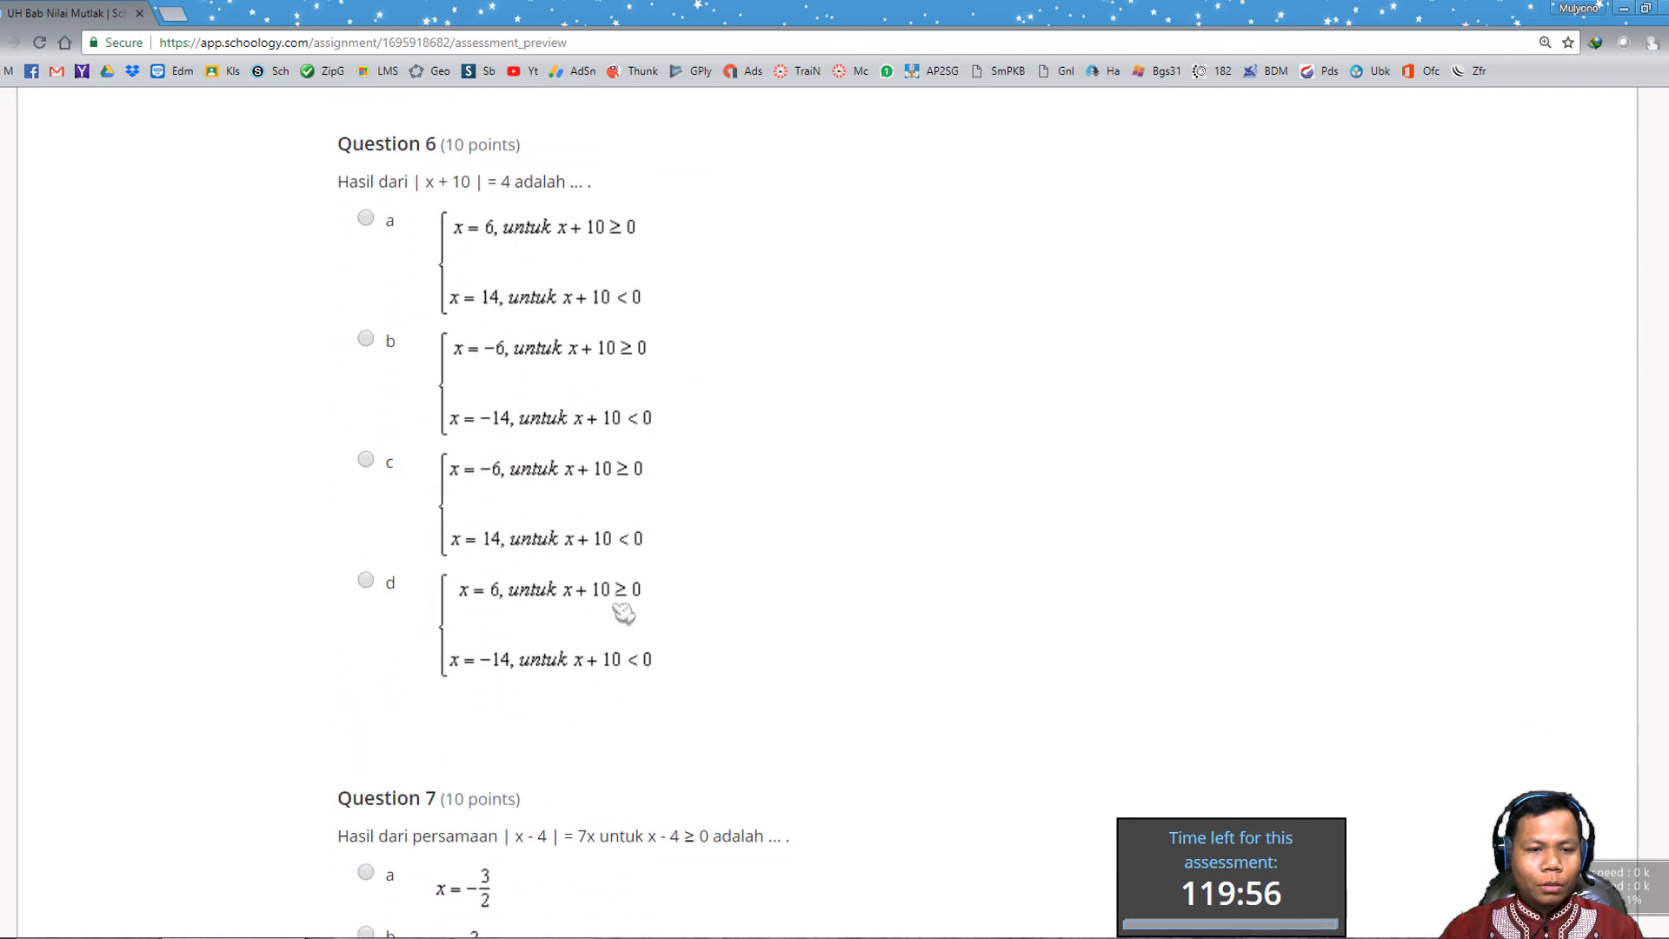
scroll(628, 606, up, 20)
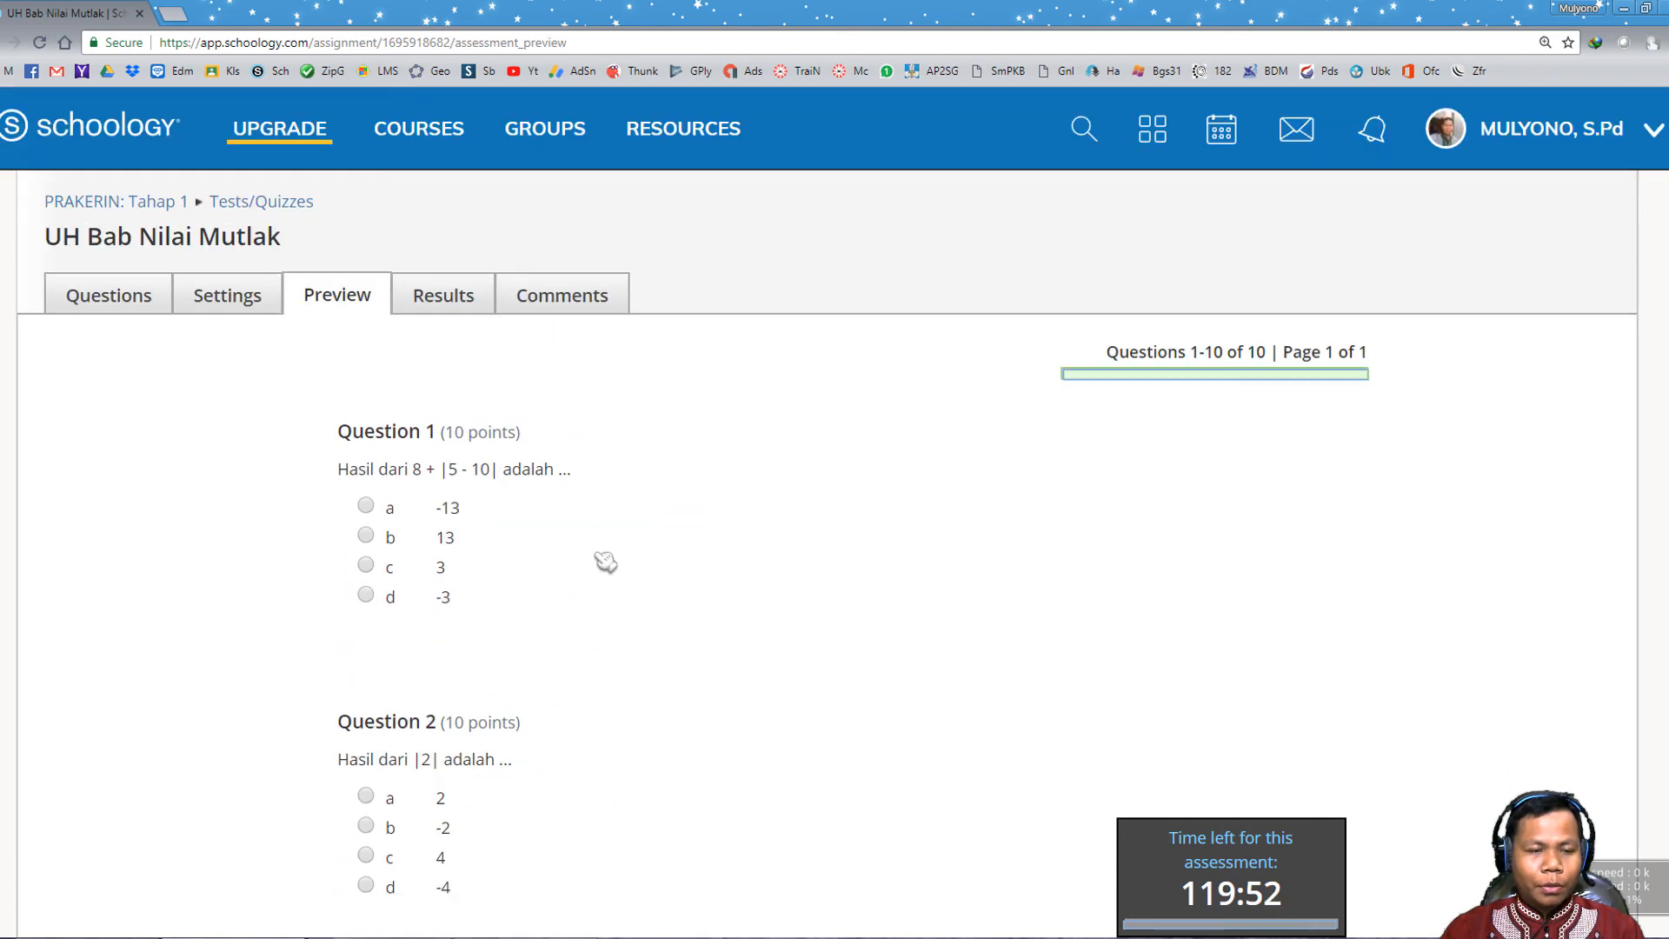
- Open the quiz preview in a second browser window, place both windows side by side and start a new attempt there
right_click(350, 298)
click(391, 311)
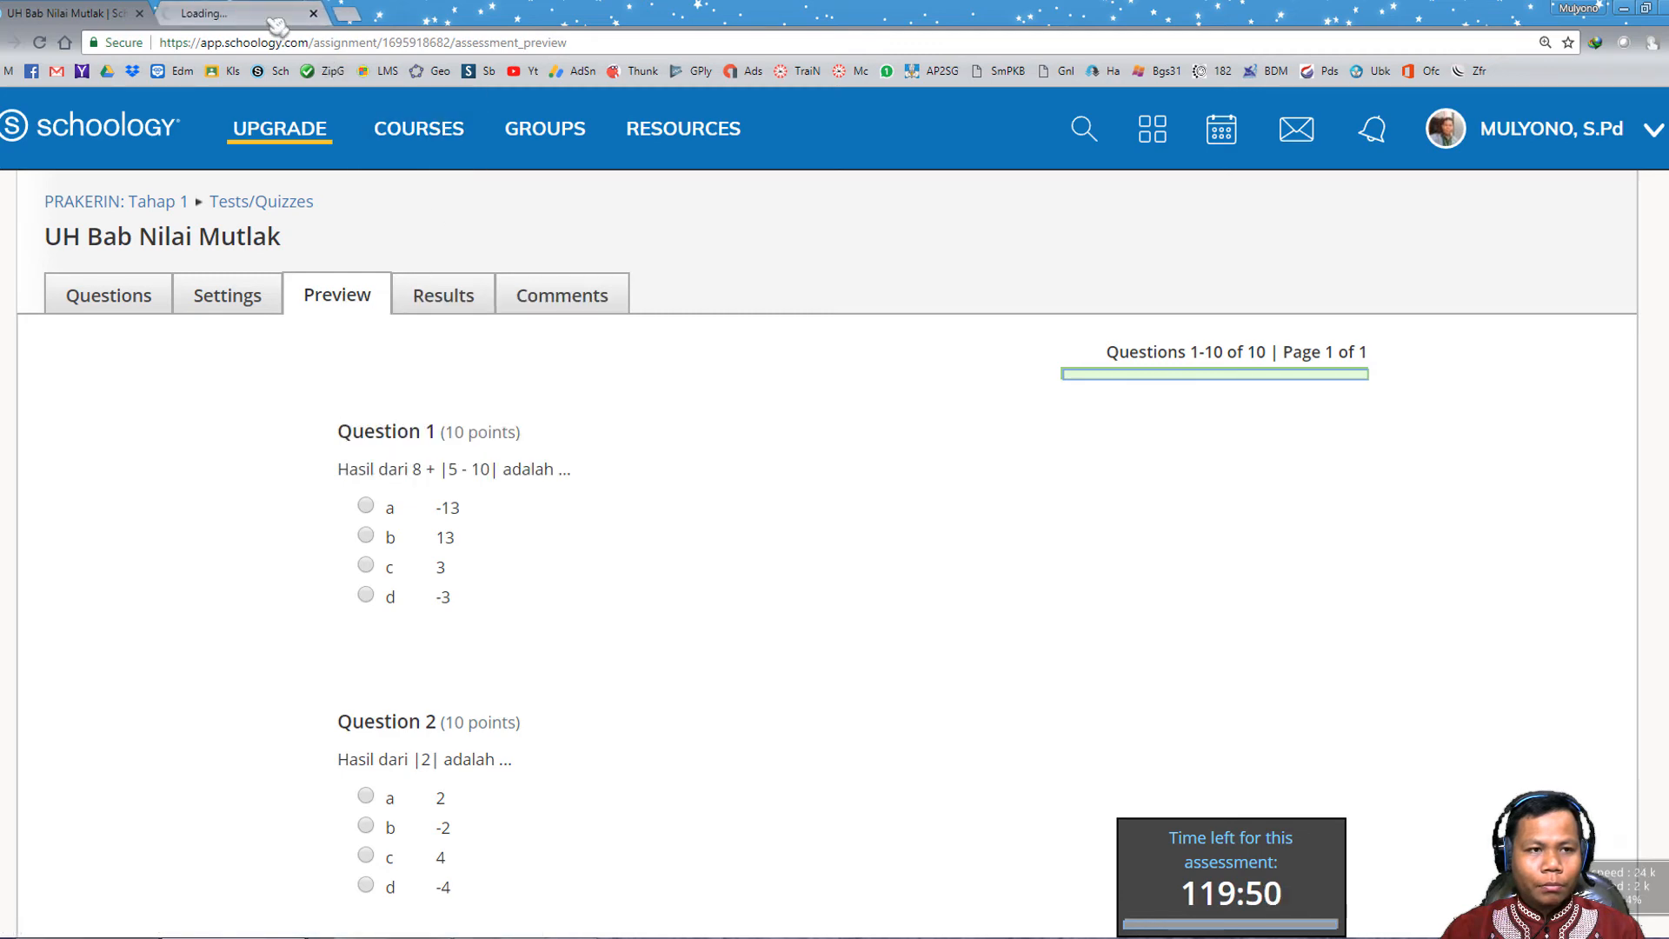
click(252, 13)
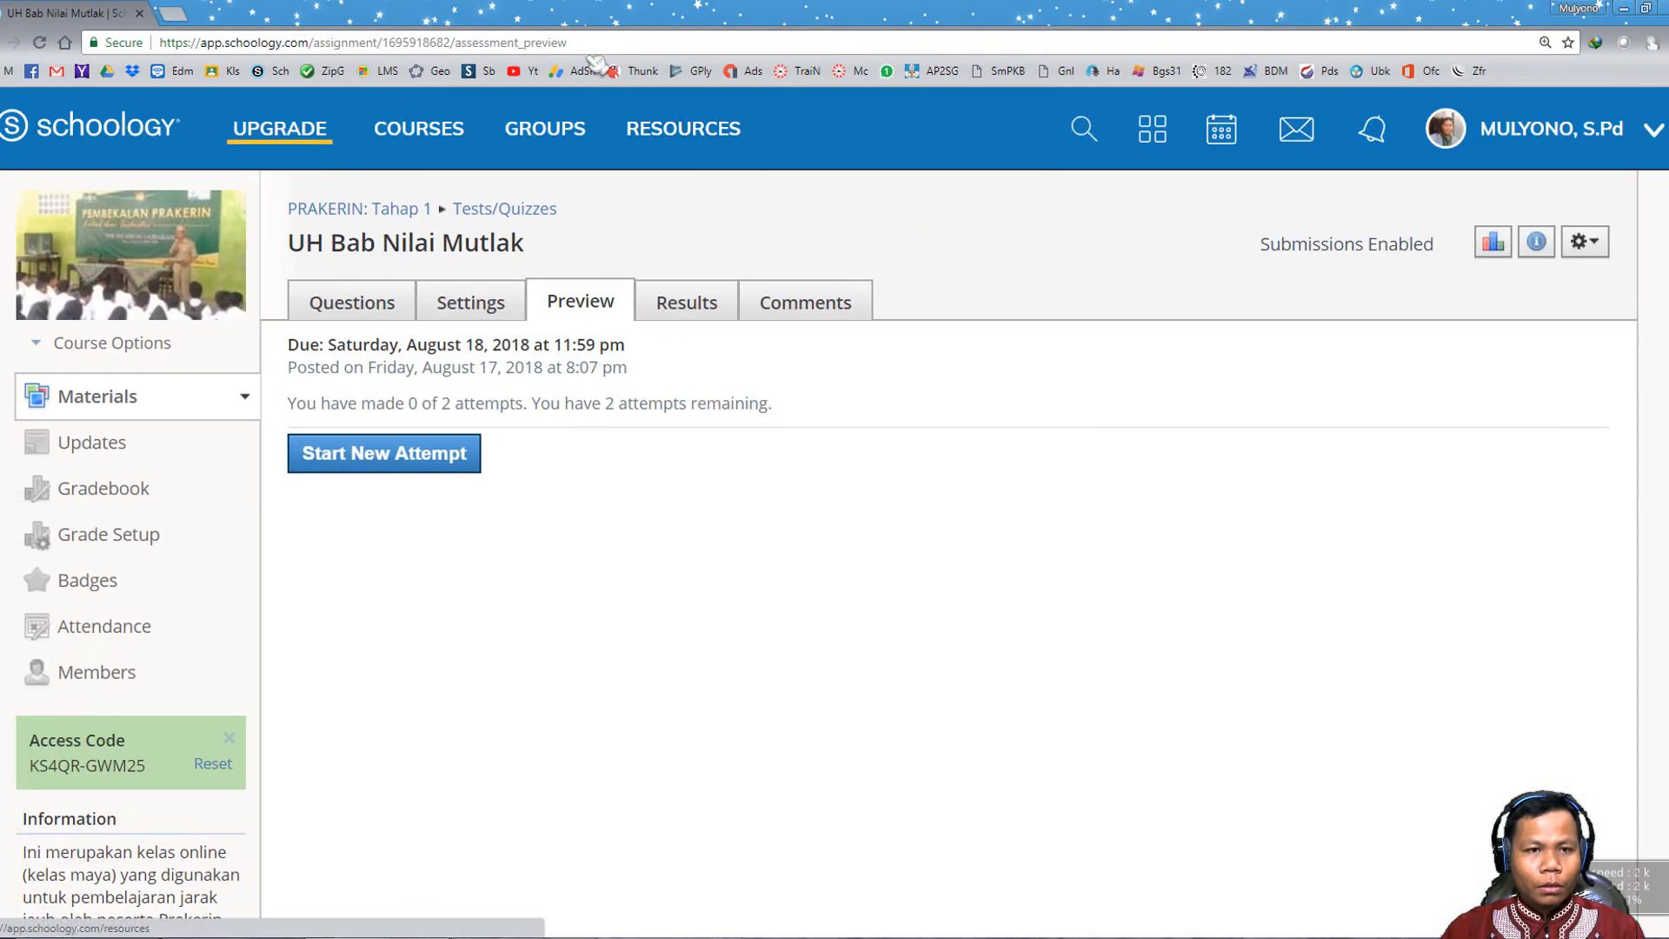
drag(544, 12, 1667, 19)
drag(640, 10, 1, 26)
click(1267, 487)
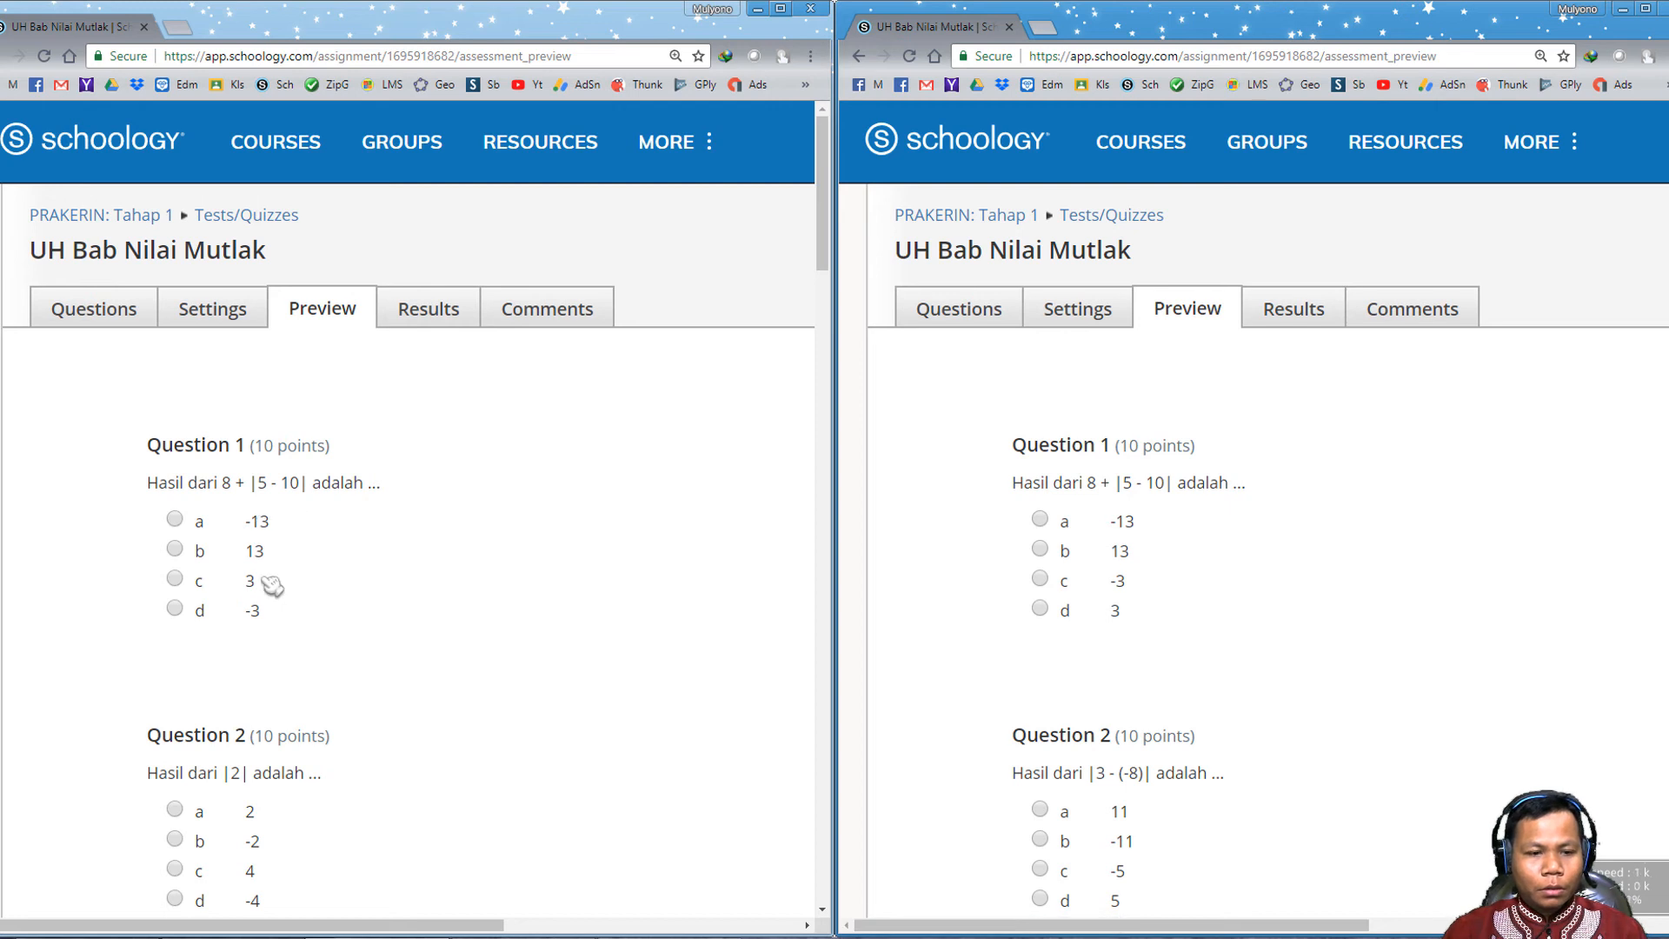
- Compare the wording of Questions 1 and 2 between the two preview attempts
drag(225, 482, 321, 482)
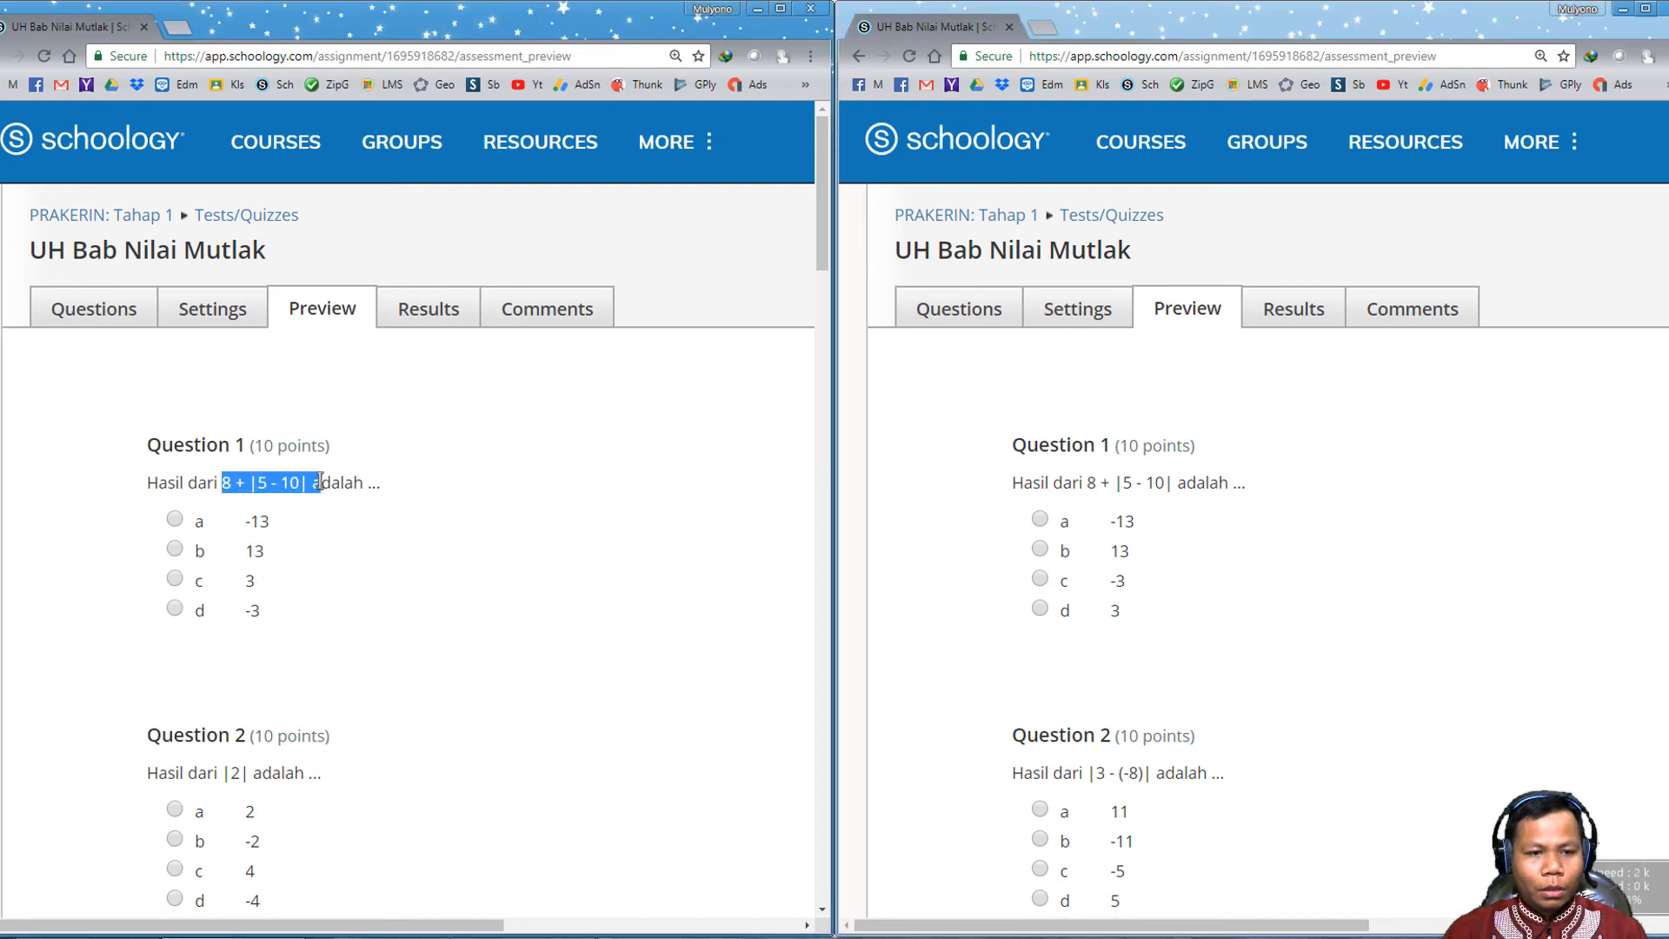
drag(1087, 483, 1185, 484)
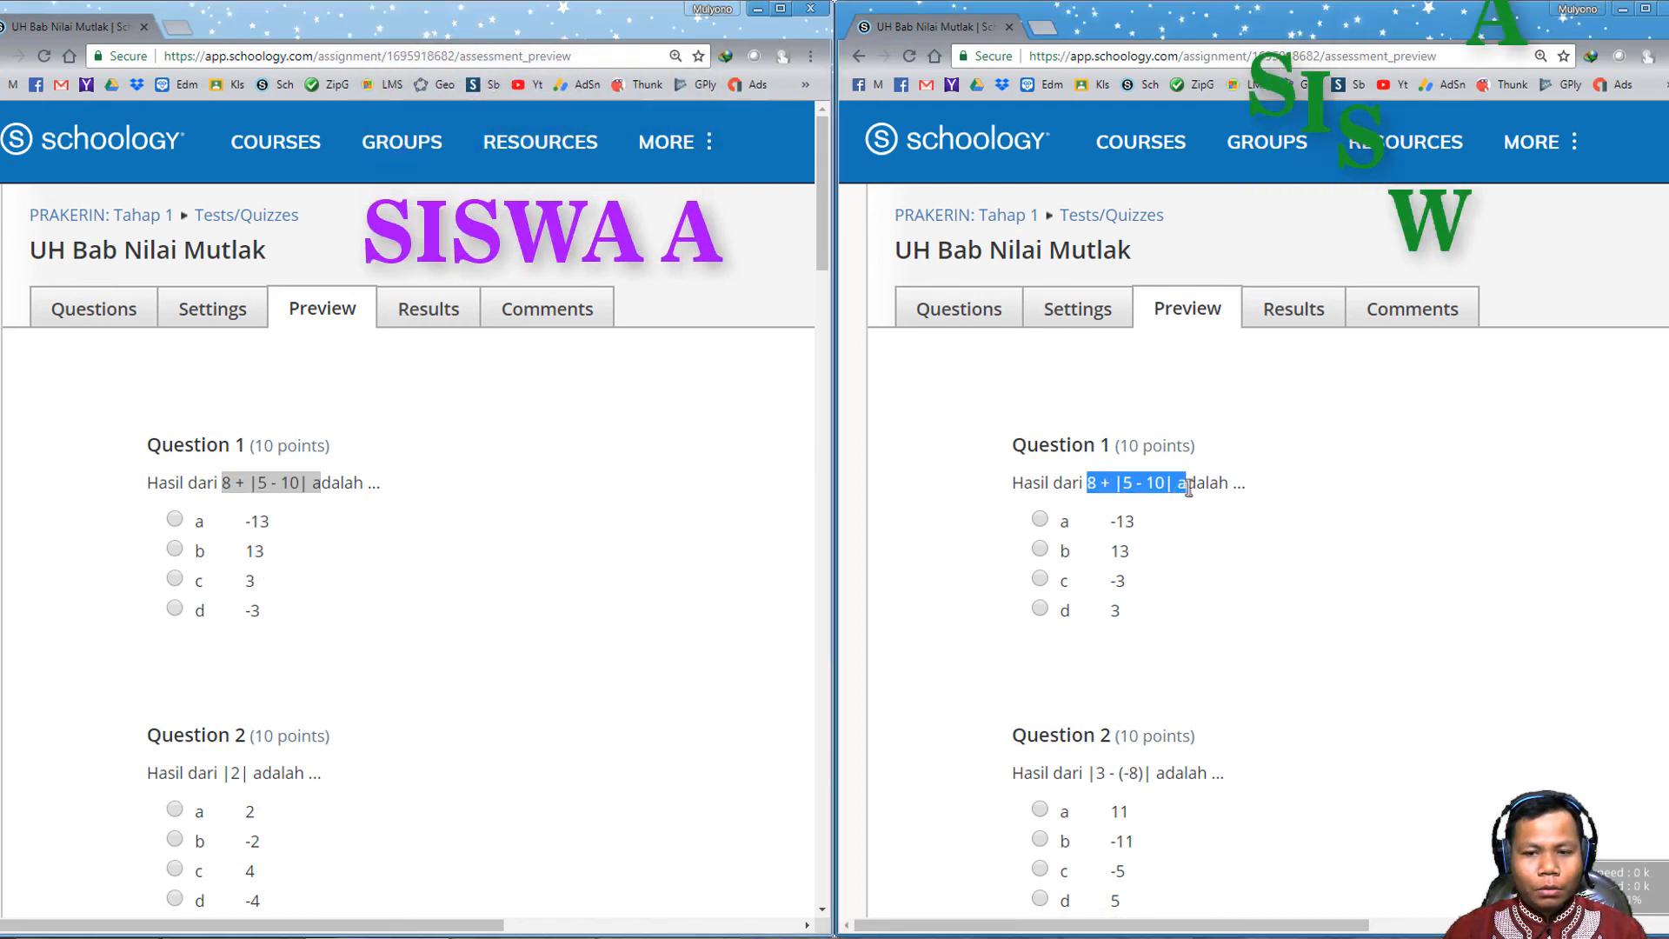
drag(225, 773, 303, 773)
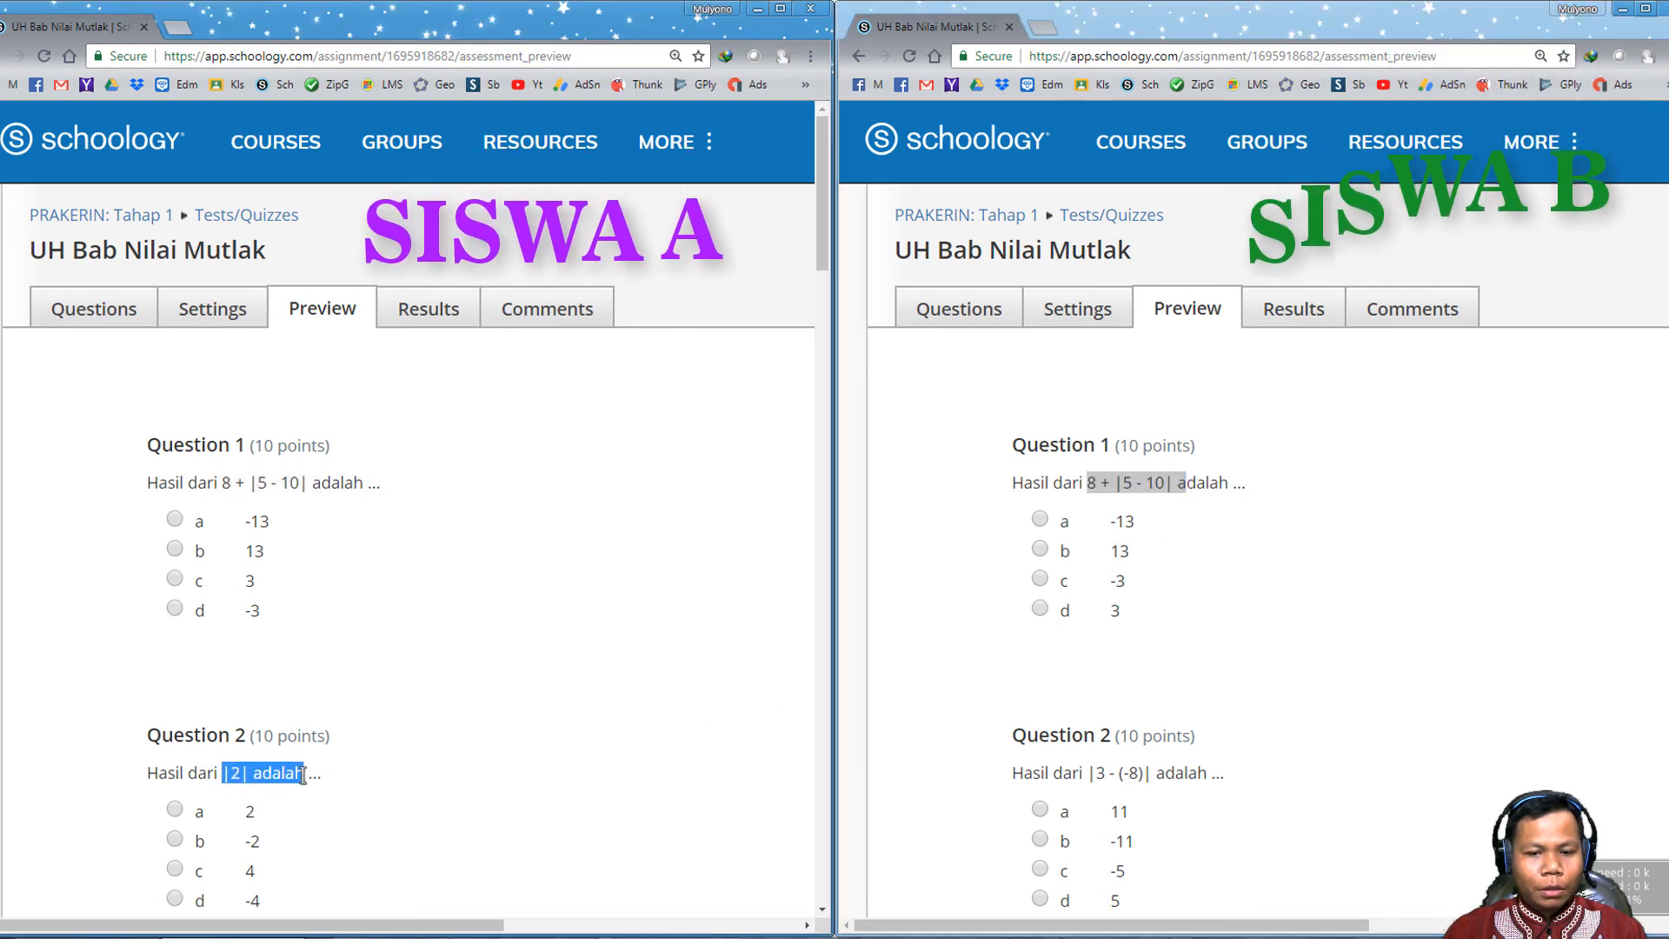
drag(1091, 774, 1199, 773)
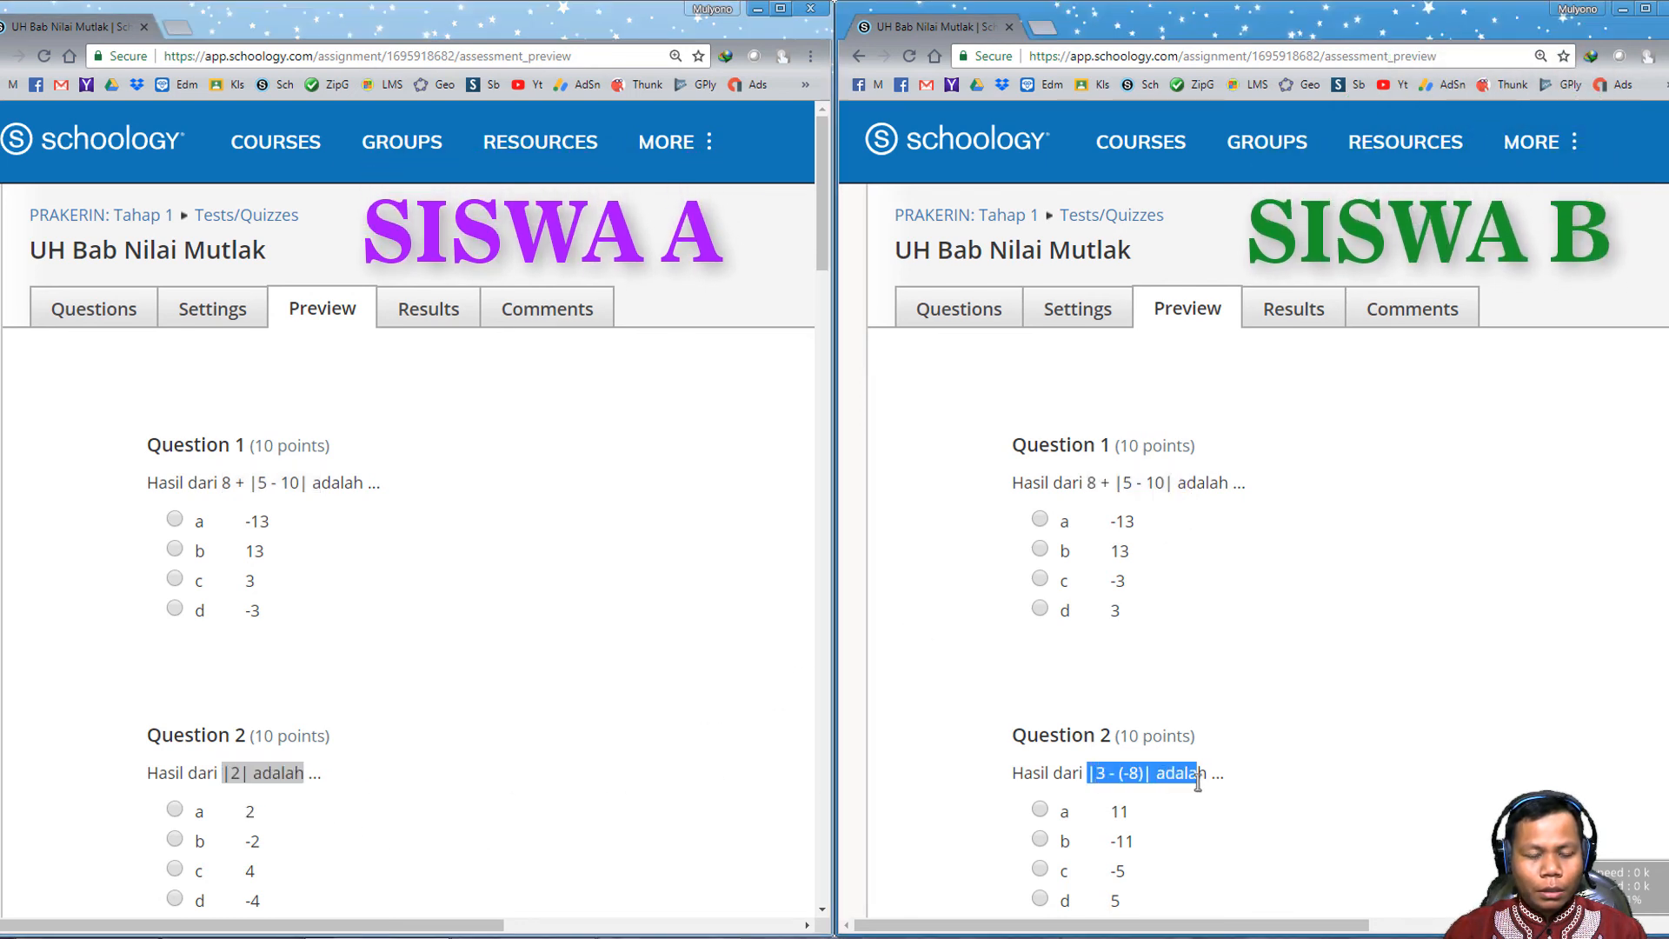
- Compare Questions 3 and 4 between the two side-by-side preview attempts
click(626, 765)
scroll(622, 761, down, 2)
click(1331, 684)
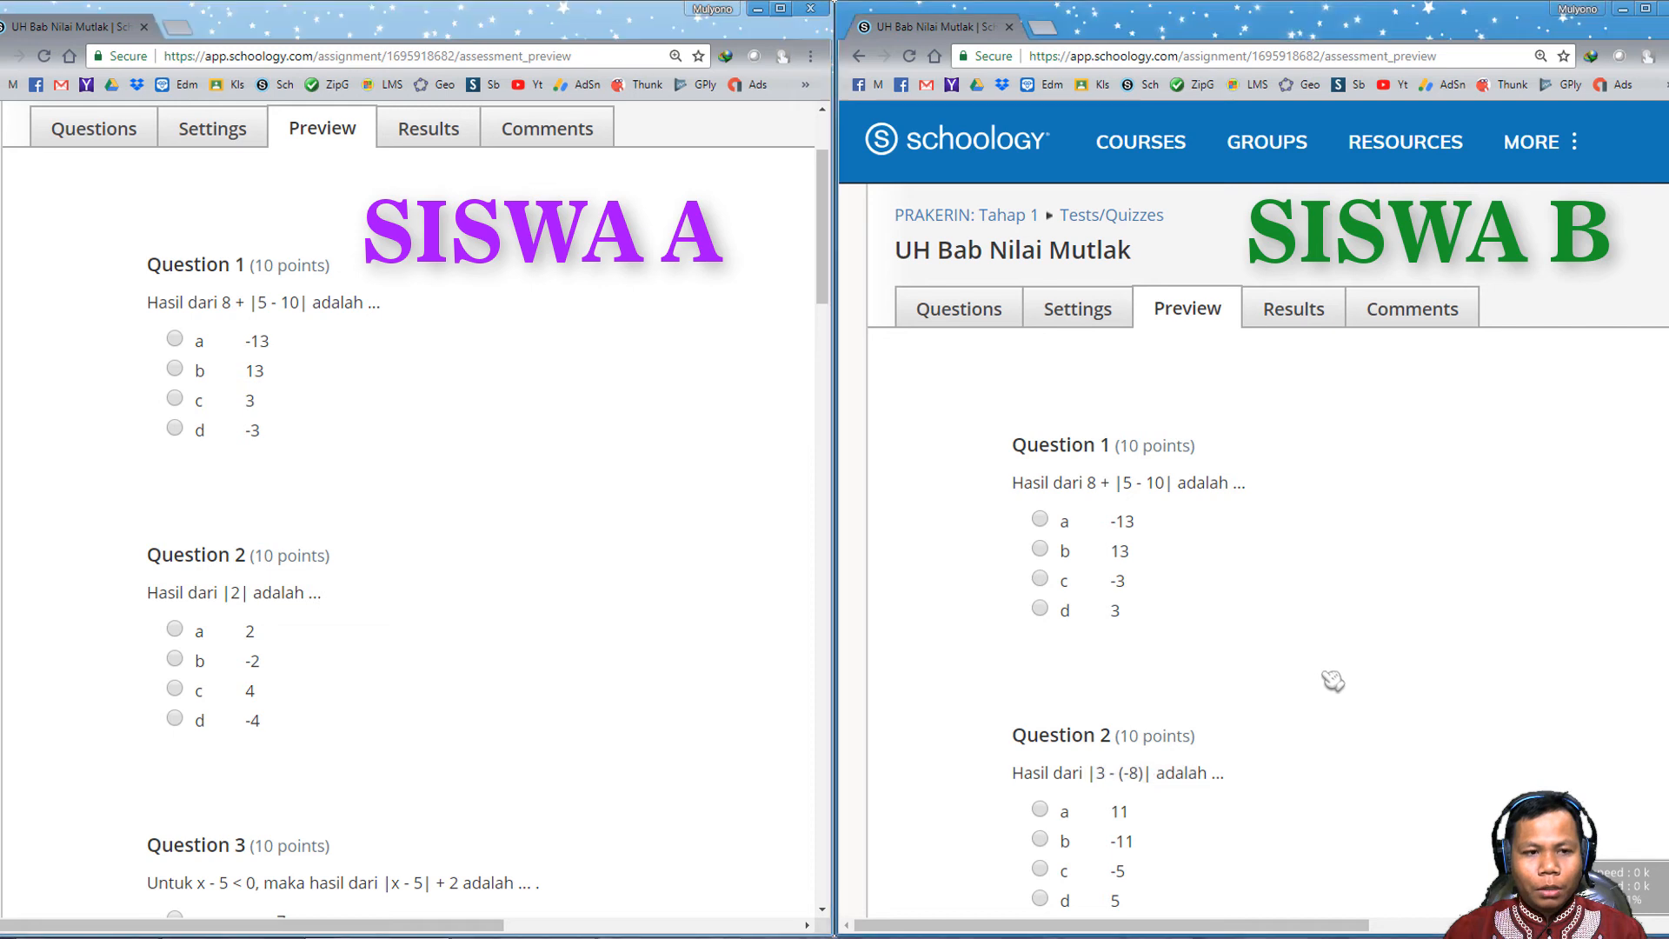
scroll(1330, 684, down, 3)
click(507, 708)
scroll(507, 709, down, 3)
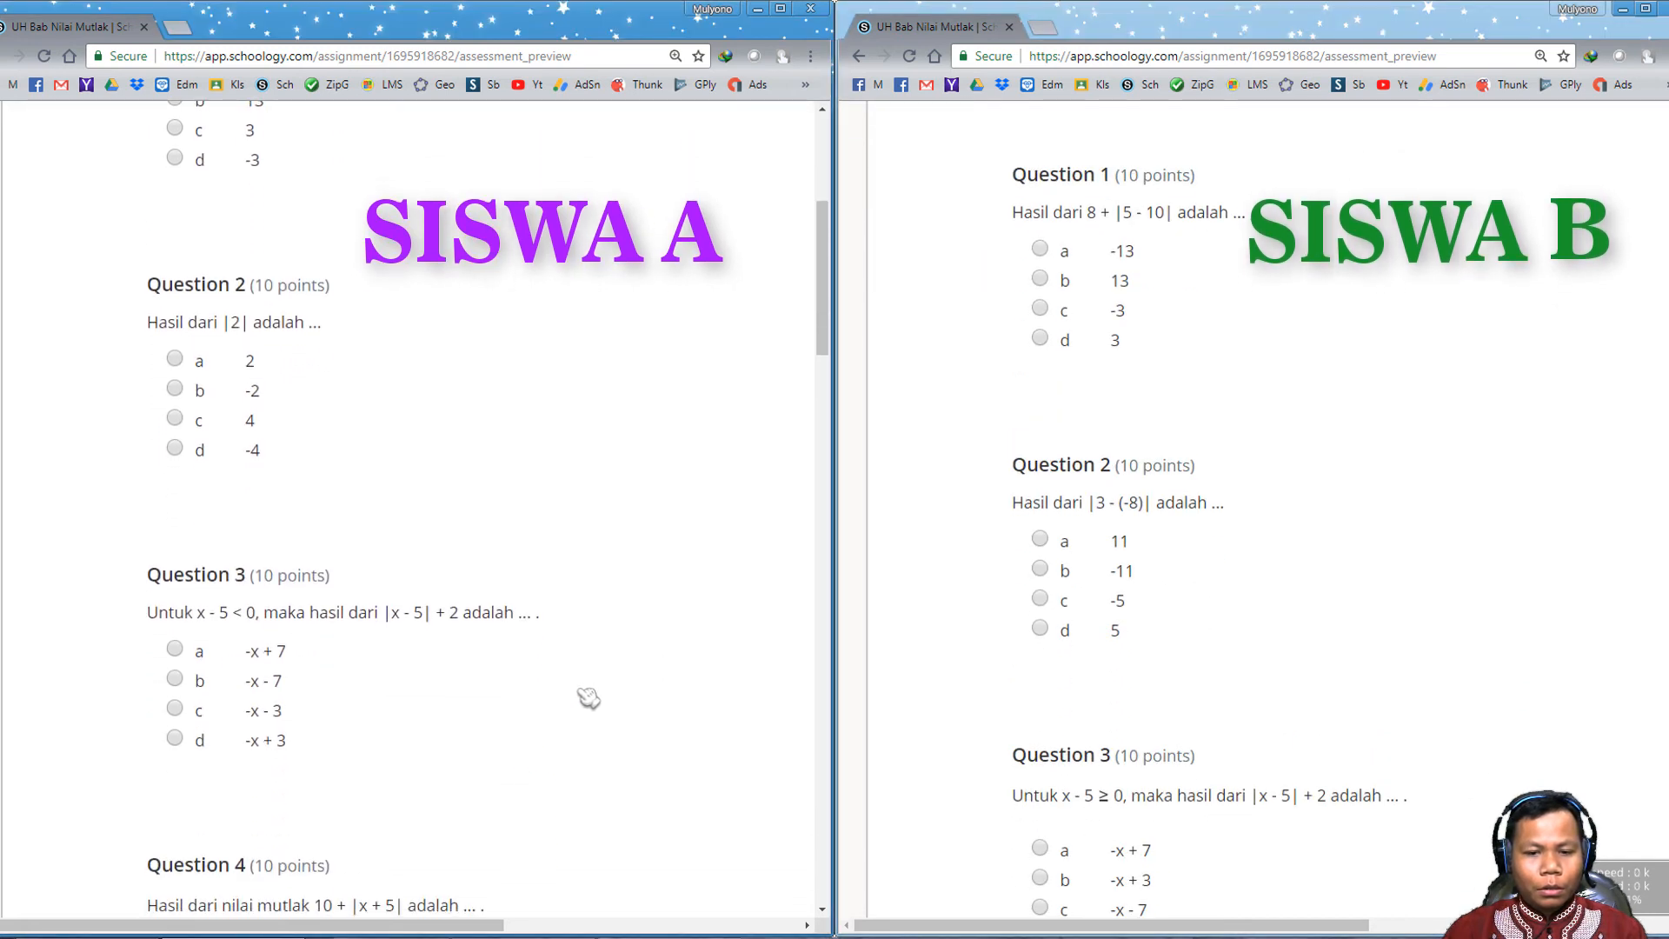
click(1314, 641)
scroll(1314, 641, down, 1)
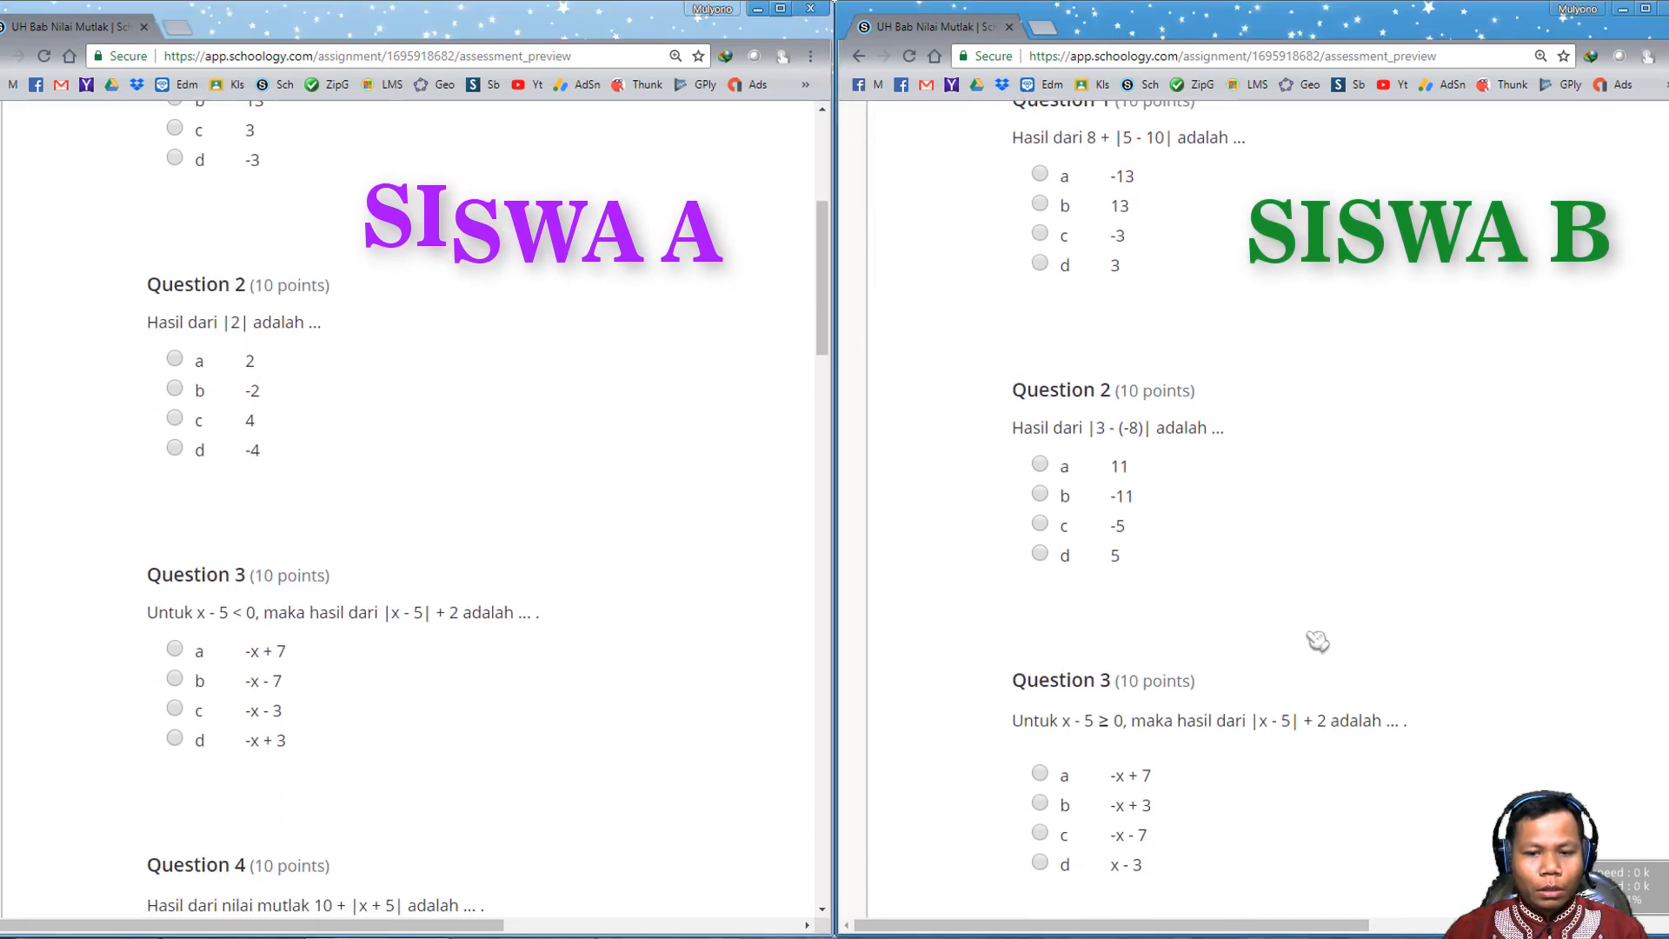
click(480, 675)
scroll(481, 675, down, 3)
click(1427, 651)
scroll(1428, 652, down, 4)
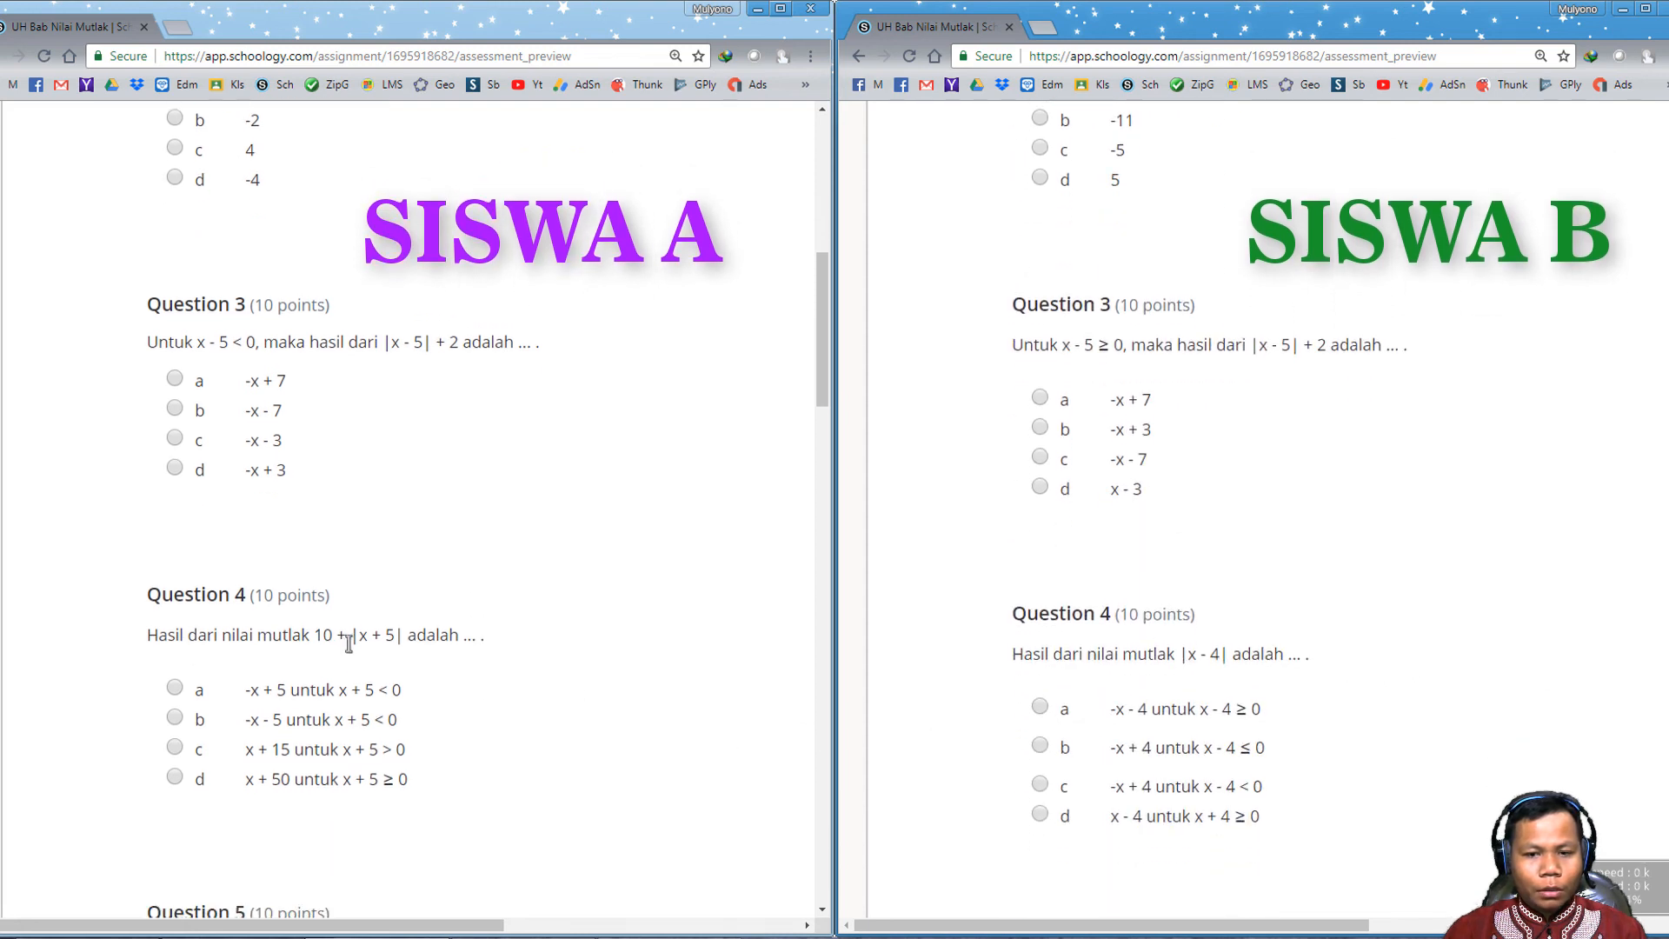
drag(1033, 654, 1311, 654)
click(268, 637)
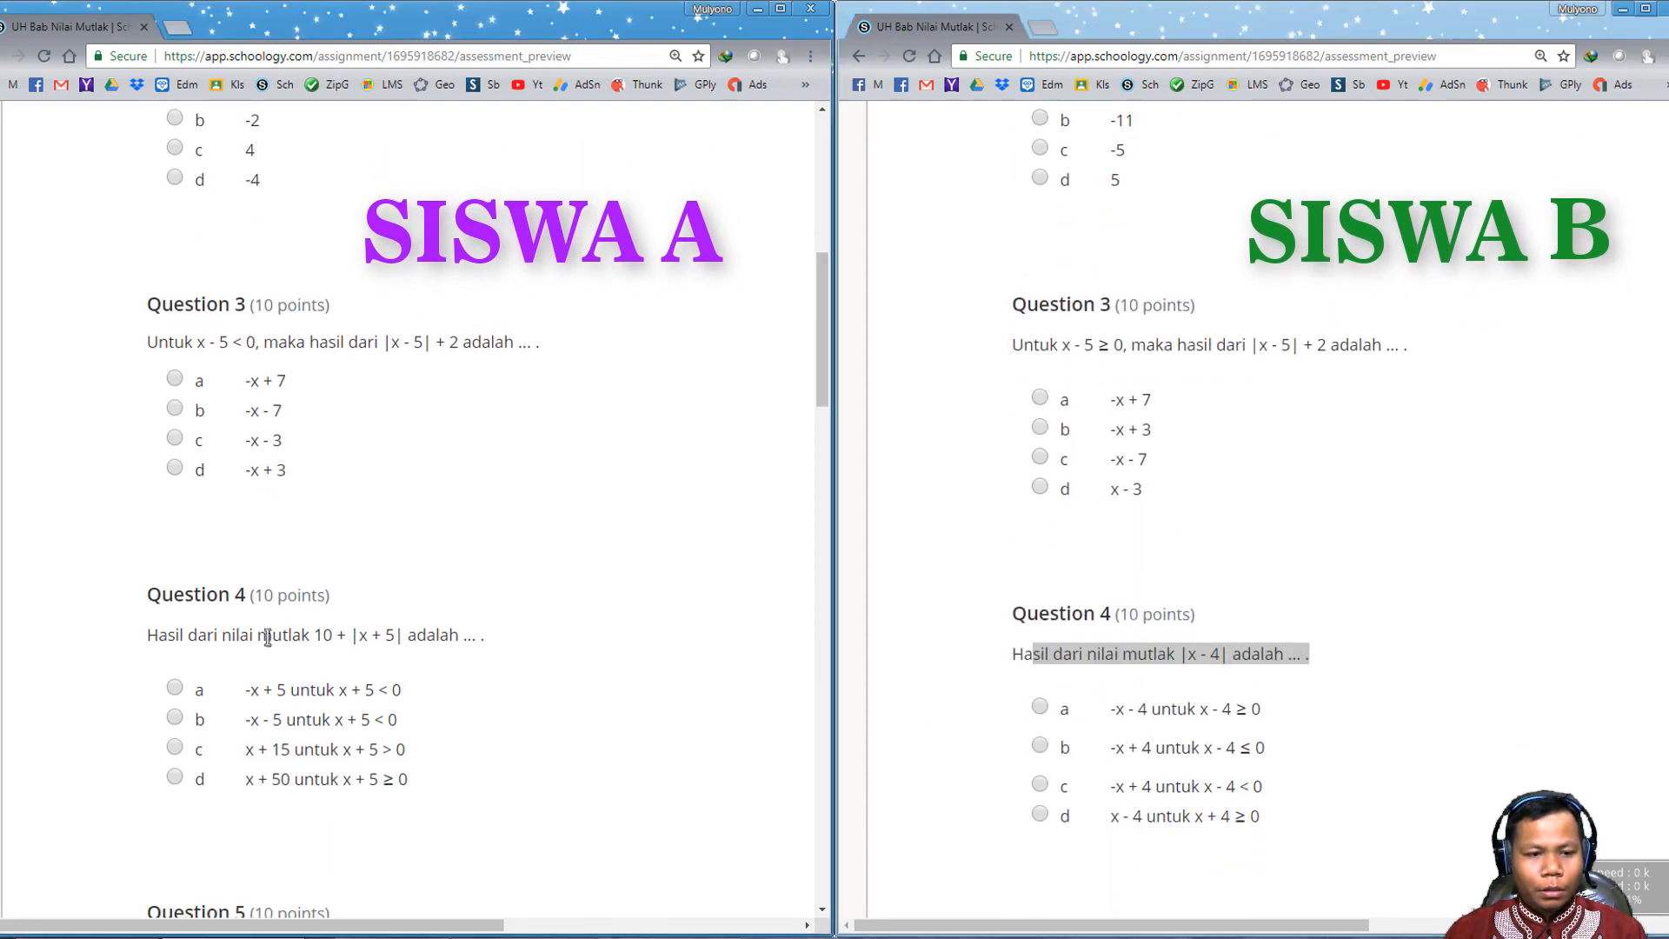
- Compare the wording of Question 5 in both preview attempts
click(1101, 665)
scroll(1108, 673, down, 5)
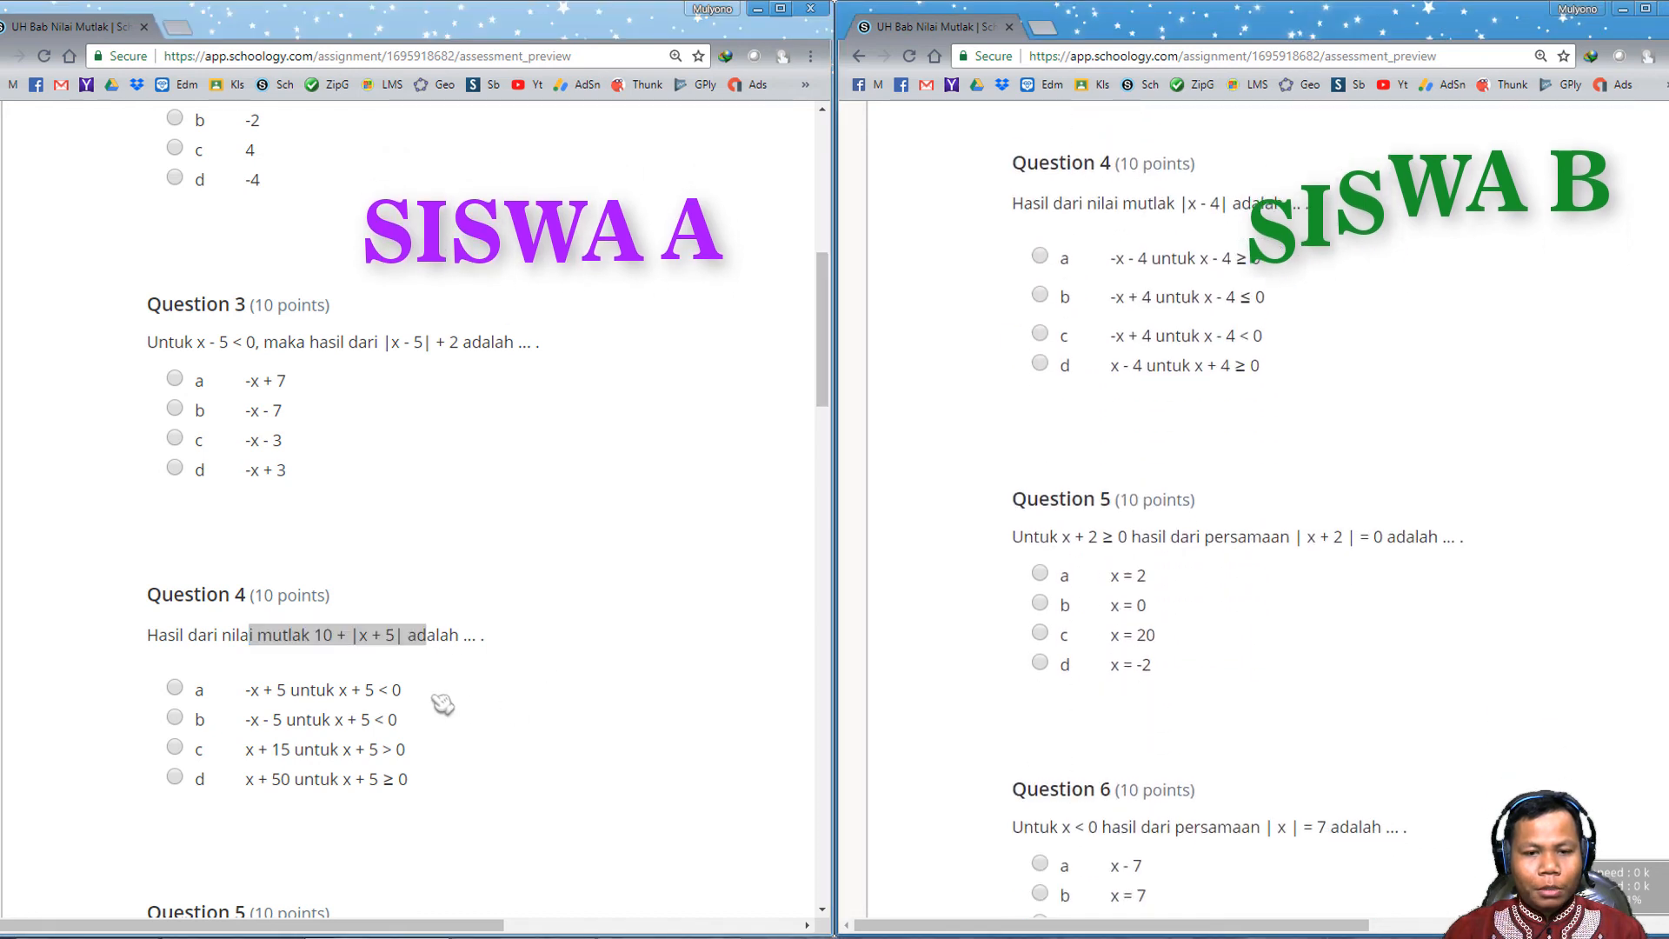
click(503, 702)
scroll(505, 703, down, 1)
scroll(505, 702, down, 5)
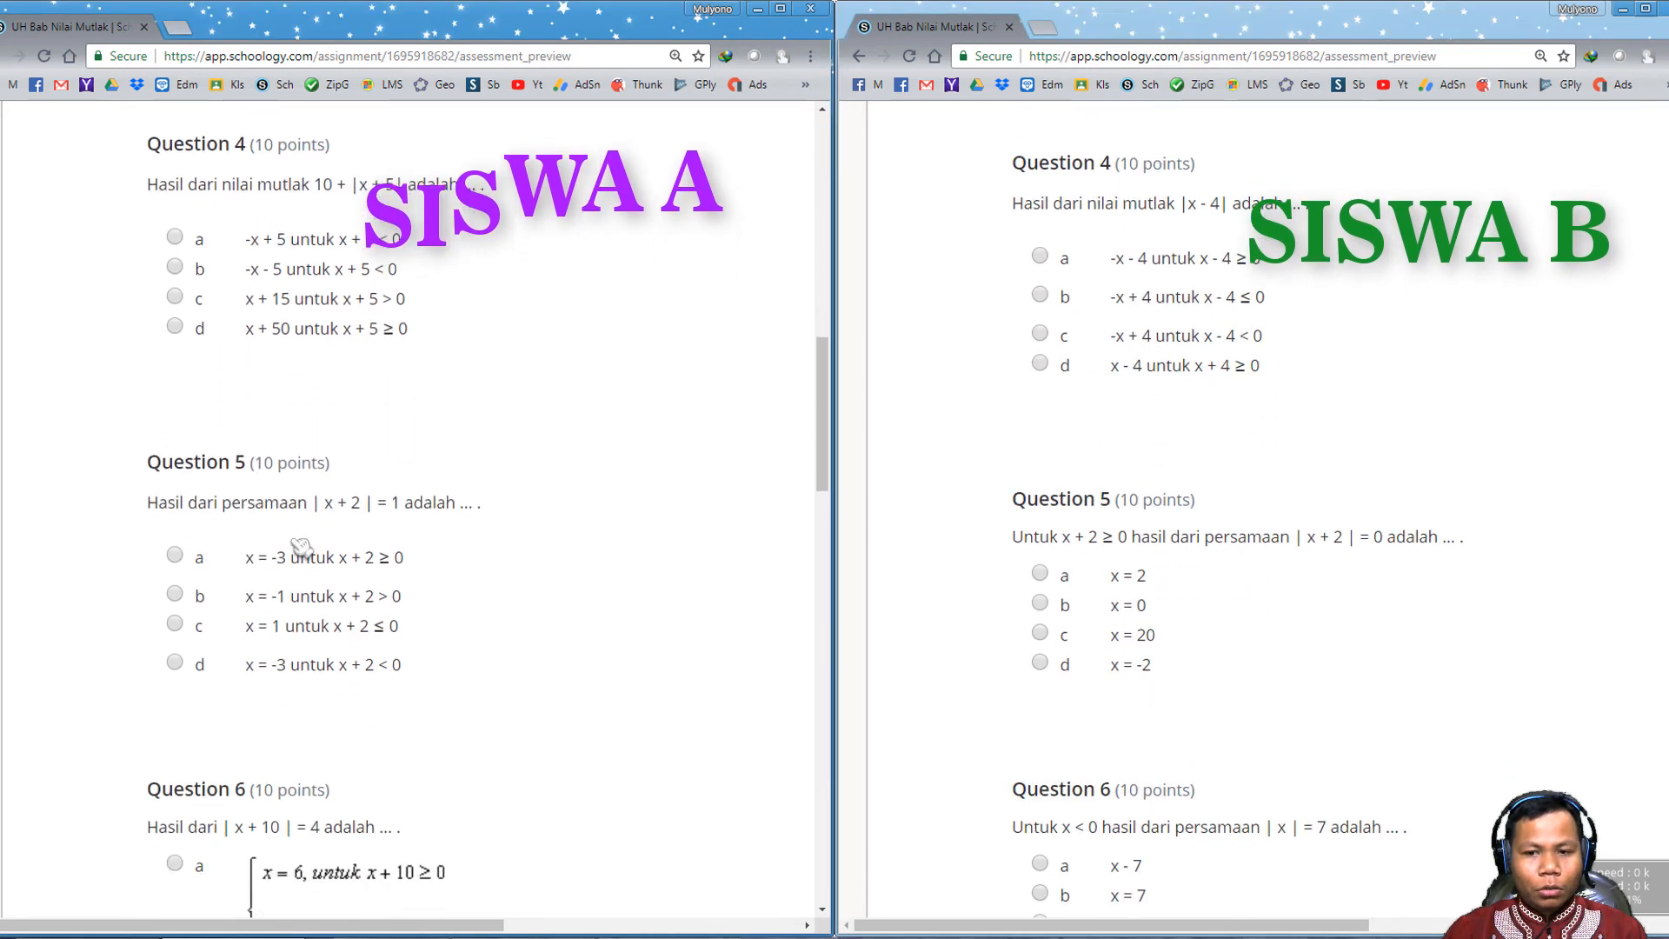
drag(230, 502, 455, 503)
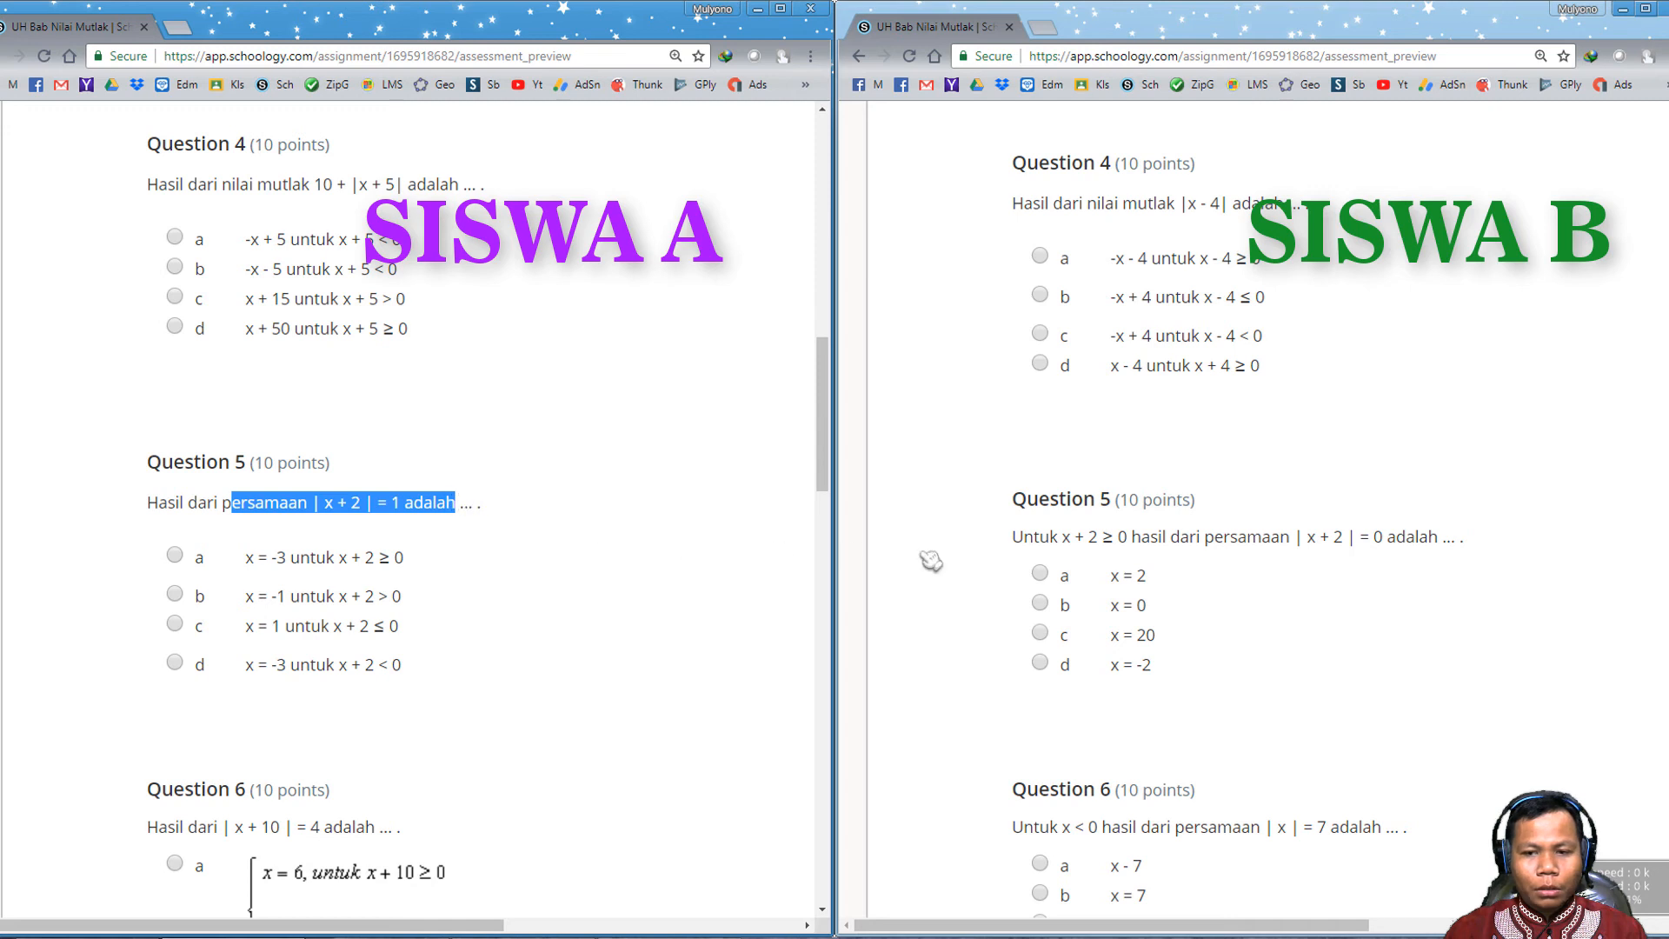
drag(1050, 536, 1335, 533)
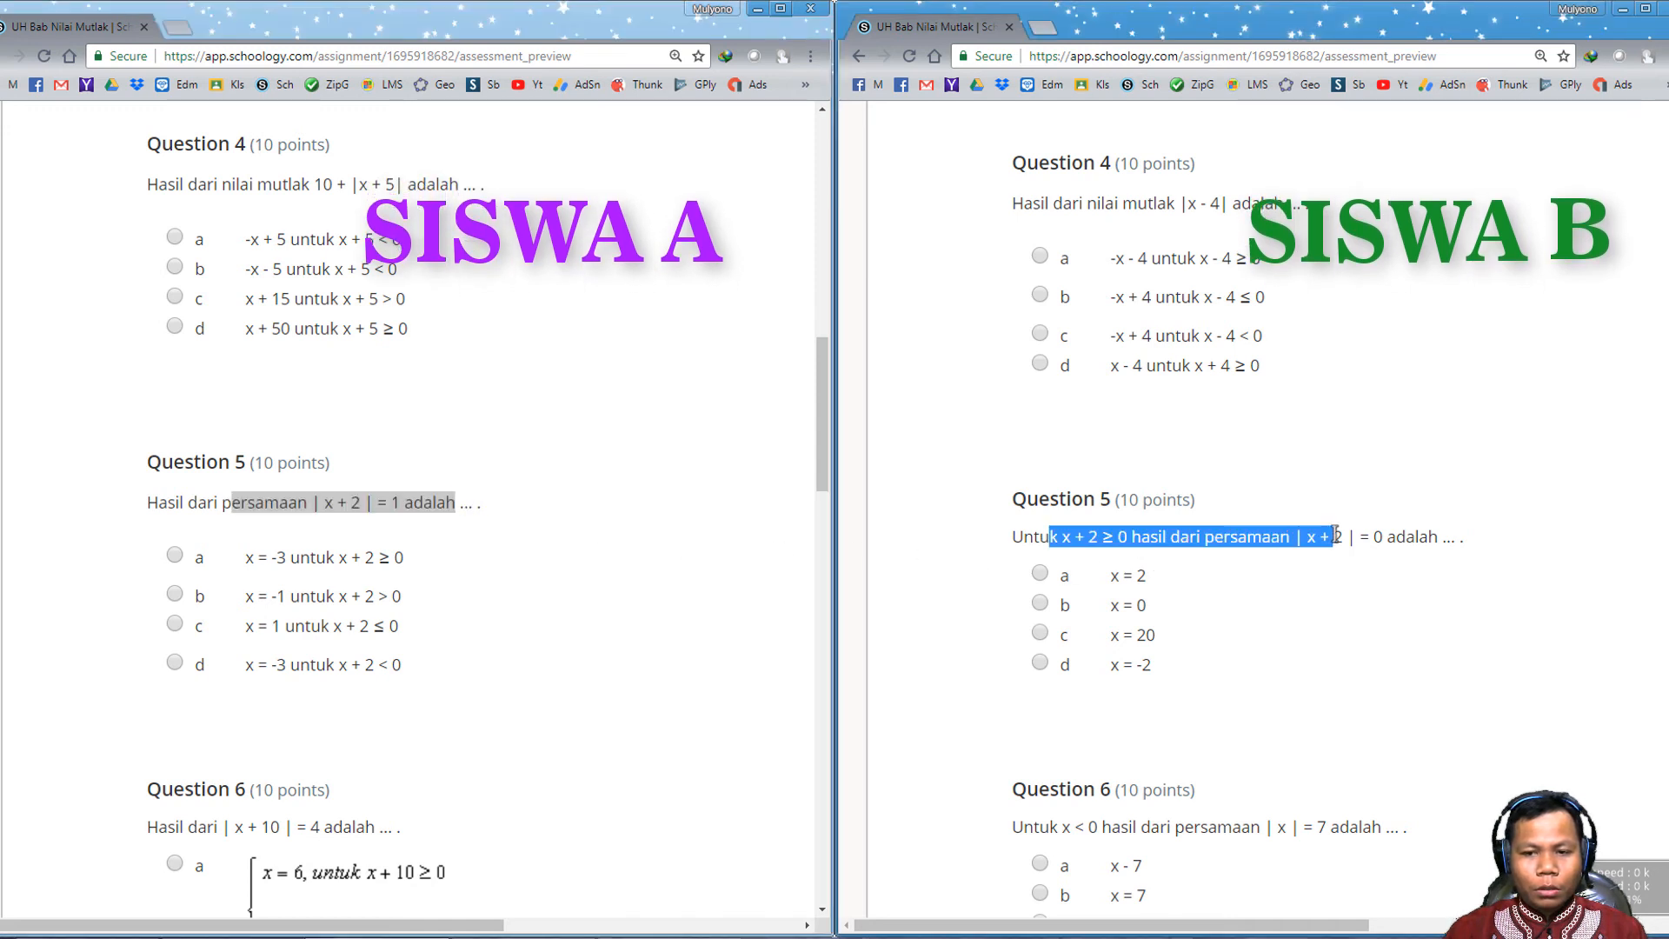
- Examine Questions 6 to 10 in both preview attempts through to the end of the quiz
click(652, 641)
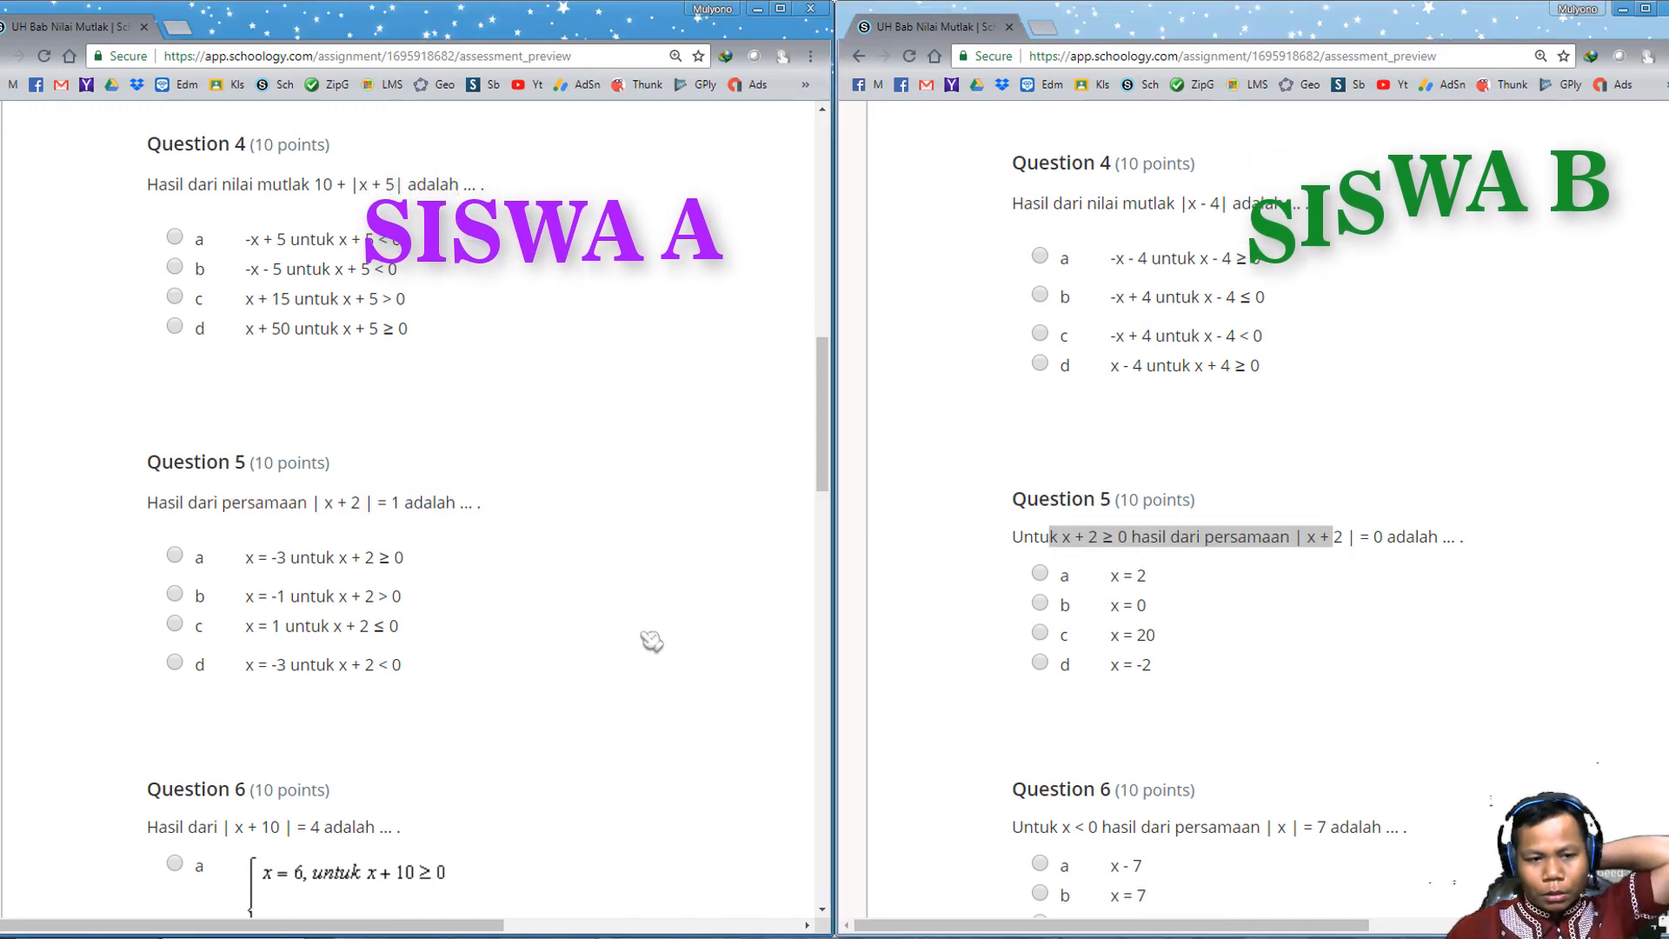
scroll(577, 700, down, 2)
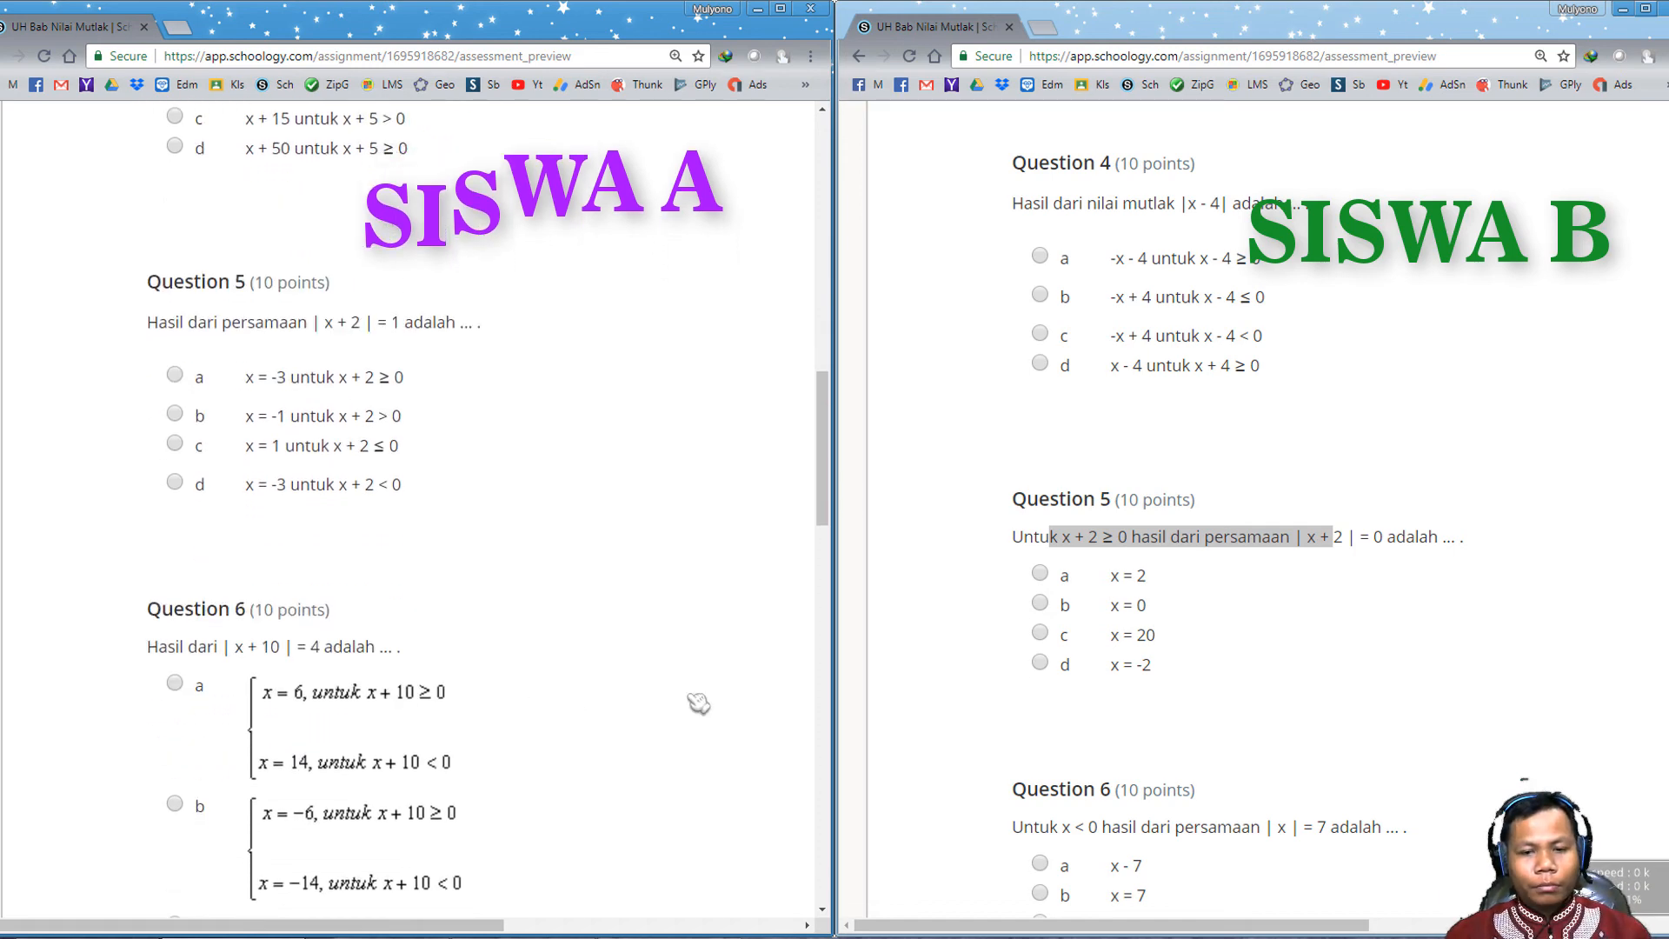
scroll(1187, 669, down, 4)
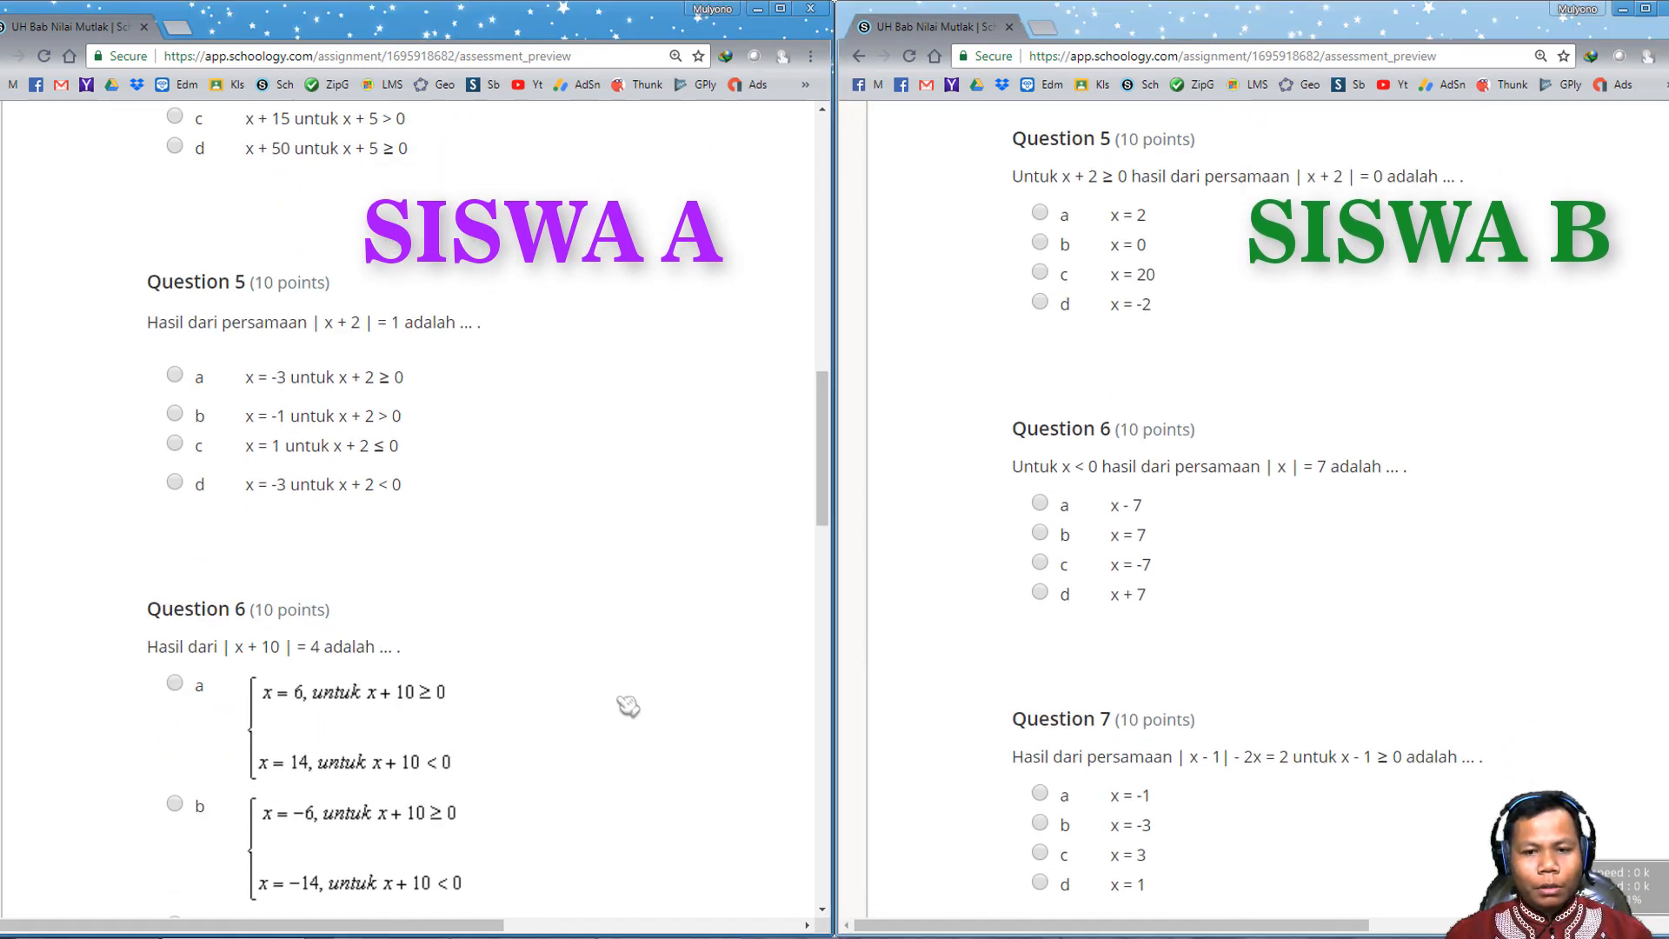
scroll(643, 701, down, 3)
scroll(660, 696, down, 7)
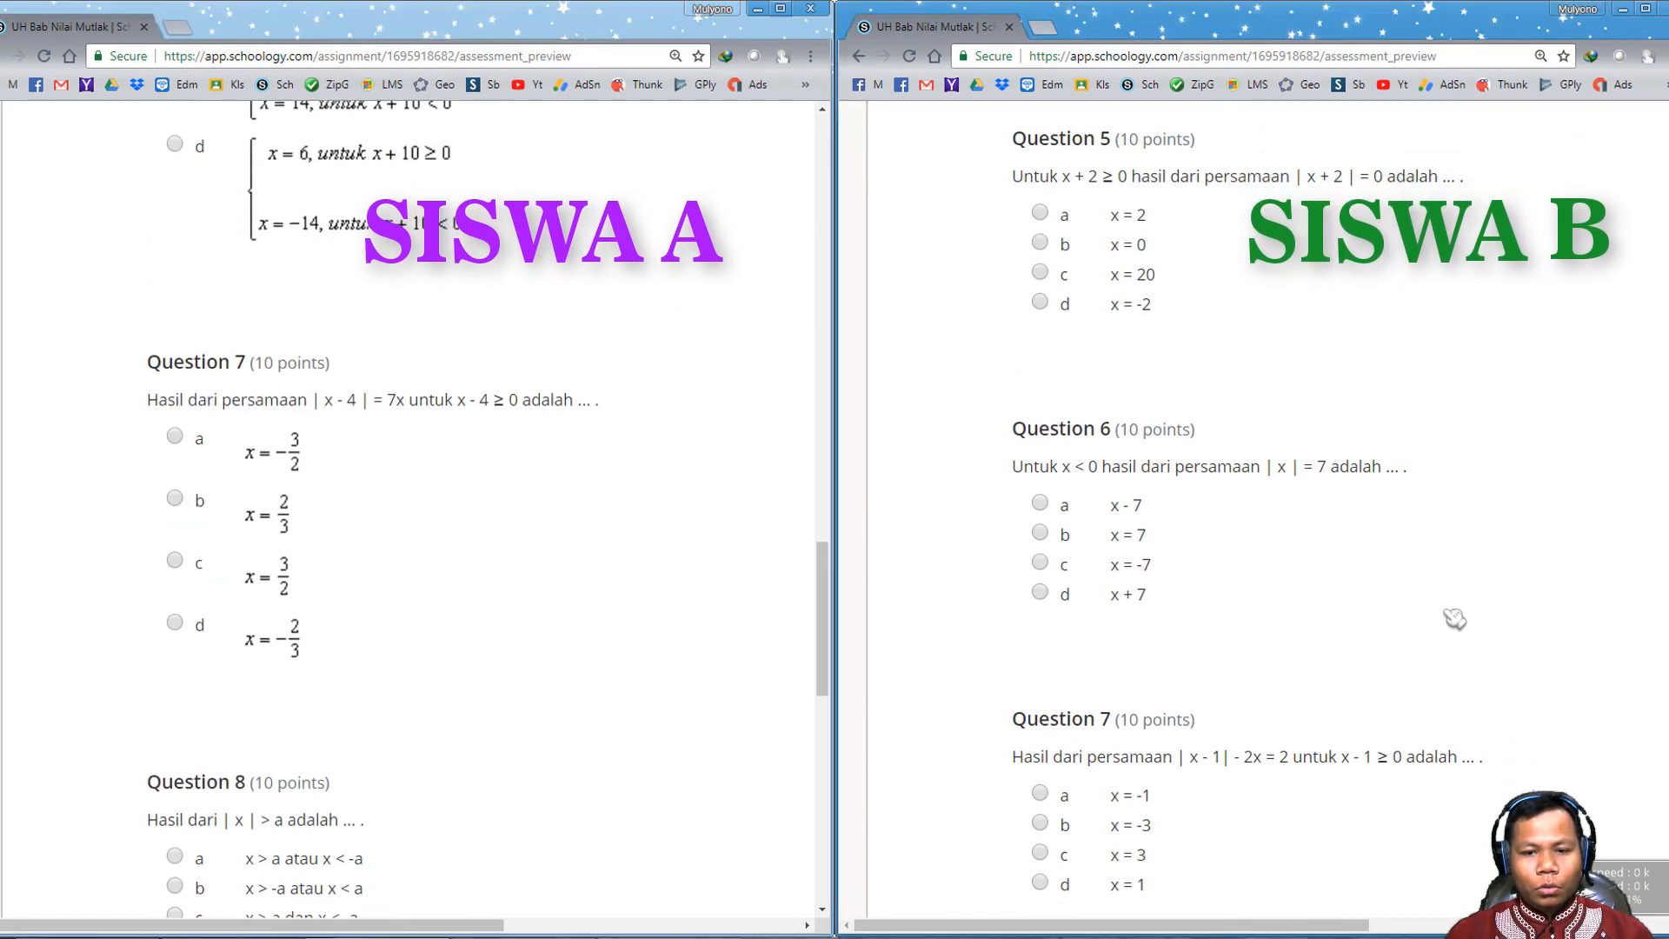
scroll(1453, 623, down, 4)
scroll(682, 686, down, 2)
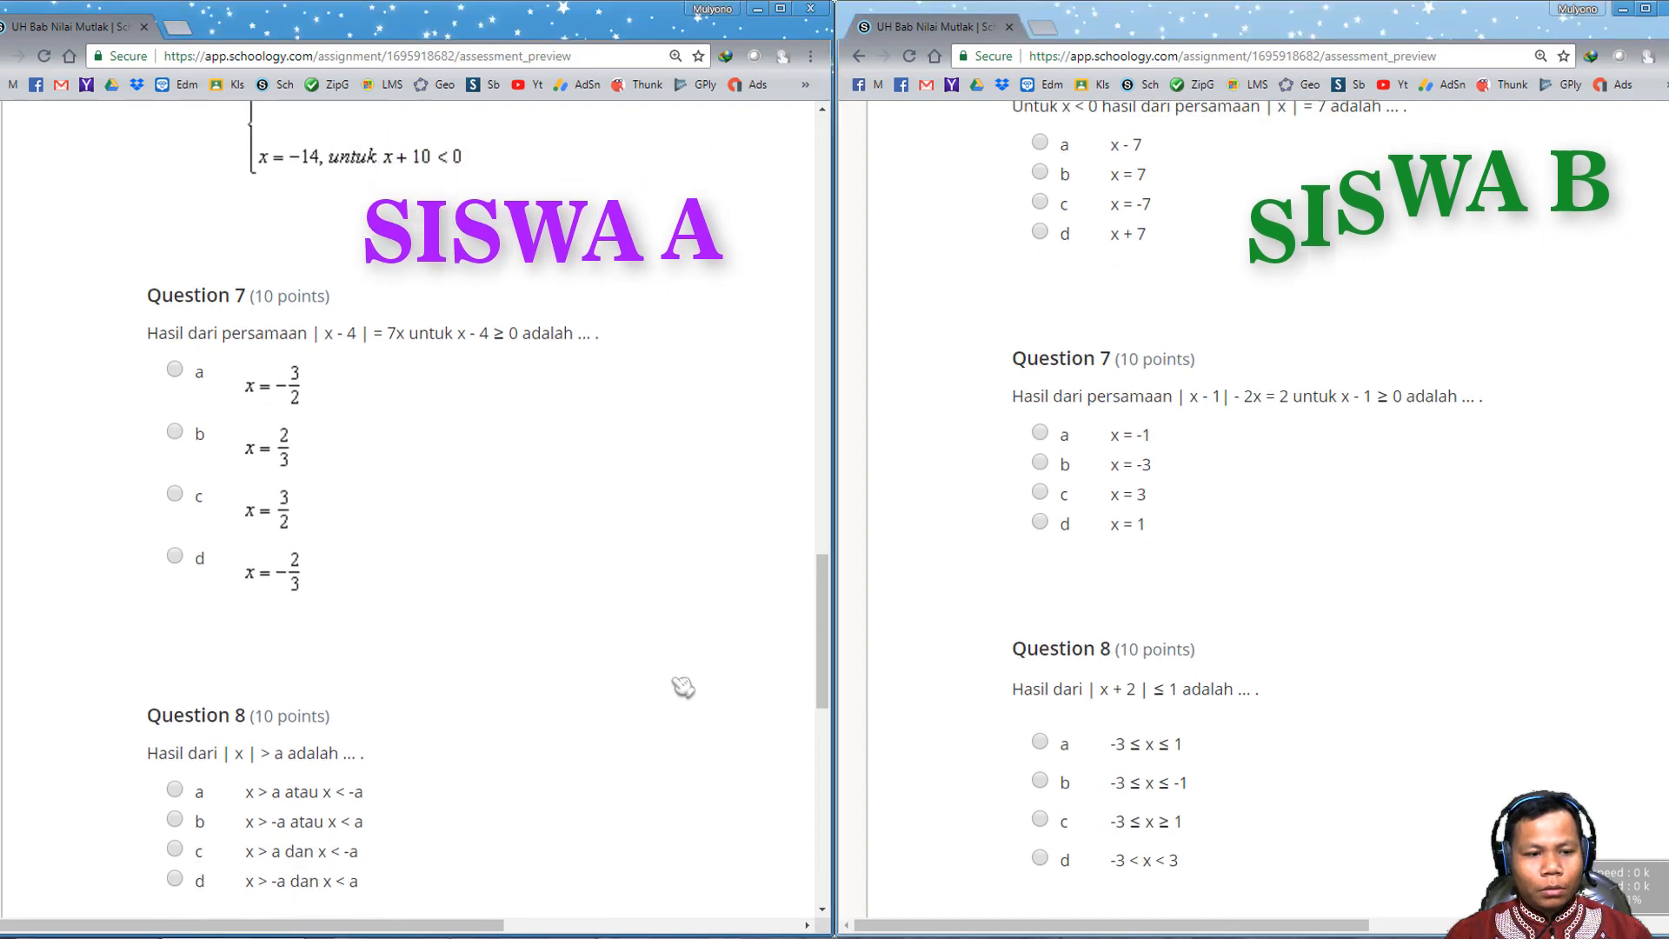
scroll(1182, 680, down, 2)
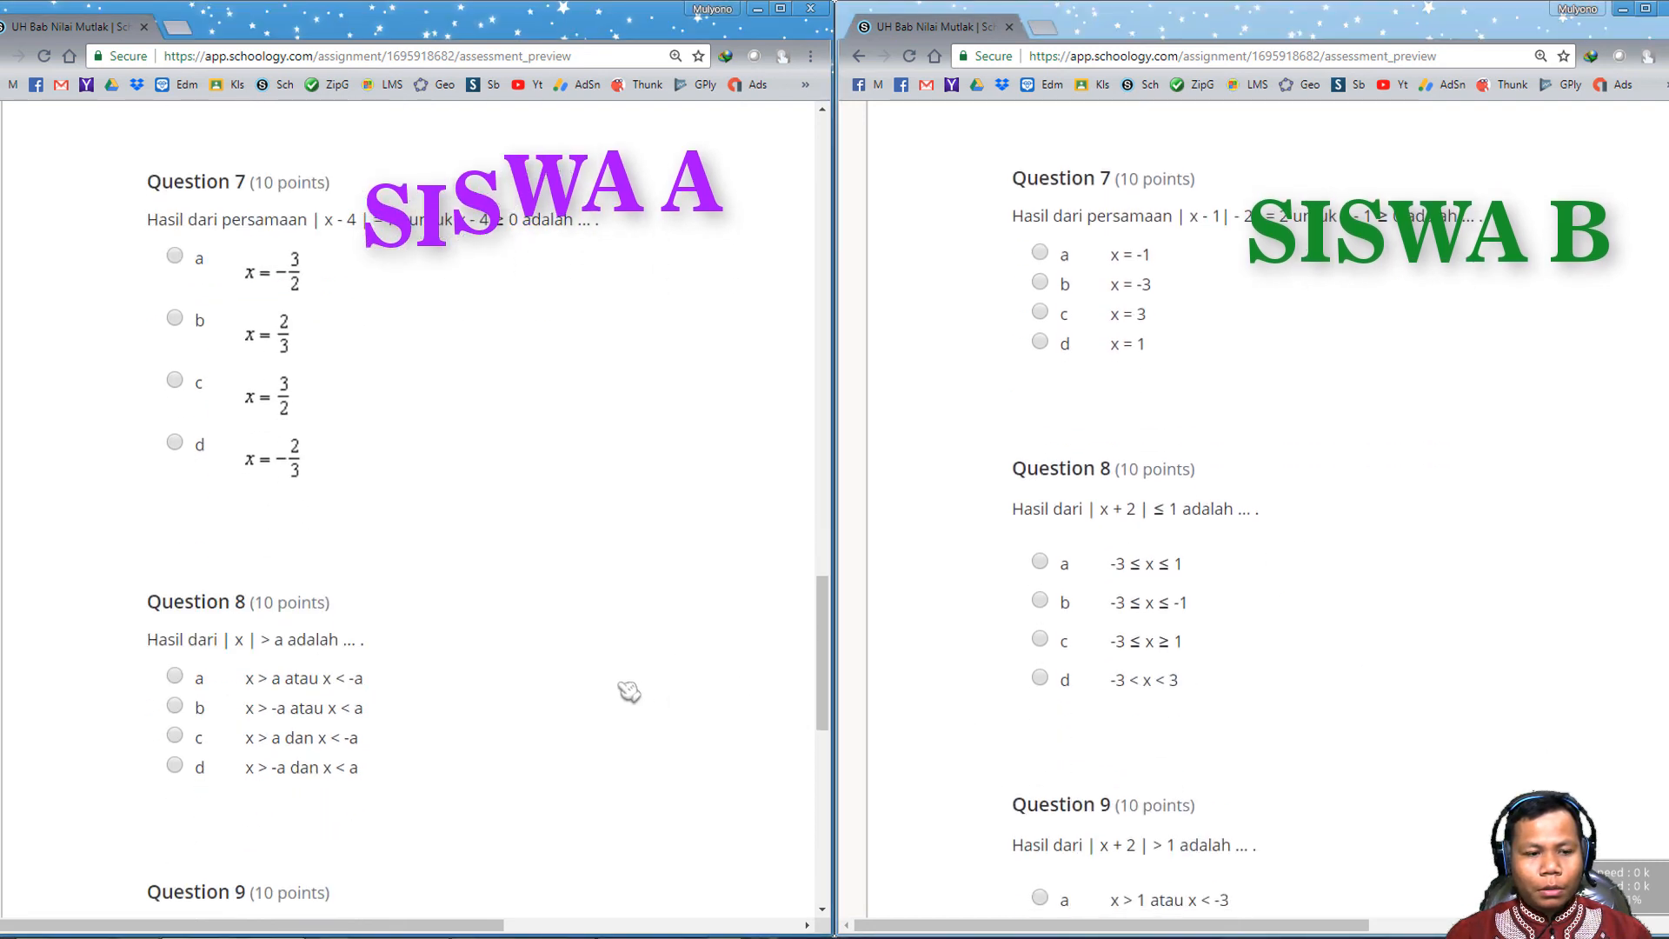
scroll(661, 688, down, 3)
scroll(1266, 681, down, 4)
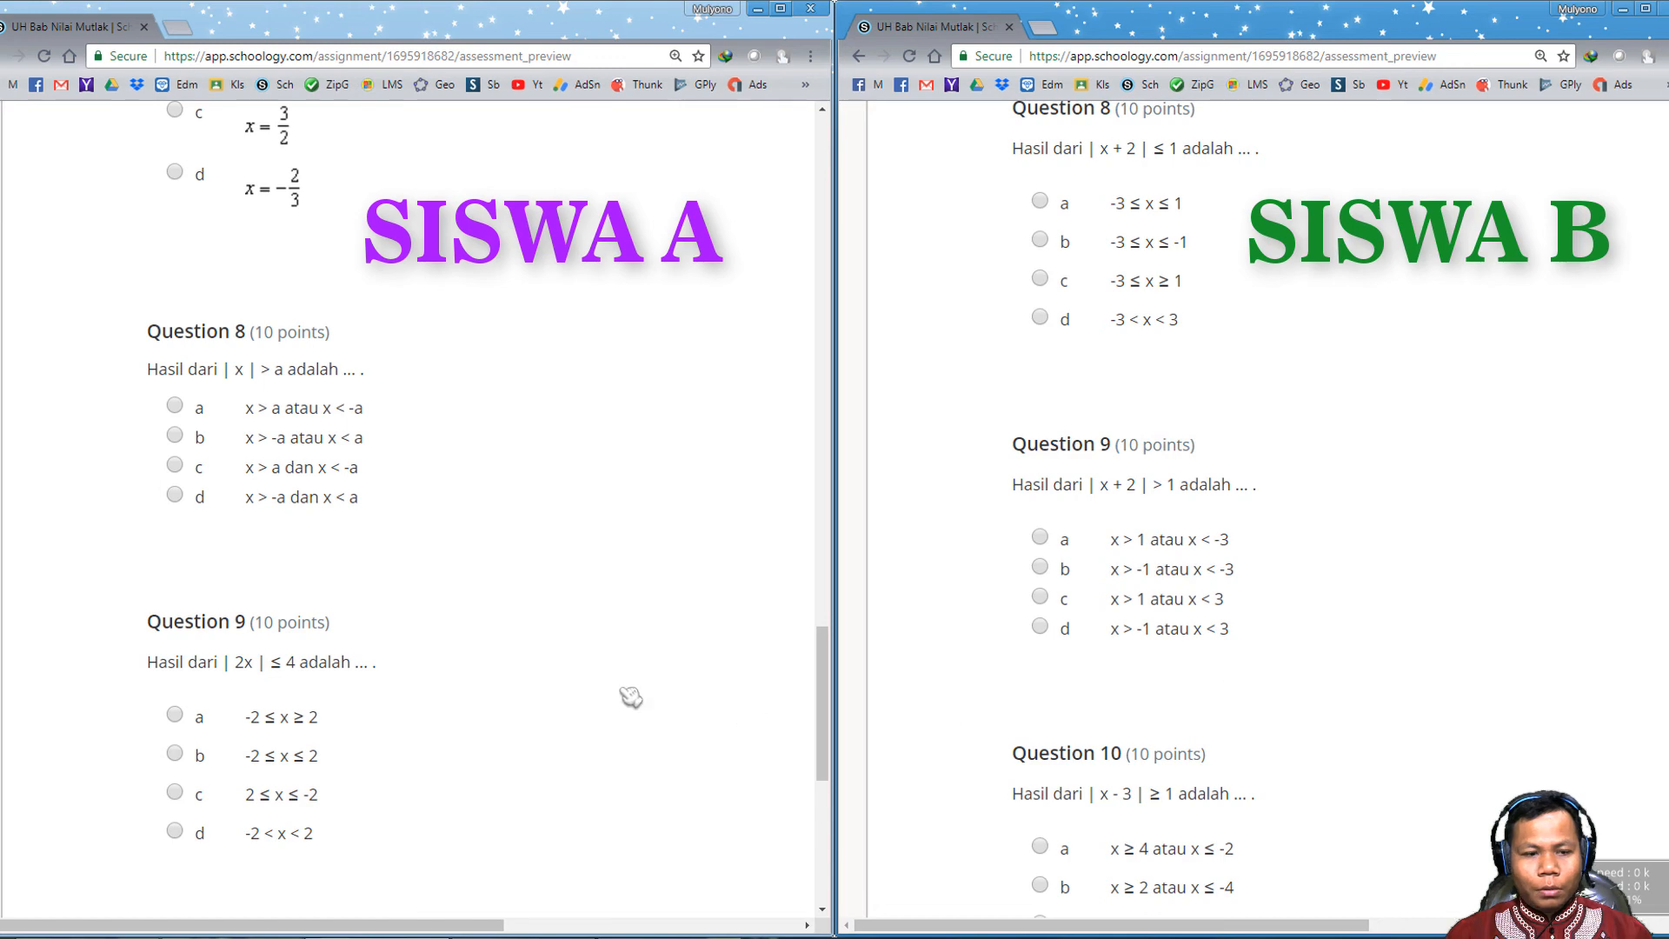
scroll(631, 695, down, 5)
scroll(1367, 643, down, 5)
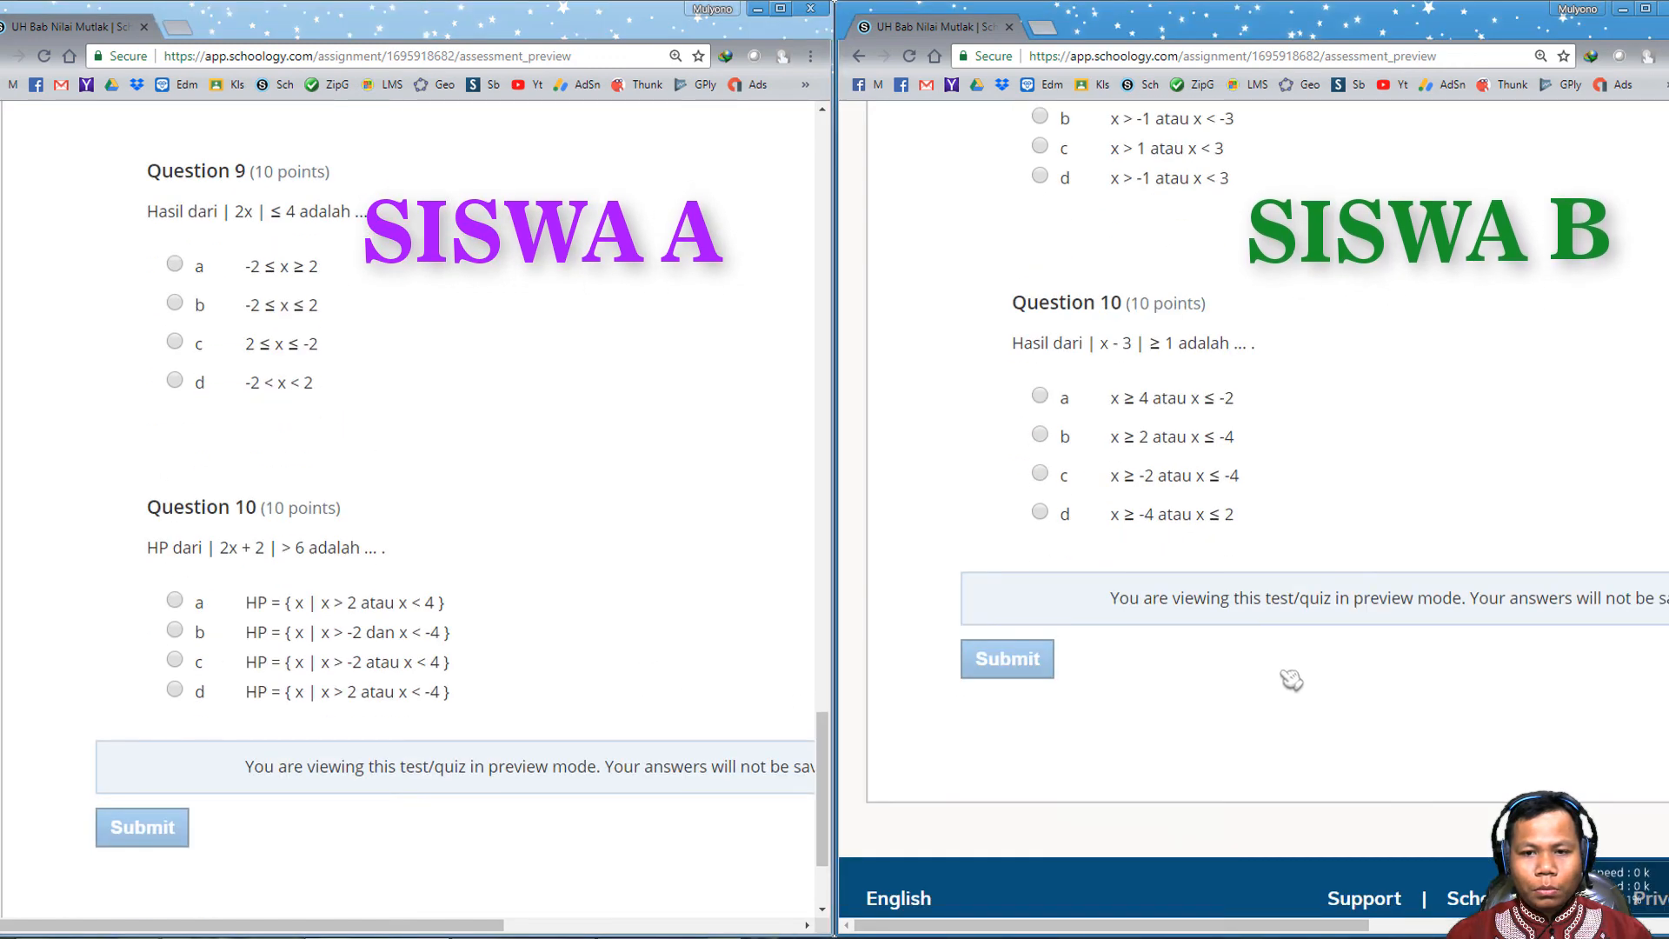
- Close the second preview window and maximize the remaining one
scroll(589, 662, up, 20)
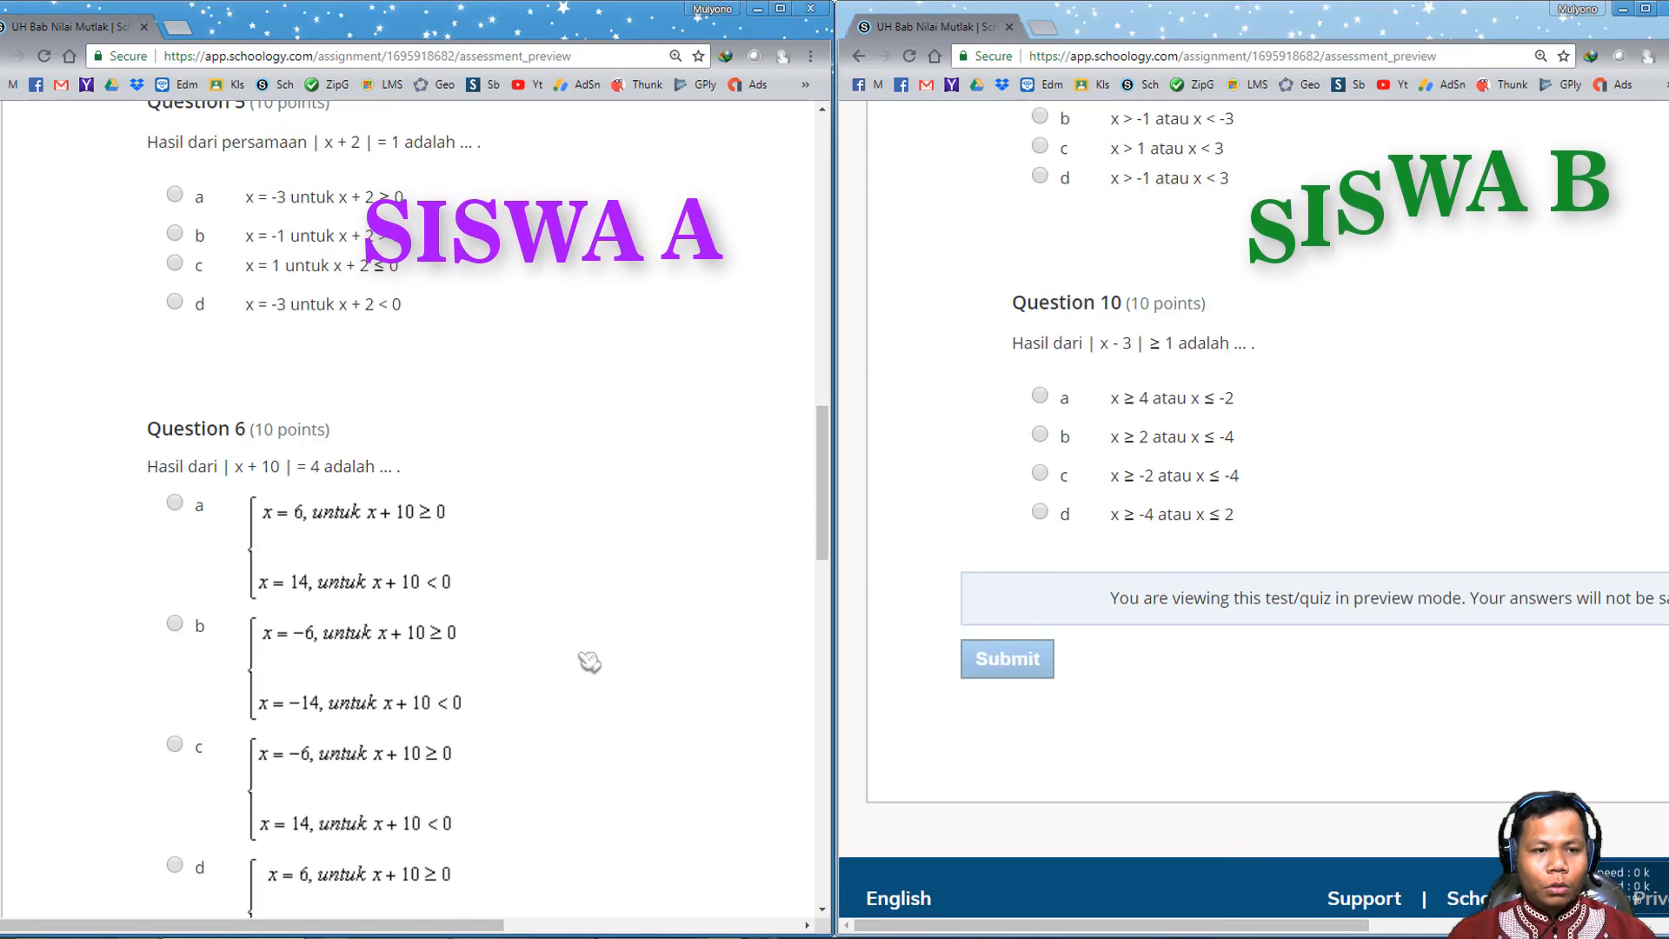
scroll(589, 662, up, 7)
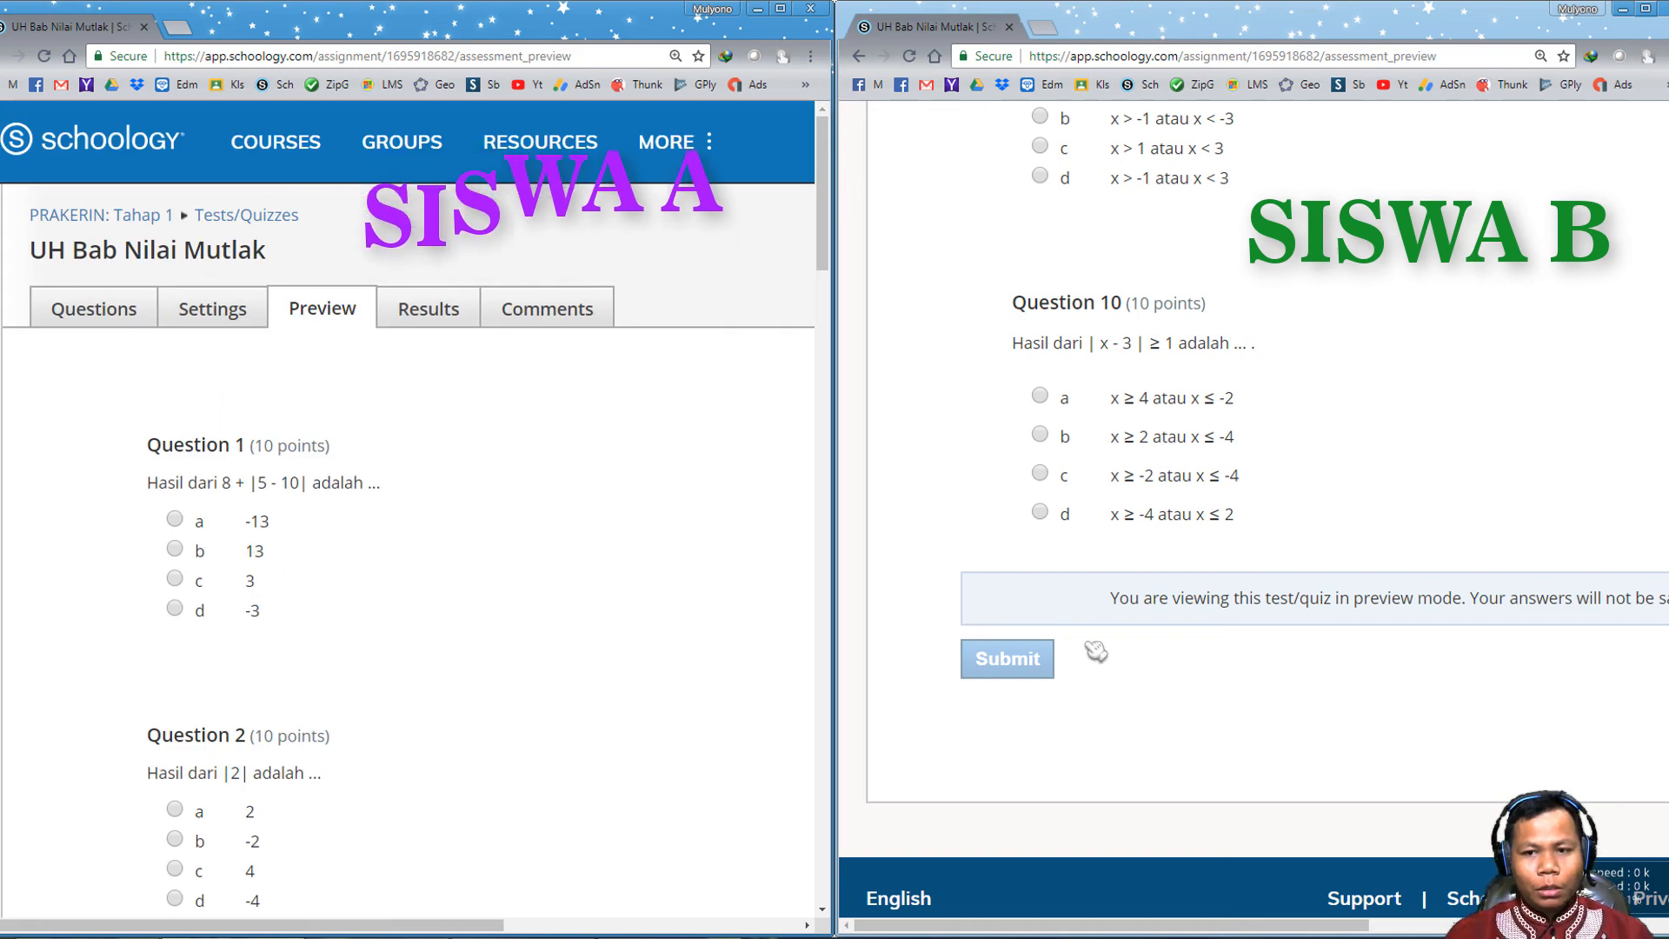
scroll(1464, 495, up, 12)
scroll(1459, 501, up, 19)
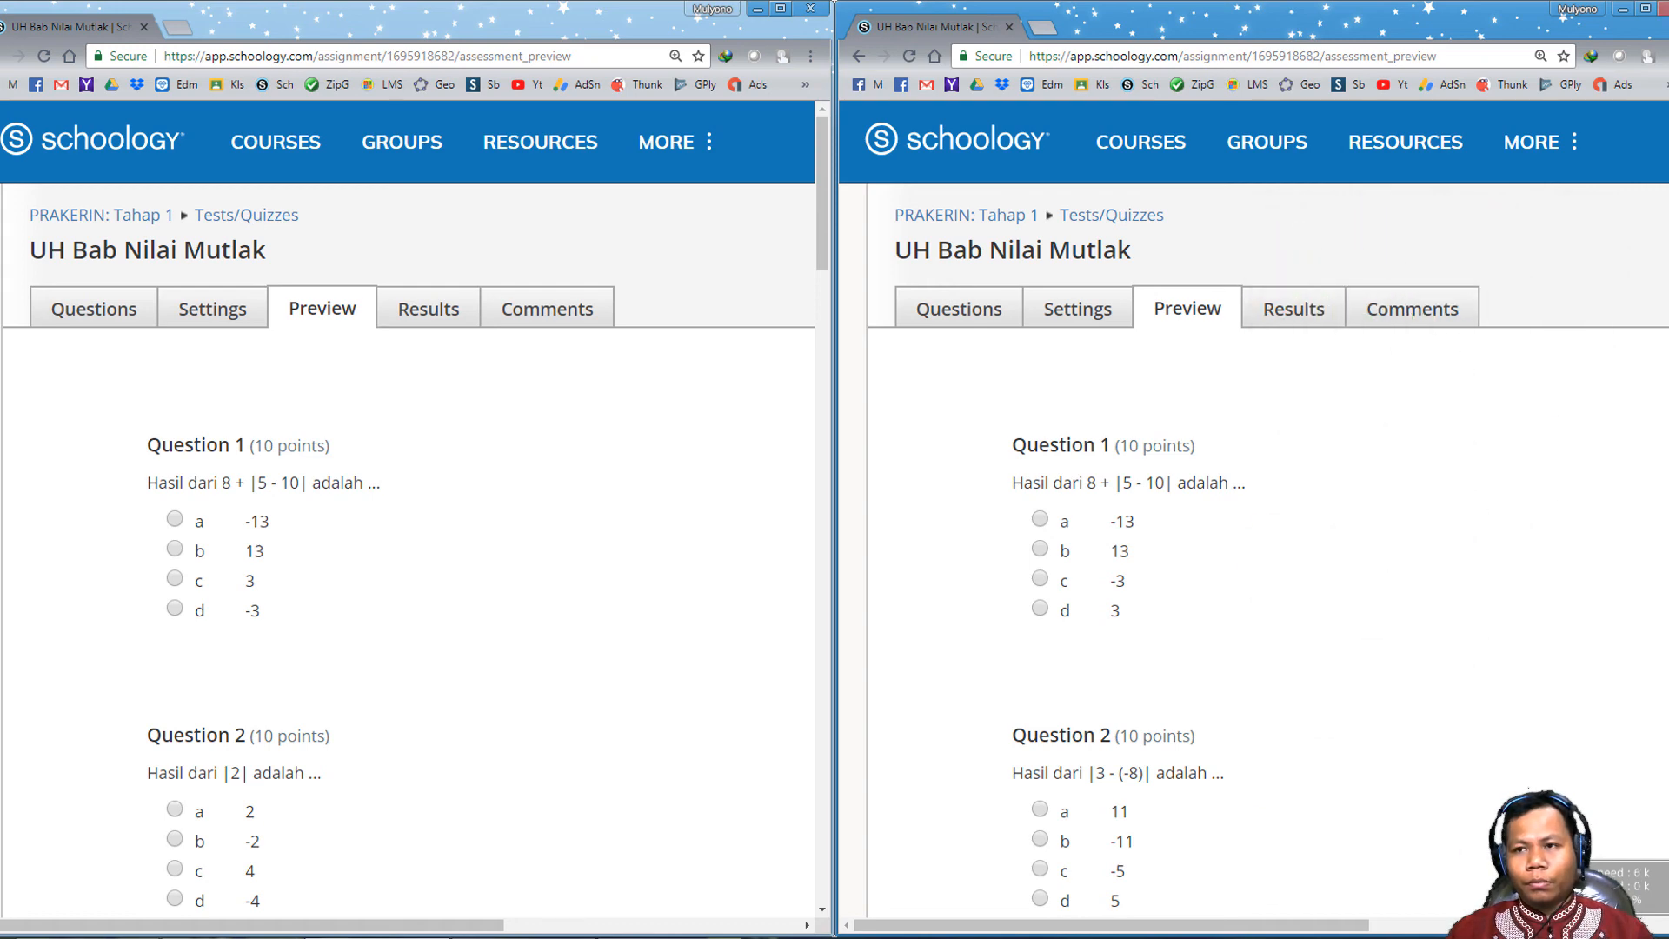
key(ctrl+w)
click(1352, 156)
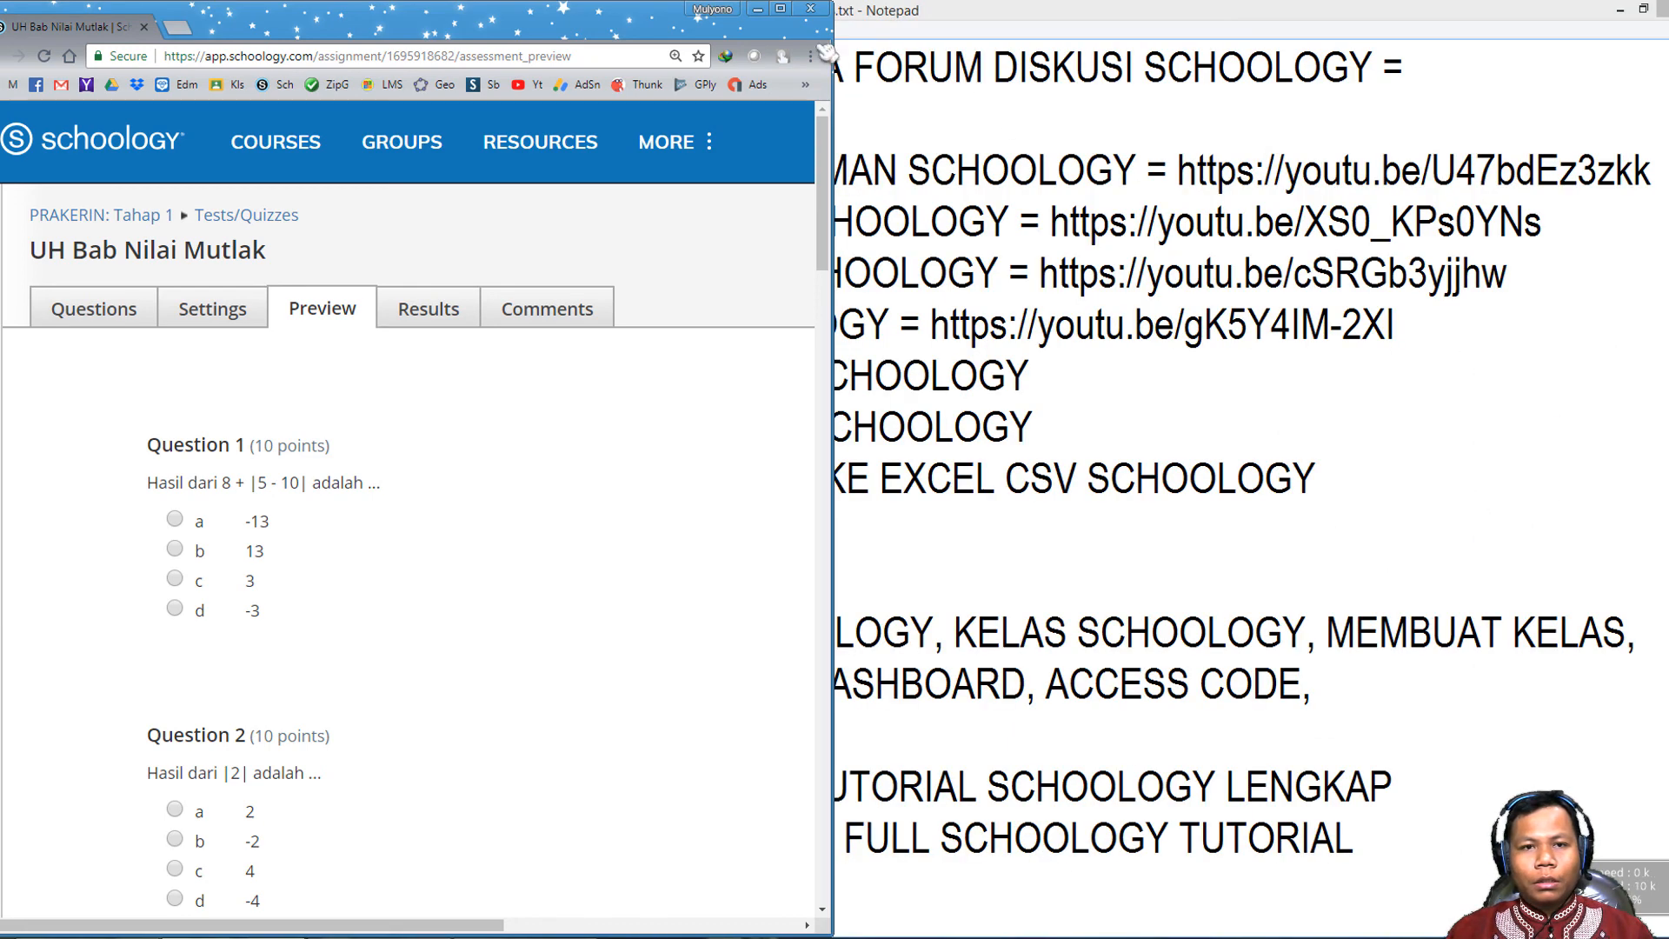
click(781, 11)
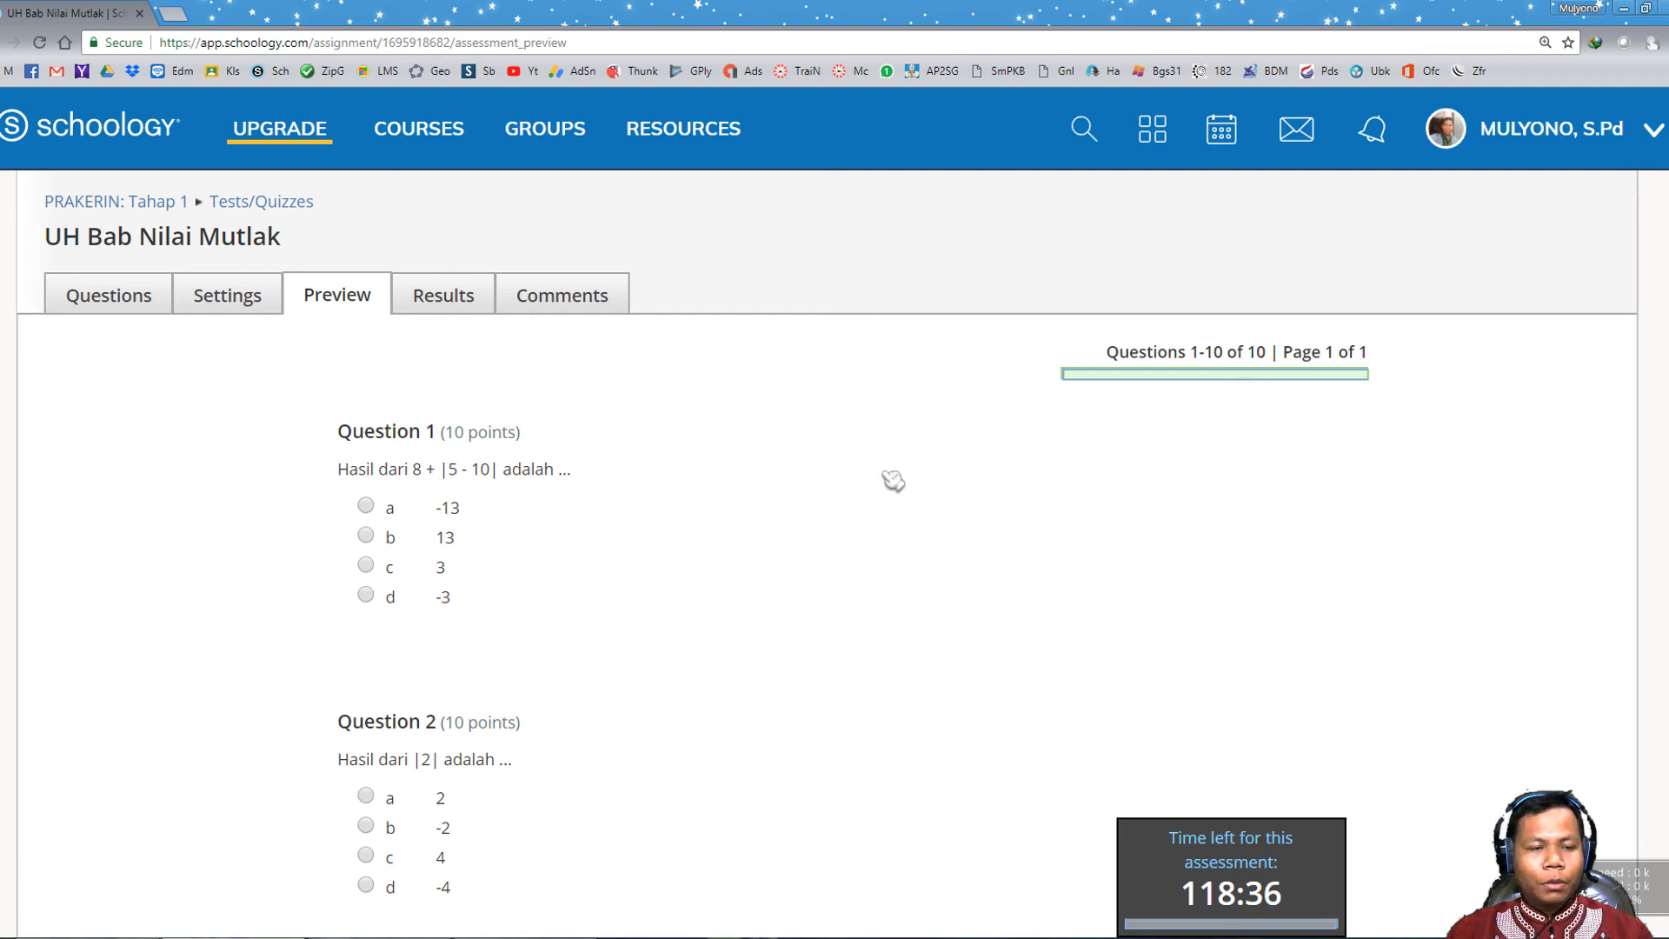
- Leave the preview attempt and return to the quiz's question list
click(127, 304)
click(923, 143)
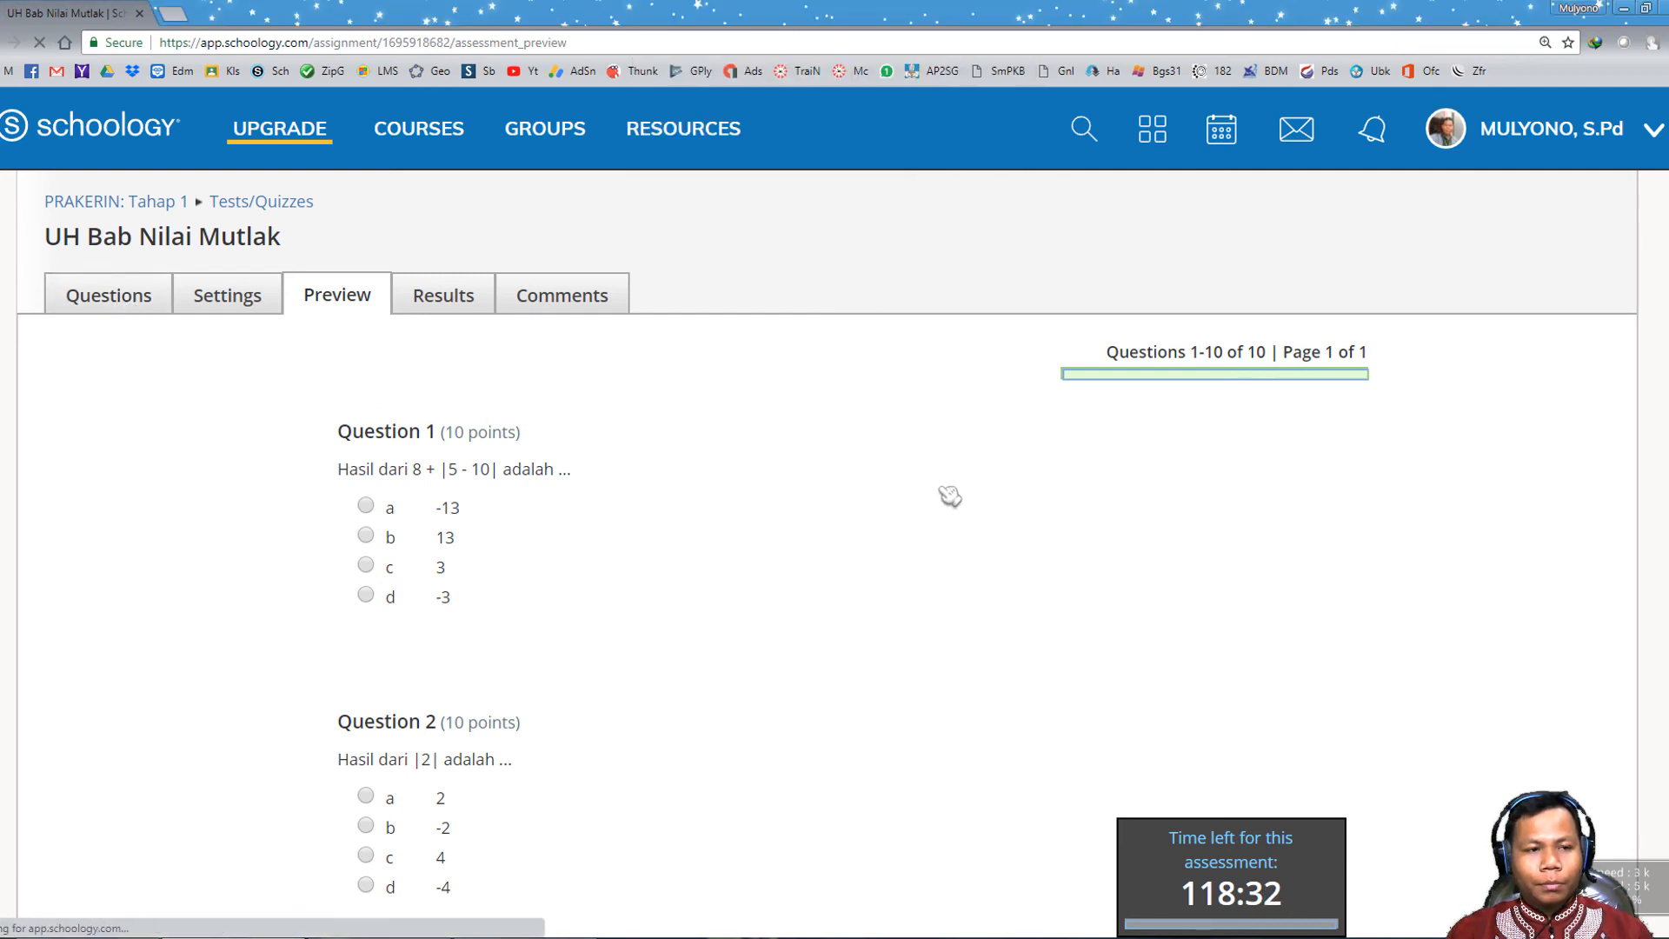